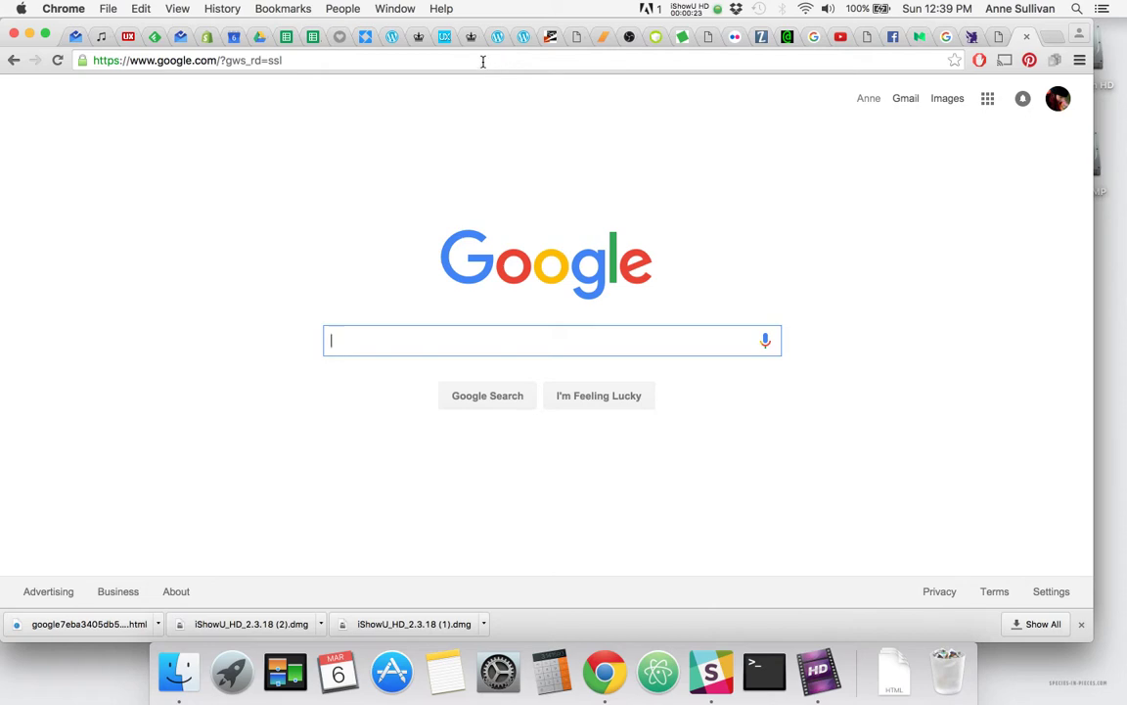
click(483, 61)
text(w)
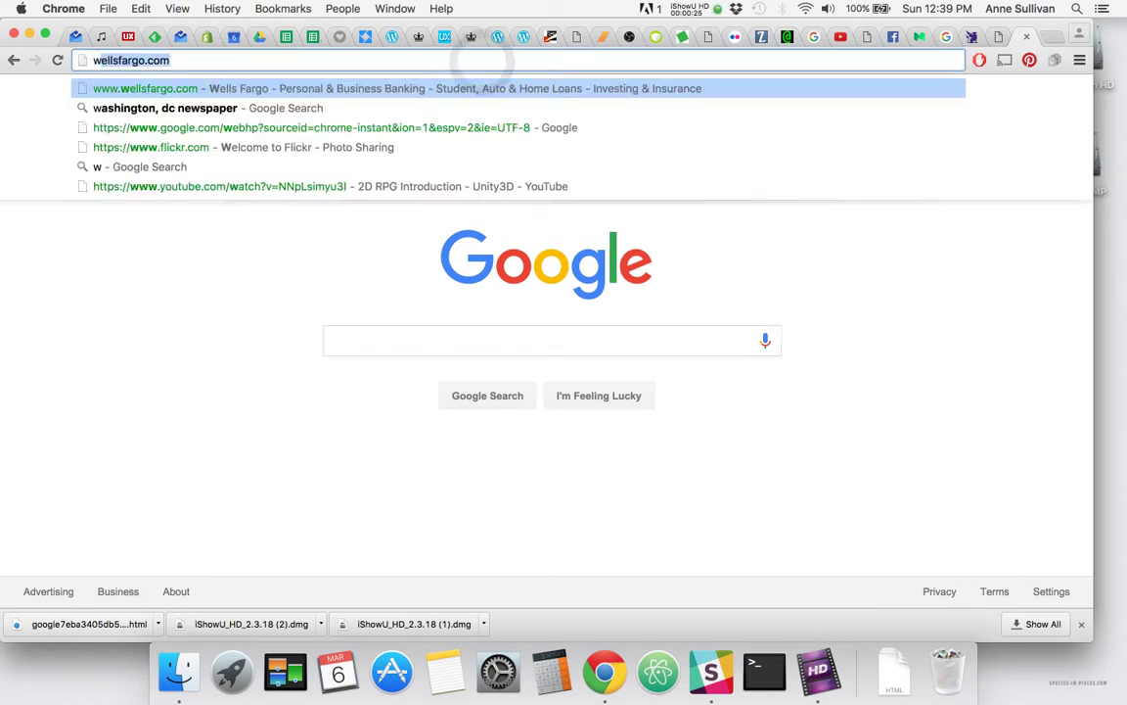
text(ww.design-seeds.com)
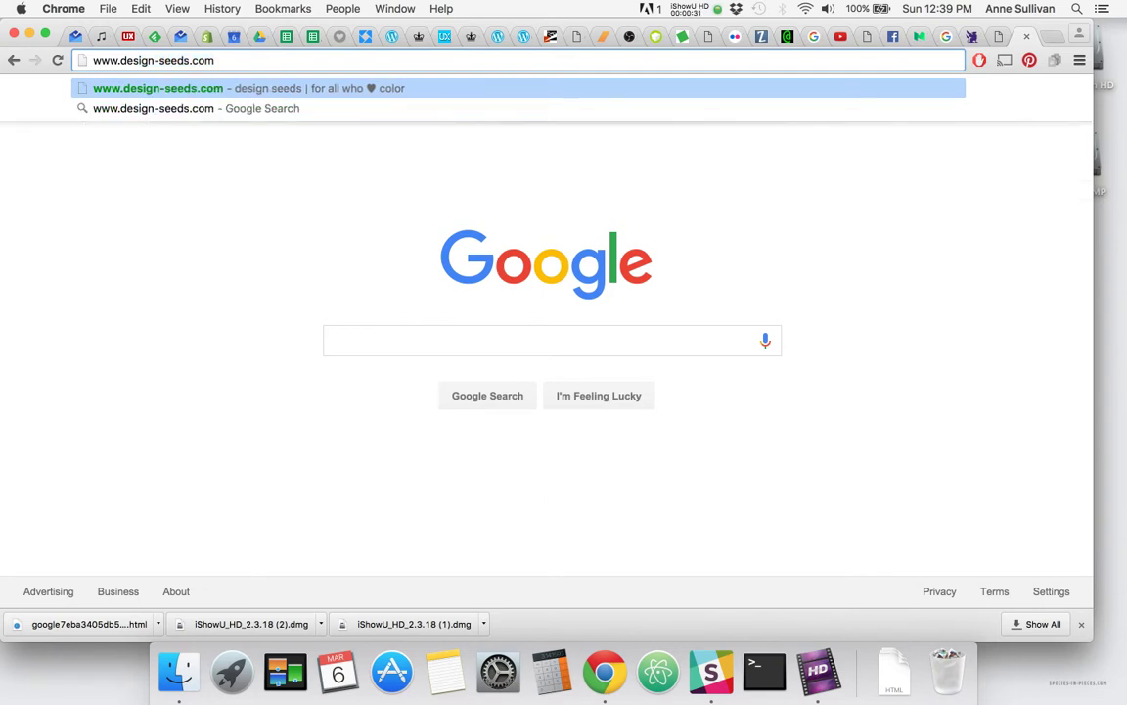
key(Return)
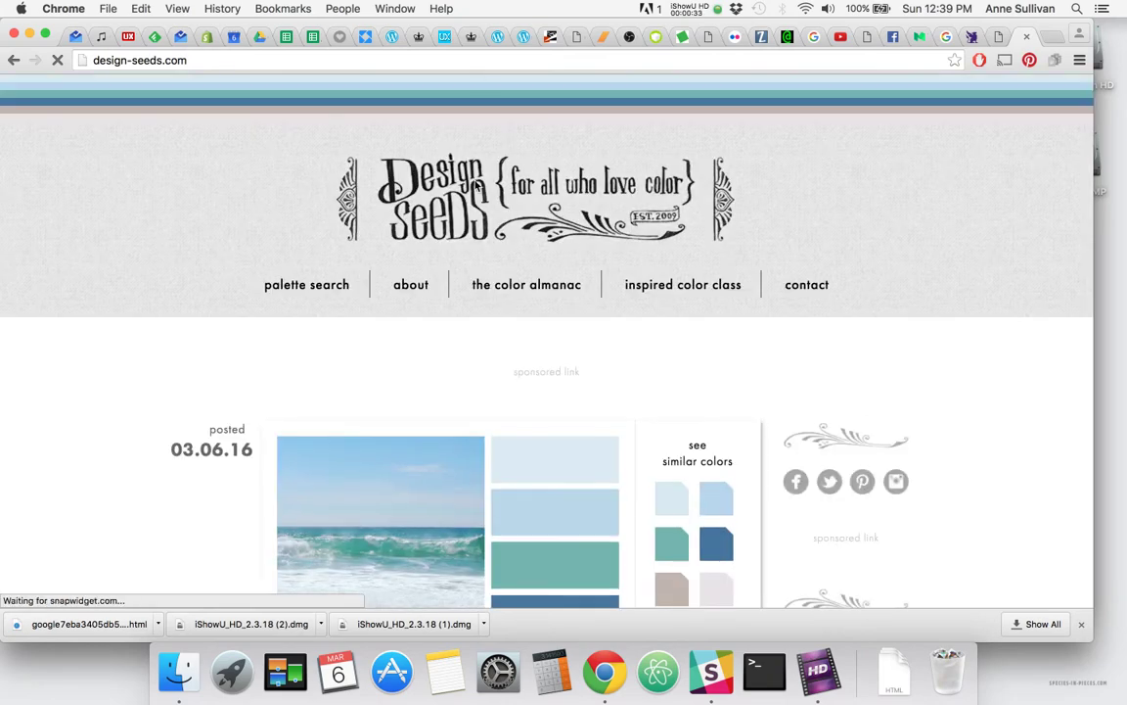
- Browse the posted color palettes on the home page, comparing each photo with the color blocks beside it
scroll(509, 189, down, 5)
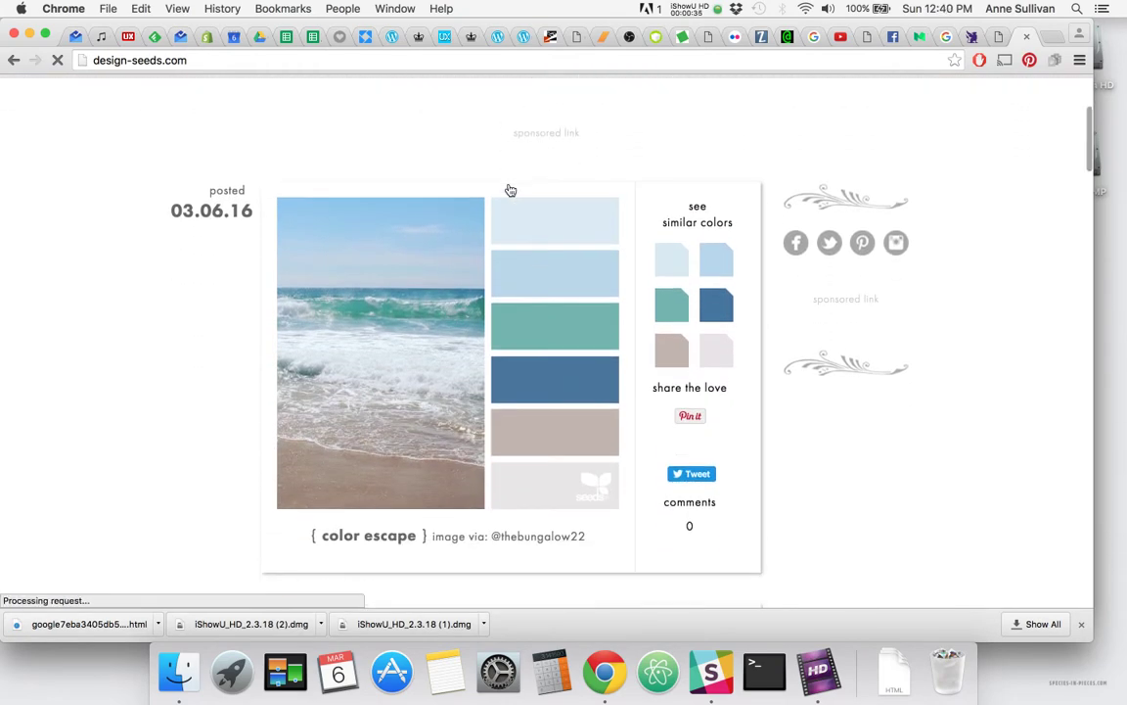
scroll(509, 189, down, 20)
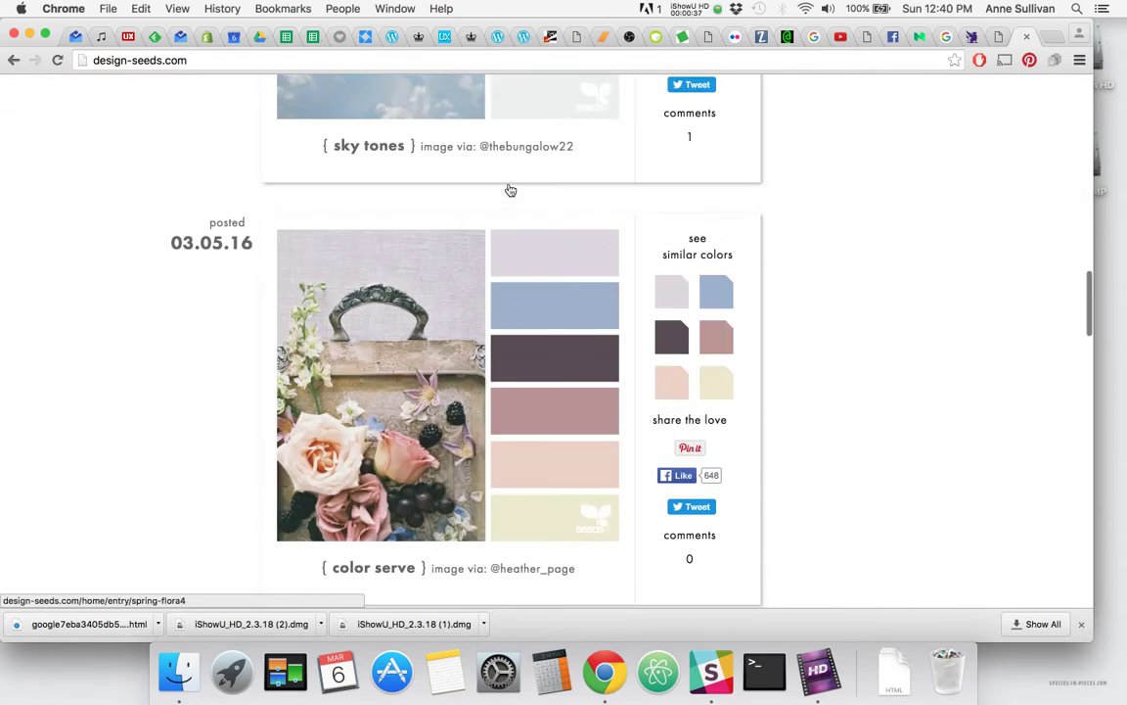
scroll(510, 190, down, 20)
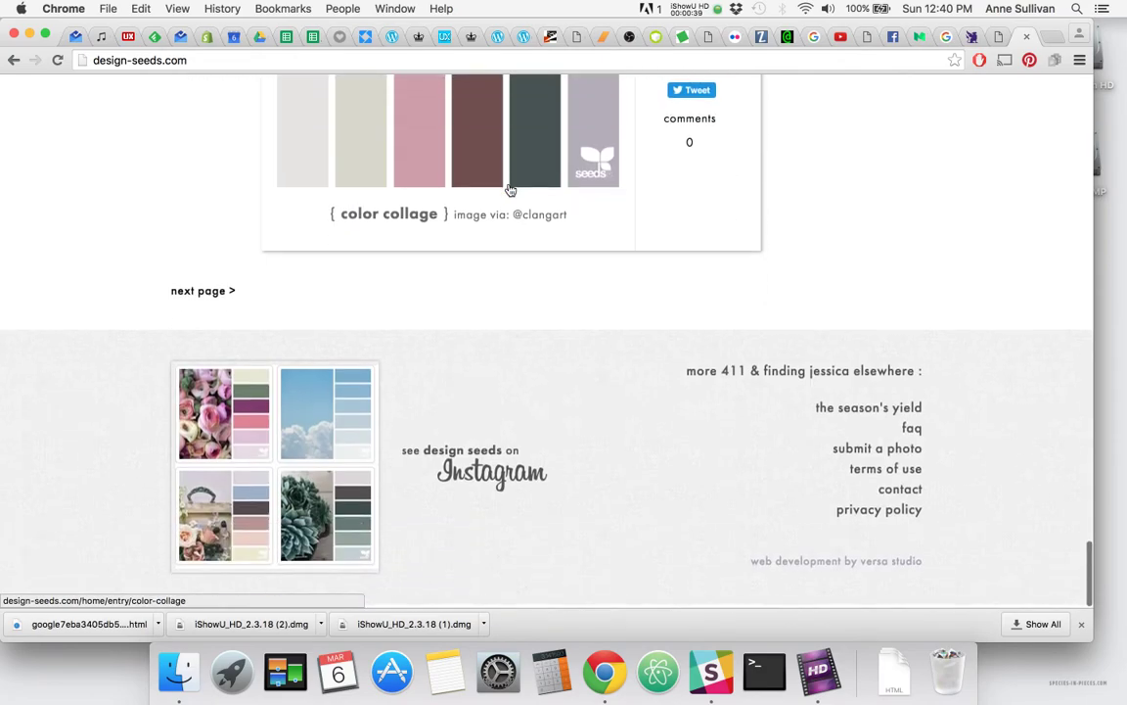
scroll(509, 189, up, 20)
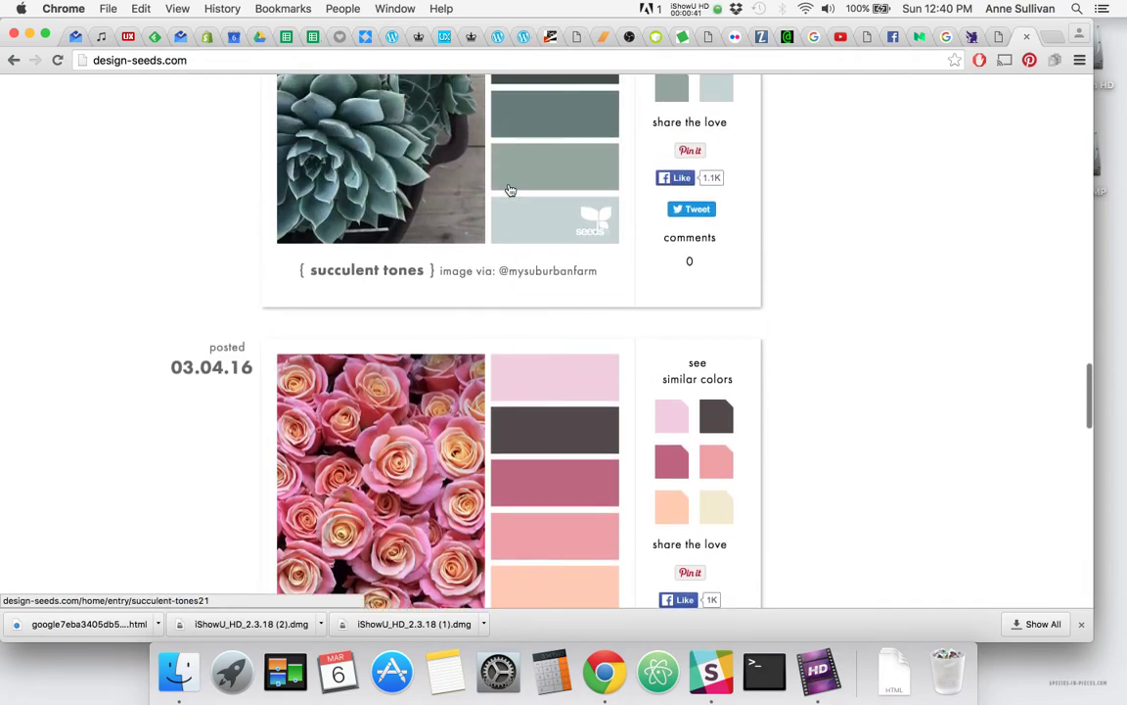
scroll(510, 189, down, 5)
scroll(510, 190, up, 2)
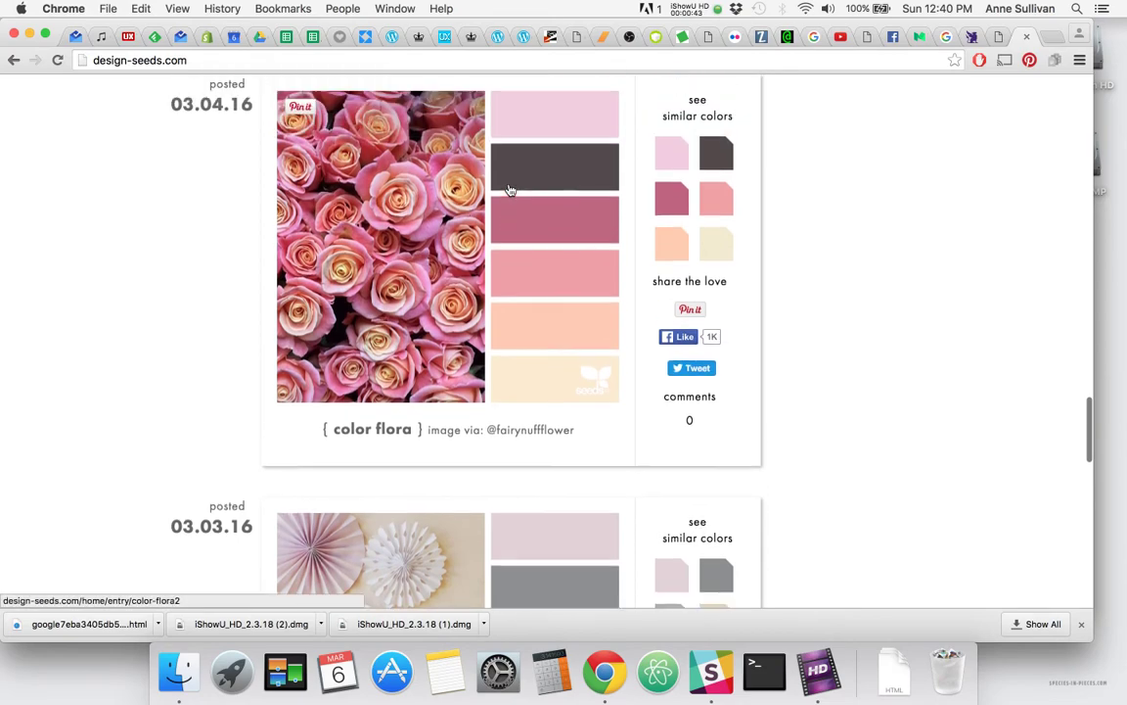
scroll(509, 189, up, 1)
scroll(465, 298, up, 15)
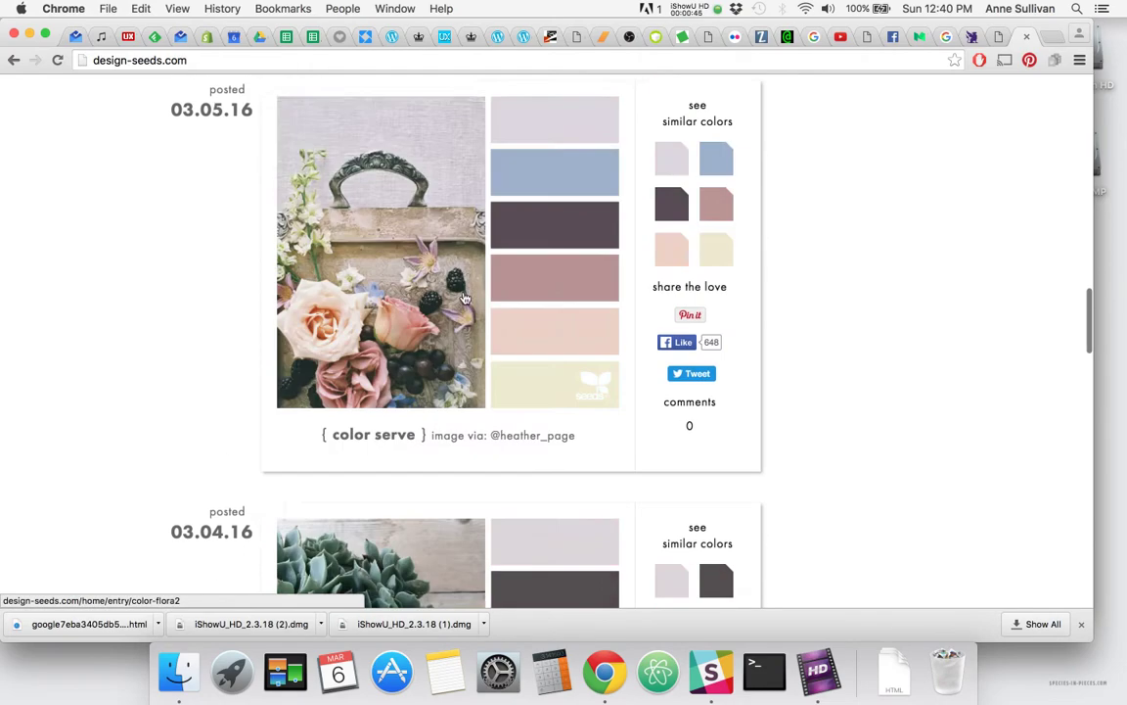
scroll(466, 298, up, 5)
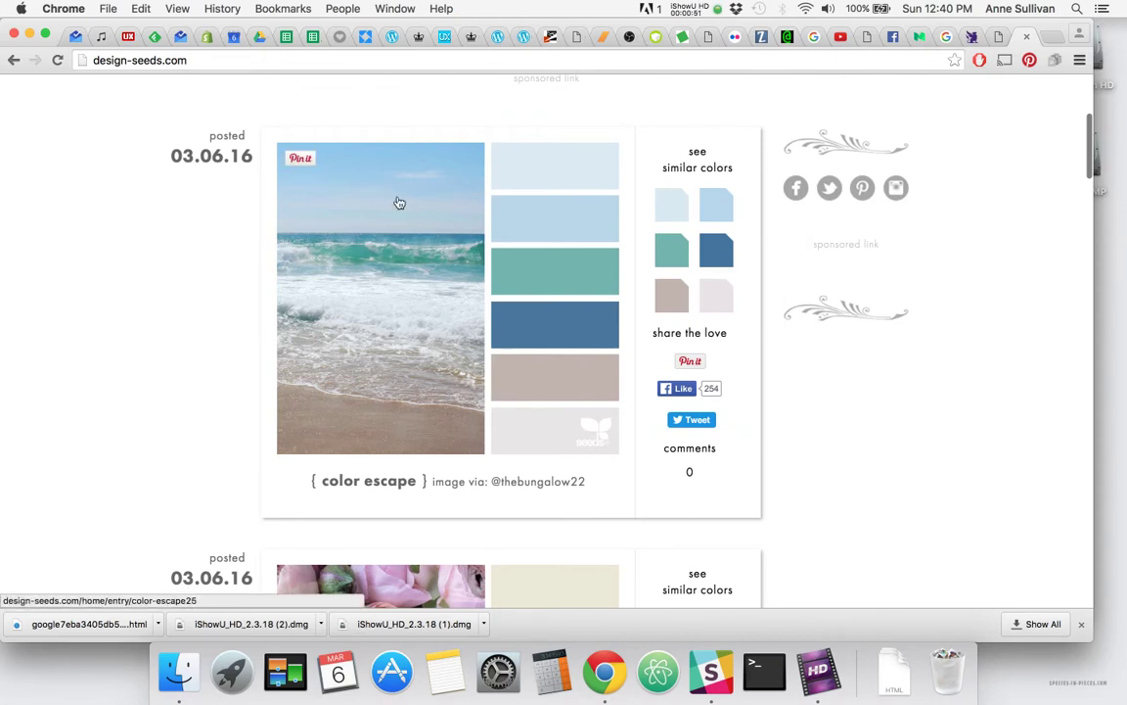
scroll(419, 240, down, 1)
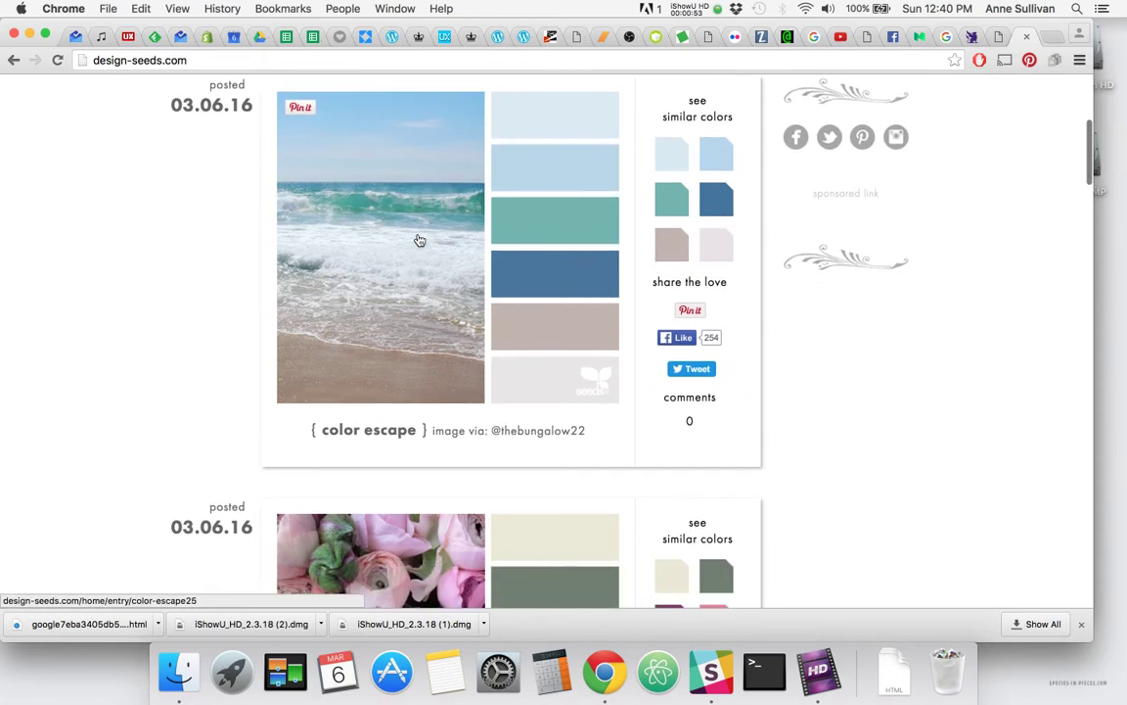
scroll(419, 241, down, 5)
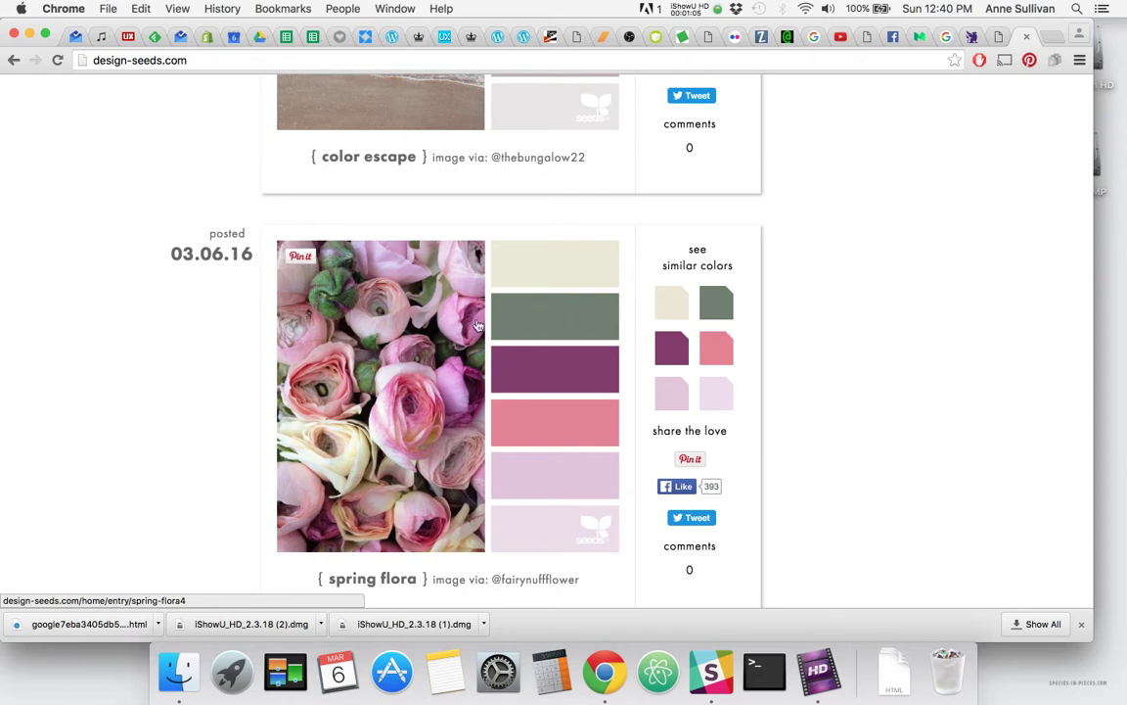
scroll(471, 326, down, 1)
scroll(471, 326, down, 2)
scroll(471, 326, up, 8)
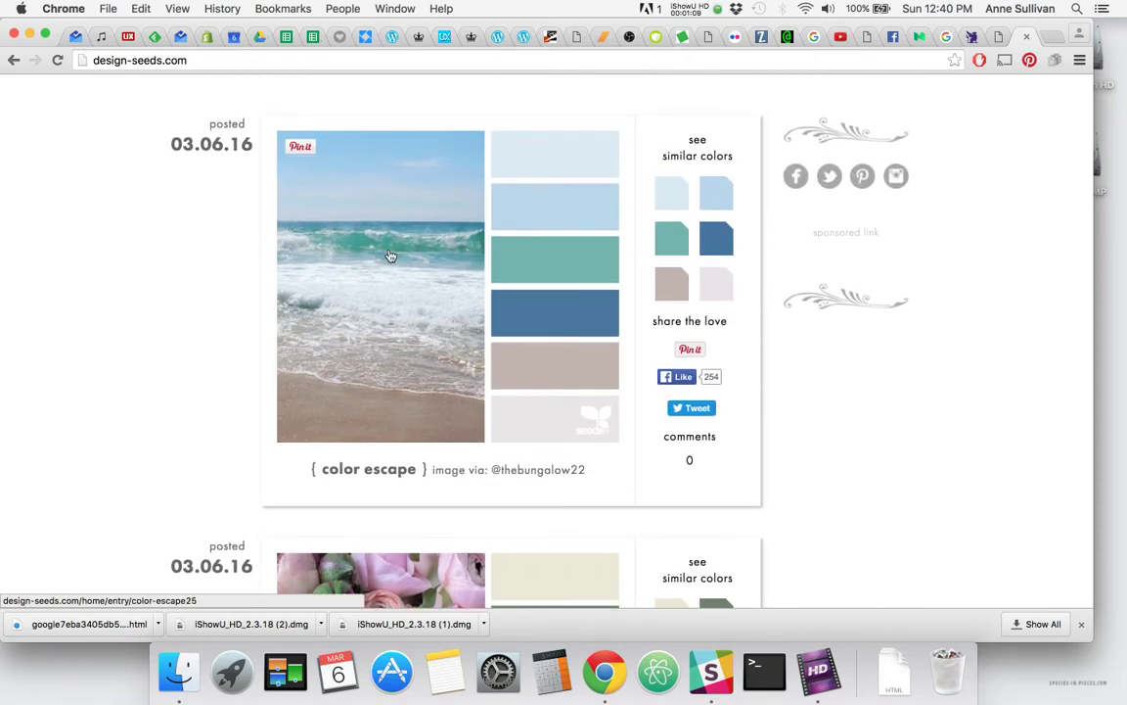
- Copy the "color escape" beach palette image and launch Illustrator
right_click(388, 254)
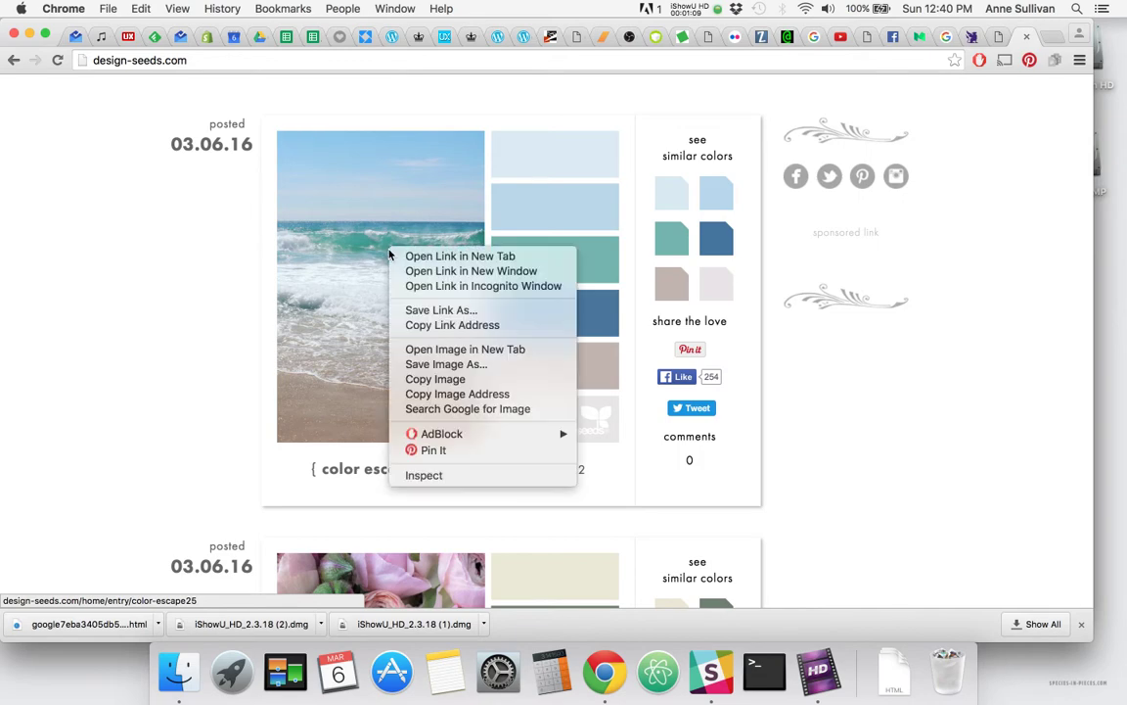
click(447, 379)
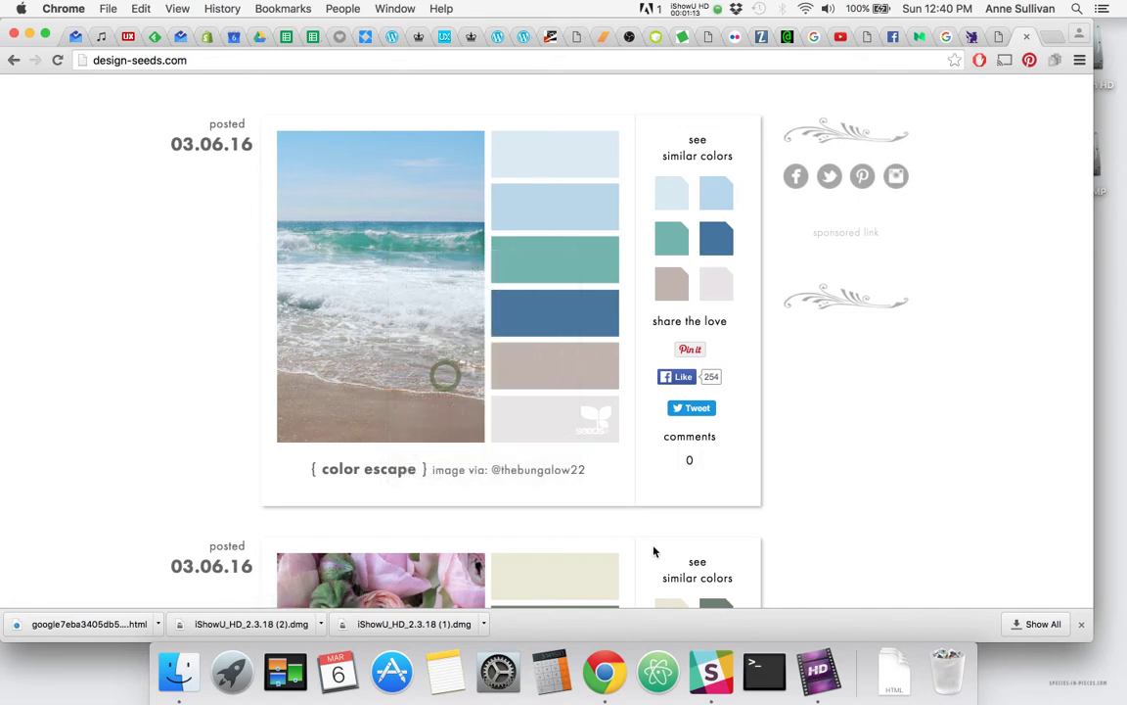
click(232, 671)
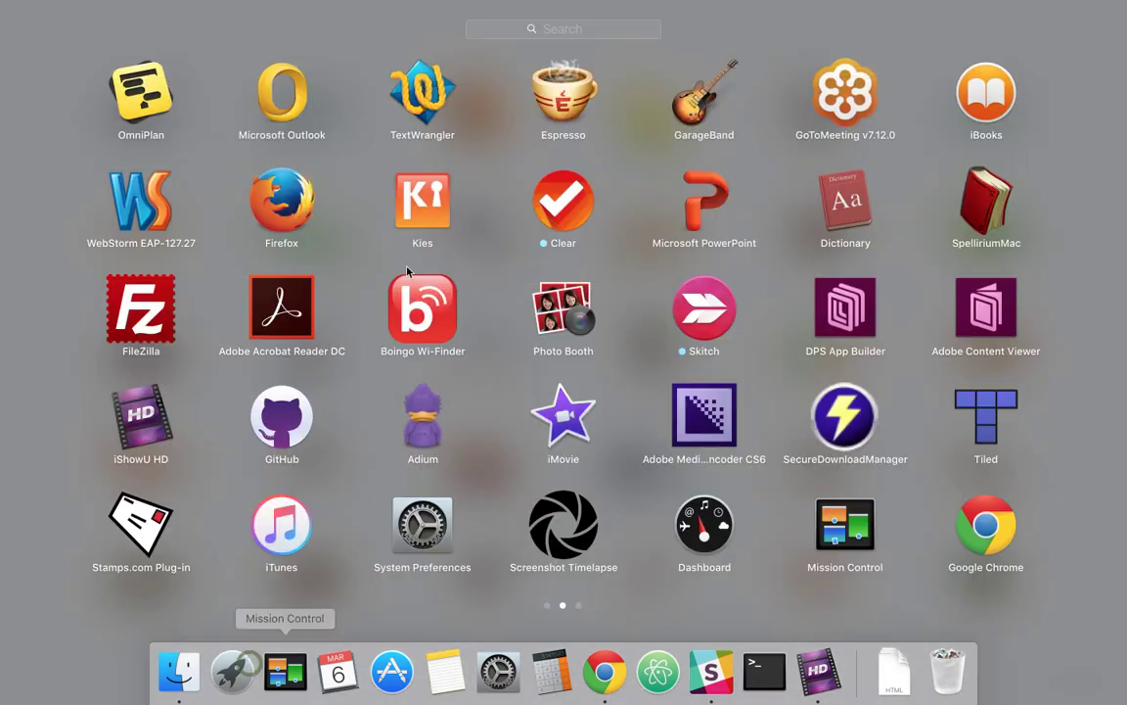
scroll(409, 249, right, 3)
click(138, 195)
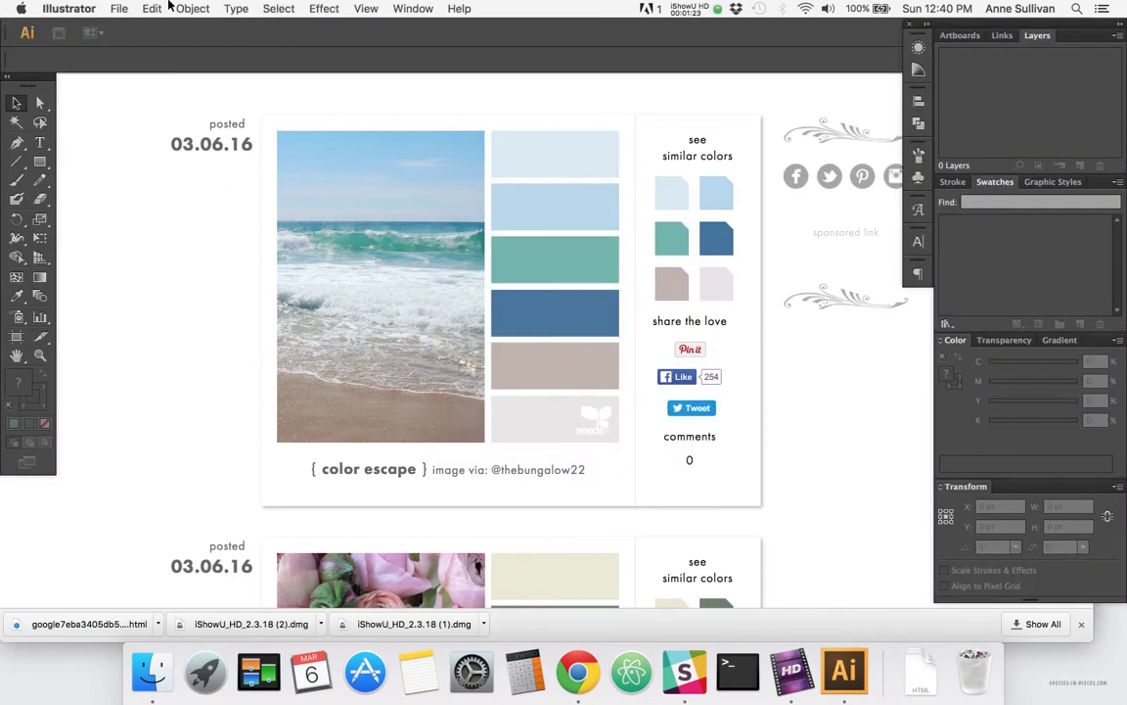
- Create a new document 60 in wide and 72 in high with one artboard
click(121, 9)
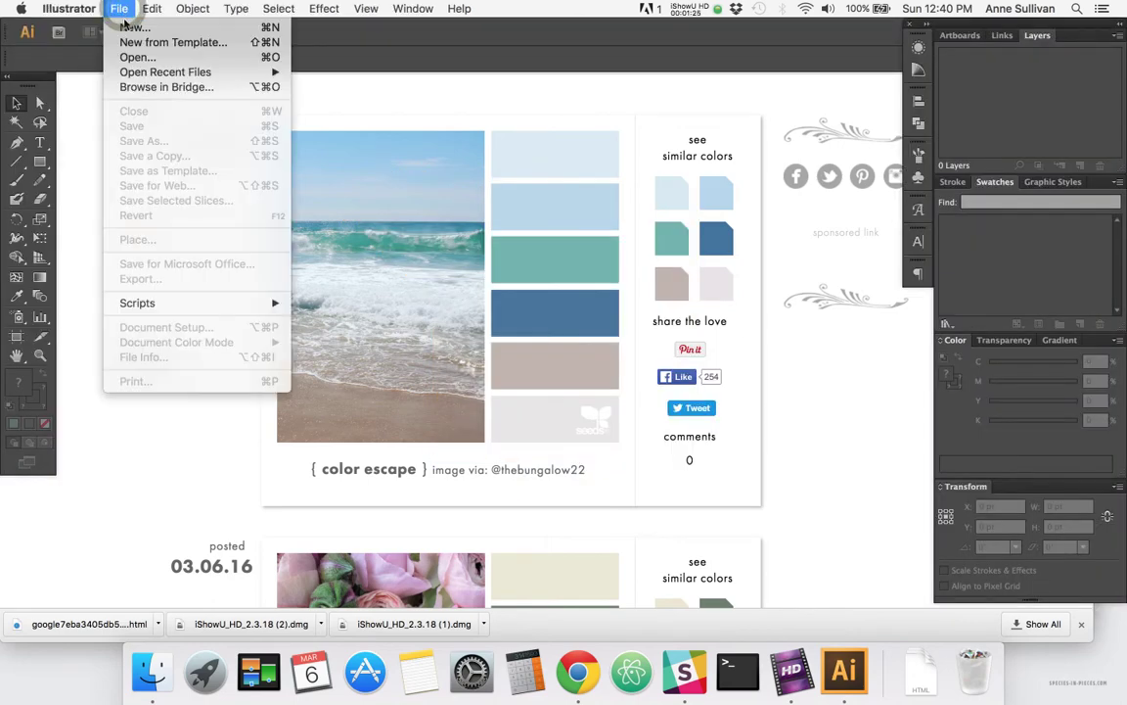
click(126, 28)
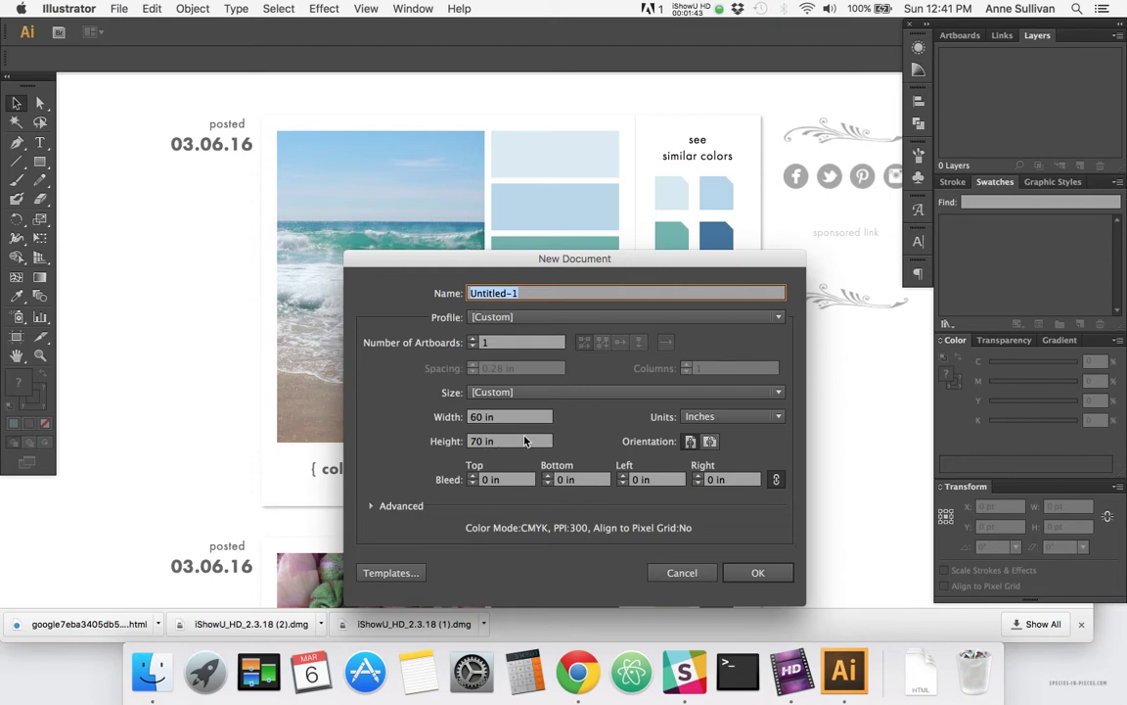
double_click(482, 441)
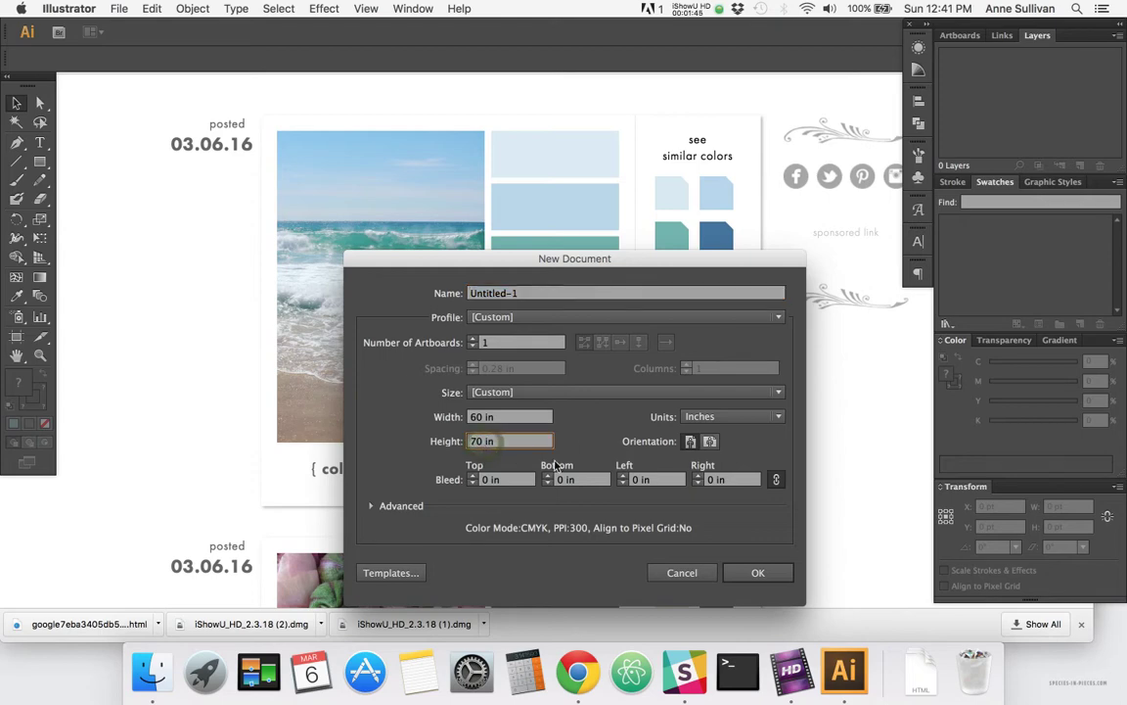
text(72)
click(754, 575)
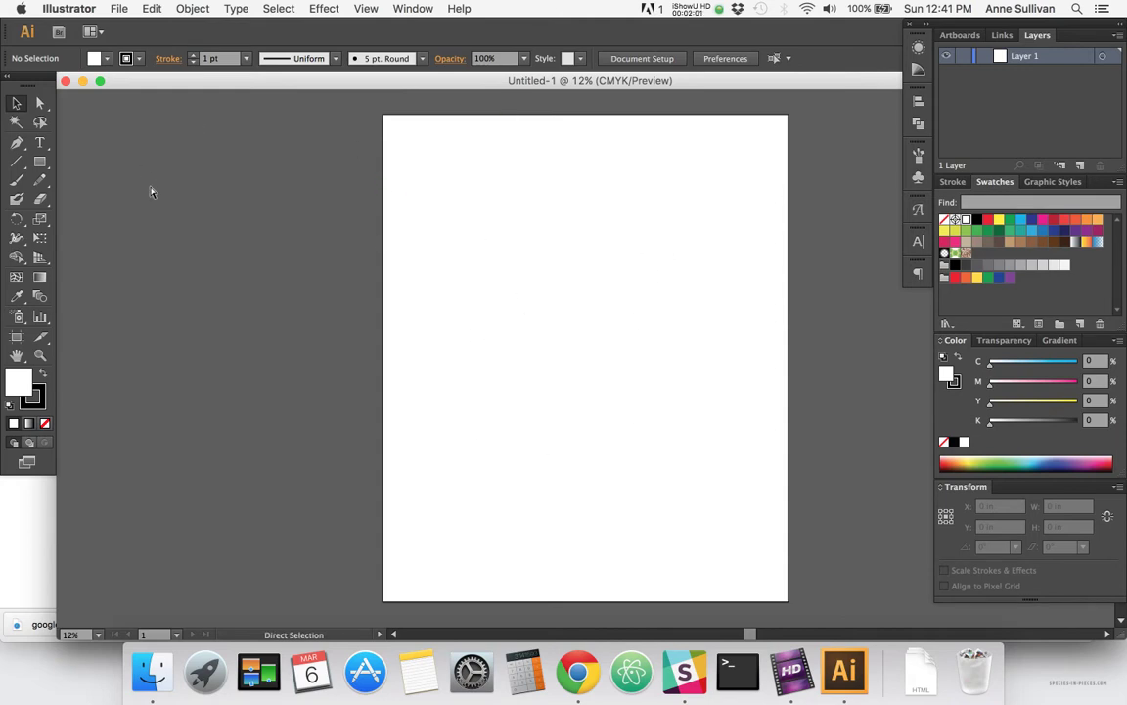
- Paste the copied palette image beside the artboard on its left and enlarge it to about 33.8 by 30.8 in
key(super+v)
drag(579, 373, 229, 234)
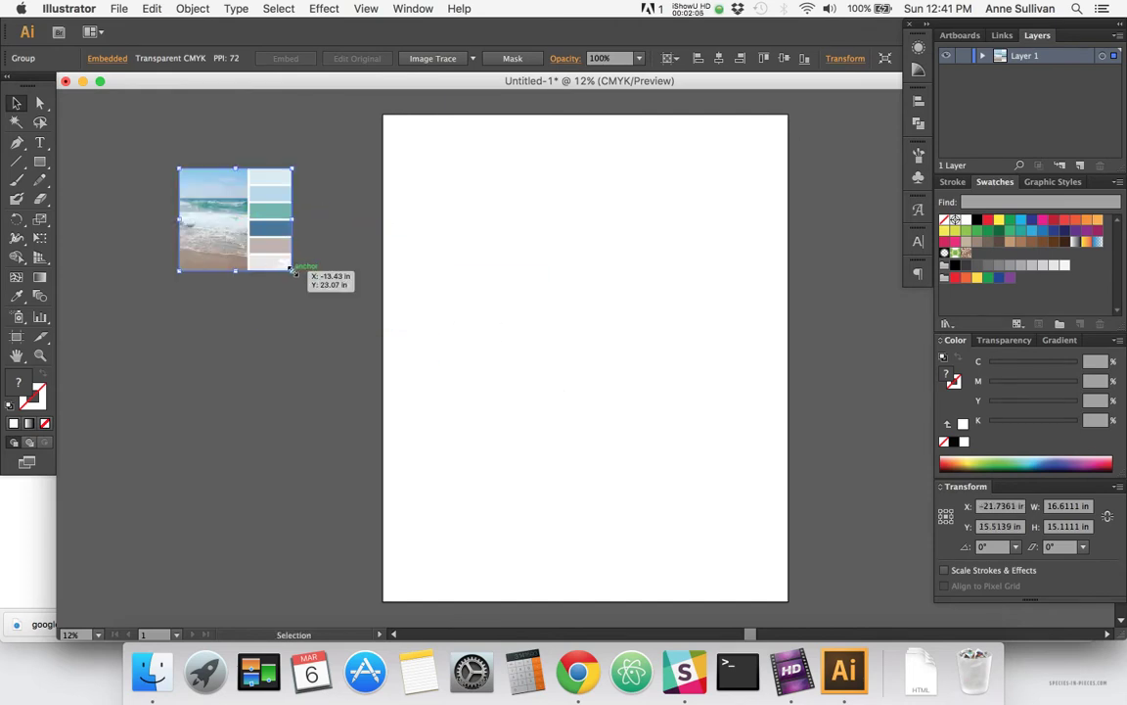
drag(291, 276, 409, 376)
drag(285, 251, 211, 241)
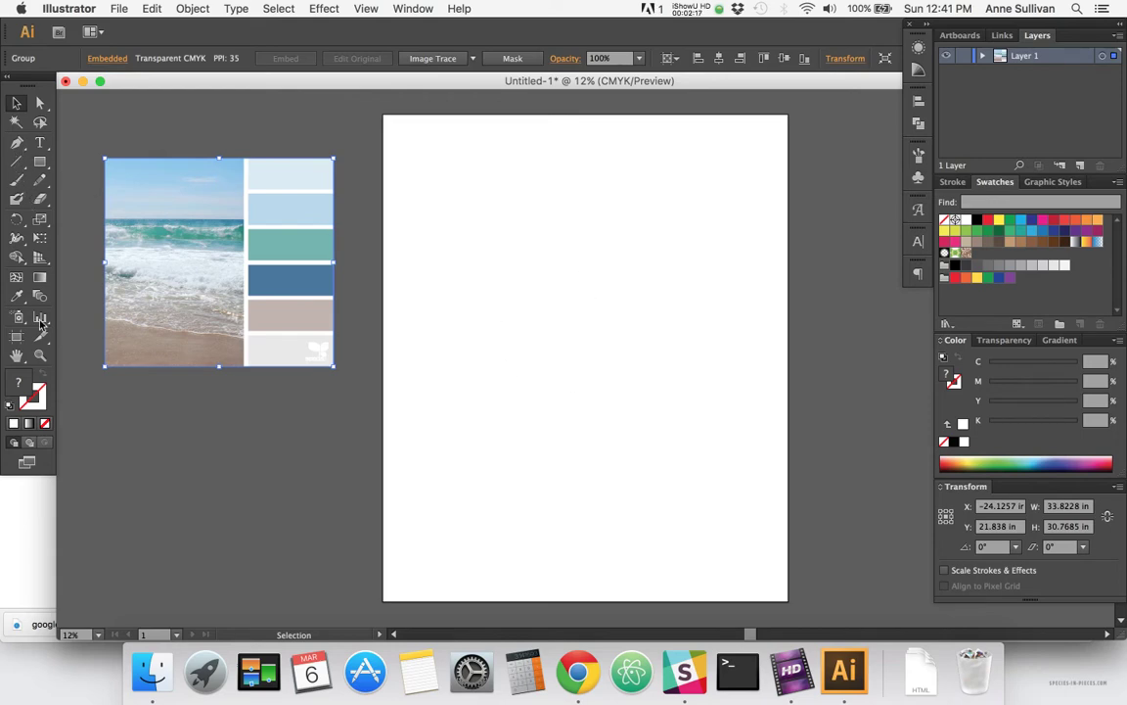
- Use the Eyedropper to sample the palette's palest blue block, the photo's sky and its green wave
click(16, 296)
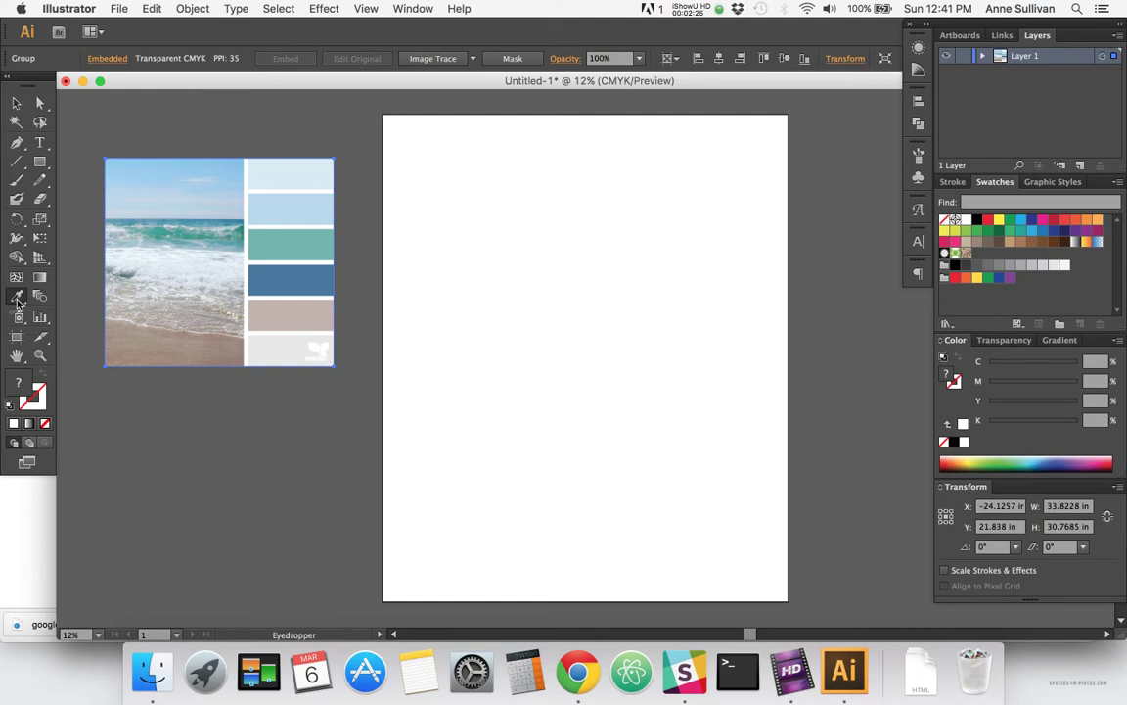
click(295, 168)
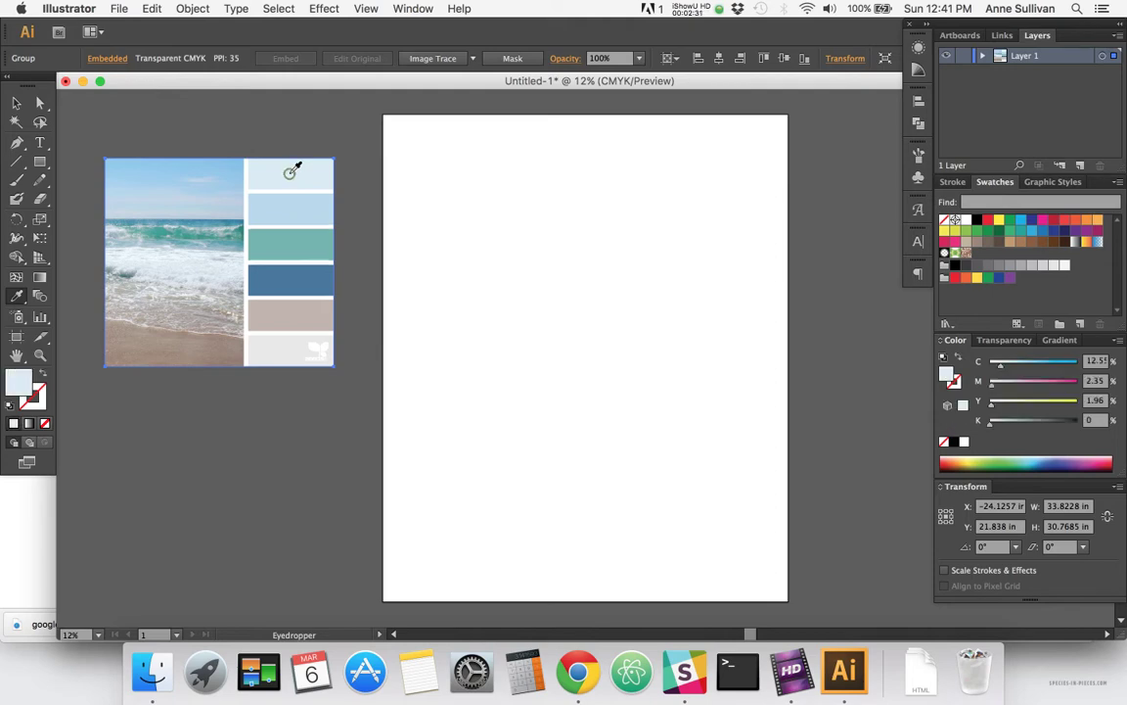
click(211, 184)
click(159, 171)
click(198, 238)
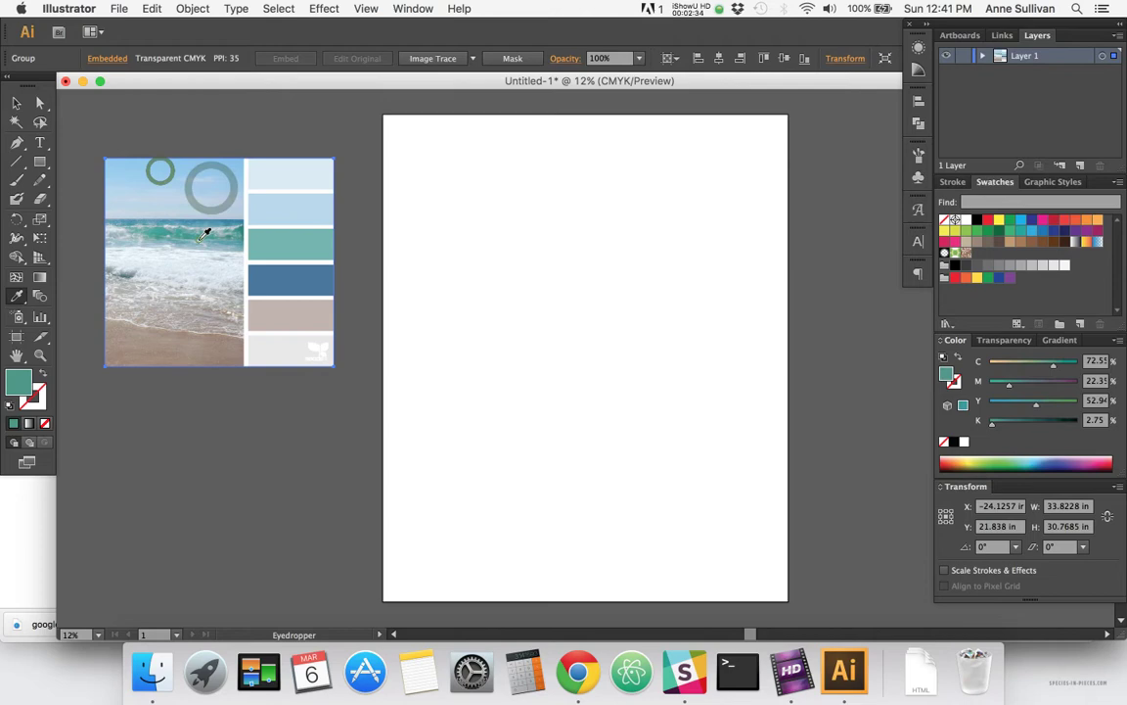
- Sample the palest blue block at the top of the palette and save it as a new CMYK process swatch
click(295, 171)
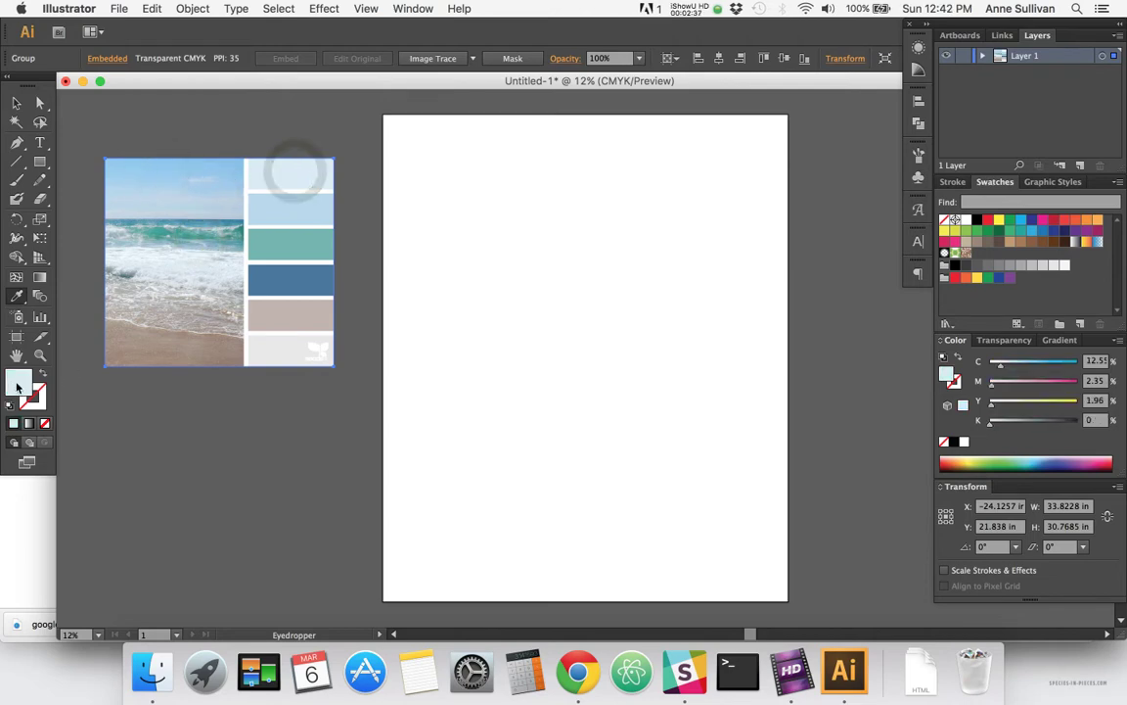
key(super+alt+n)
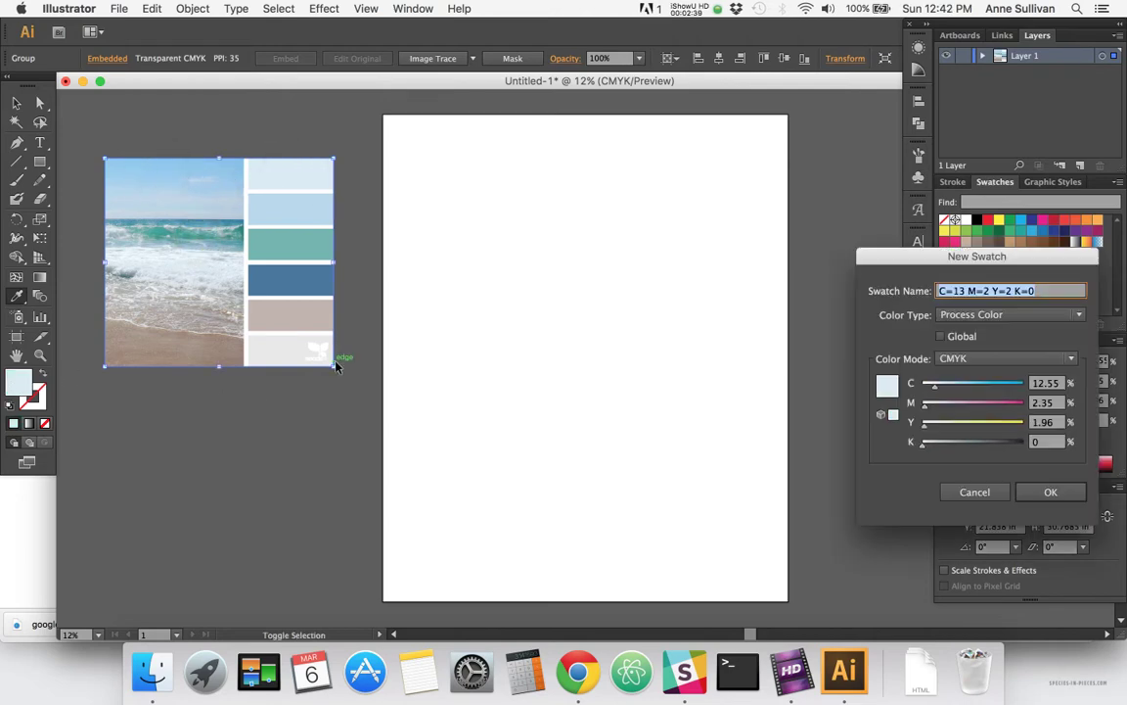
click(1048, 494)
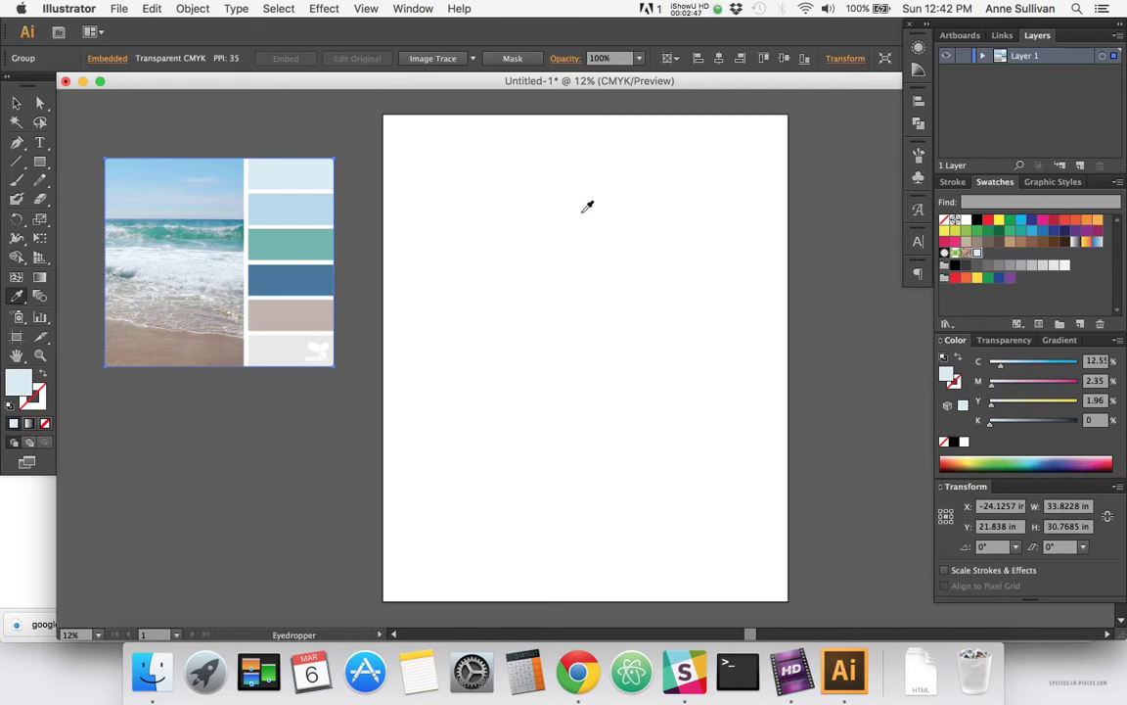
- Sample the palette's second block, the light blue, and add it to the document's swatches
click(311, 209)
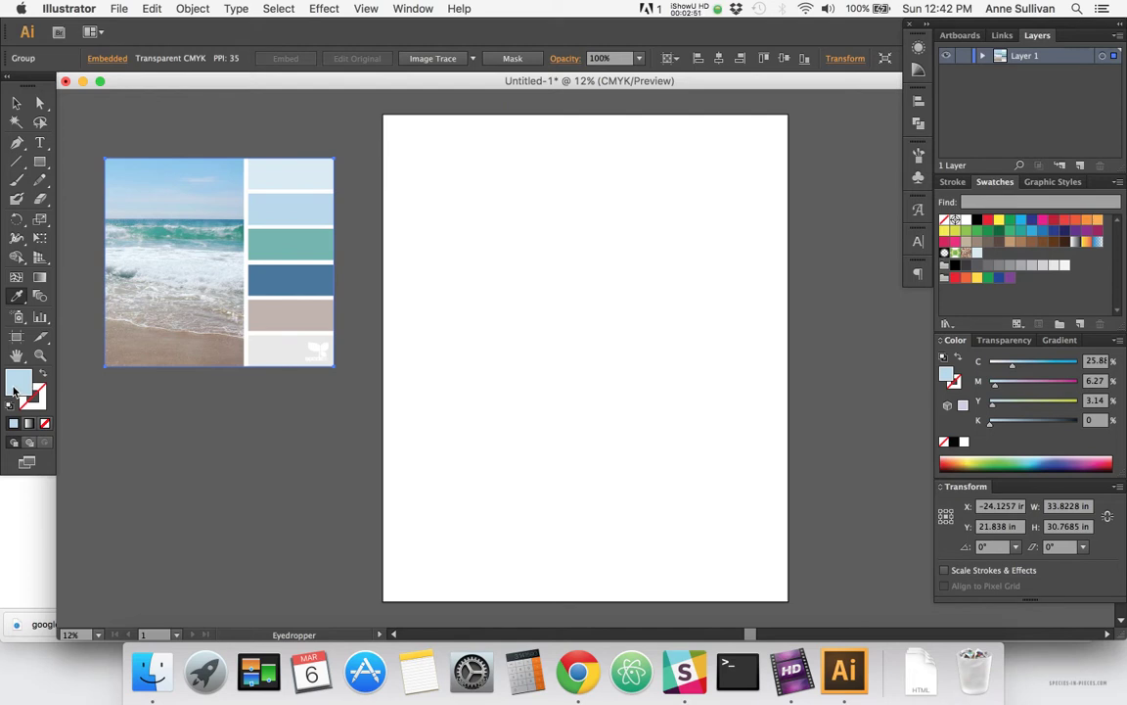
click(294, 214)
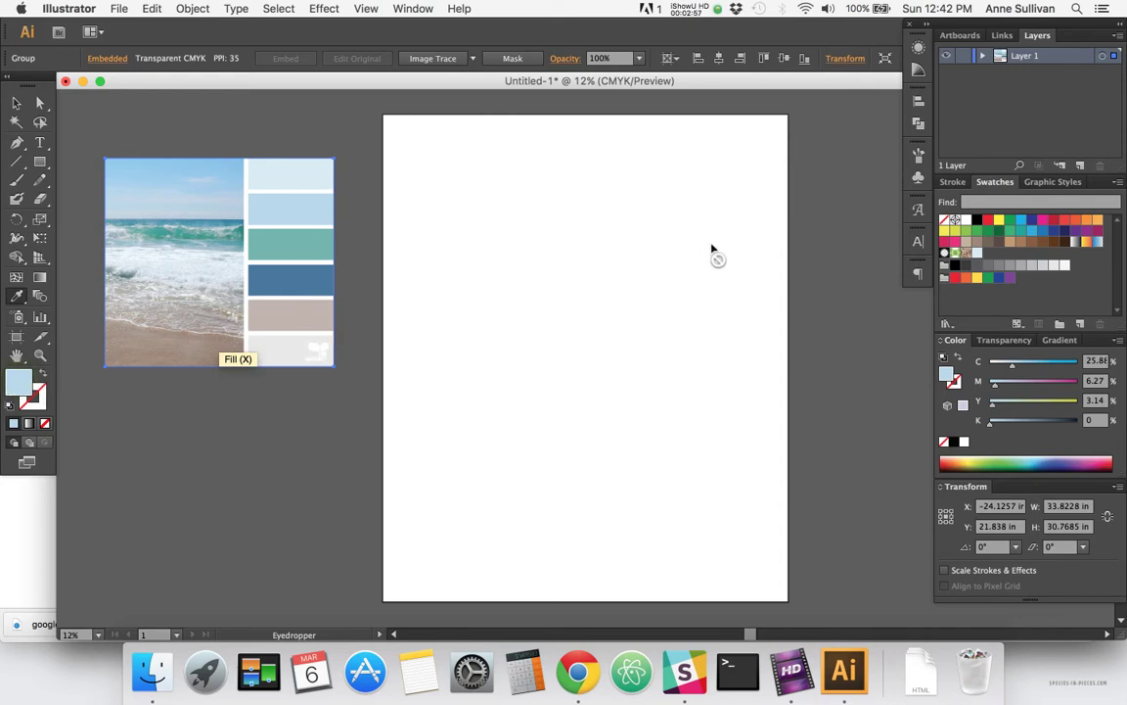
drag(713, 250, 987, 253)
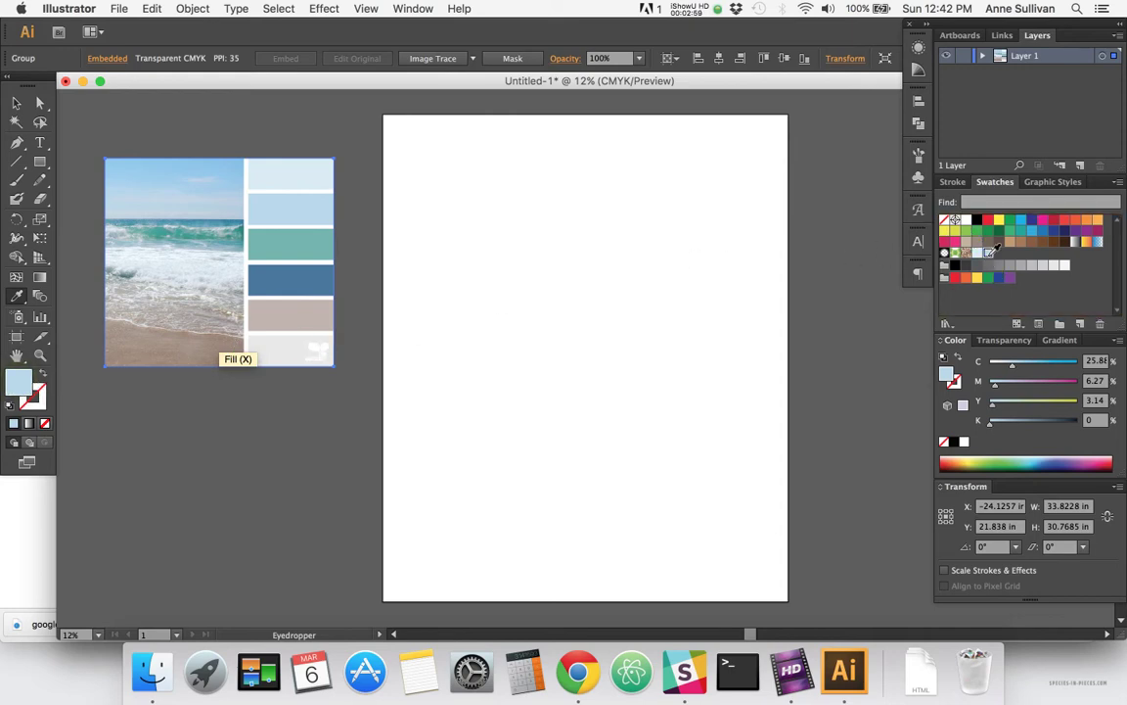
- Sample the palette's teal block and save it as a new swatch
click(305, 239)
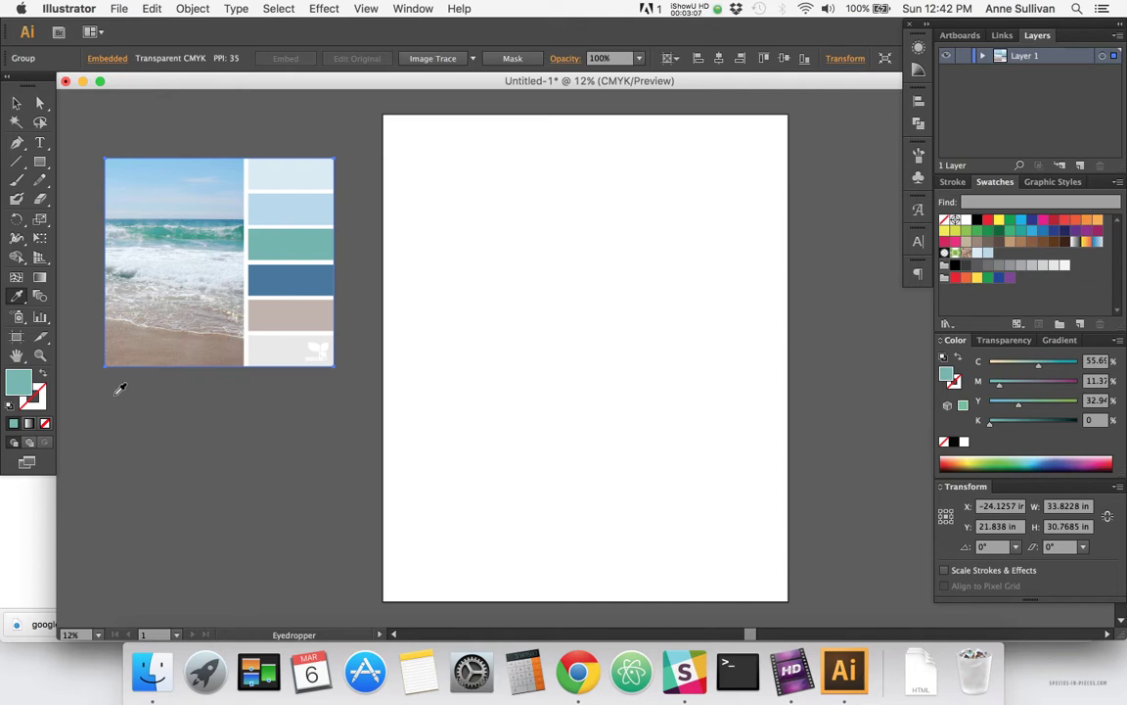
key(super)
key(super+alt+n)
key(Return)
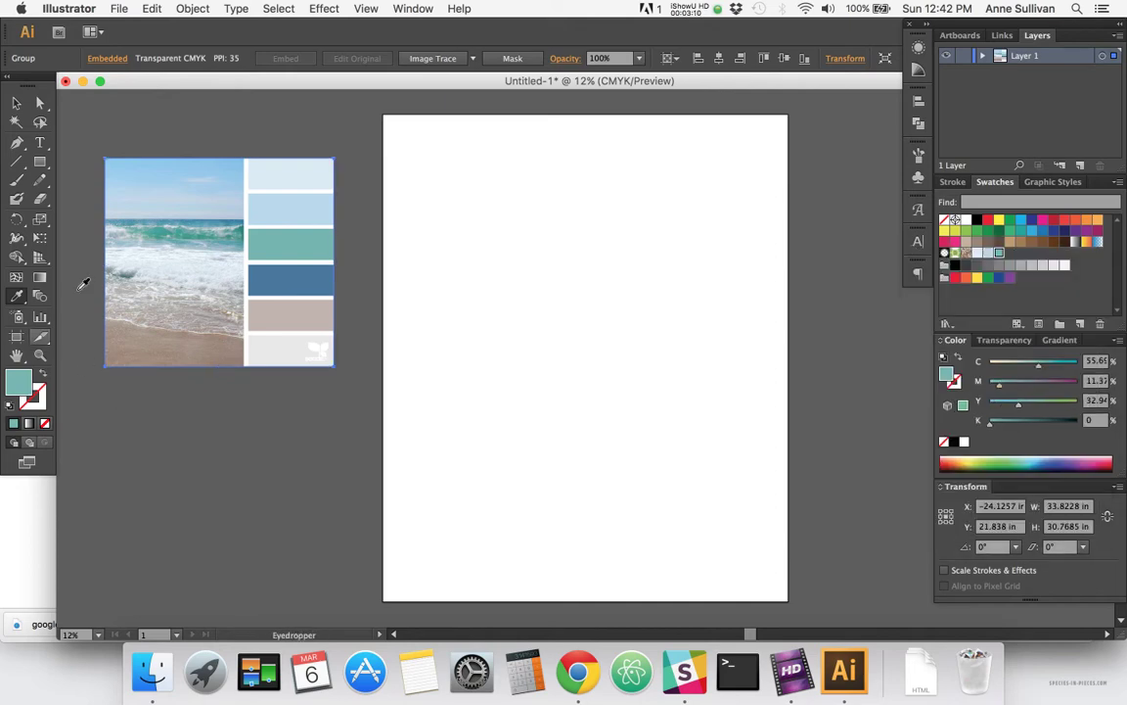
- Sample the palette's dark blue and taupe blocks and save each as a new CMYK process swatch
click(279, 273)
key(super+alt+n)
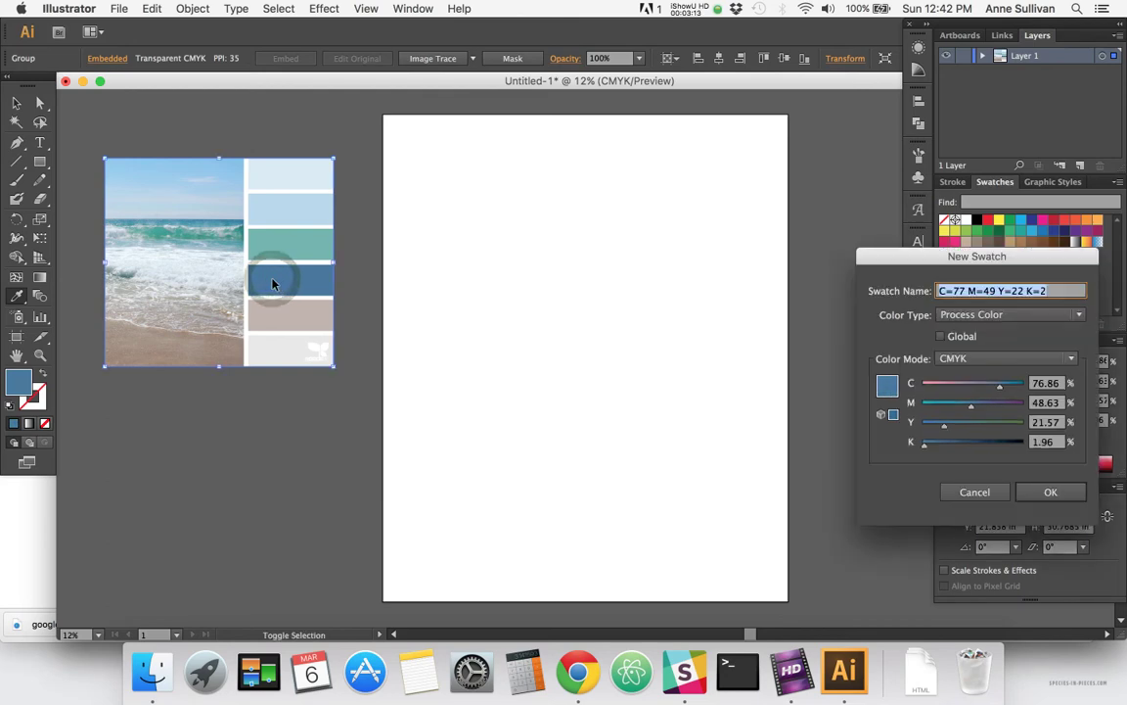
key(Return)
click(285, 313)
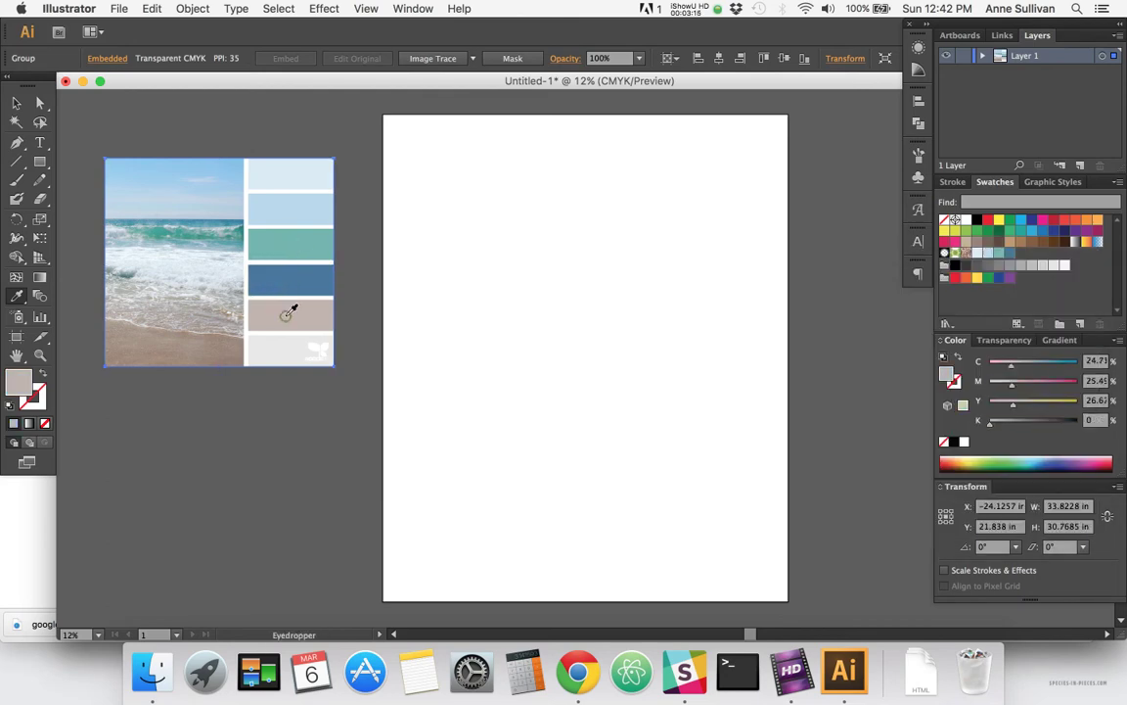
key(super+alt+n)
key(Return)
- Sample the pale gray block at the bottom of the palette and save it as a new swatch
click(267, 347)
key(super+alt+n)
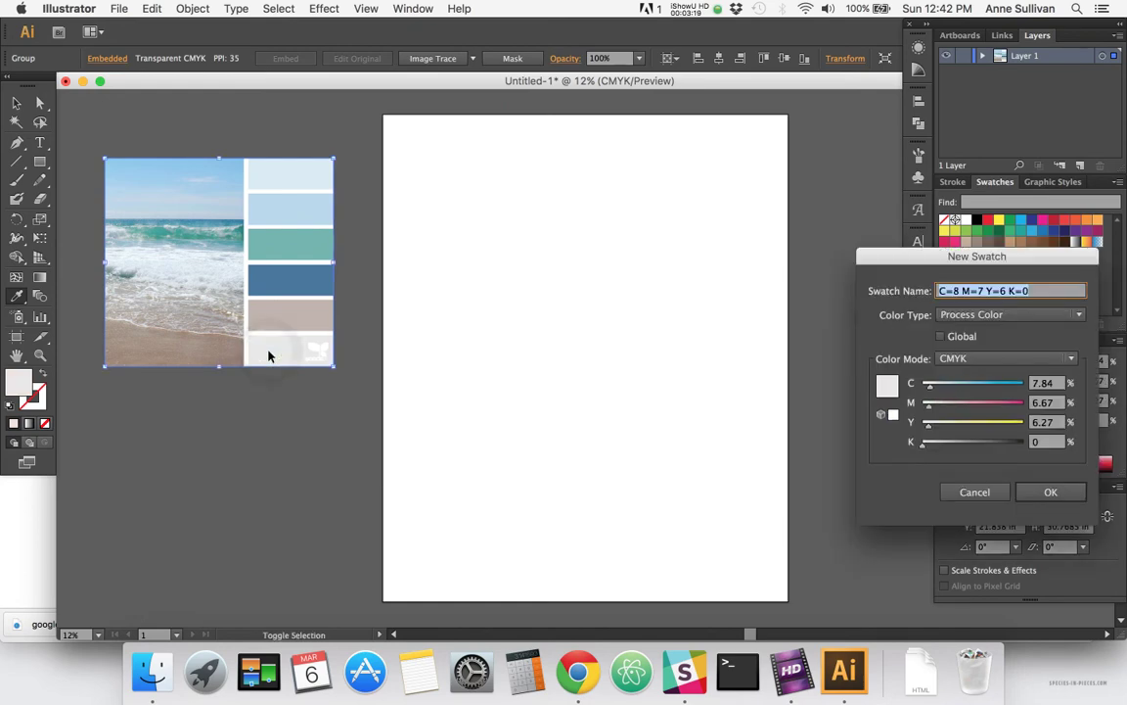
key(Return)
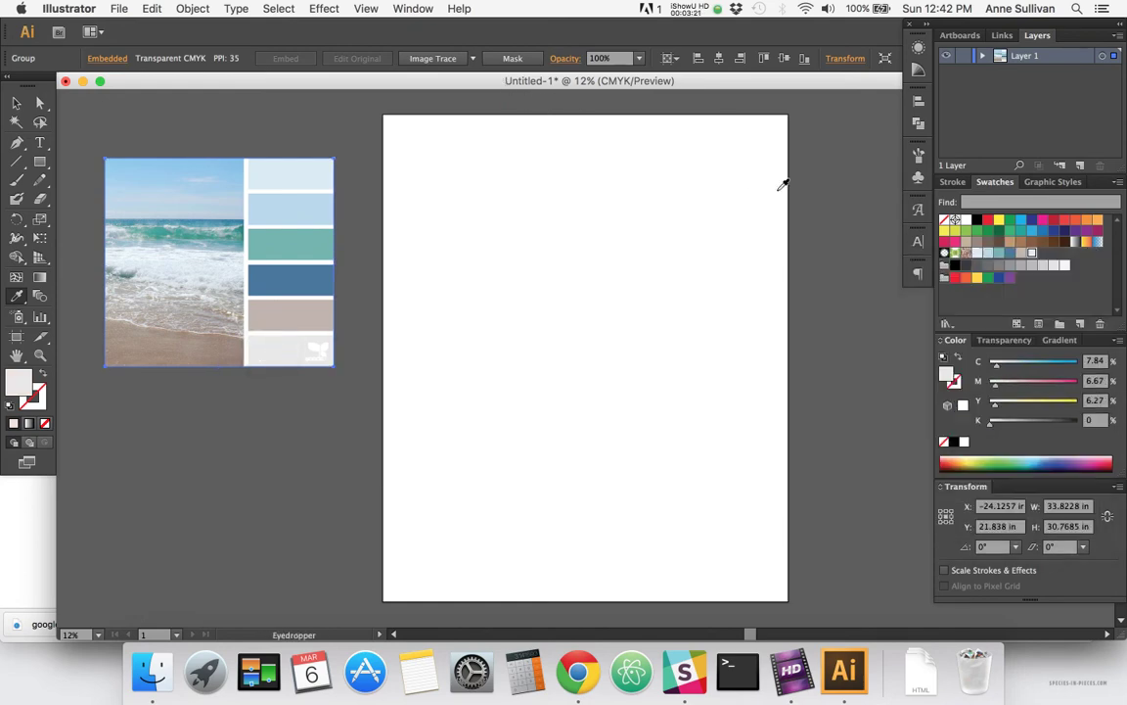
- Select the six swatches sampled from the palette and gather them into a new color group
key(v)
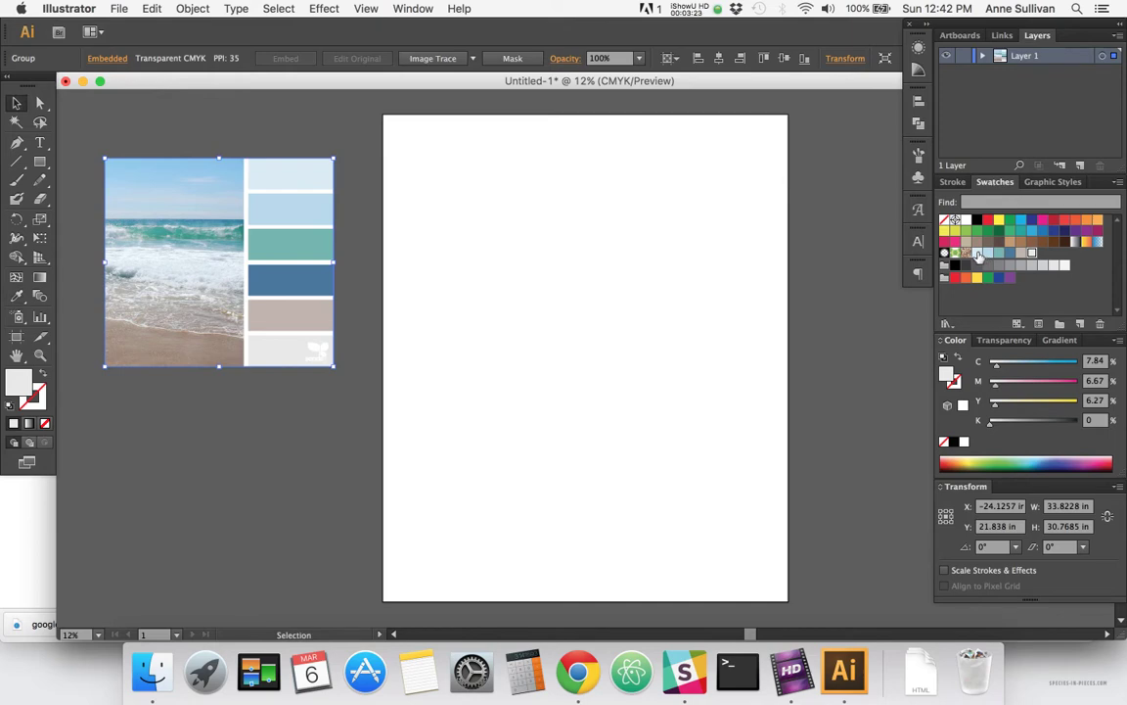
shift+click(978, 254)
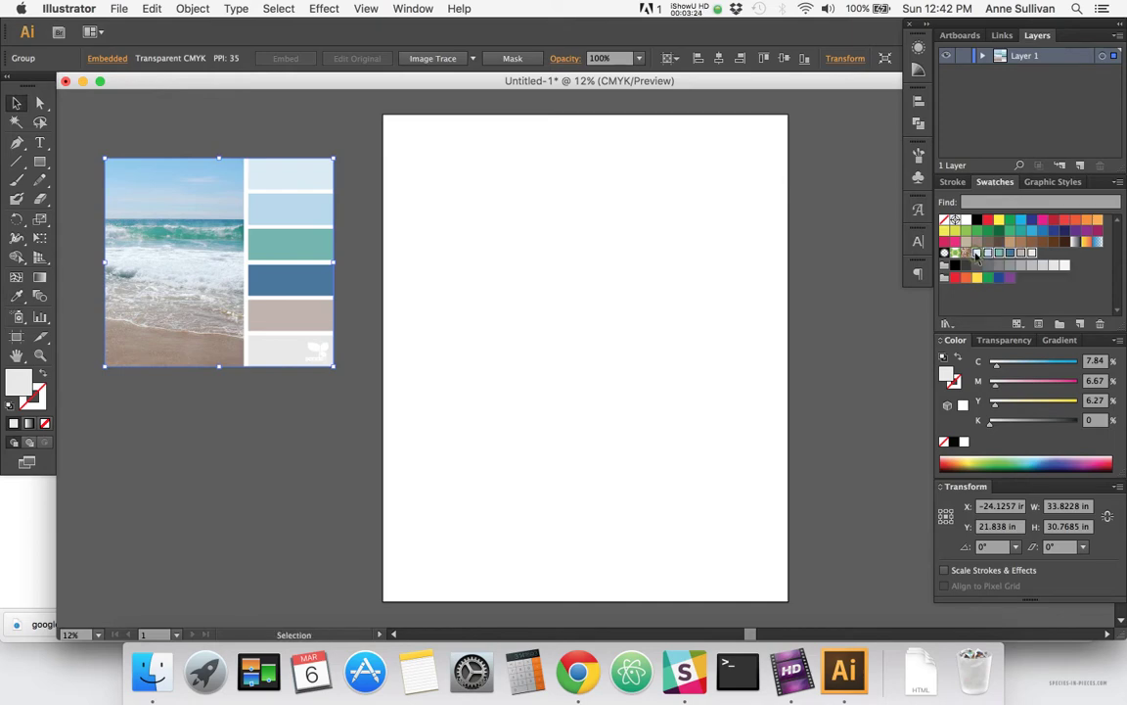
click(1060, 325)
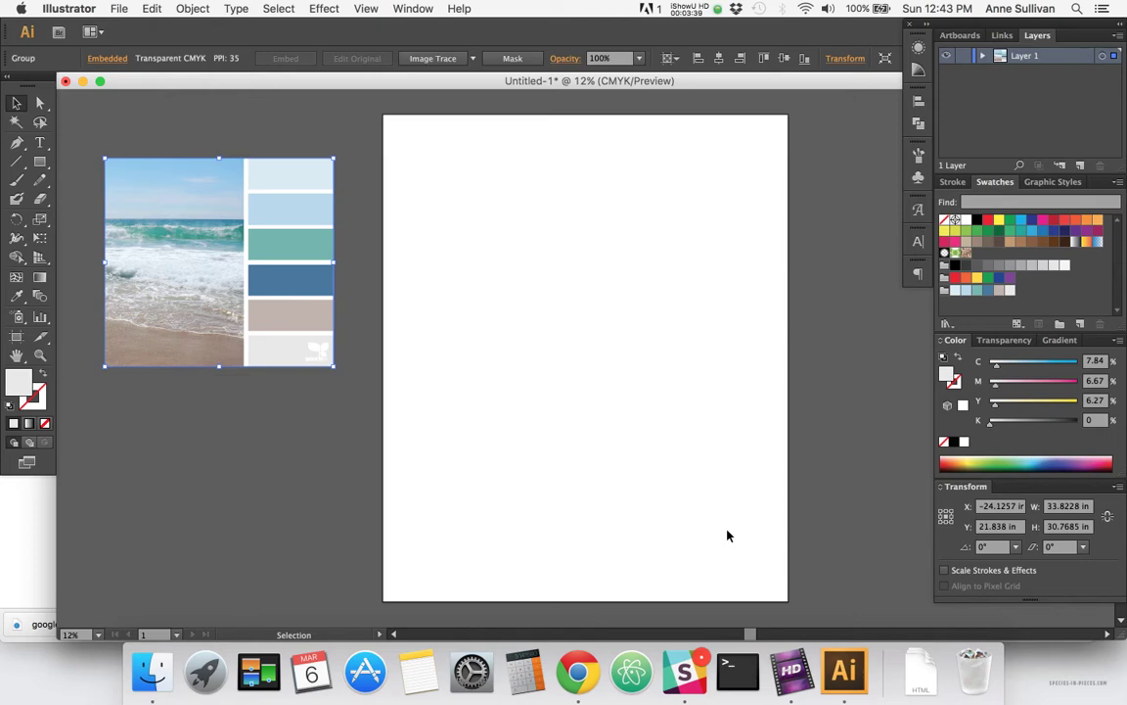
- Quit Slack
right_click(685, 665)
click(691, 614)
- Move the palette image straight up until its top edge lines up with the artboard's top edge
click(284, 134)
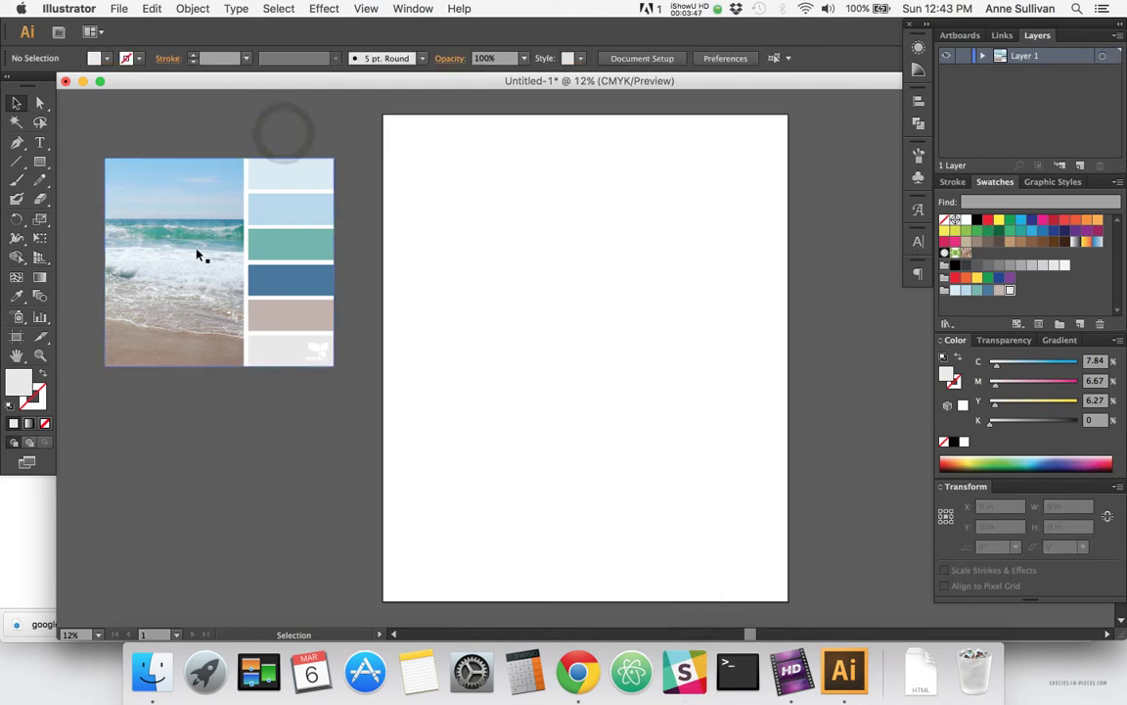
drag(196, 255, 202, 208)
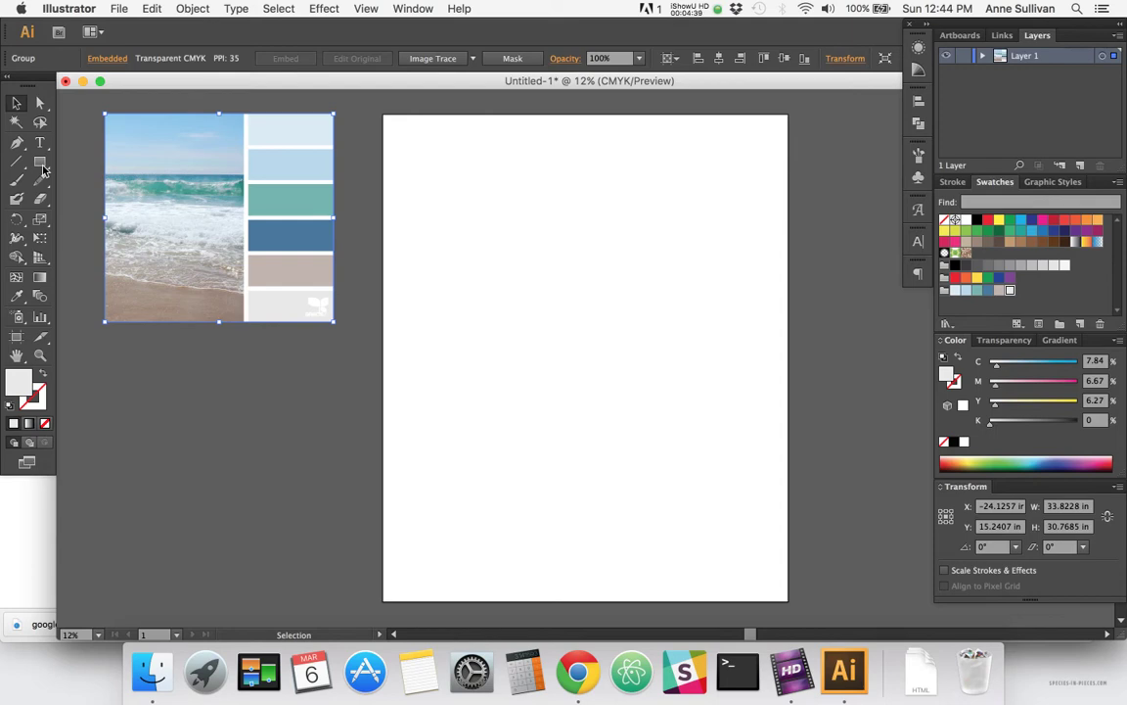
click(40, 162)
click(189, 392)
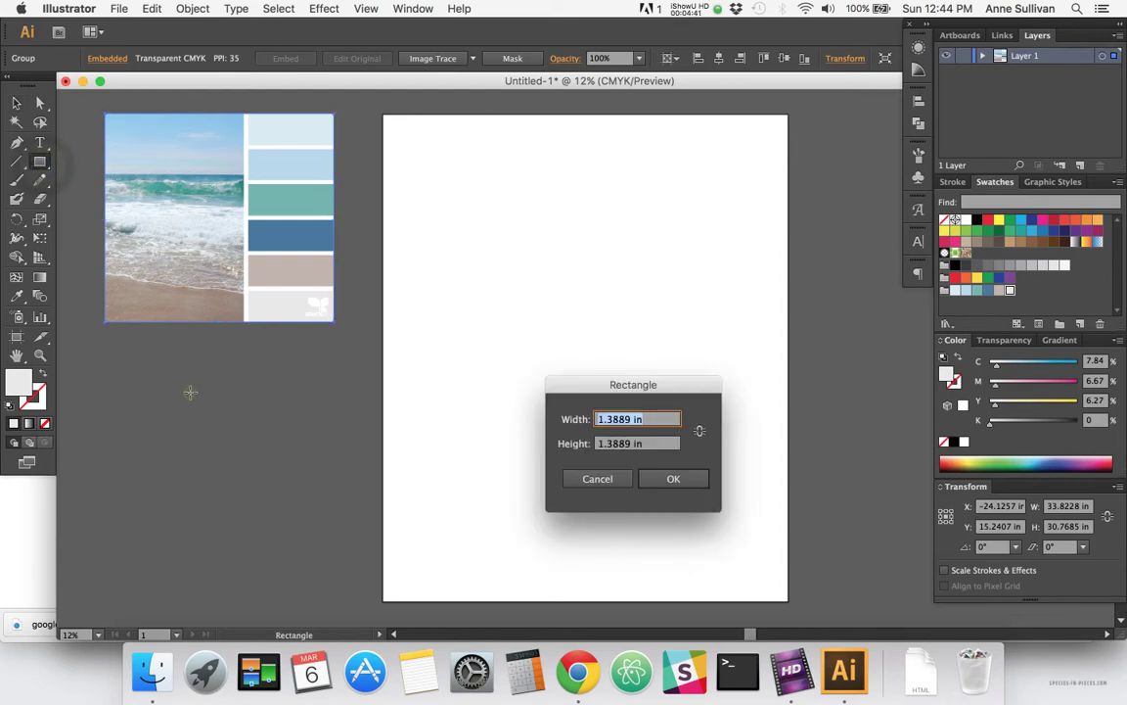
click(587, 483)
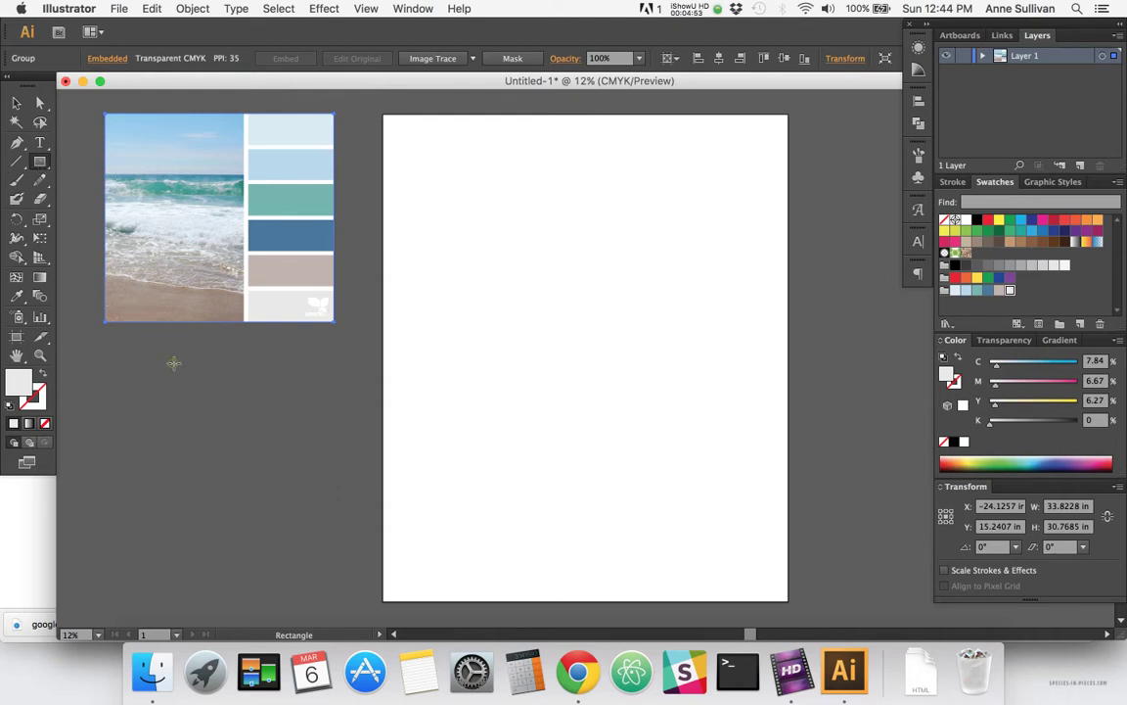
- Draw a freehand rectangle about 15.2 by 28.8 in below the palette image, resize it to about 17.1 by 25.7 in and delete it
drag(173, 363, 276, 558)
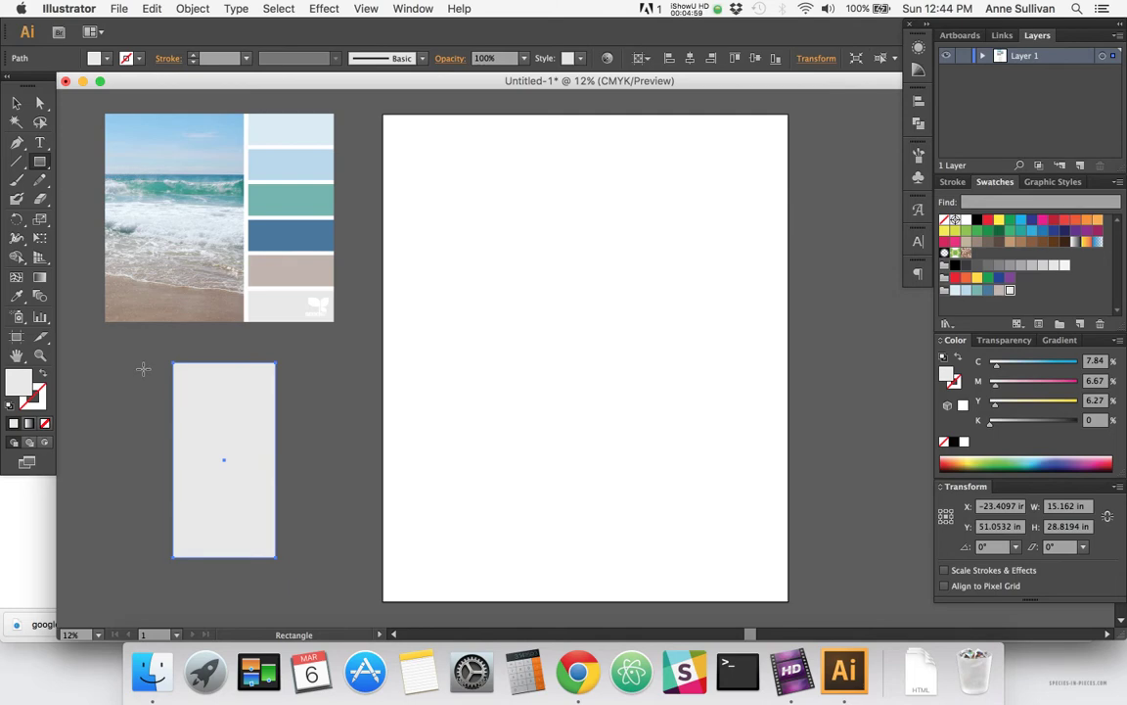
key(v)
mouse_move(276, 557)
mouse_down()
mouse_move(466, 382)
mouse_move(346, 466)
mouse_move(450, 459)
mouse_move(244, 534)
mouse_move(202, 305)
mouse_move(322, 453)
mouse_move(289, 540)
mouse_up()
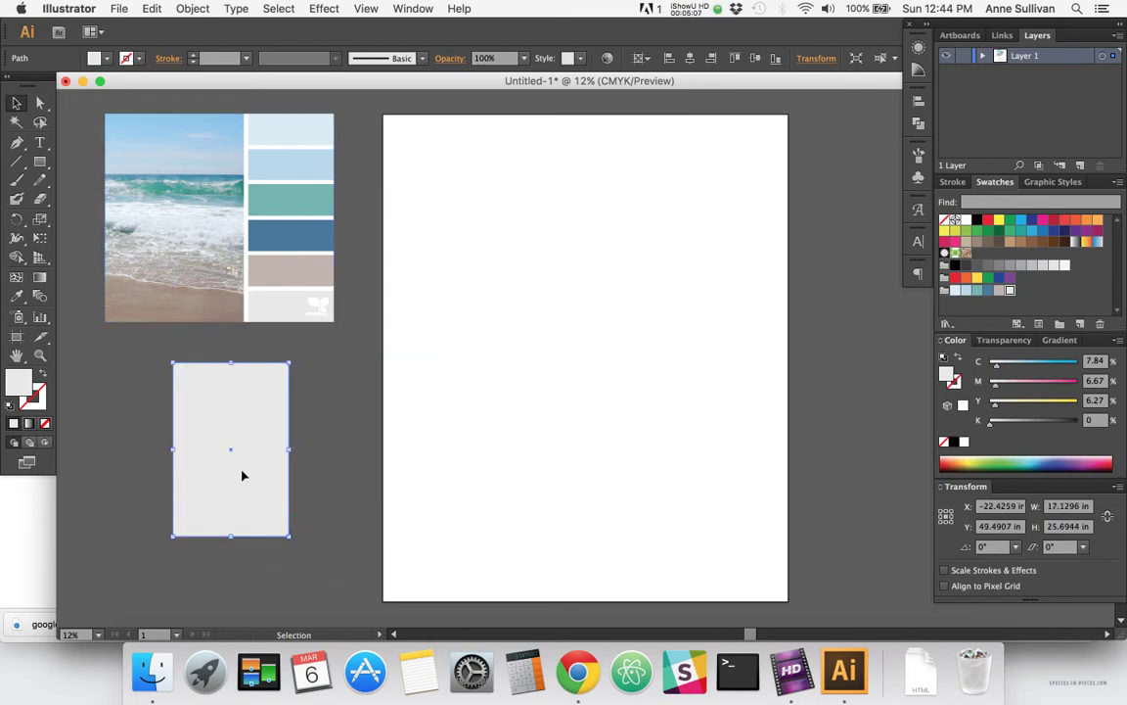
key(Delete)
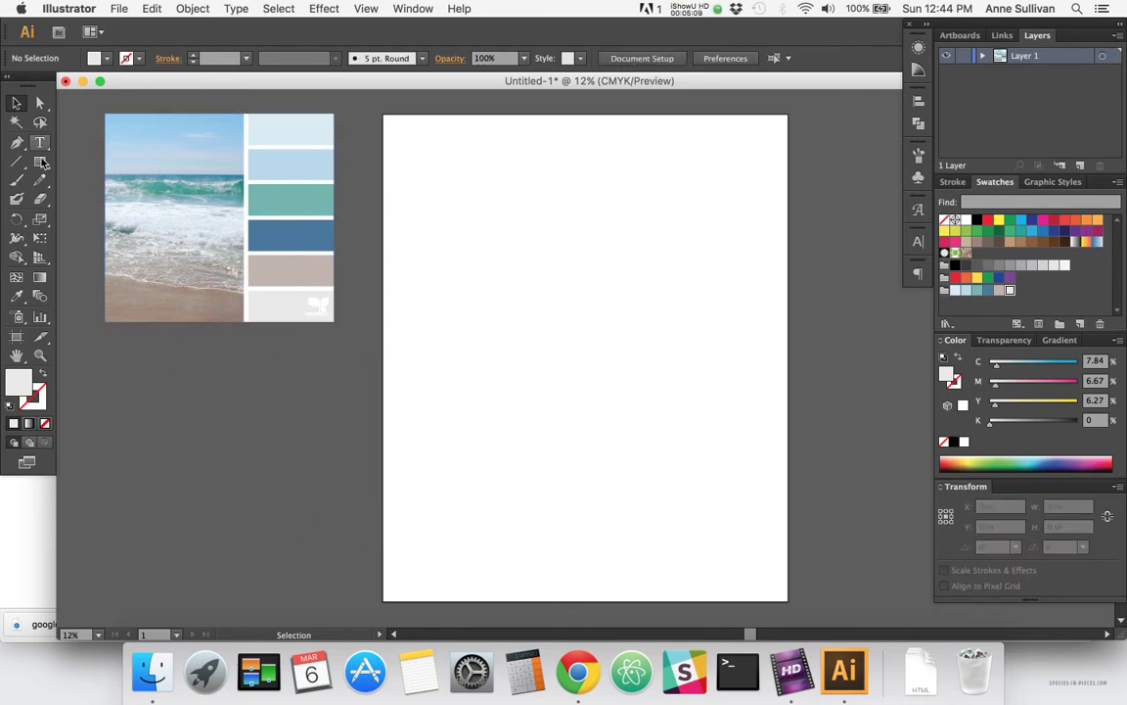
- Create a 6 by 6 in square below the palette image with the default white fill and black stroke
click(39, 164)
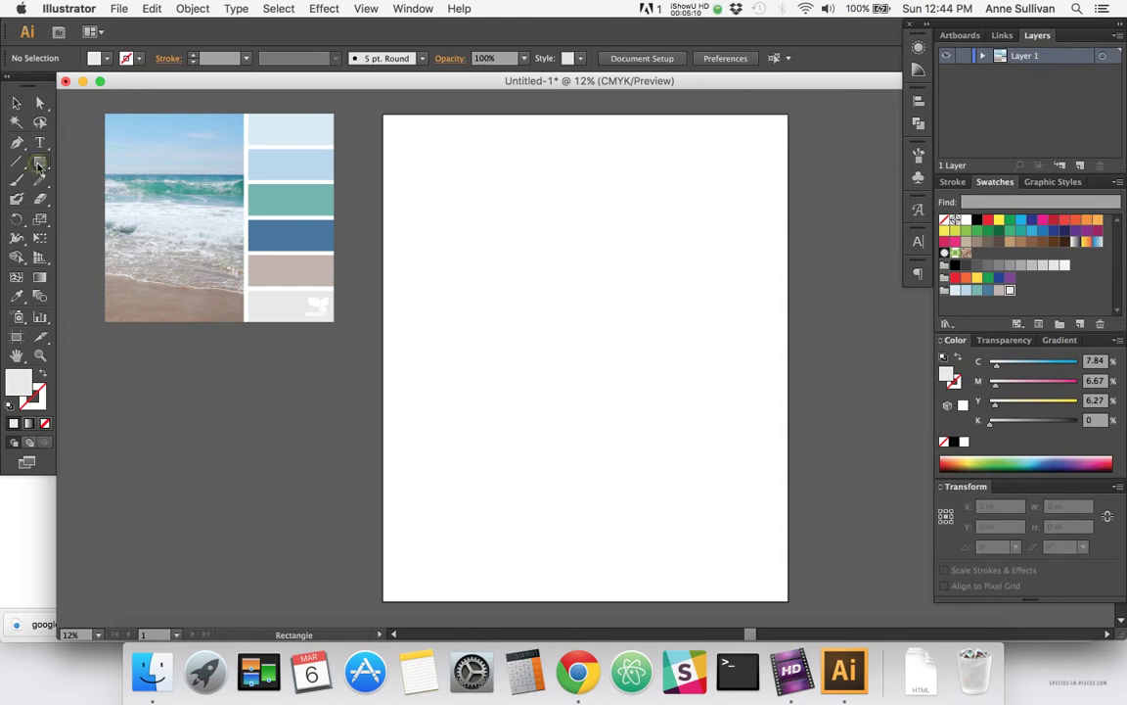
click(184, 373)
text(6)
key(Tab)
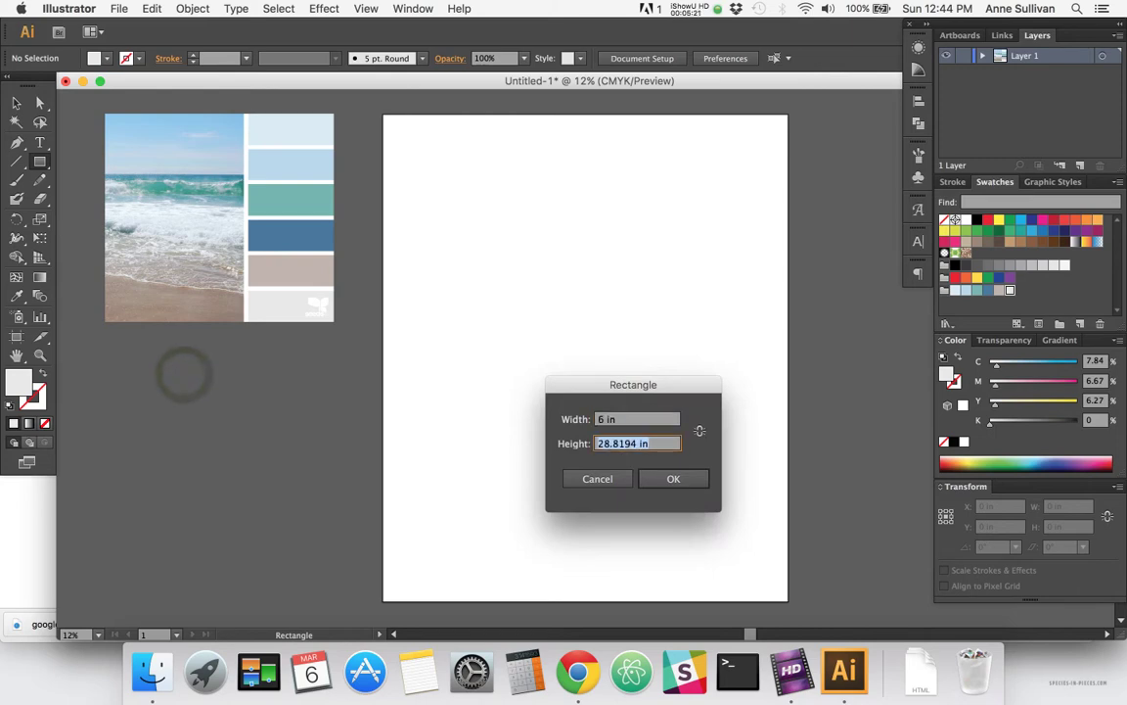
text(6)
key(Tab)
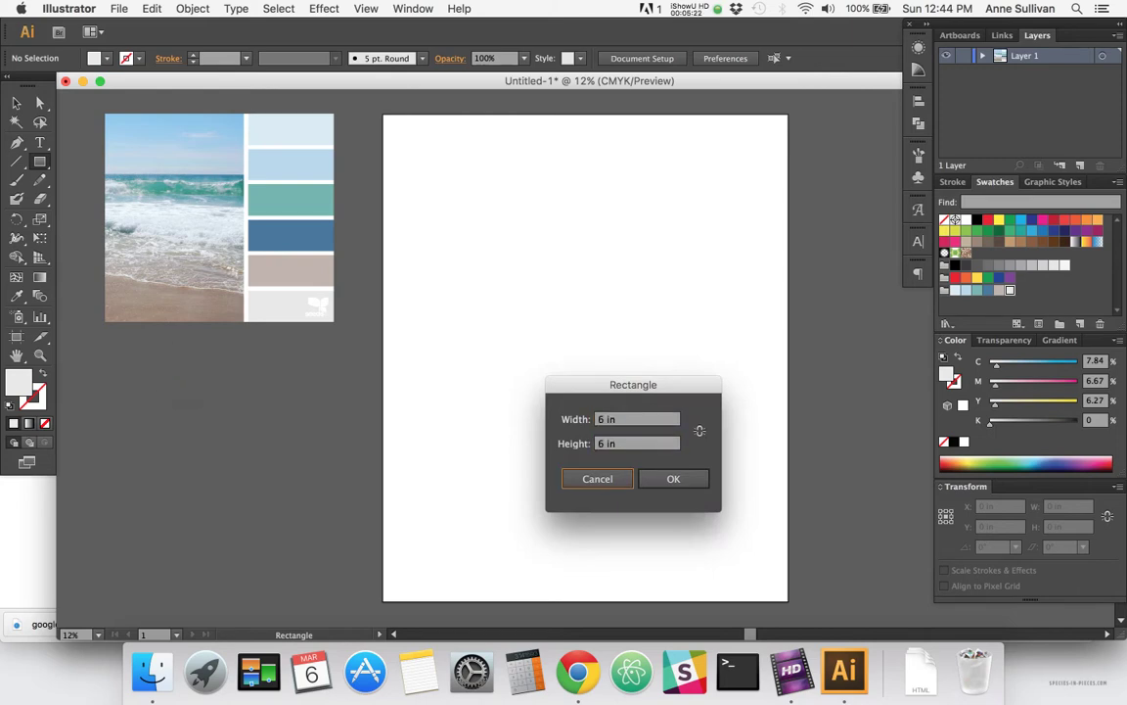
click(672, 481)
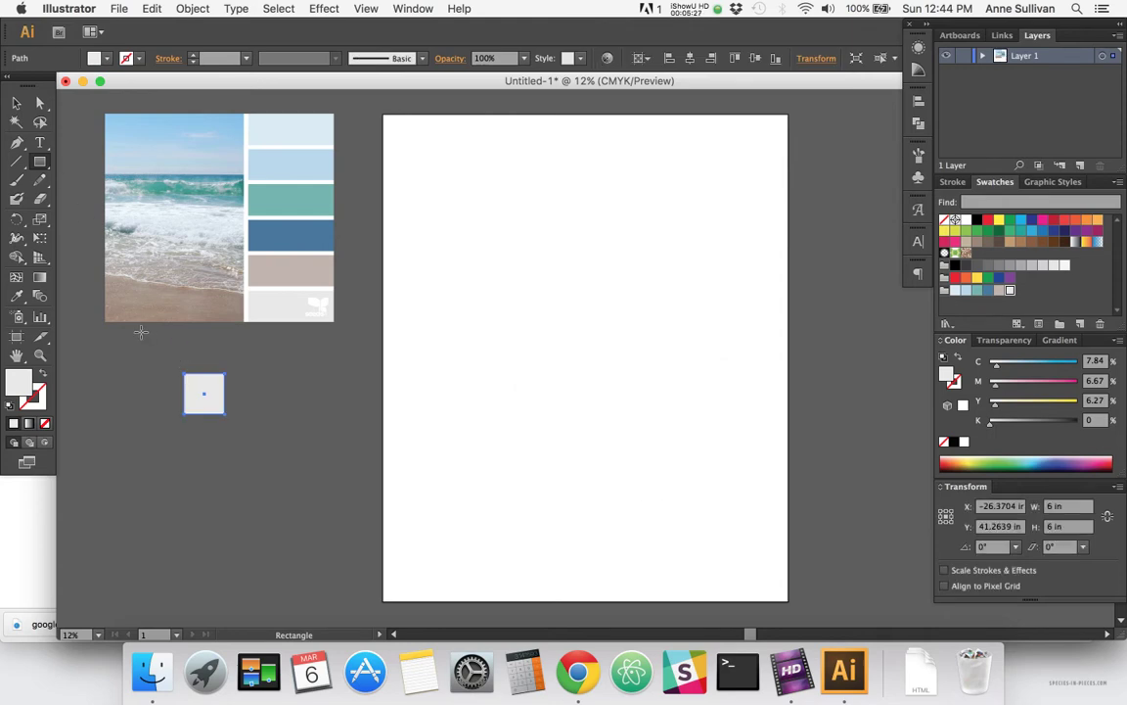
click(9, 402)
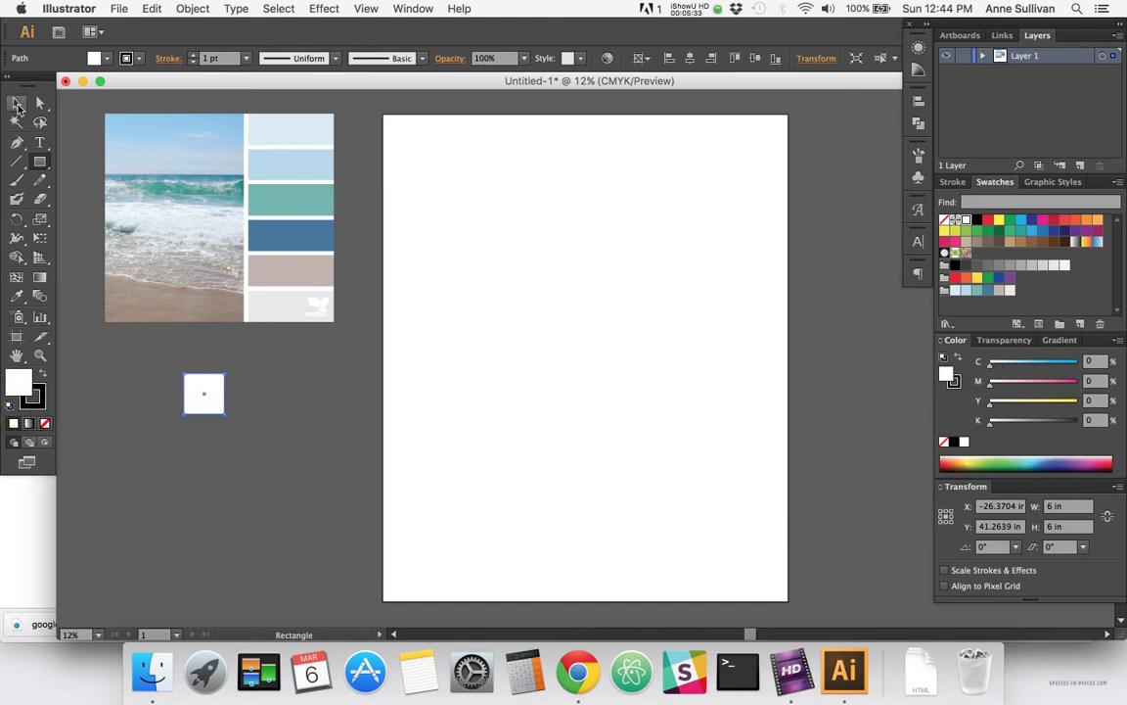
- Move the square onto the artboard and back to the empty area below the palette image
click(16, 104)
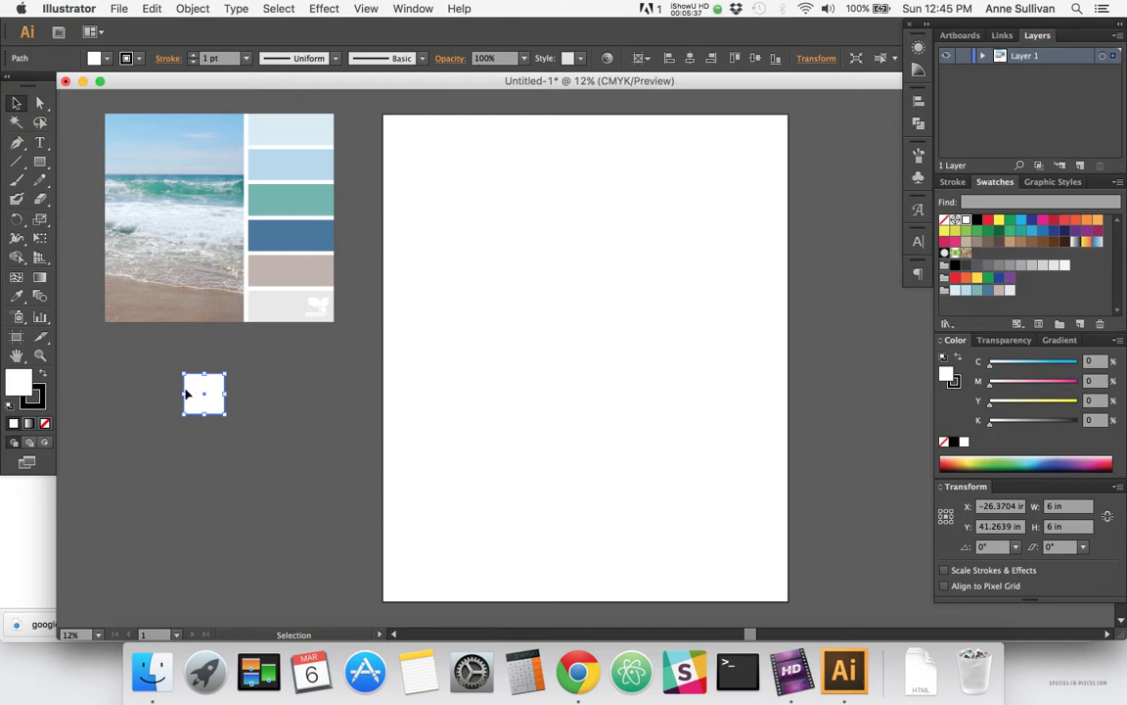
drag(203, 391, 481, 299)
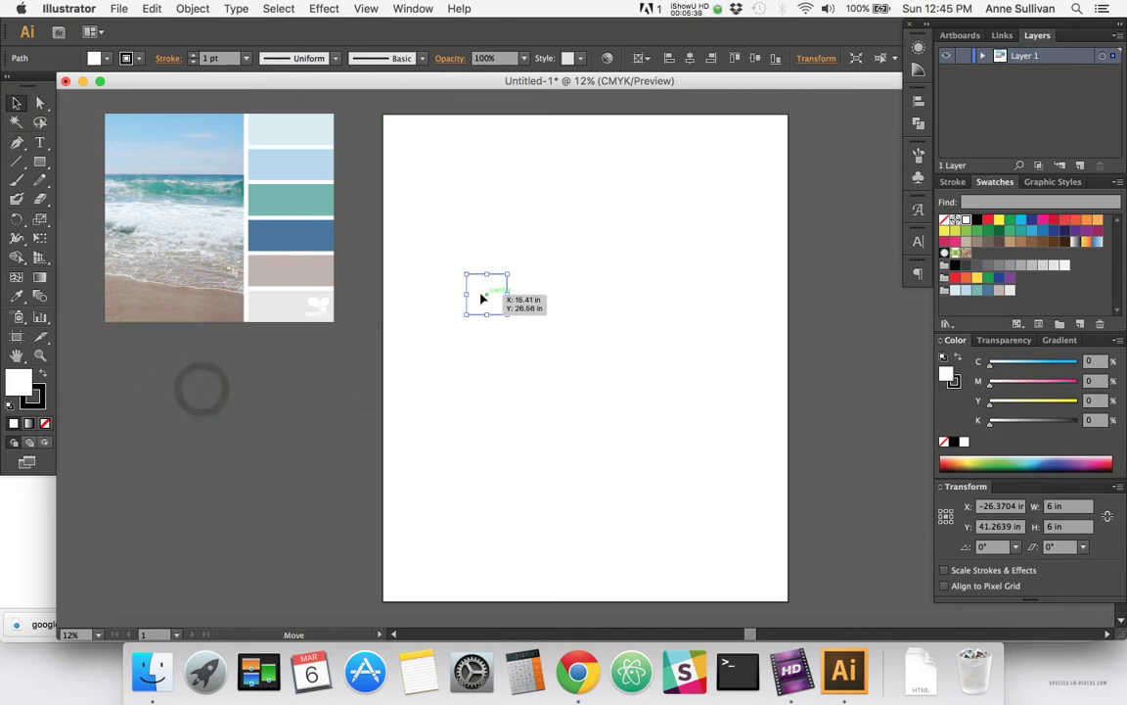
click(459, 334)
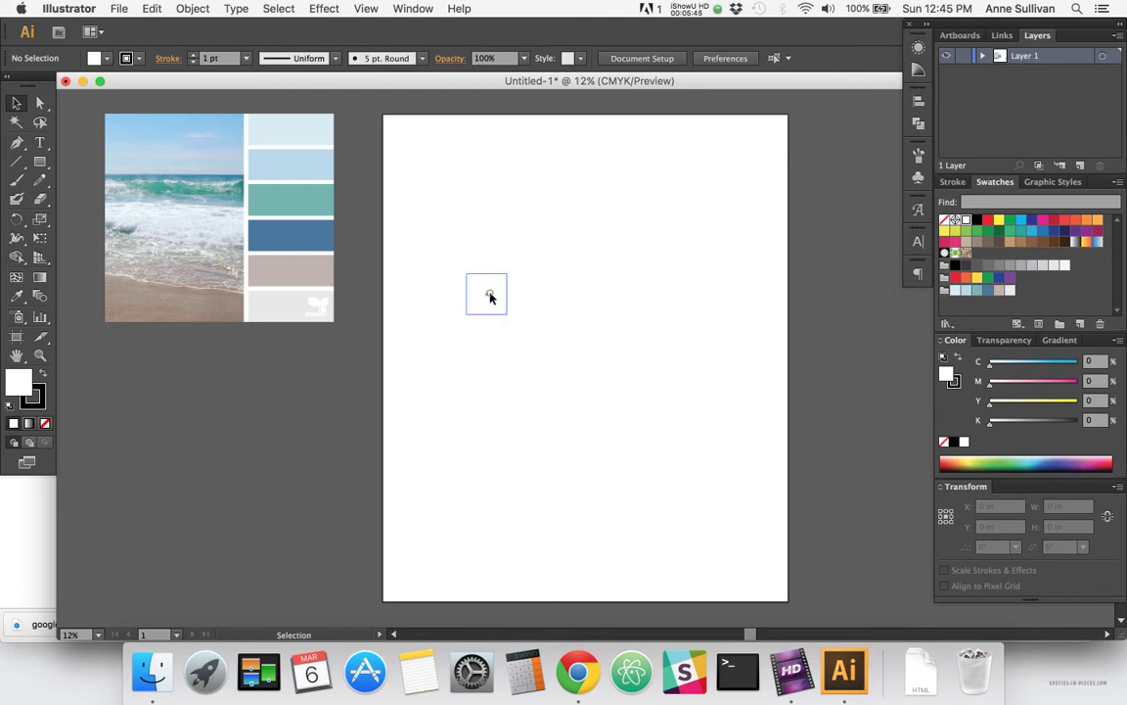
drag(489, 294, 223, 378)
click(174, 377)
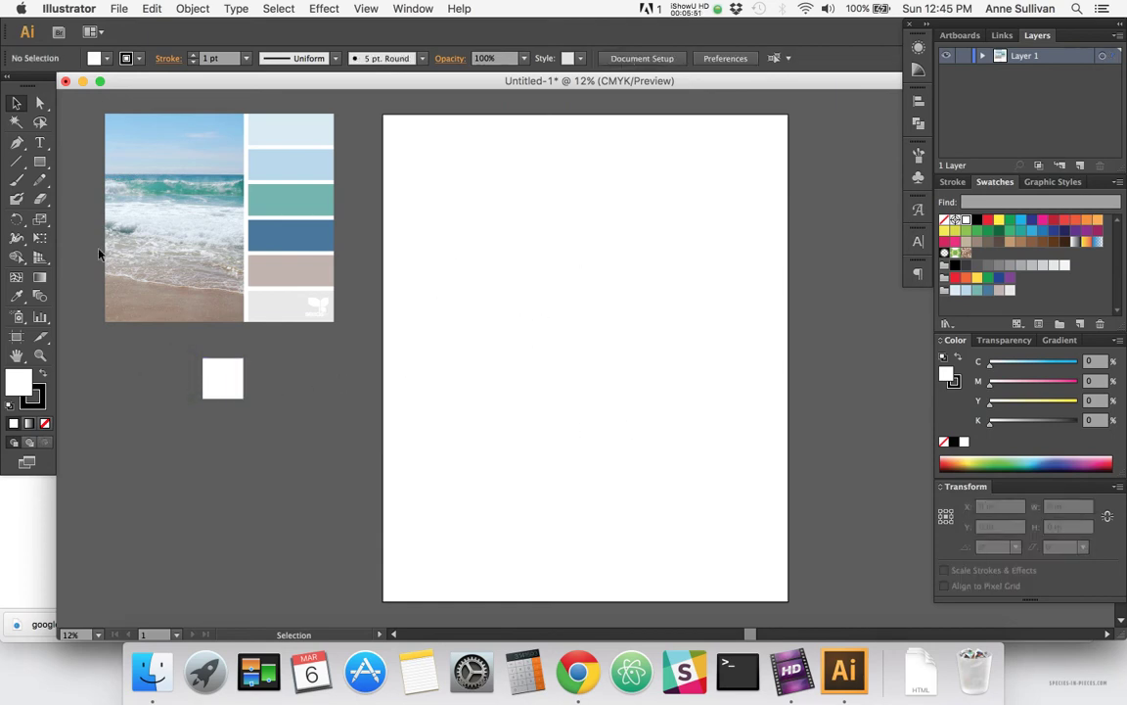
- Create a 12 by 12 in circle with the Ellipse tool below the square
click(39, 164)
drag(39, 168, 75, 200)
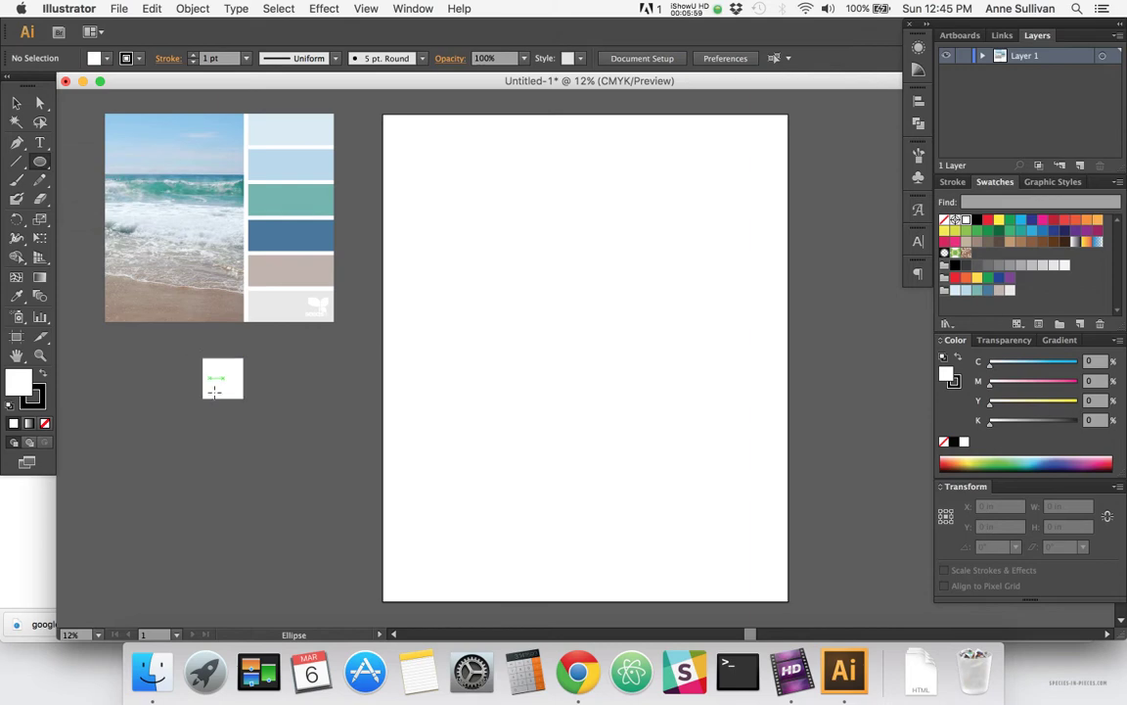
click(239, 460)
text(12)
key(Tab)
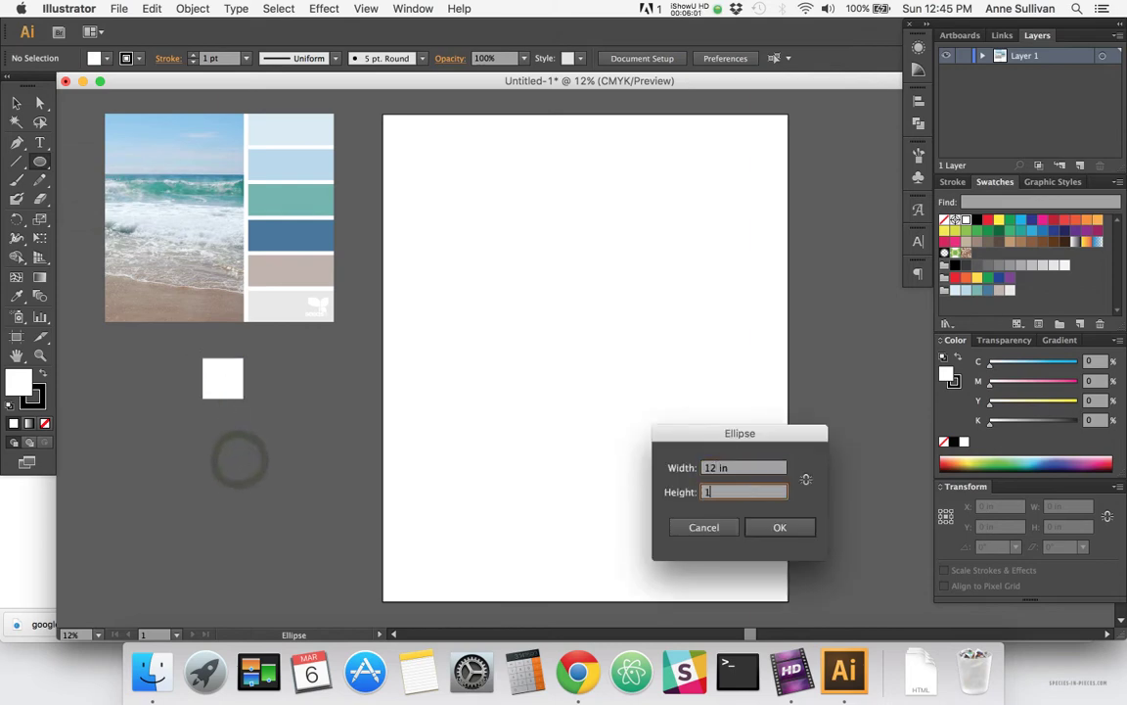
text(12)
key(Return)
- Move the circle over the square so that their top and left edges line up
click(18, 102)
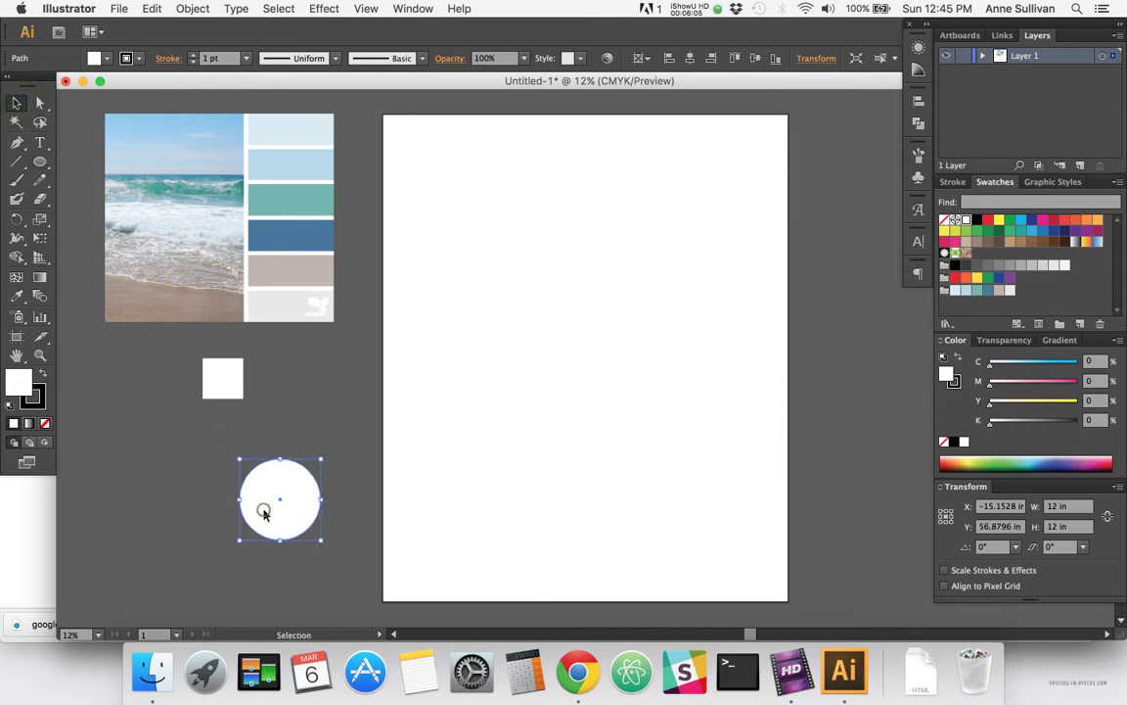
drag(264, 513, 252, 430)
click(189, 360)
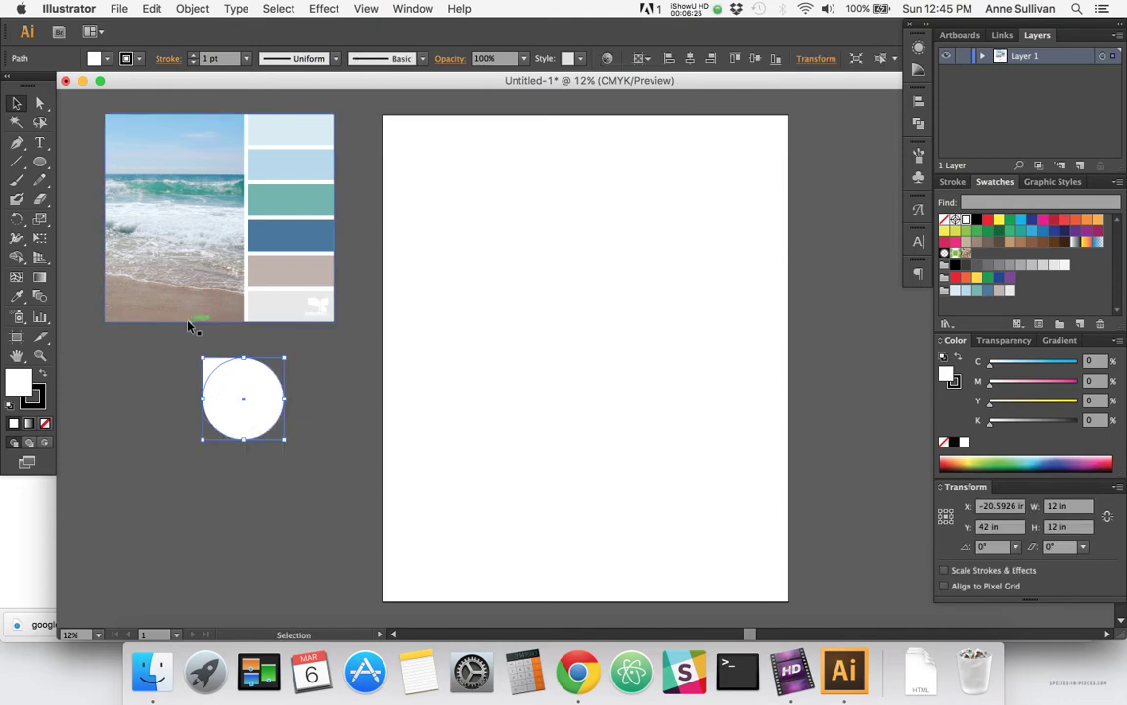
- Select the circle and square with the square as key object, and show the Align settings with their Align To options
drag(185, 343, 296, 497)
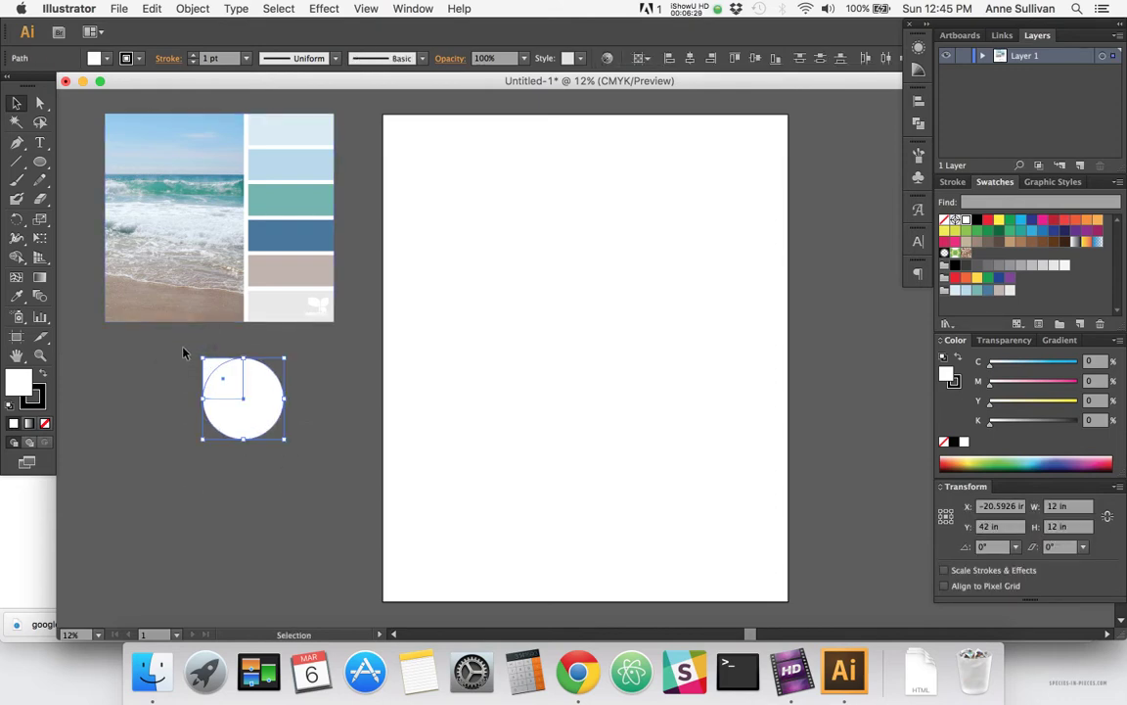
click(186, 352)
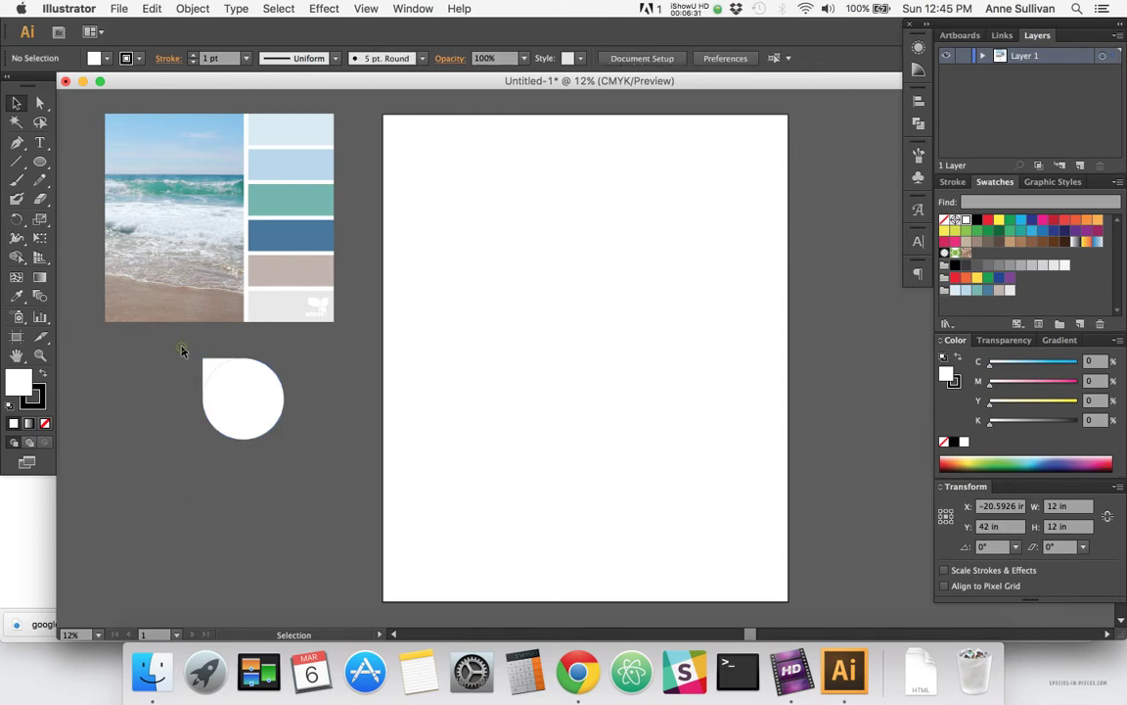
drag(181, 348, 207, 369)
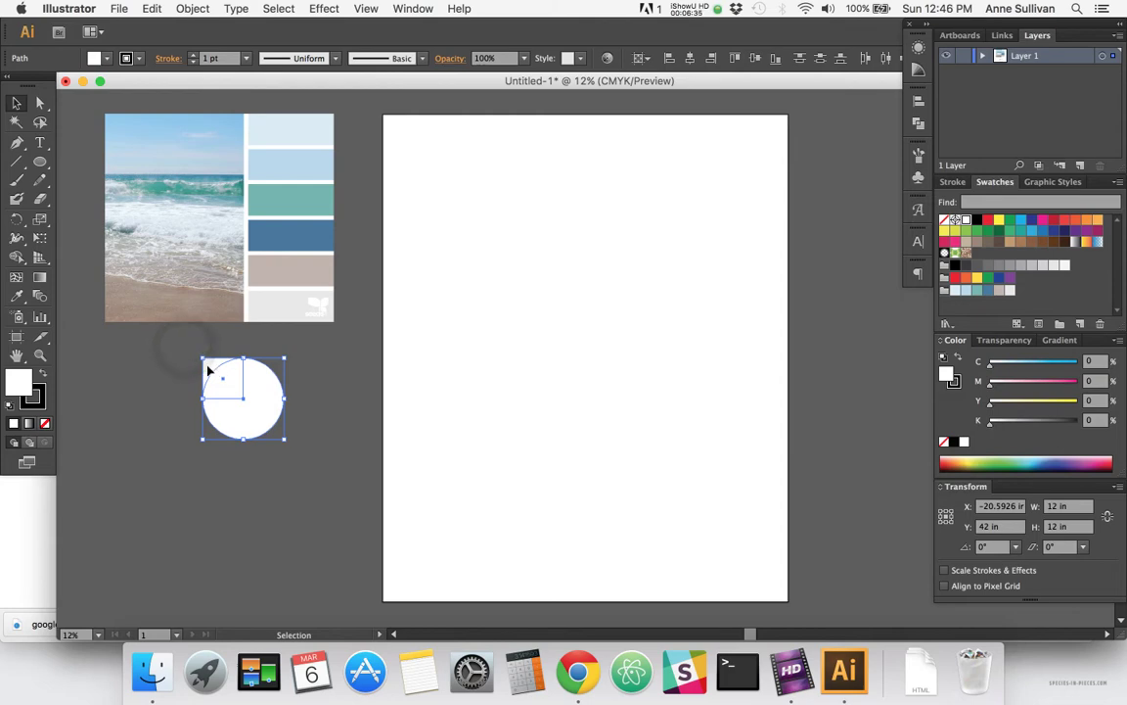
click(199, 341)
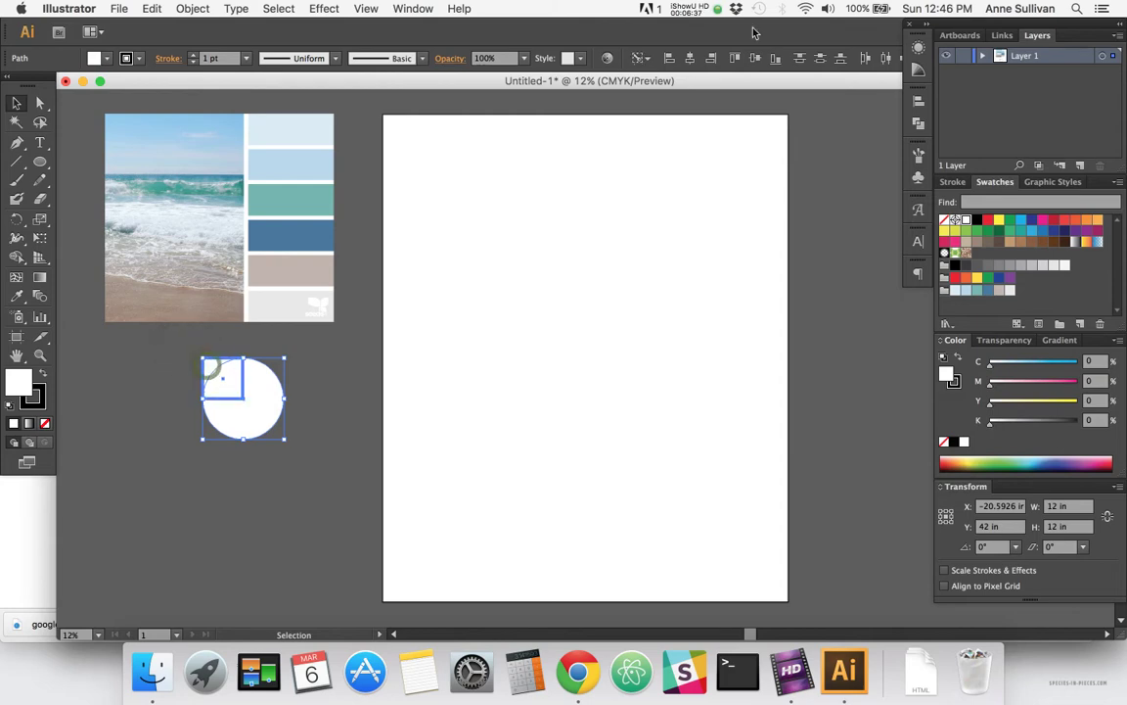
click(918, 102)
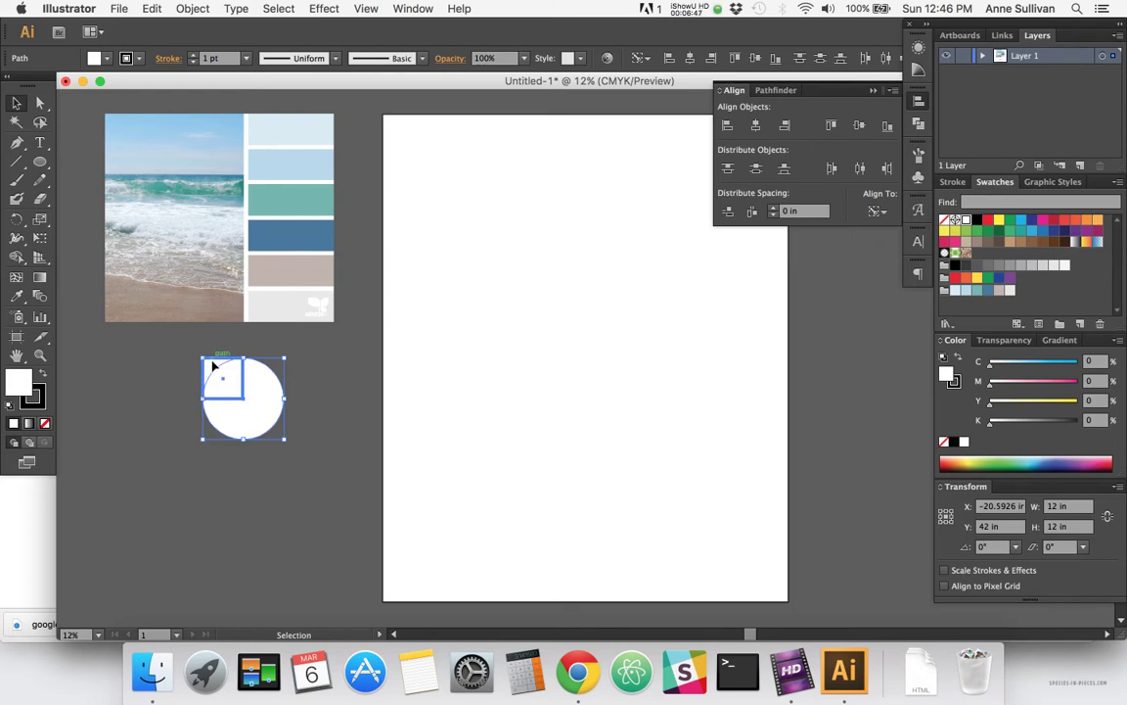
click(882, 213)
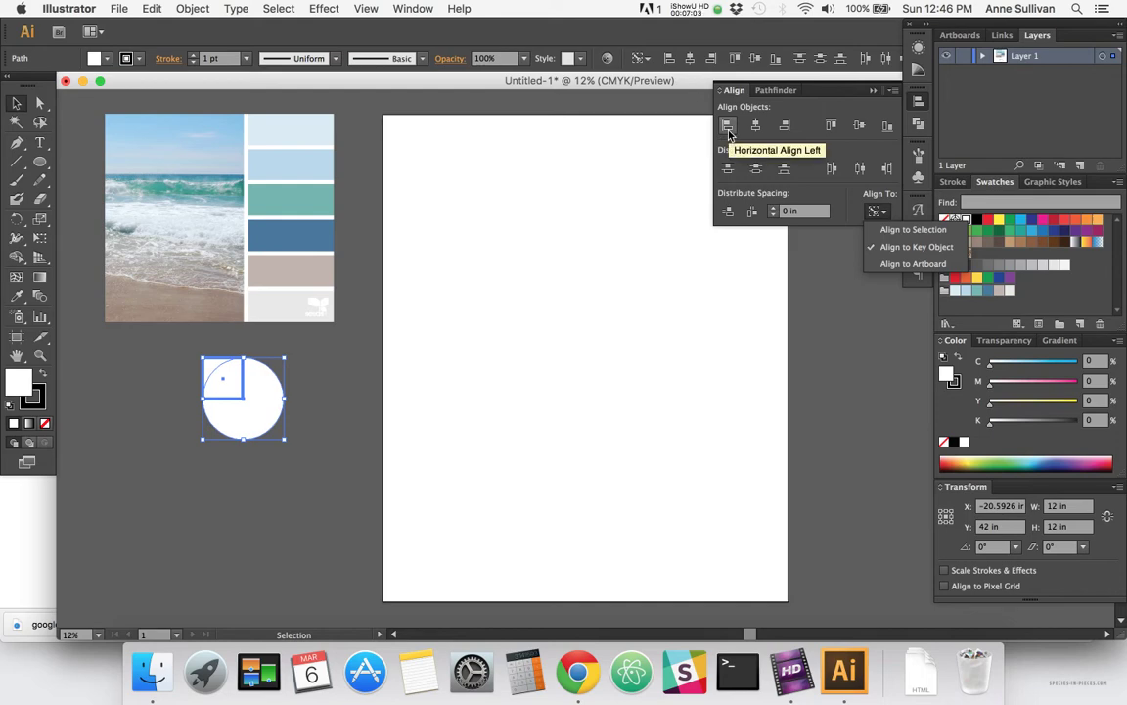
click(286, 495)
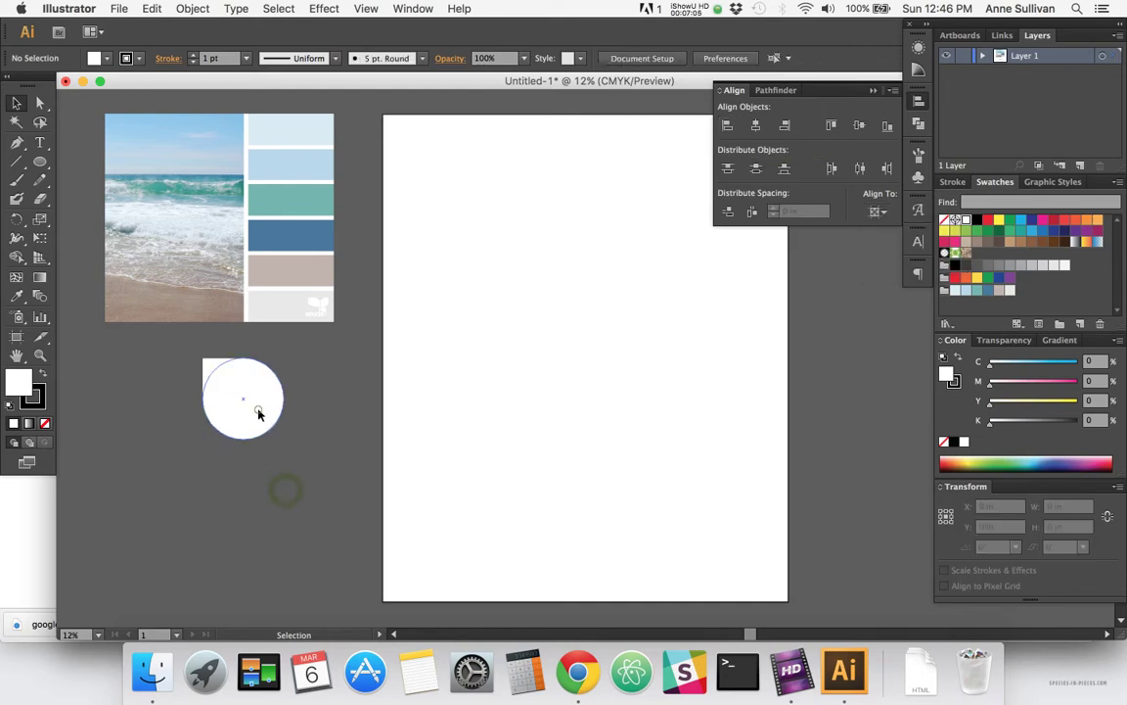
- Move the circle off the square, then align its left and top edges to the square as key object
drag(252, 407, 280, 445)
shift+click(217, 373)
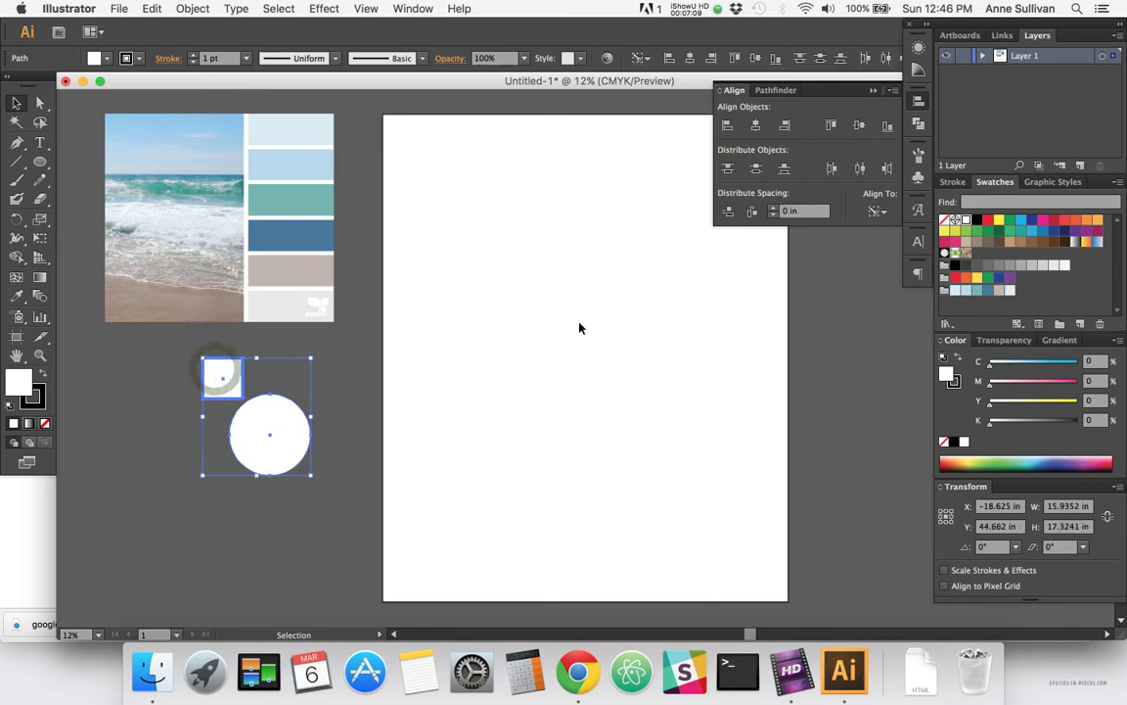
click(728, 126)
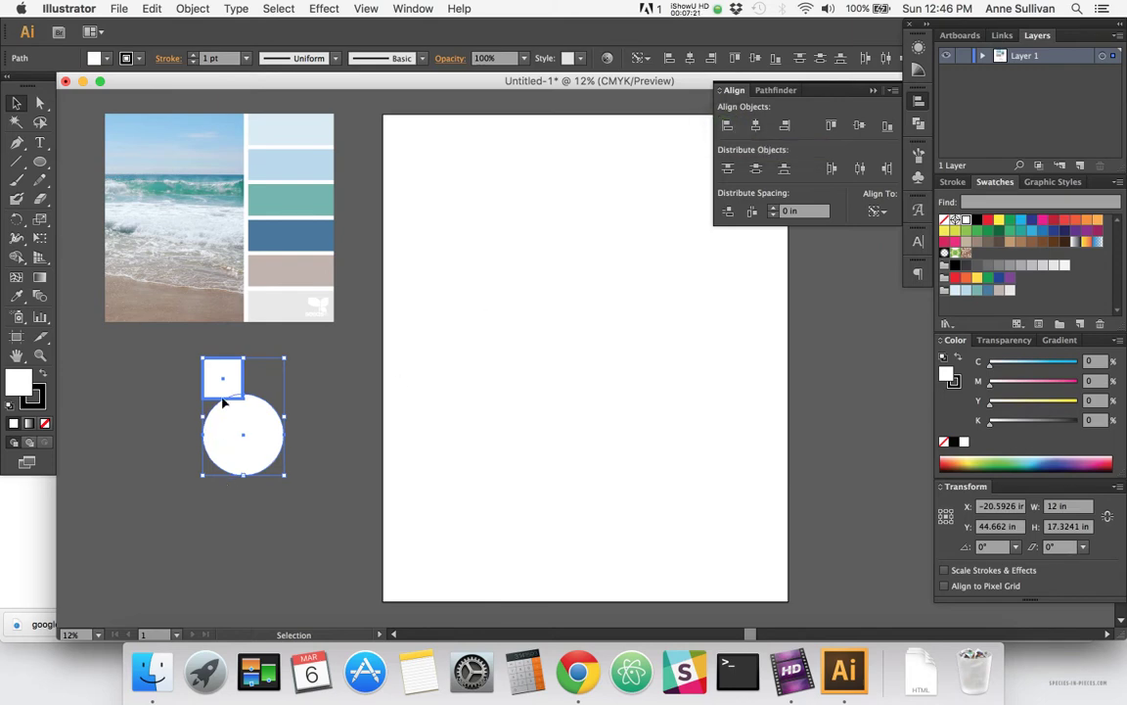
click(831, 127)
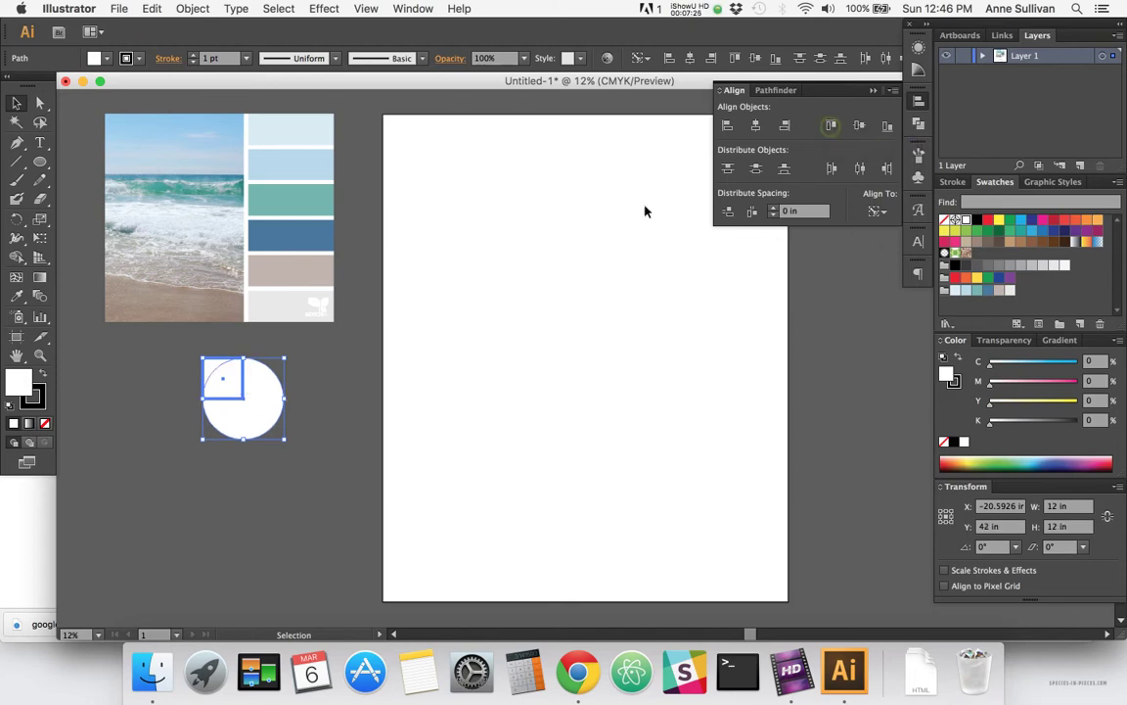
click(189, 352)
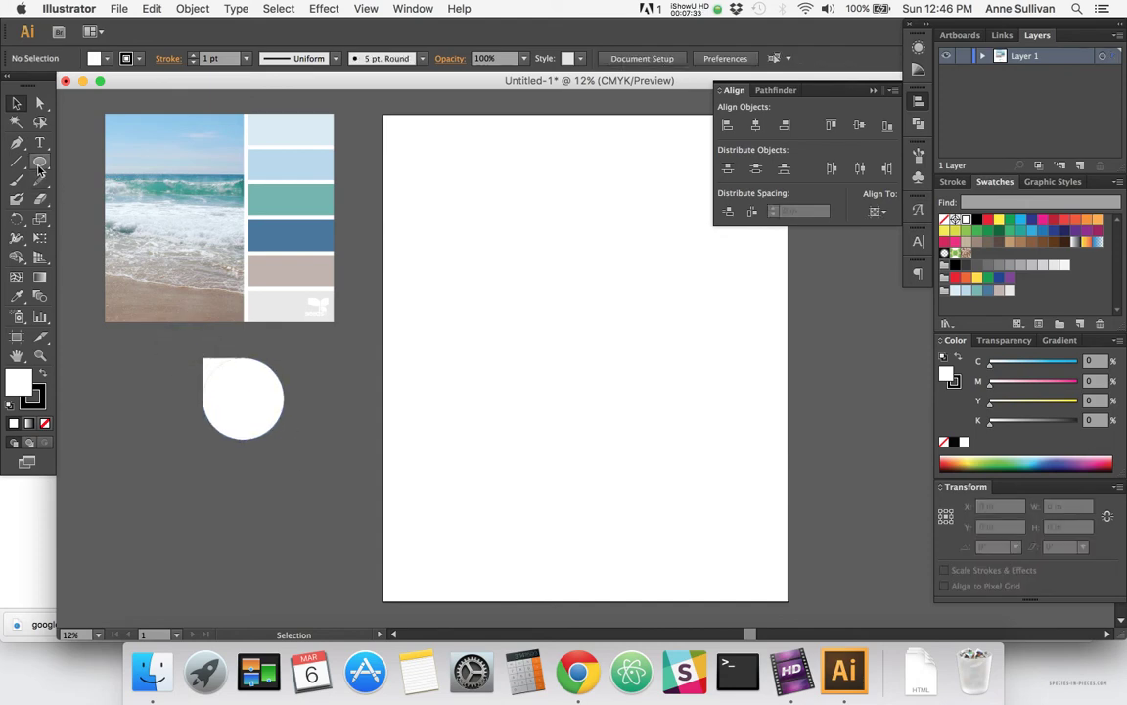
- Create a 6 by 6 in circle with the Ellipse tool below the square and large circle
click(40, 164)
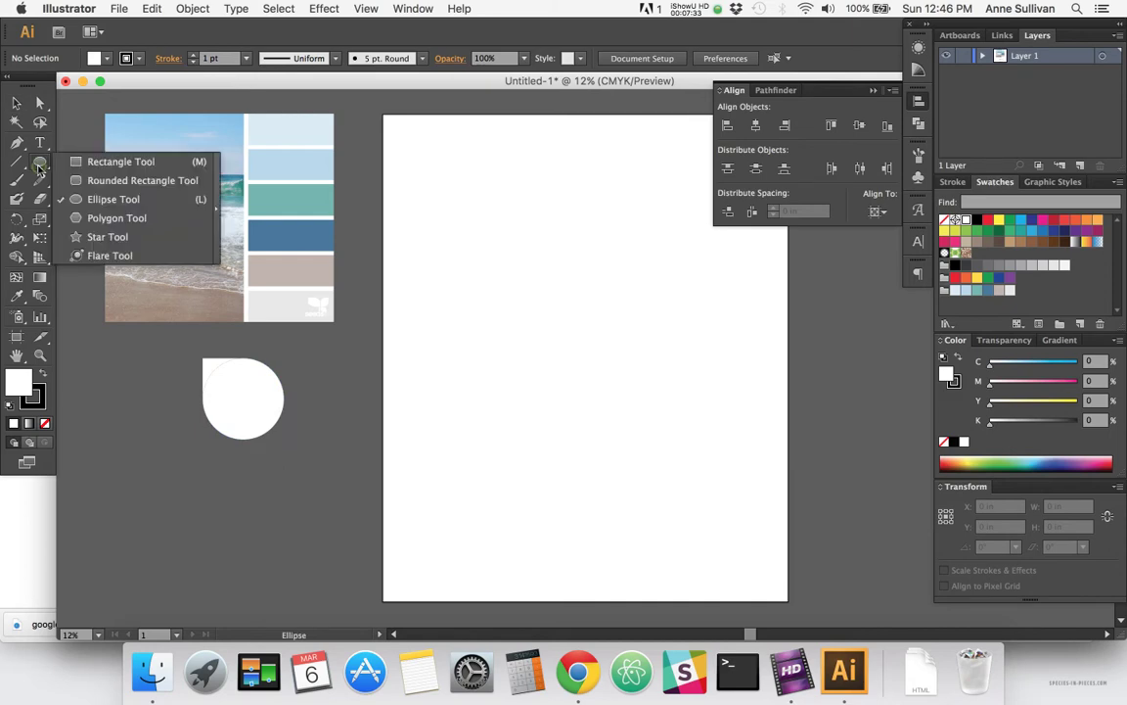
click(202, 477)
text(6)
key(Tab)
text(6)
key(Return)
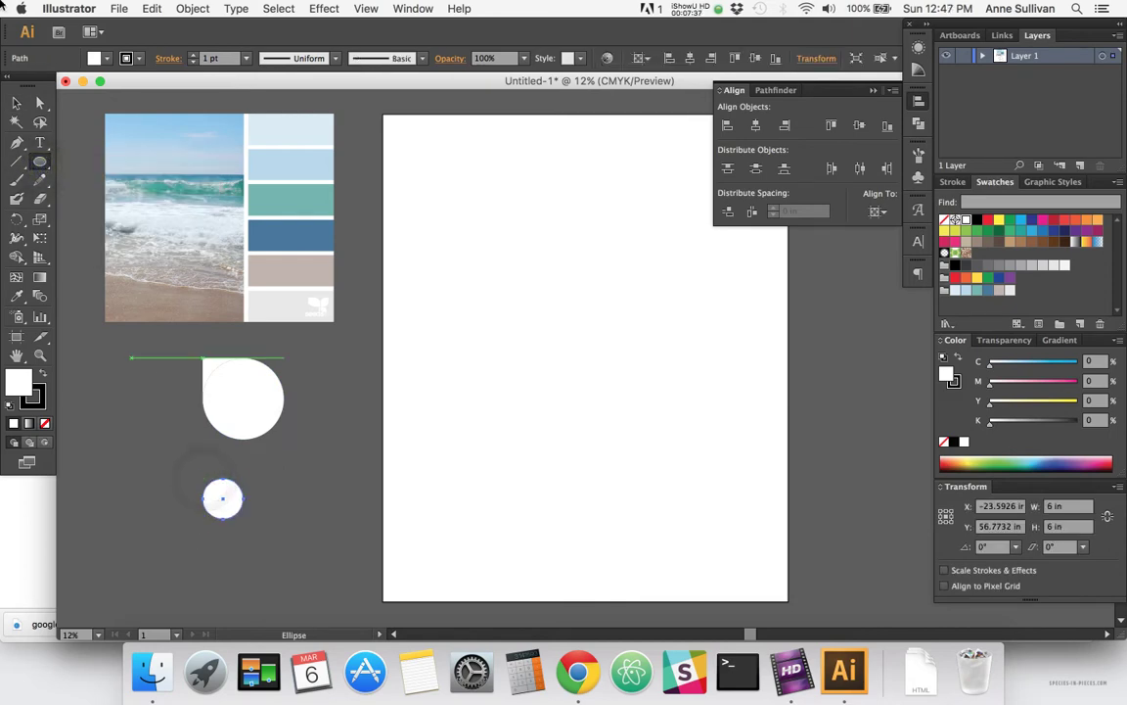
- Move the 6 in circle onto the 12 in circle and center it horizontally and vertically on the large one
click(16, 102)
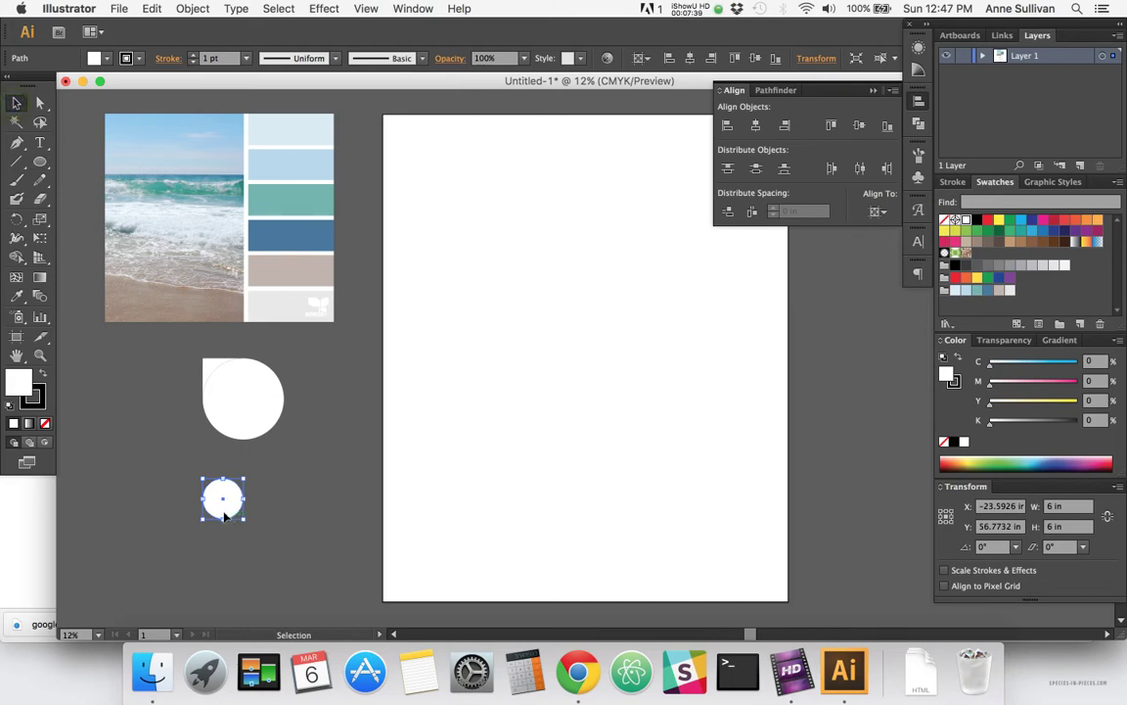
drag(223, 514, 242, 416)
shift+click(273, 400)
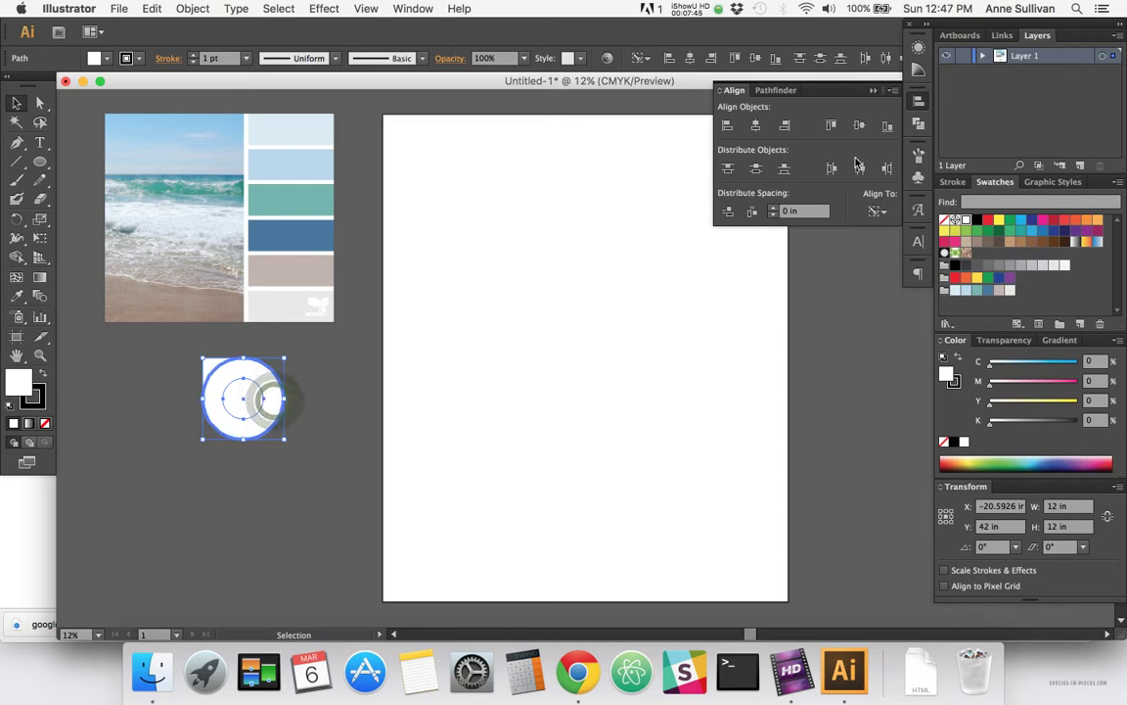
click(756, 127)
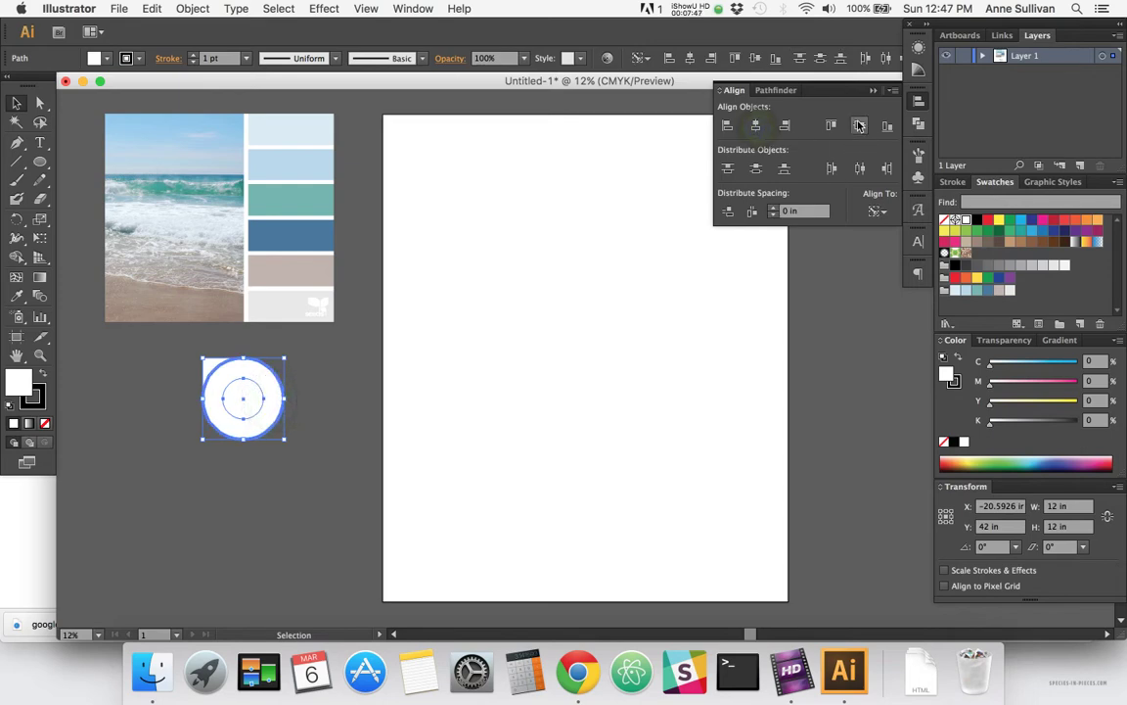
click(858, 124)
- Shift the small circle off center and realign it horizontally and vertically to the 12 in circle as key object
drag(239, 404, 236, 404)
click(226, 493)
double_click(240, 398)
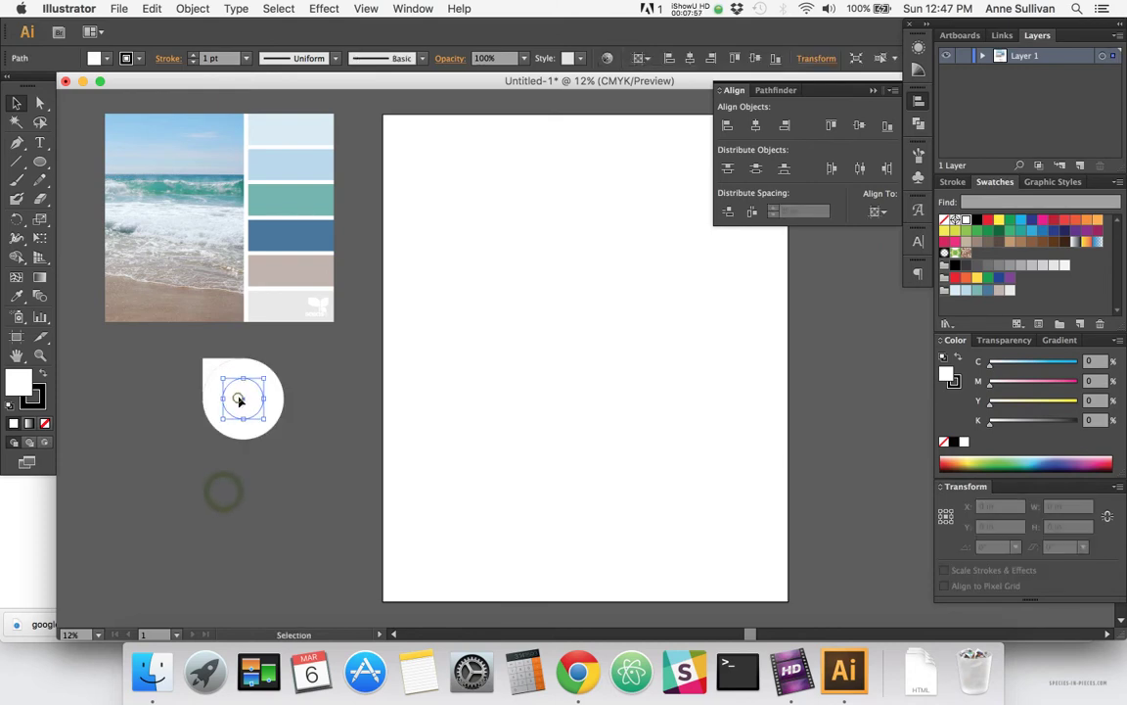
double_click(286, 492)
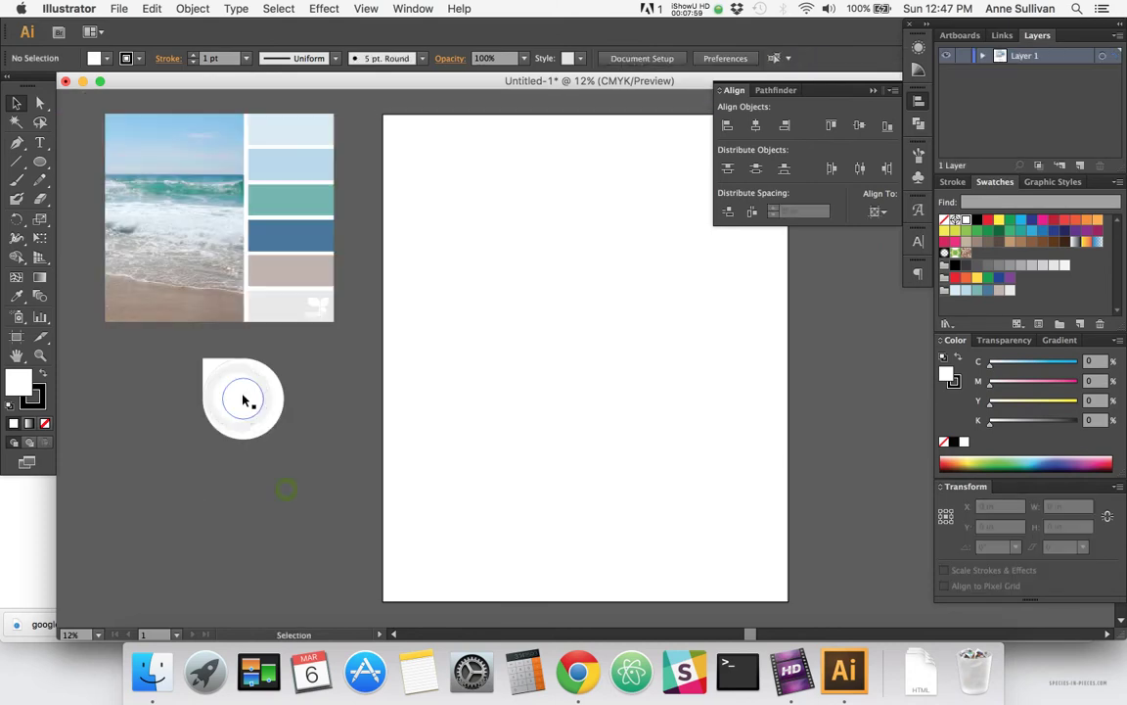
drag(245, 404, 255, 410)
drag(285, 489, 251, 378)
click(755, 125)
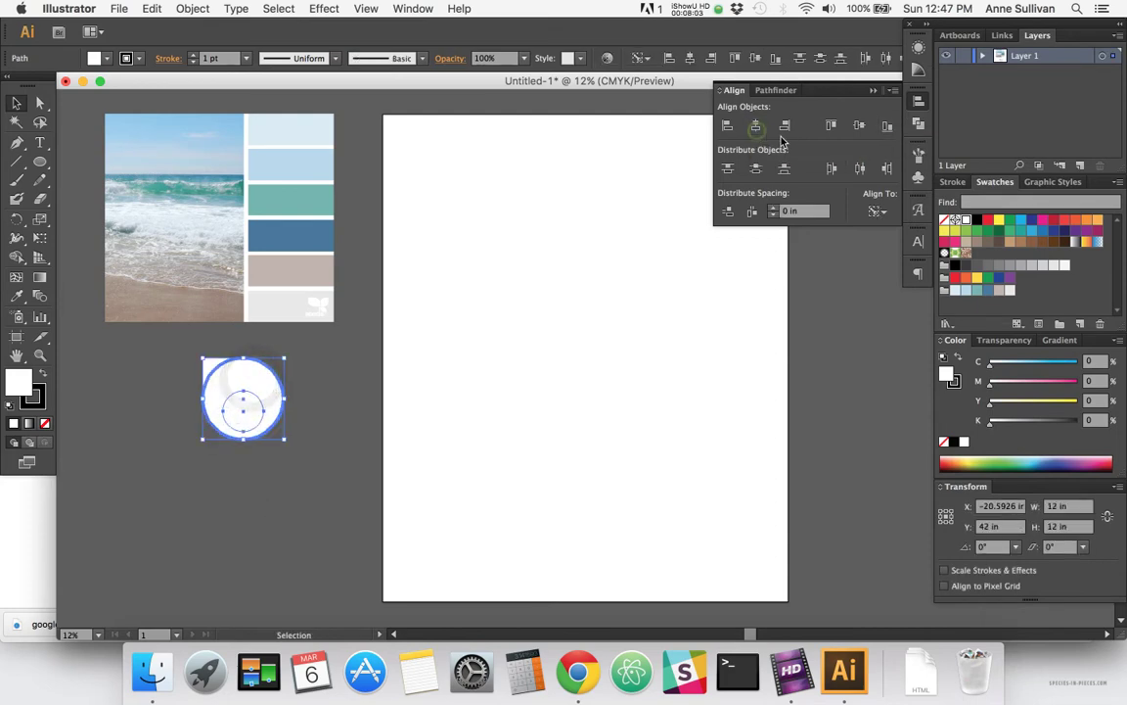
click(859, 125)
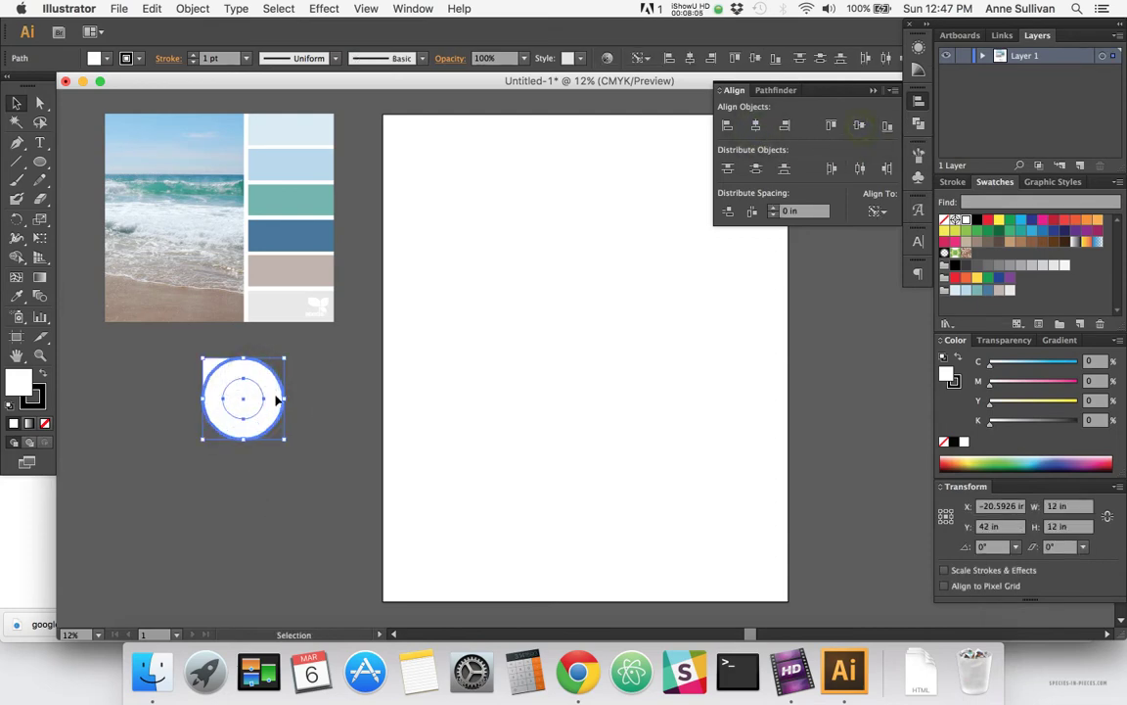
- Select the square and both circles and split them into separate pieces with the Pathfinder Divide operation
click(188, 352)
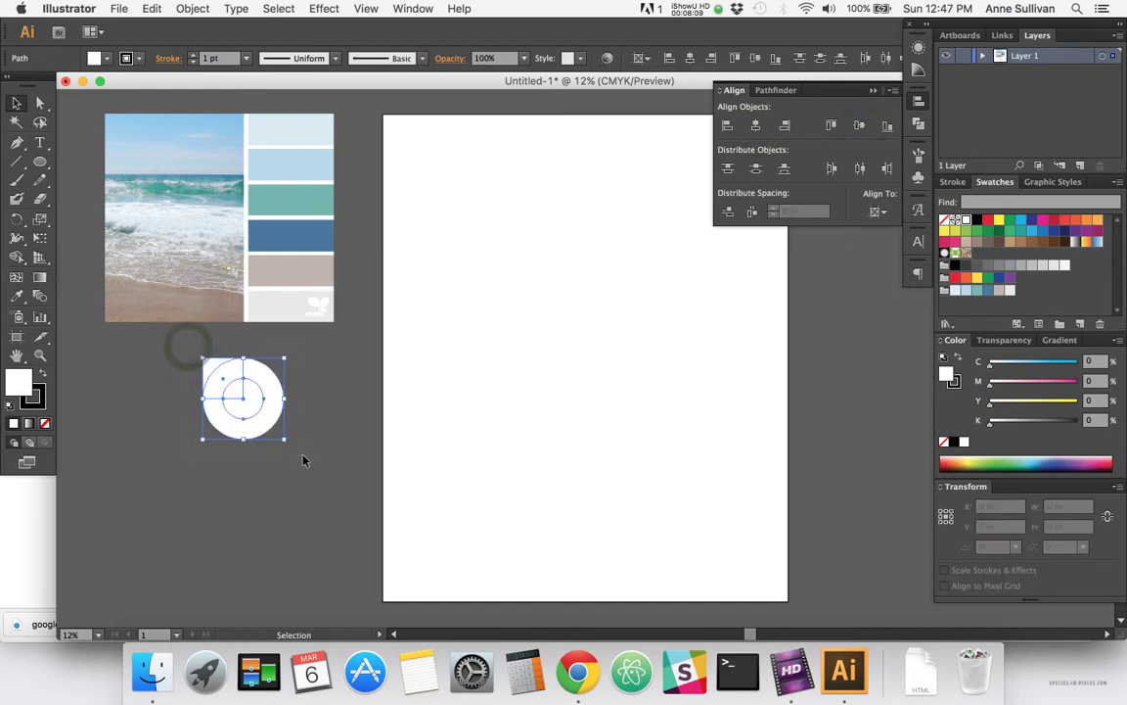
click(918, 123)
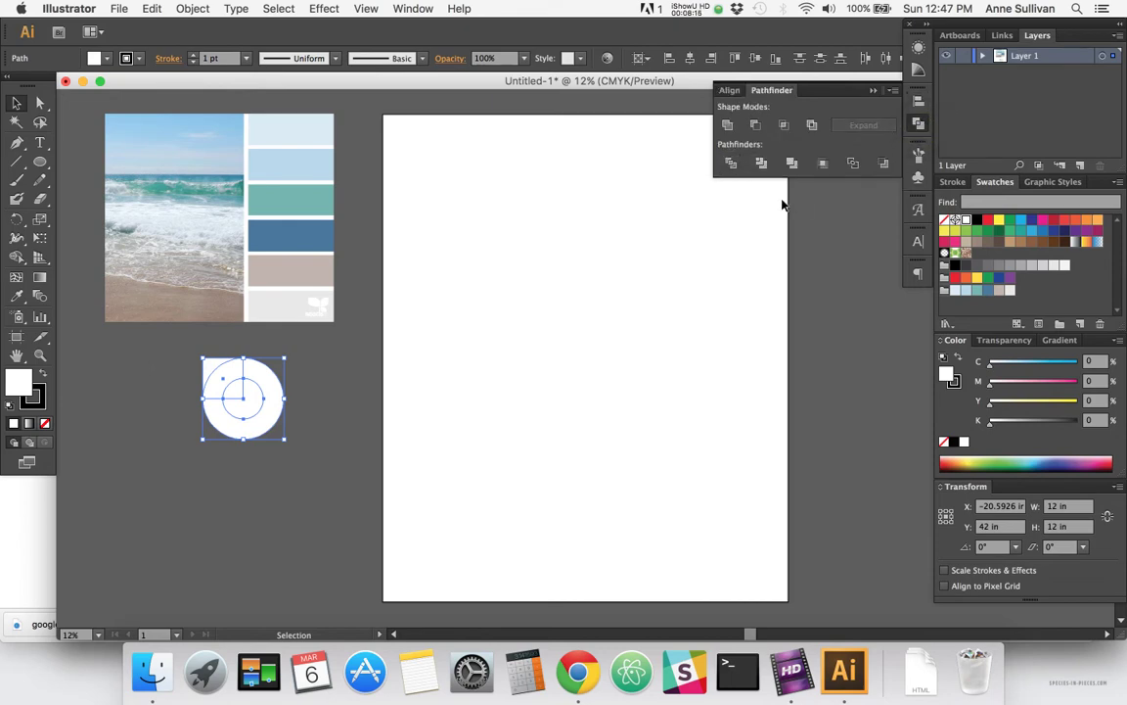
click(730, 165)
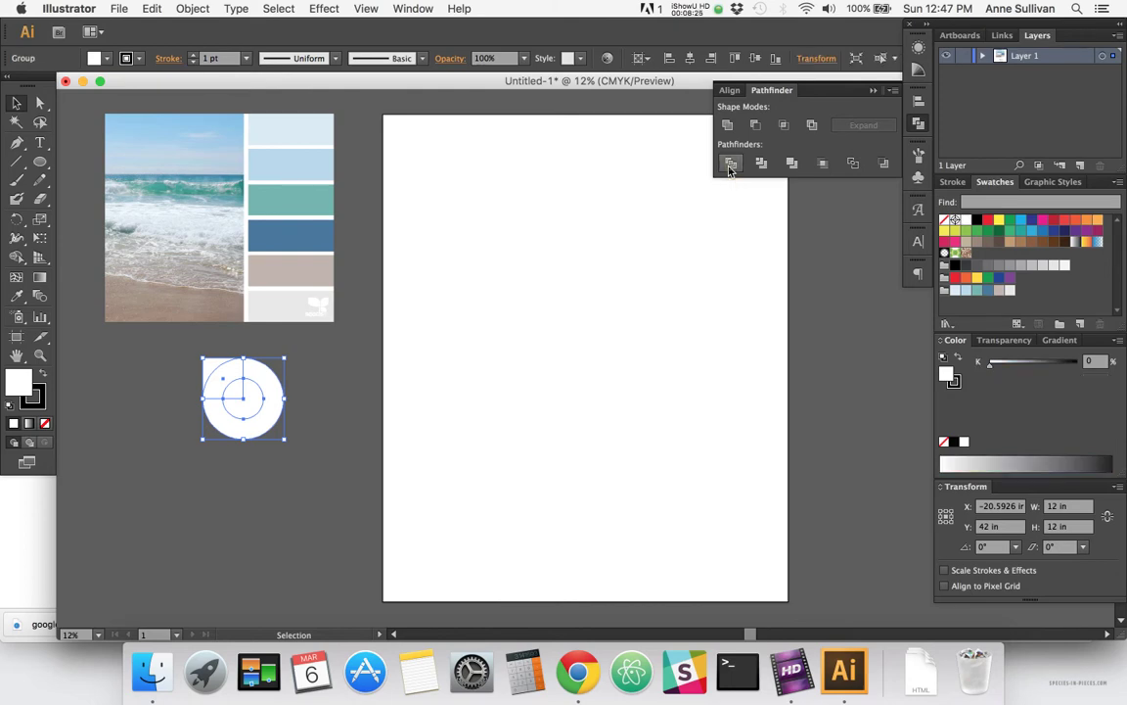
click(178, 358)
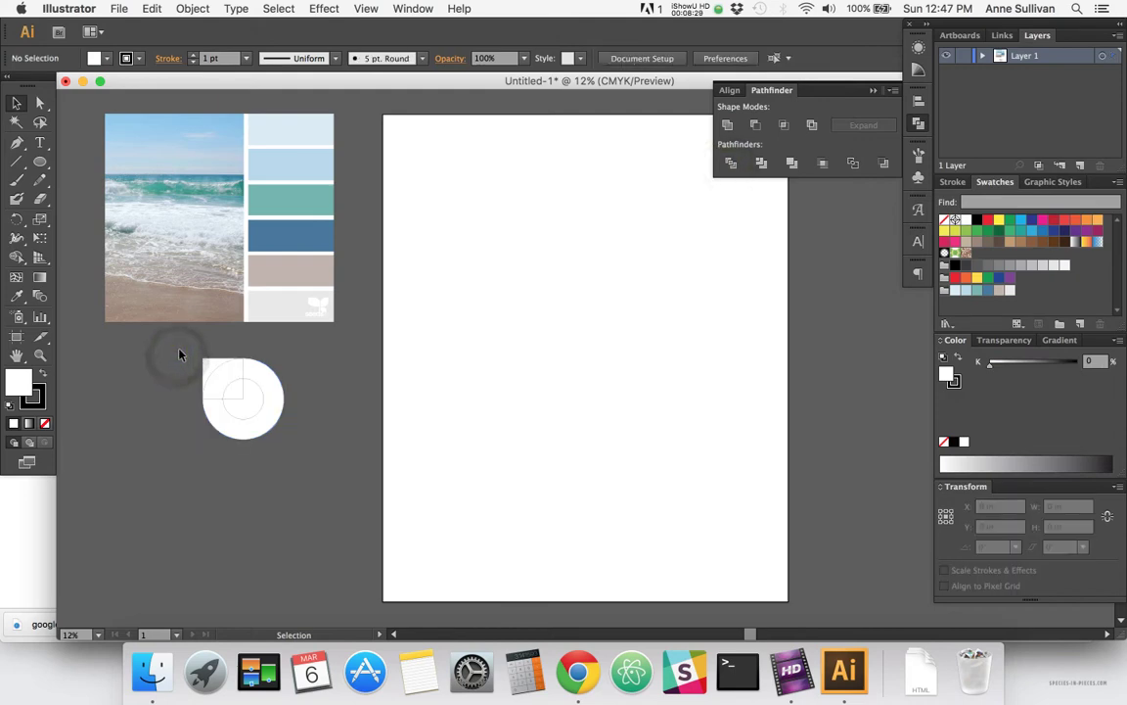
- Pull the small circle and large ring pieces lying outside the square away with Direct Selection and delete them
key(a)
drag(245, 404, 224, 492)
drag(248, 364, 305, 421)
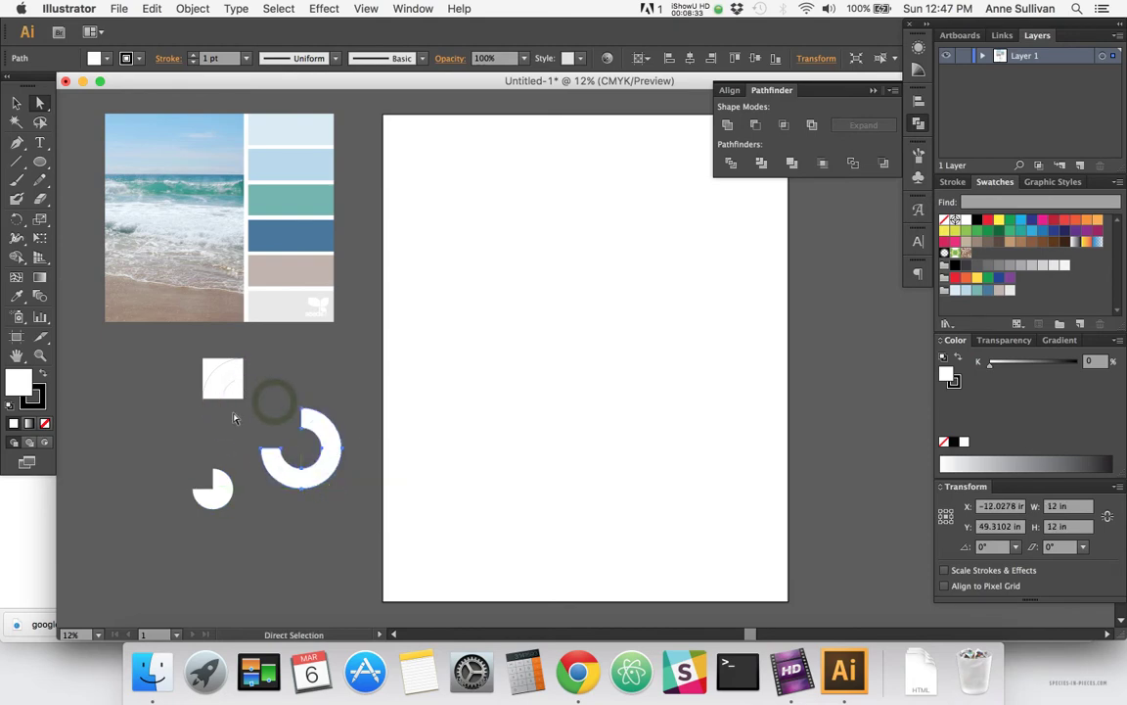
drag(196, 348, 235, 386)
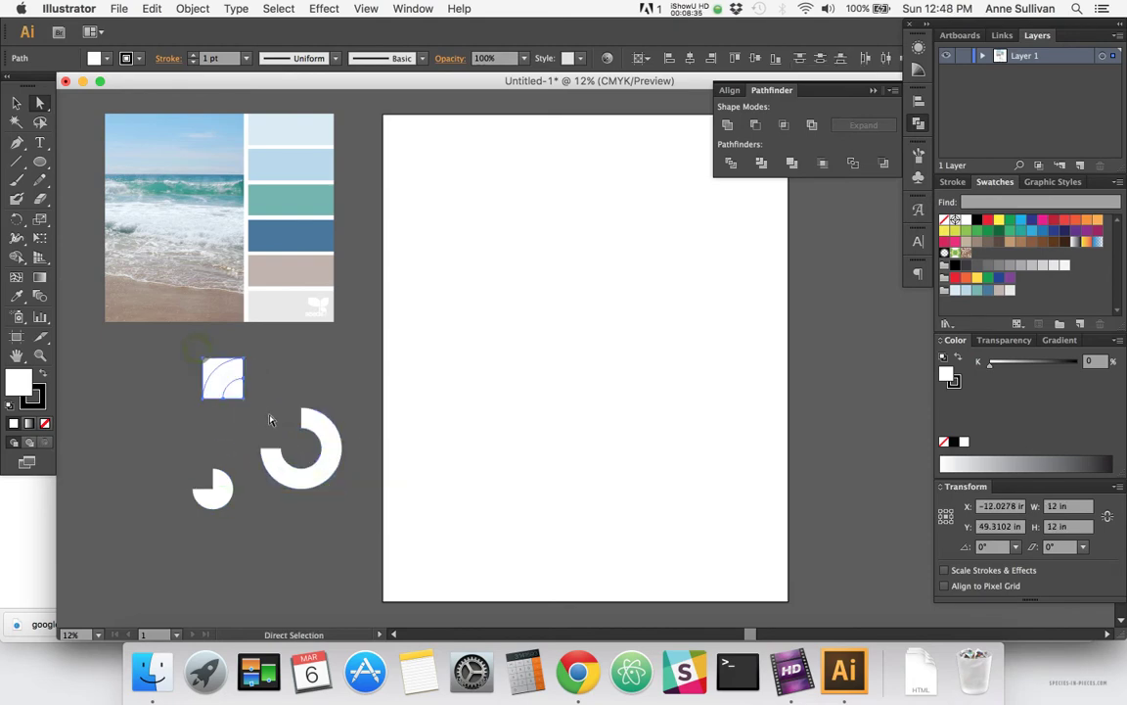
drag(195, 347, 235, 395)
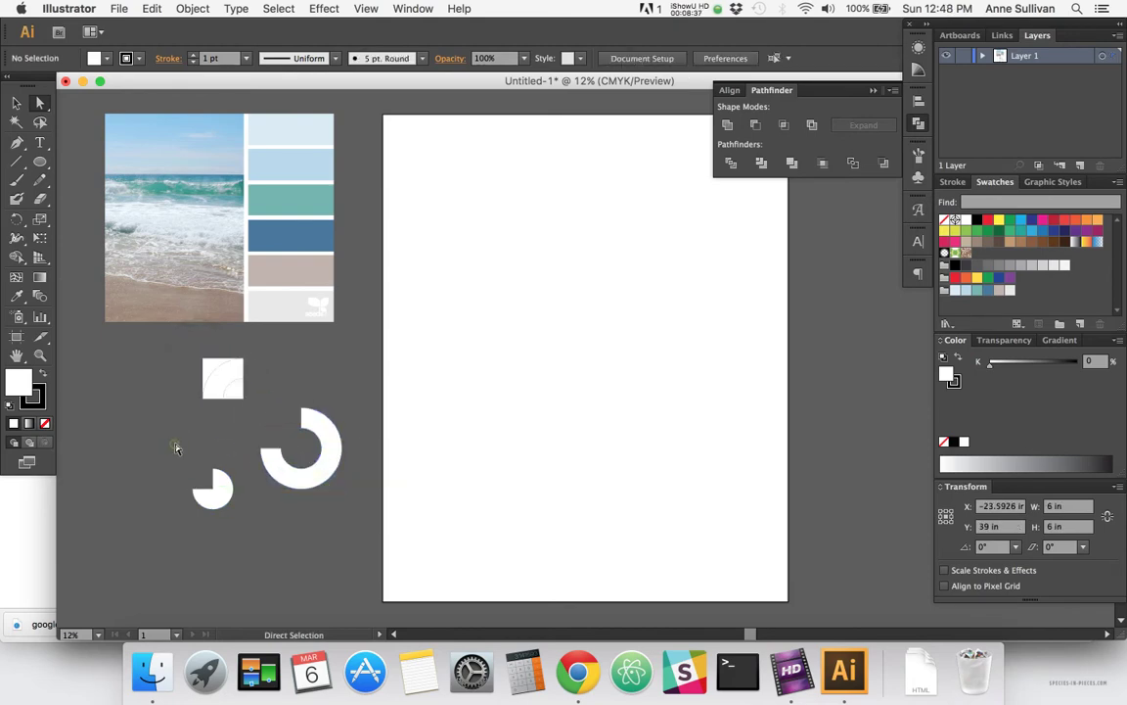
drag(176, 448, 218, 497)
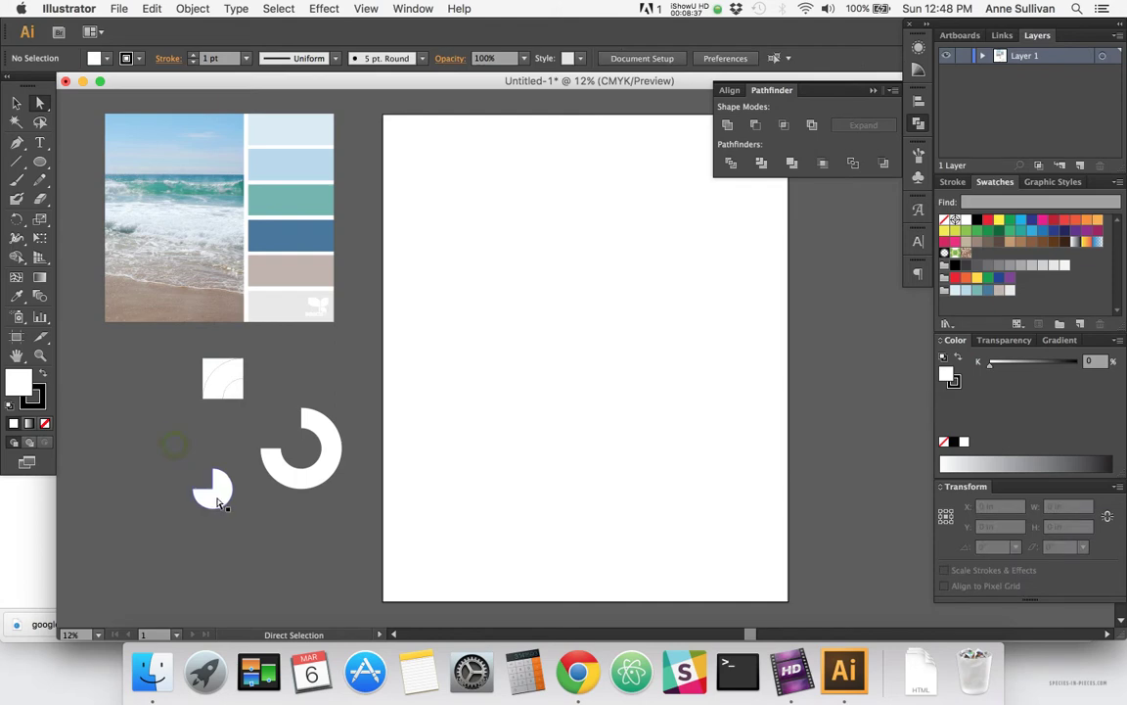
shift+click(302, 473)
key(Delete)
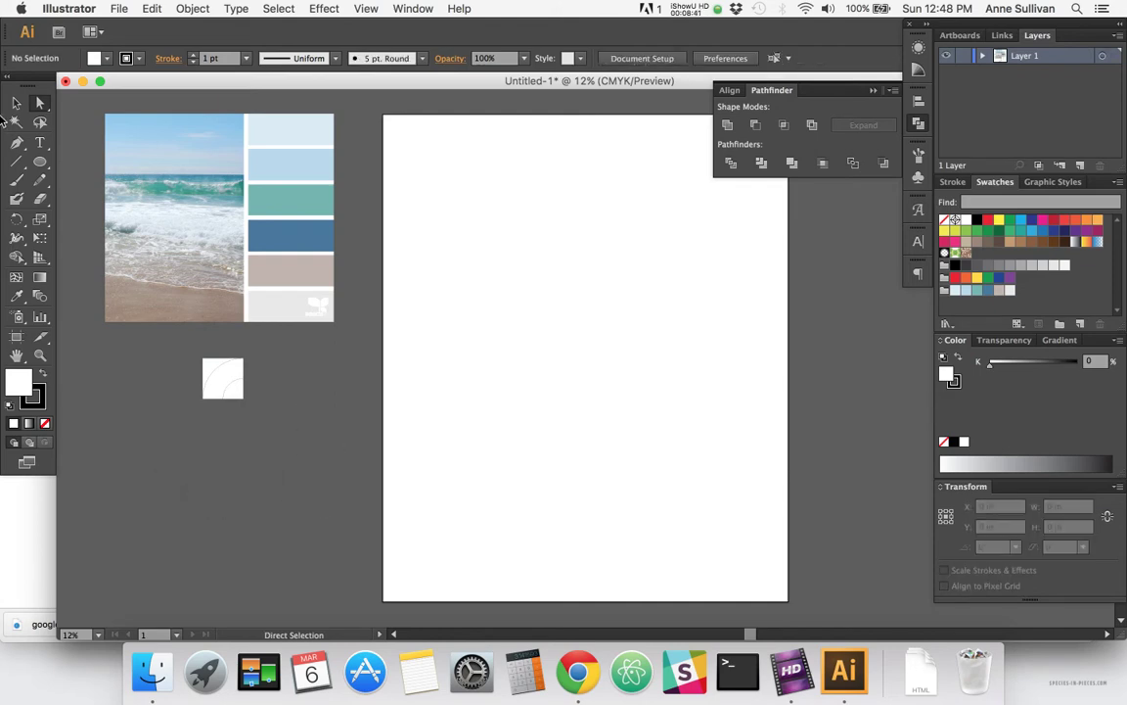
- Create a new 6 by 6 in square with the Rectangle tool below the divided square
click(40, 162)
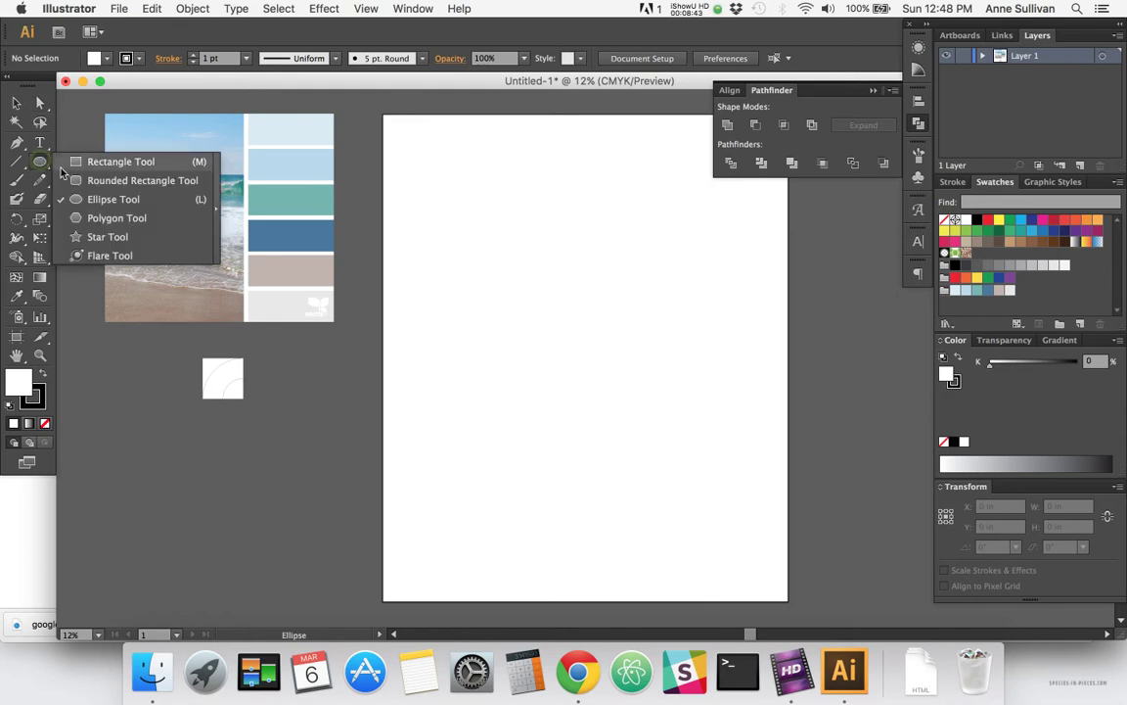
click(78, 163)
click(207, 420)
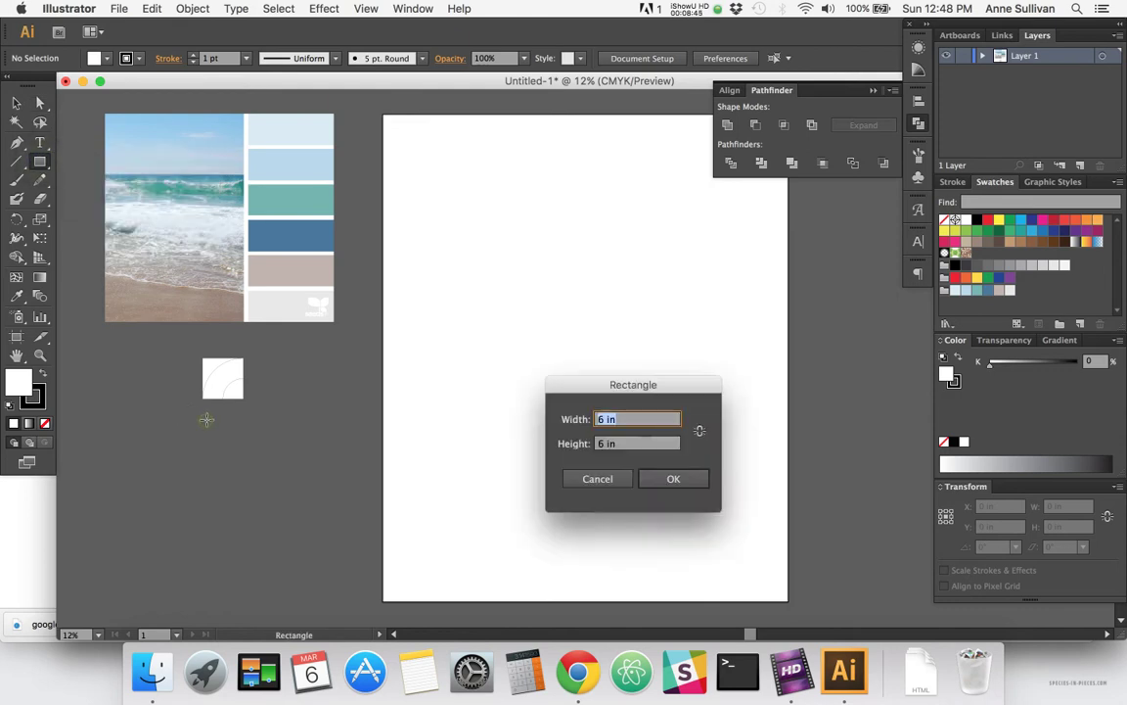
key(Return)
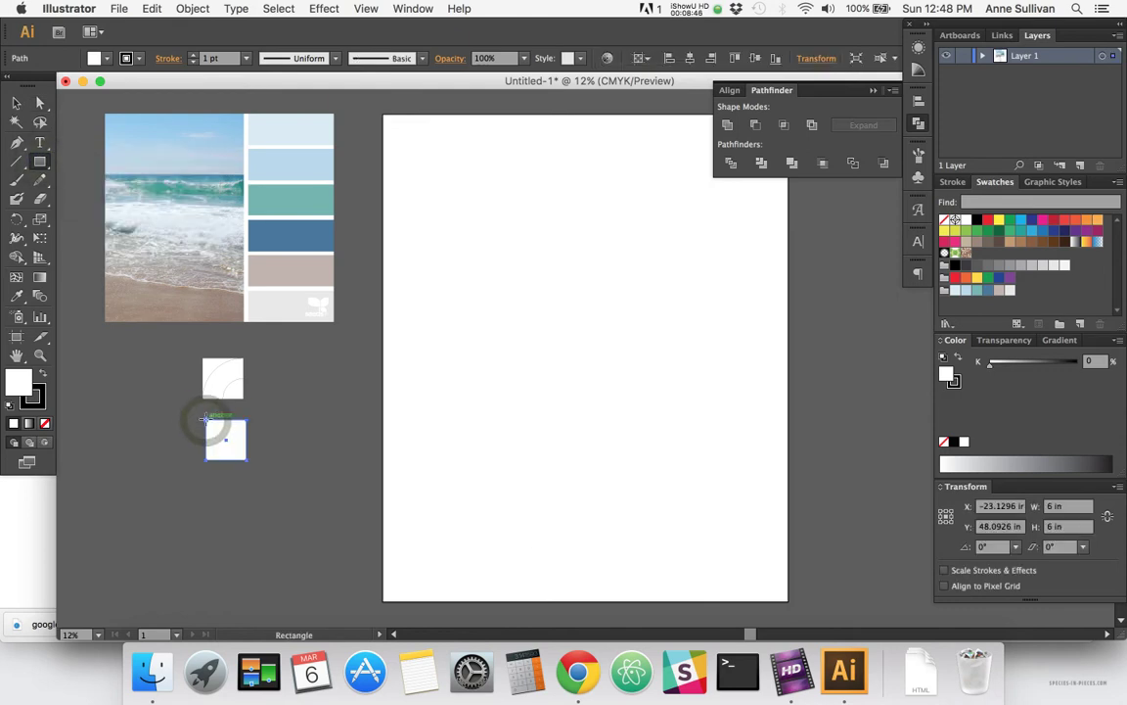
- Create a 12 by 12 in circle with the Ellipse tool below the new square
click(40, 164)
click(78, 197)
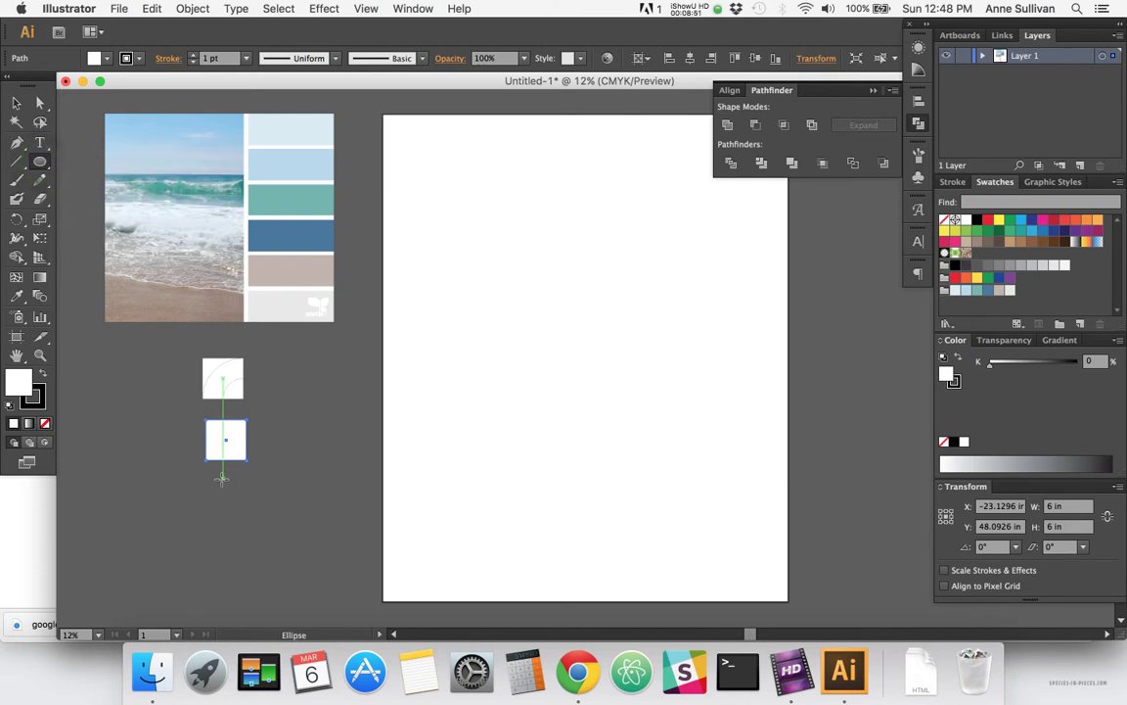
click(225, 440)
text(12)
key(Tab)
text(12)
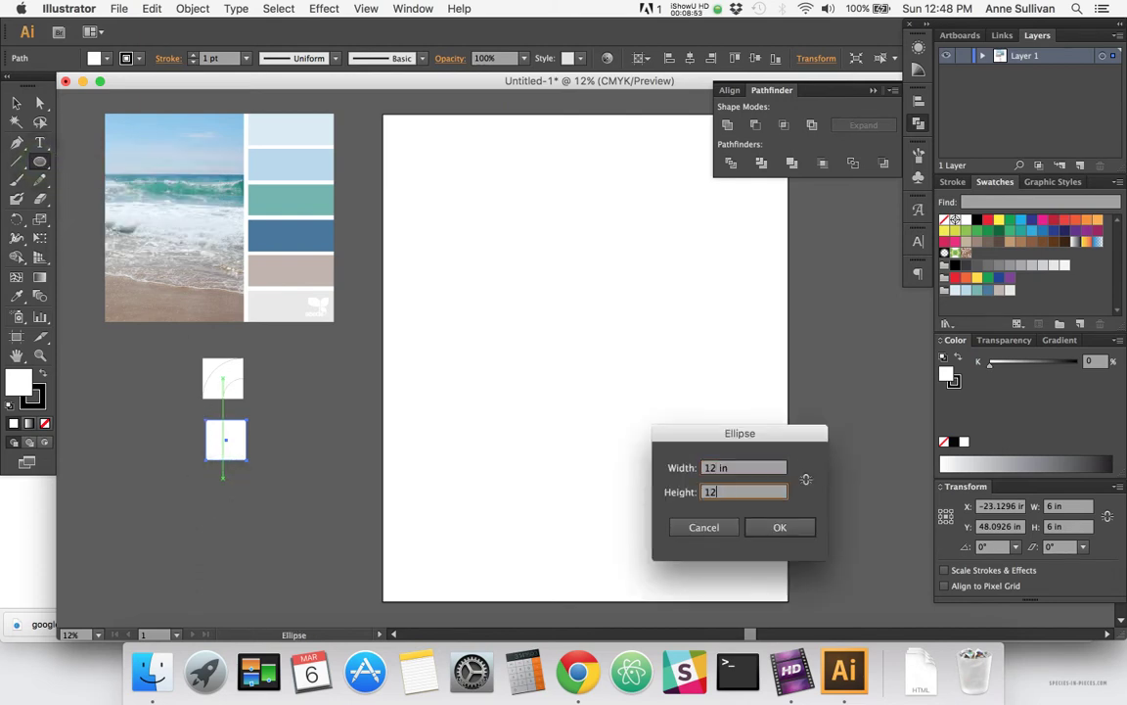
key(Return)
key(v)
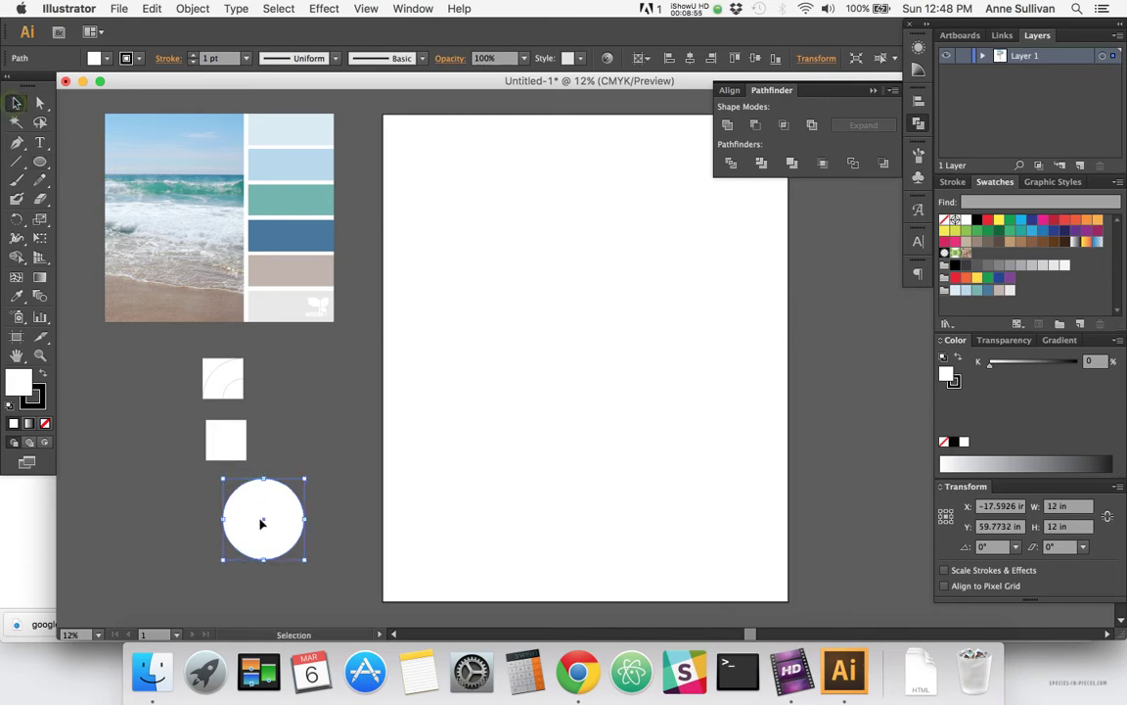
- Move the circle over the new square and align their left and top edges with the square as key object
drag(251, 554, 248, 502)
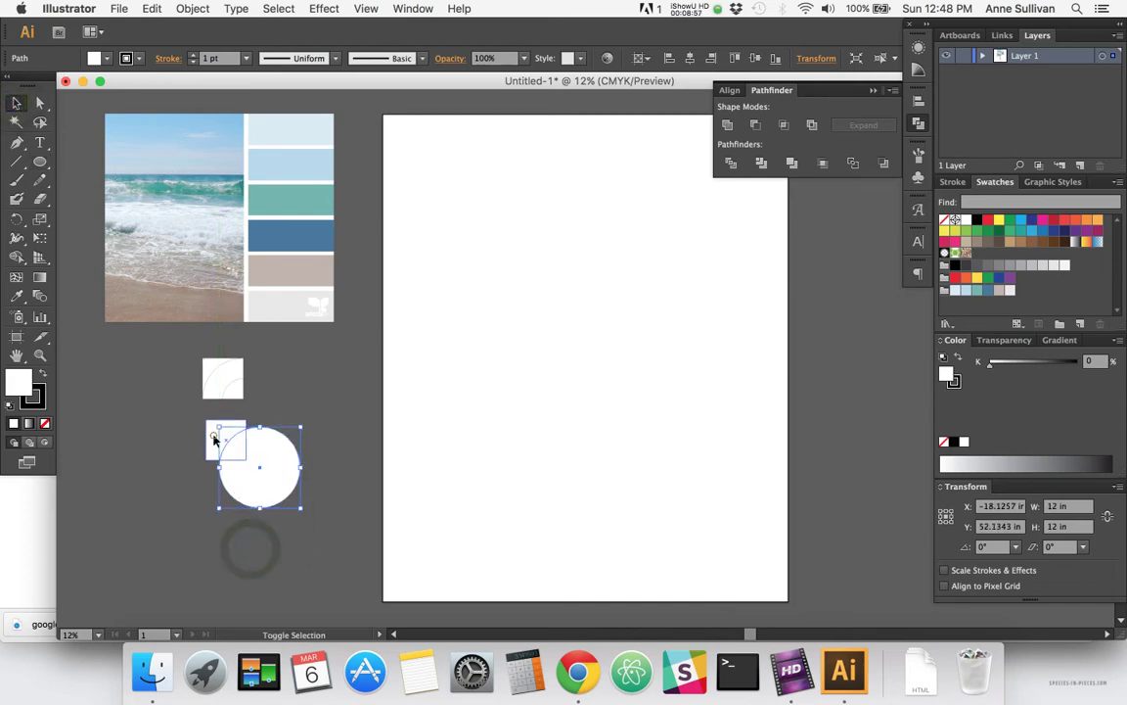
shift+click(218, 436)
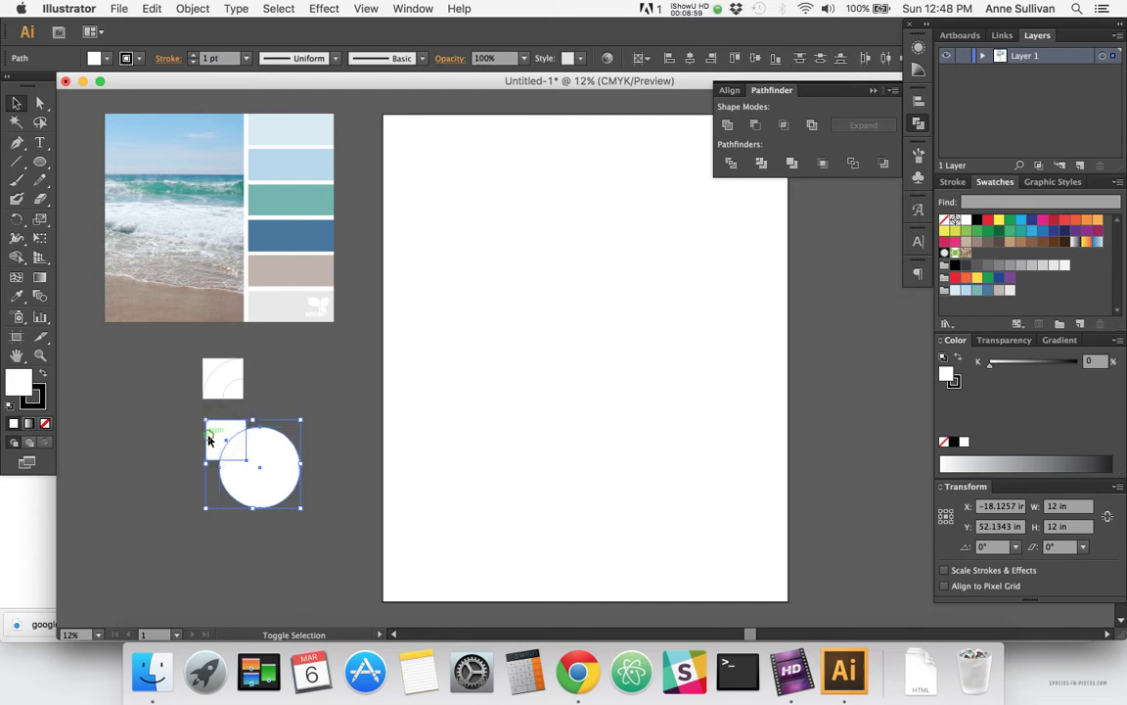
click(918, 99)
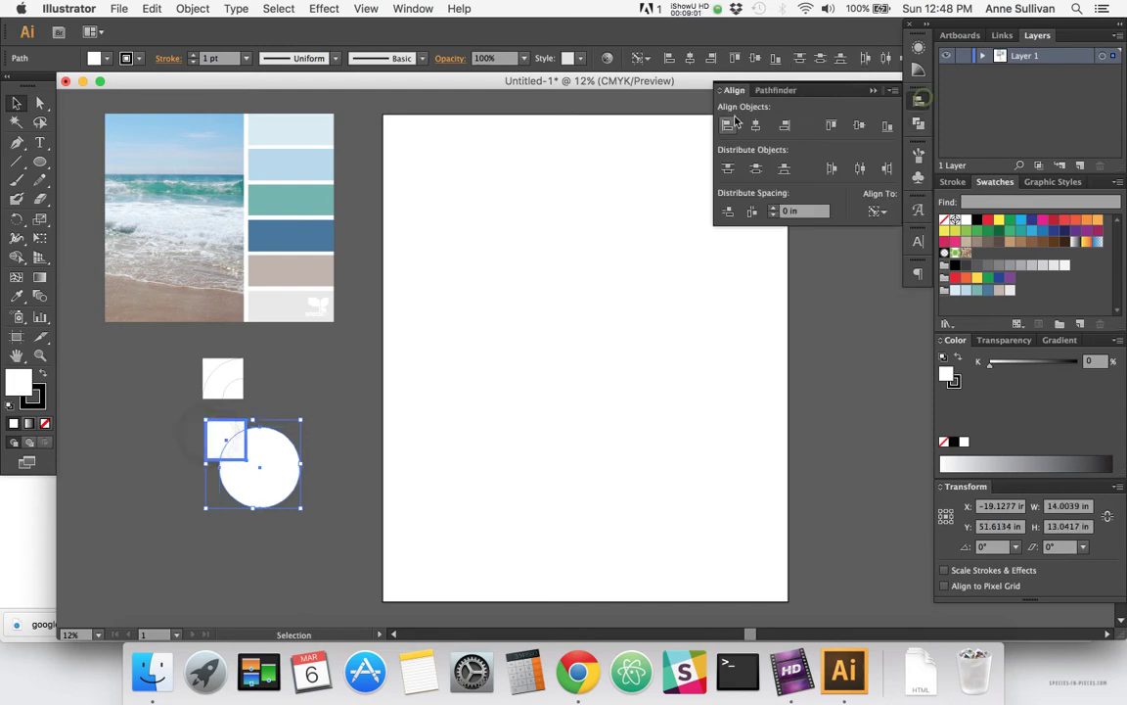
click(726, 126)
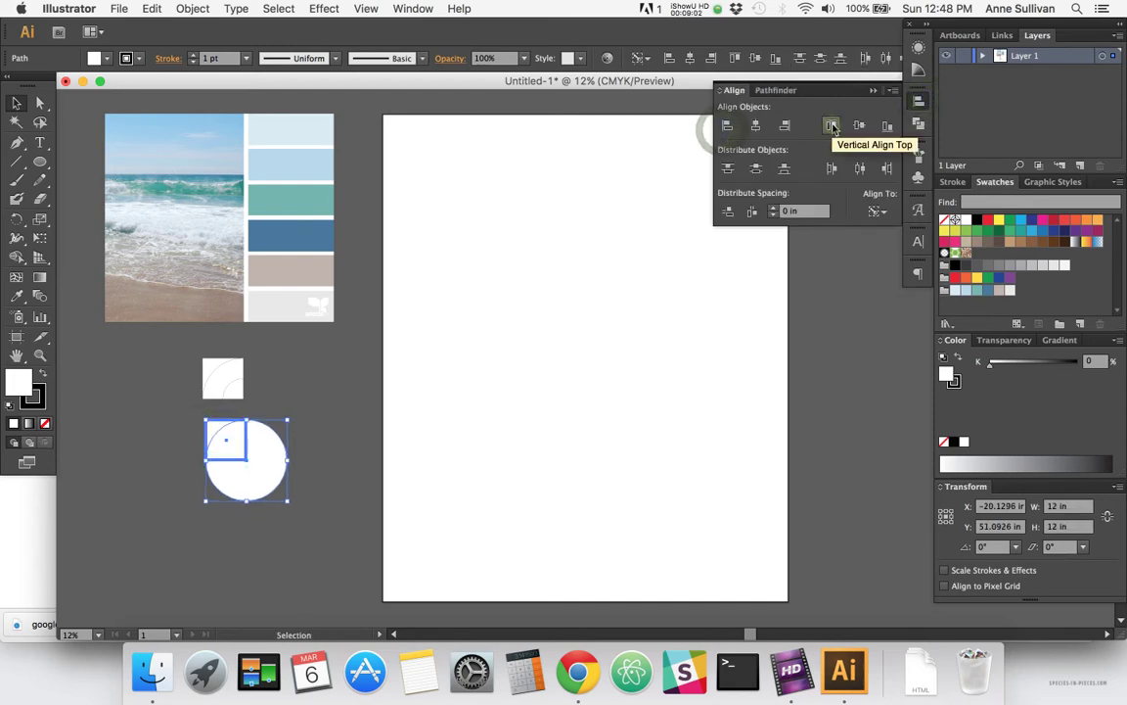
click(871, 90)
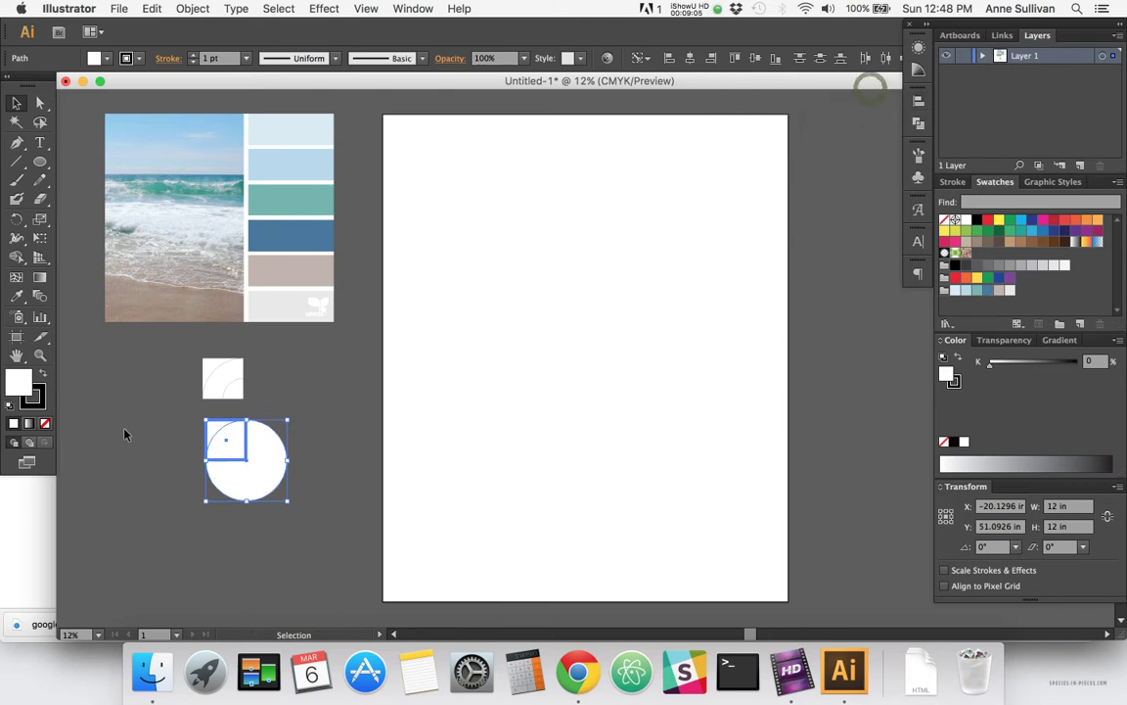
- Split the new square and the 12 in circle along their overlaps with the Pathfinder Divide operation
click(191, 472)
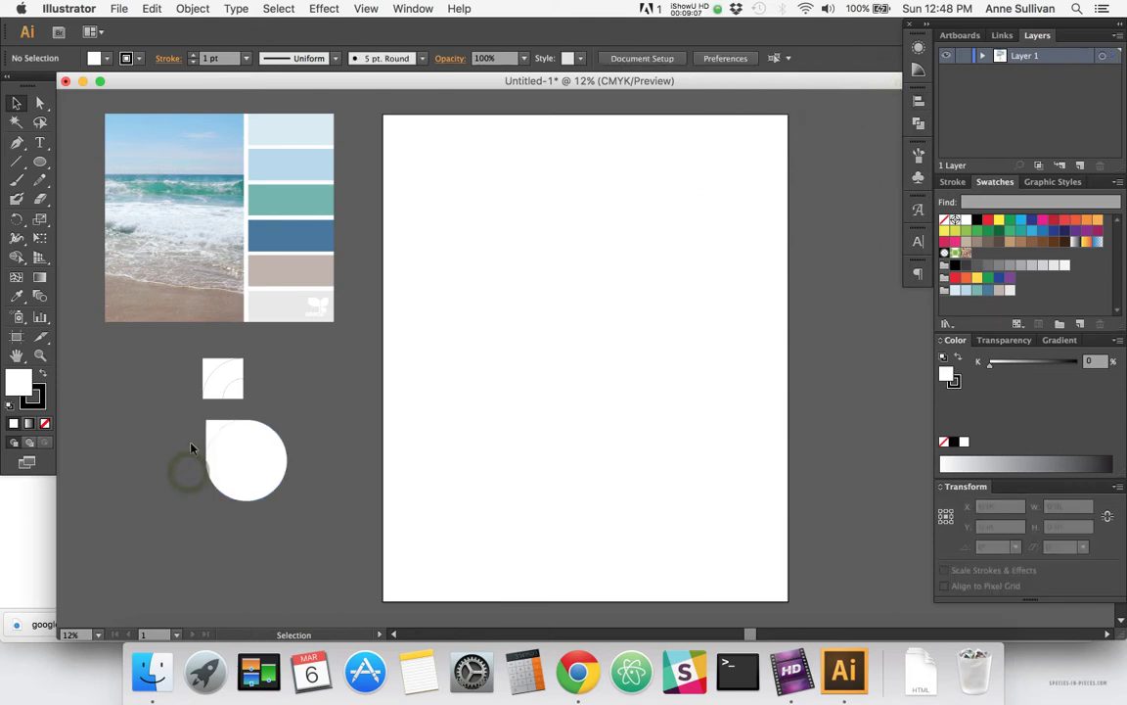
click(254, 468)
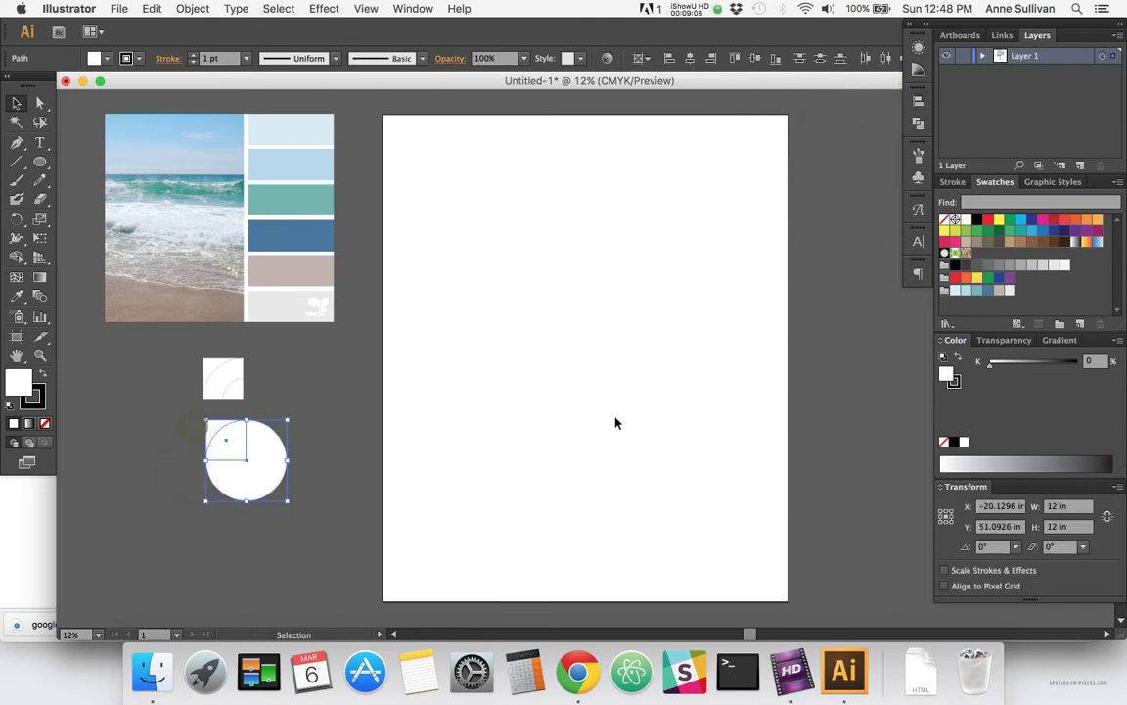
click(918, 124)
click(730, 162)
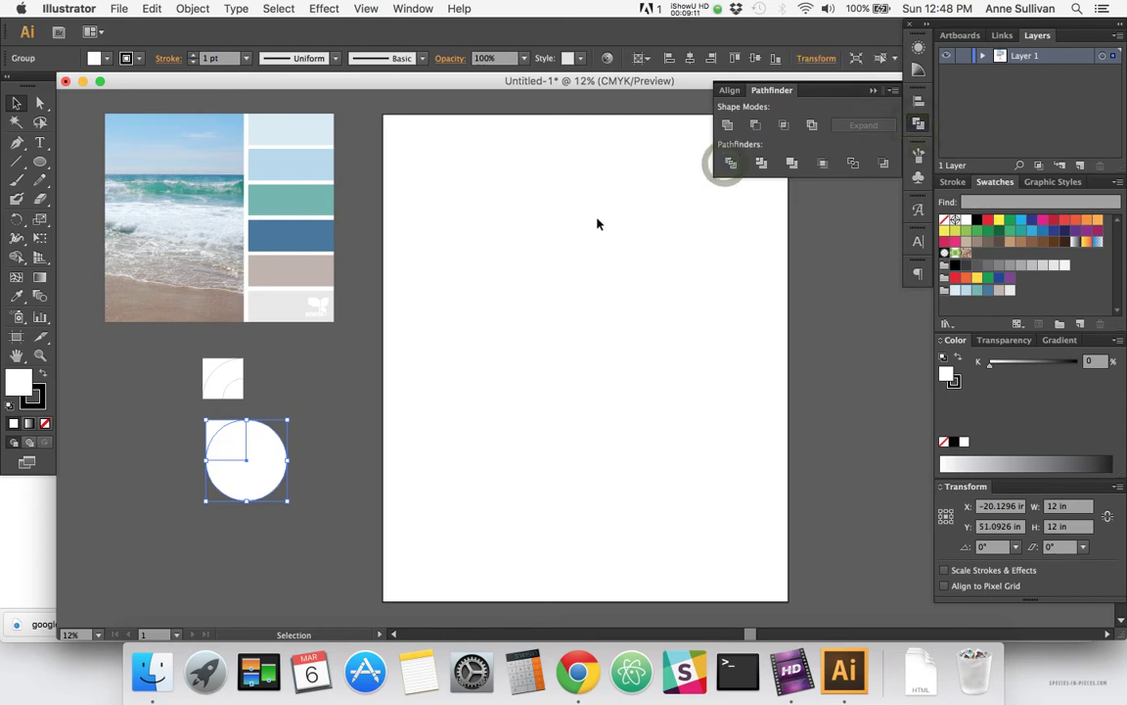
- Pull the circle piece lying outside the lower square away with Direct Selection and delete it
click(162, 423)
key(a)
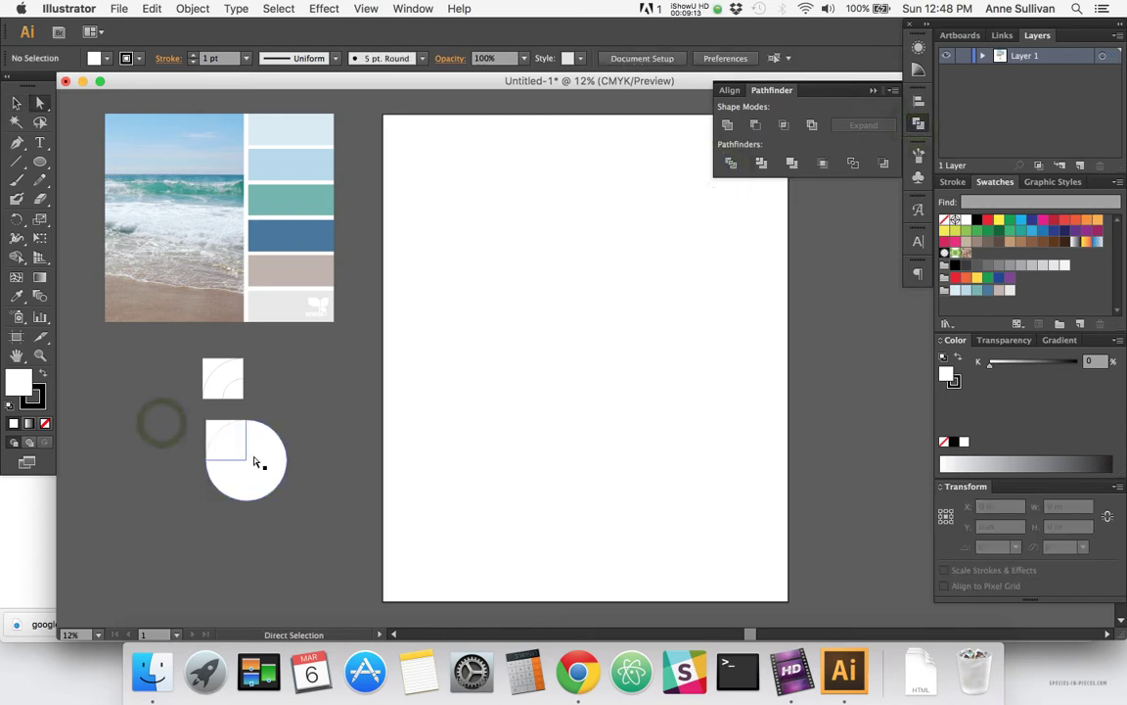
click(255, 462)
drag(255, 462, 296, 528)
key(Delete)
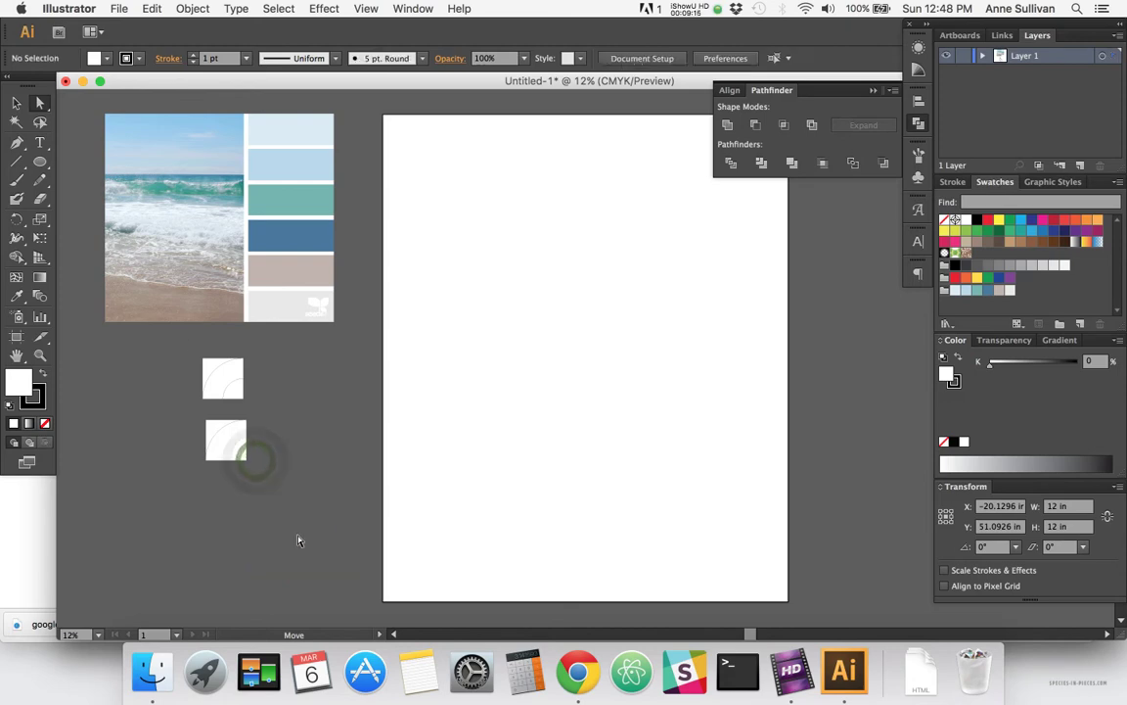
click(874, 91)
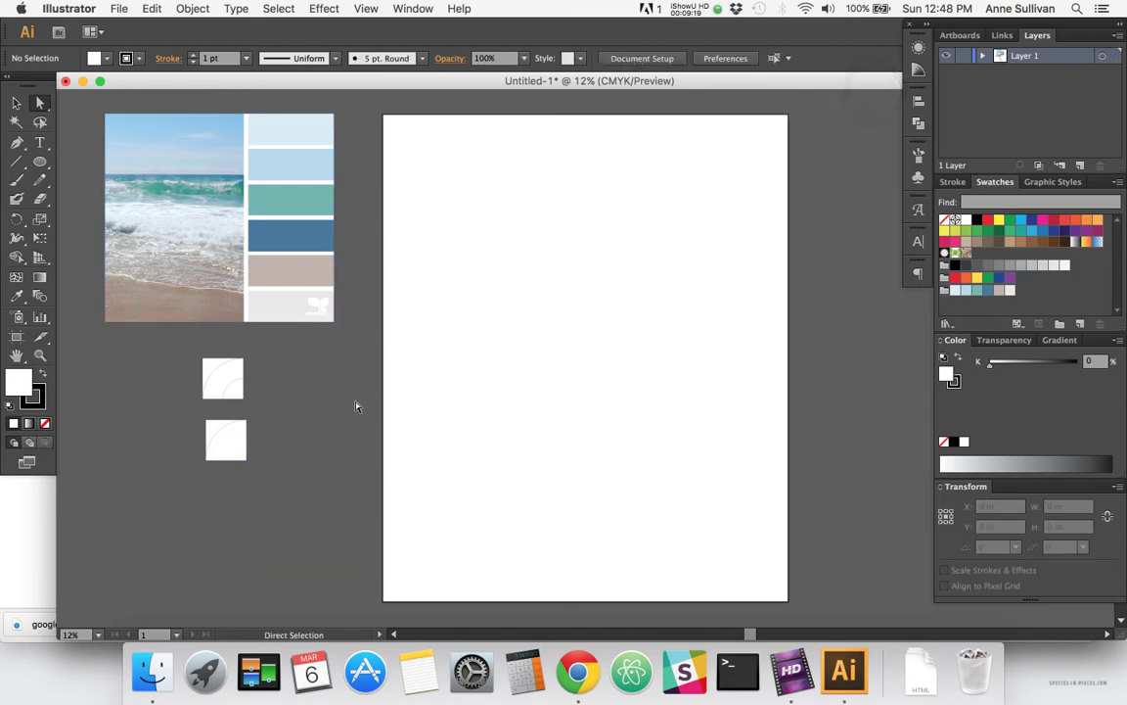
- Fill the upper block's pieces from the palette swatches: small quarter circle teal, ring medium blue and outer corner palest blue
click(234, 393)
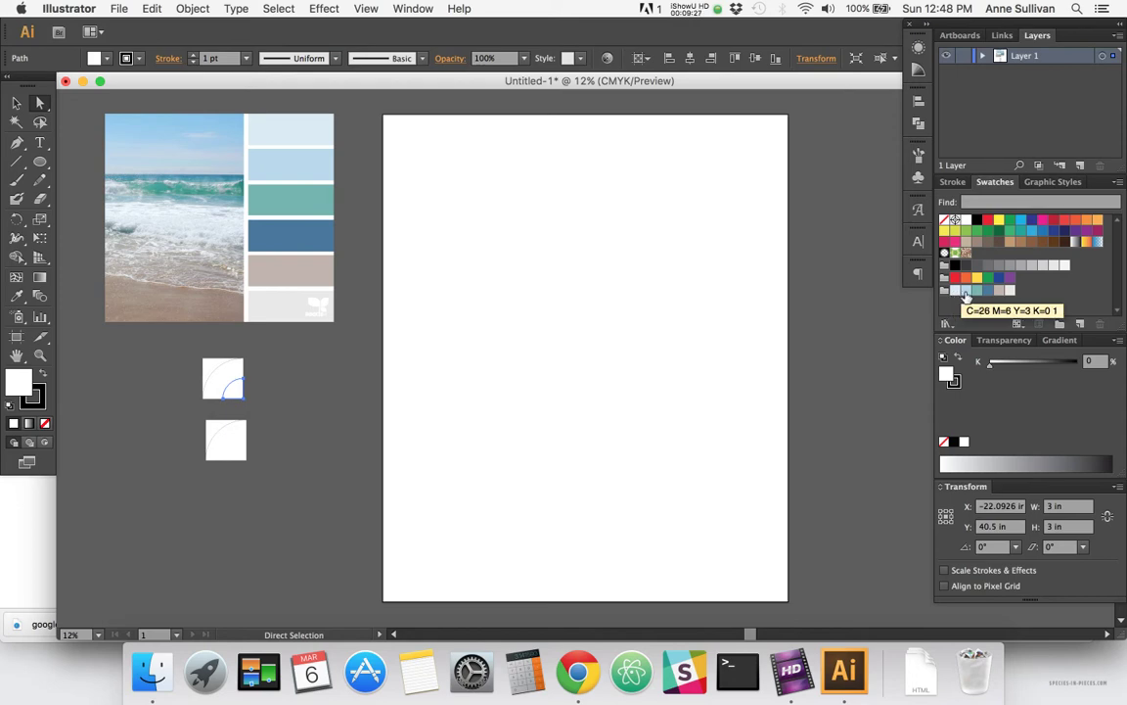
click(977, 289)
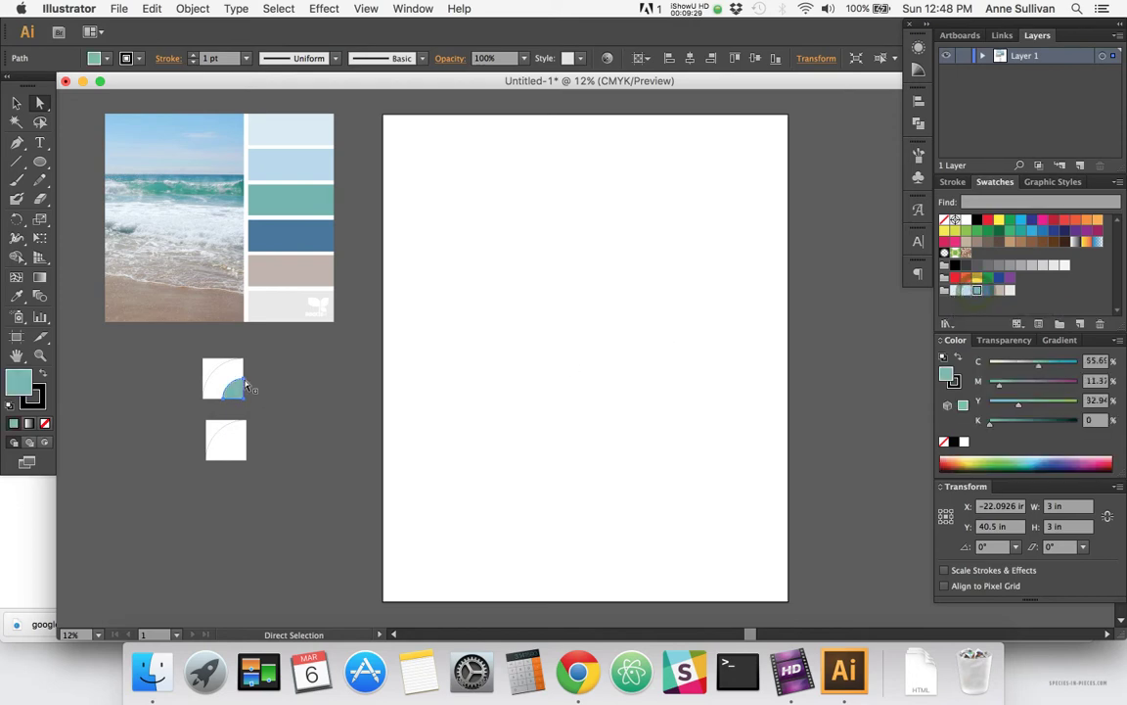
click(988, 290)
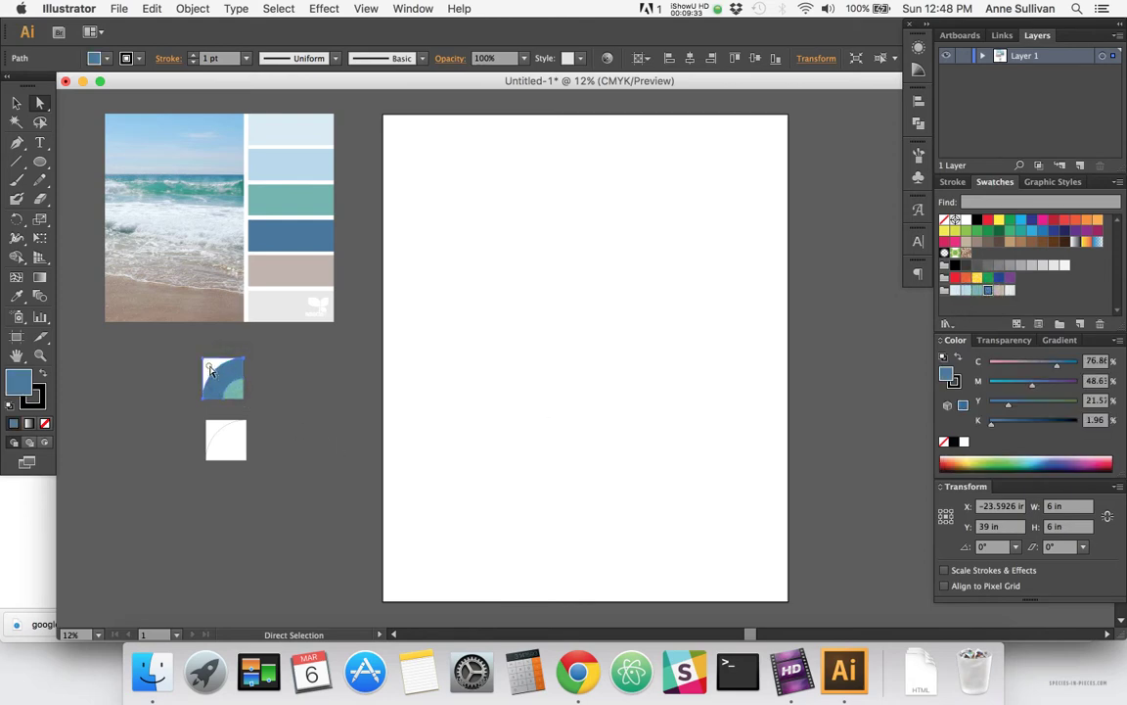
click(964, 441)
click(955, 290)
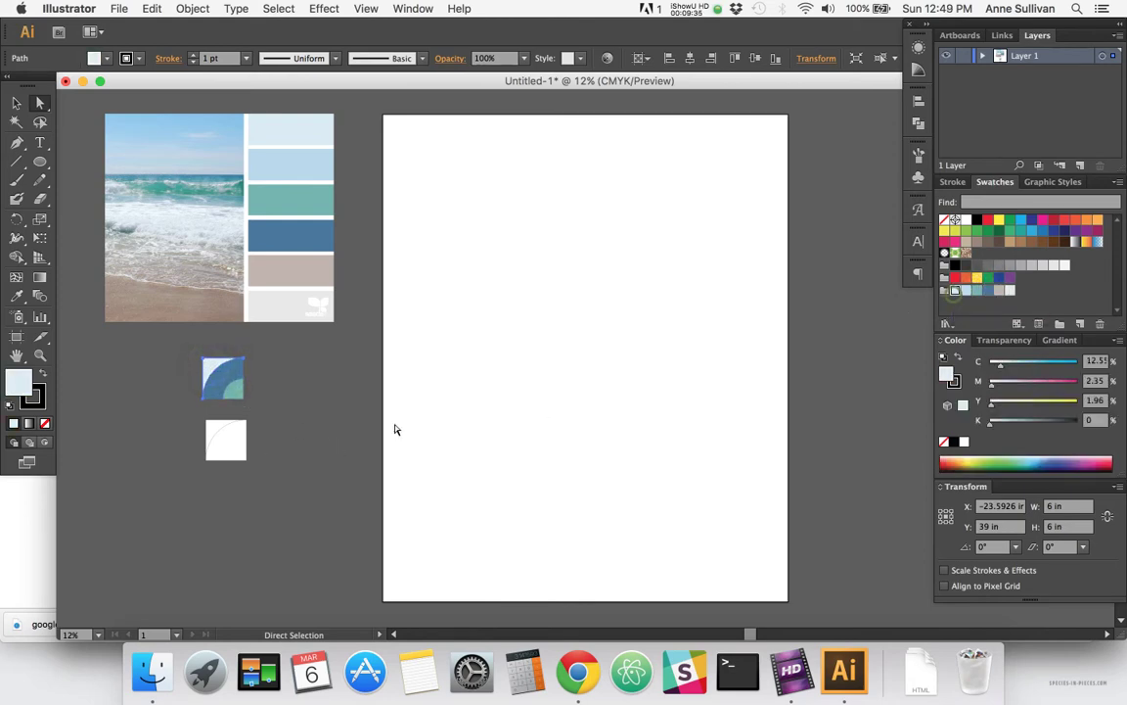
- Fill the lower block's quarter circle medium blue and match its corner to the upper block's pale blue with the Eyedropper
click(219, 446)
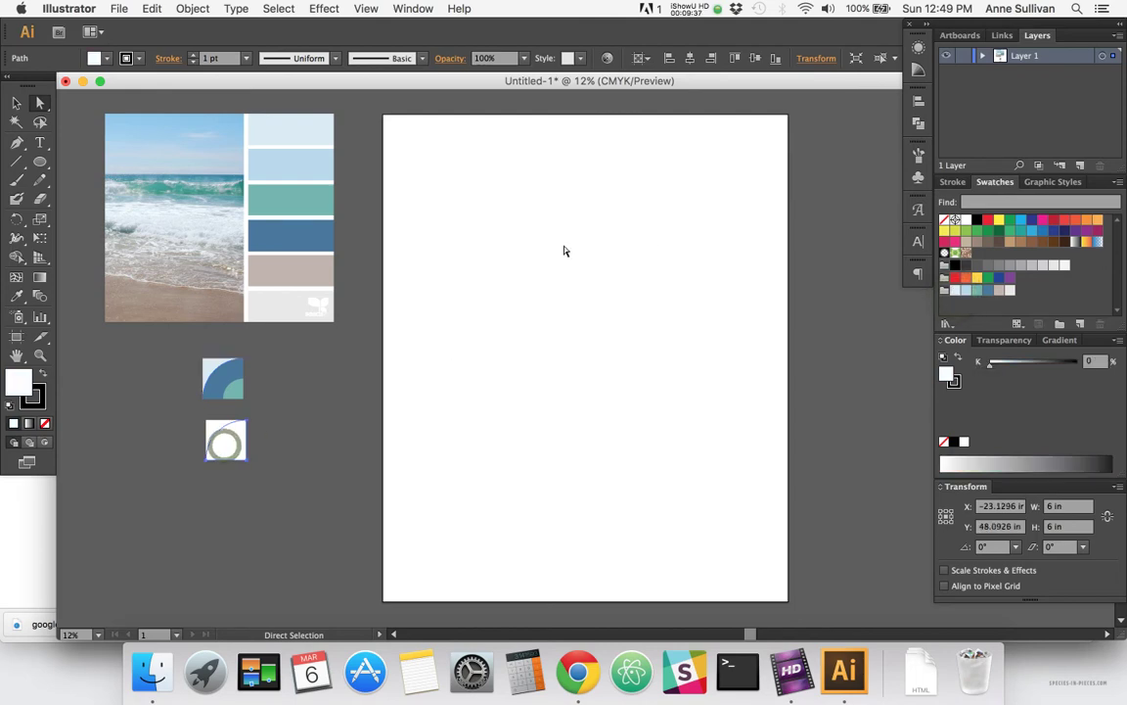
click(987, 289)
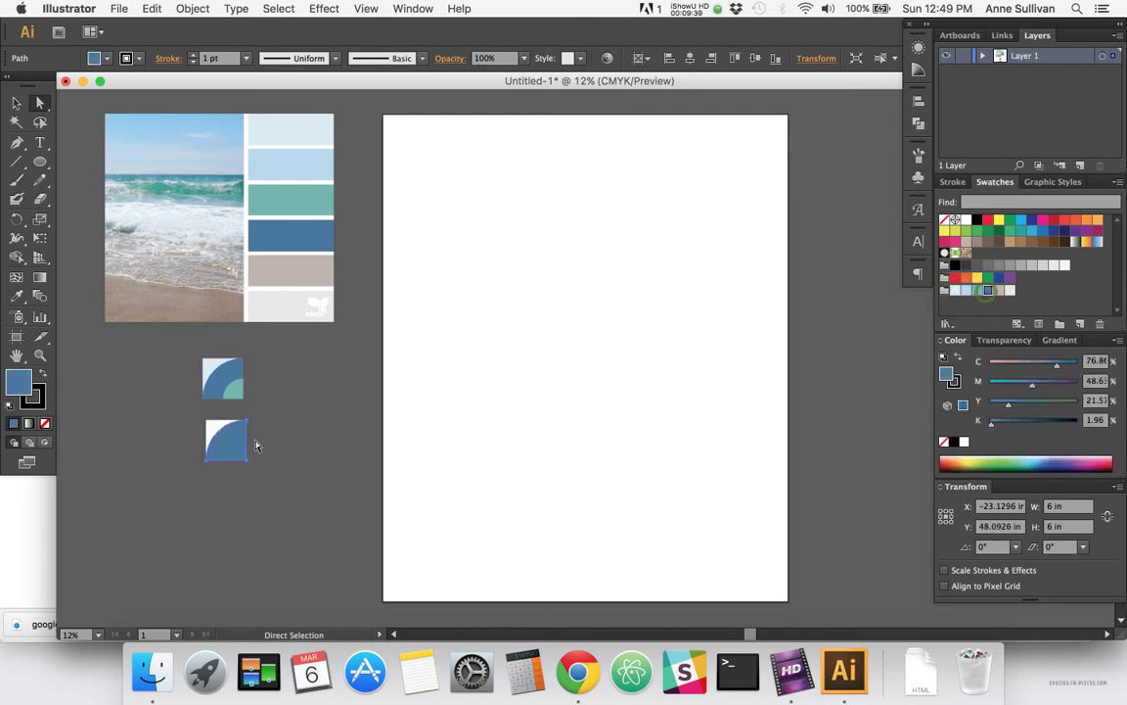
key(i)
click(207, 365)
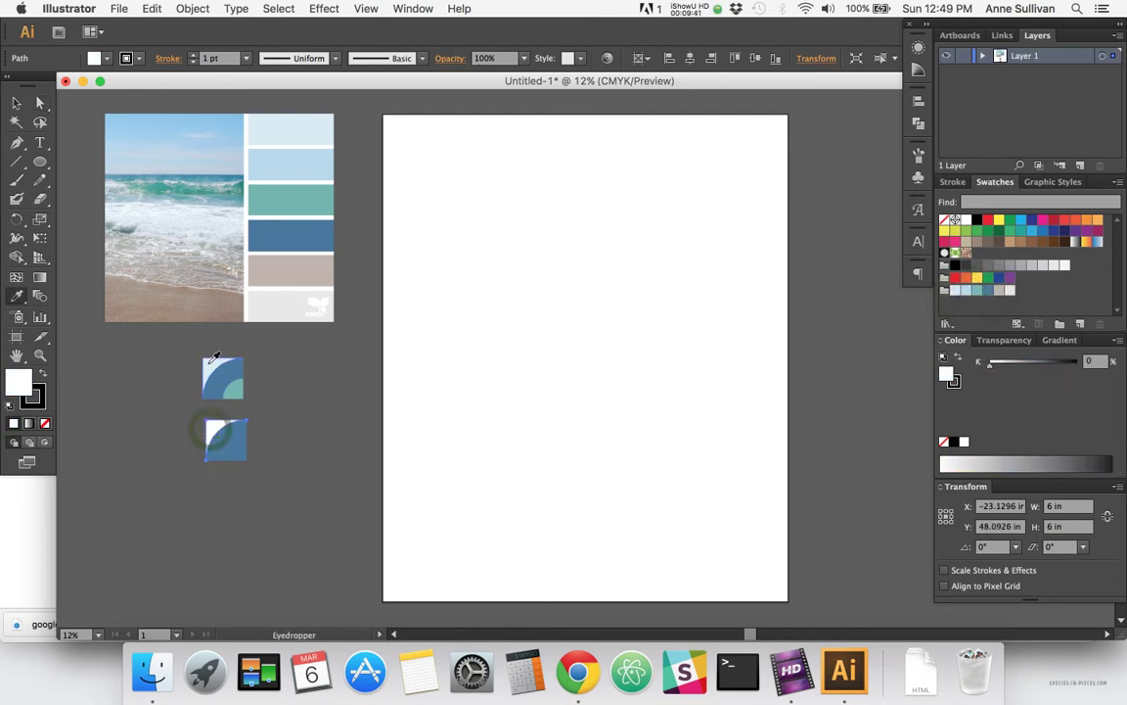
key(v)
click(186, 356)
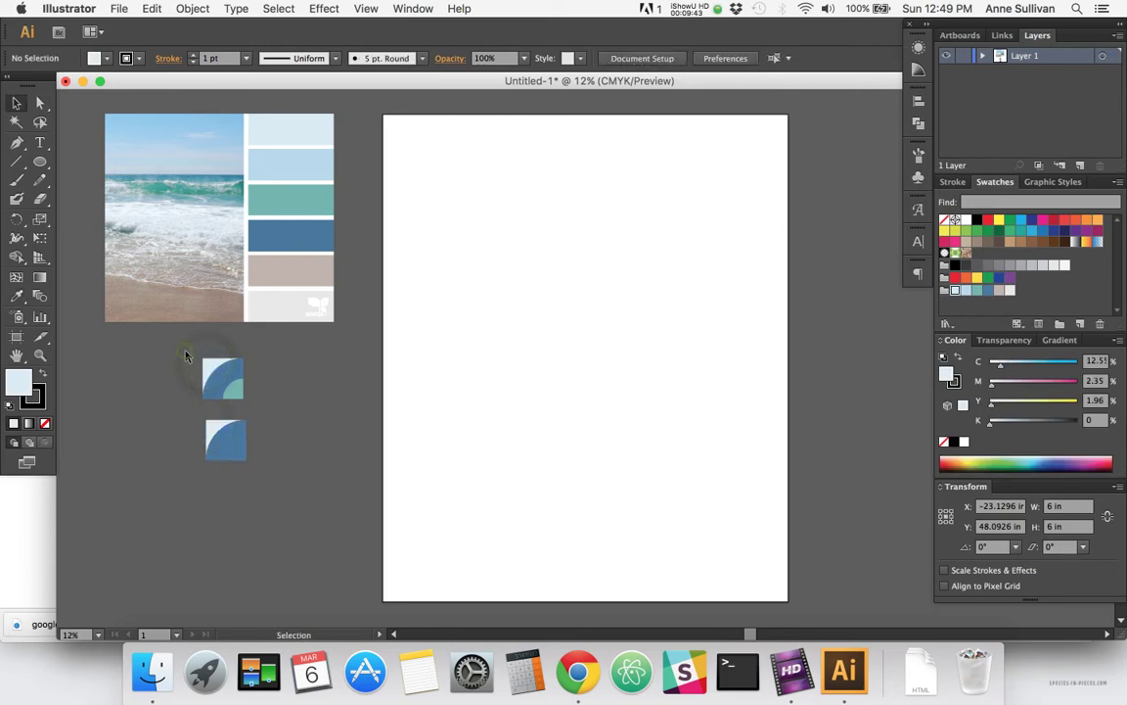
- Select both colored blocks and set their stroke to None
drag(186, 345, 267, 489)
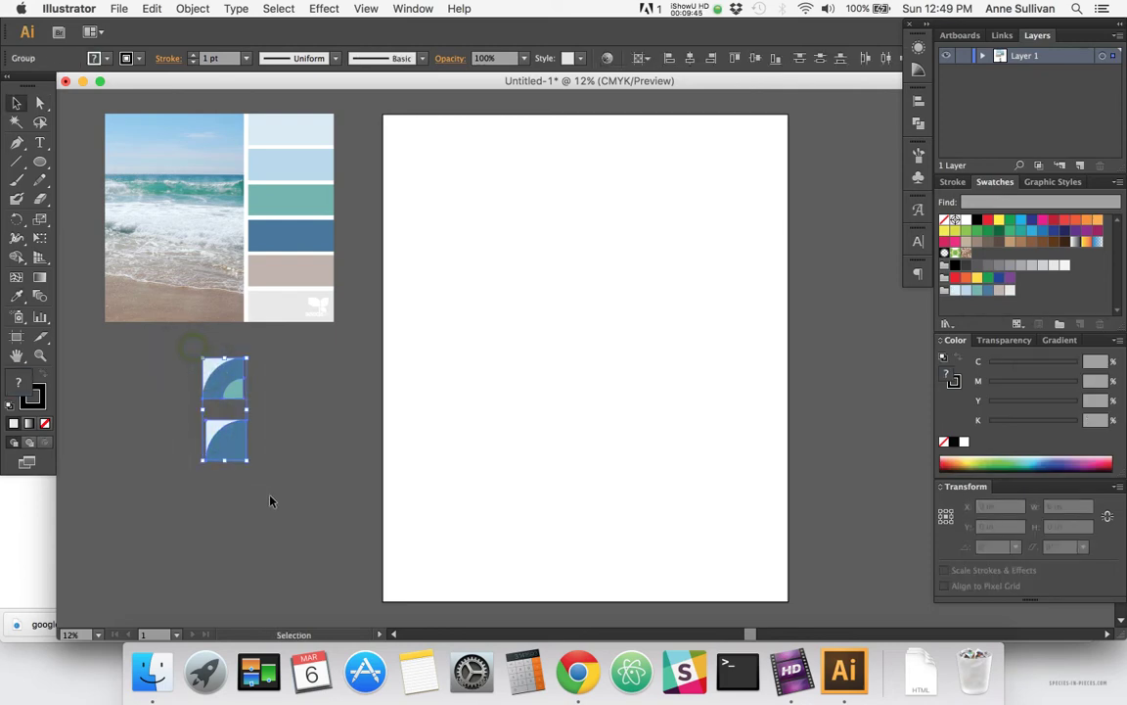
key(super+g)
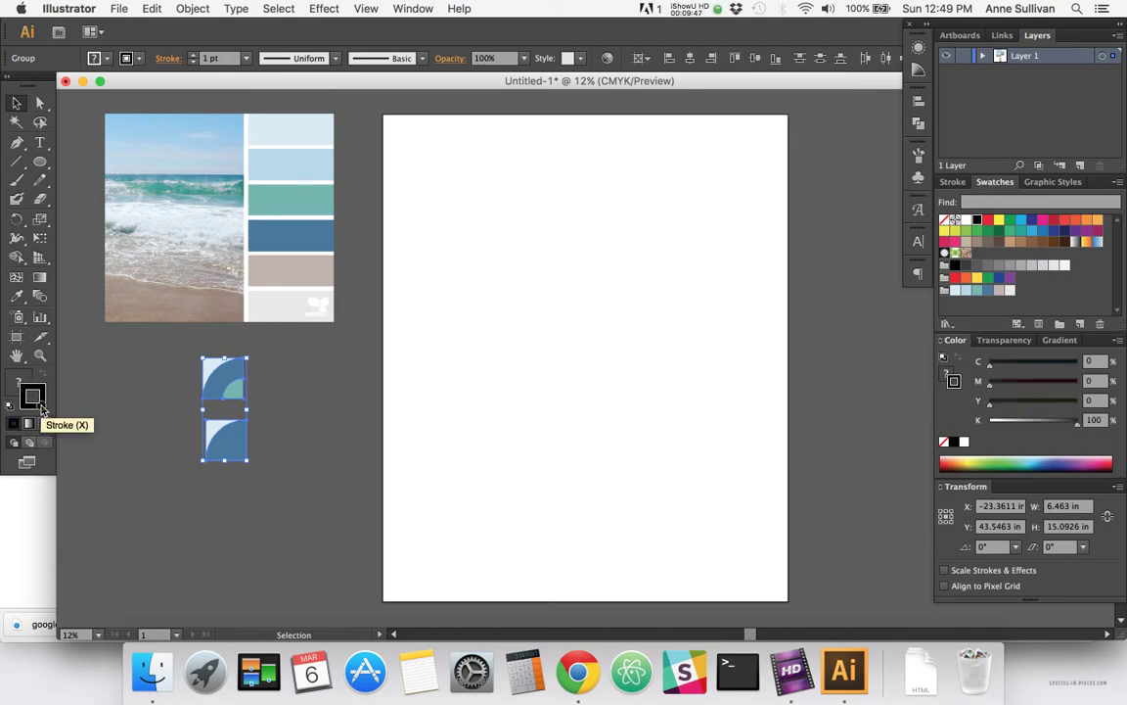
click(33, 396)
click(45, 424)
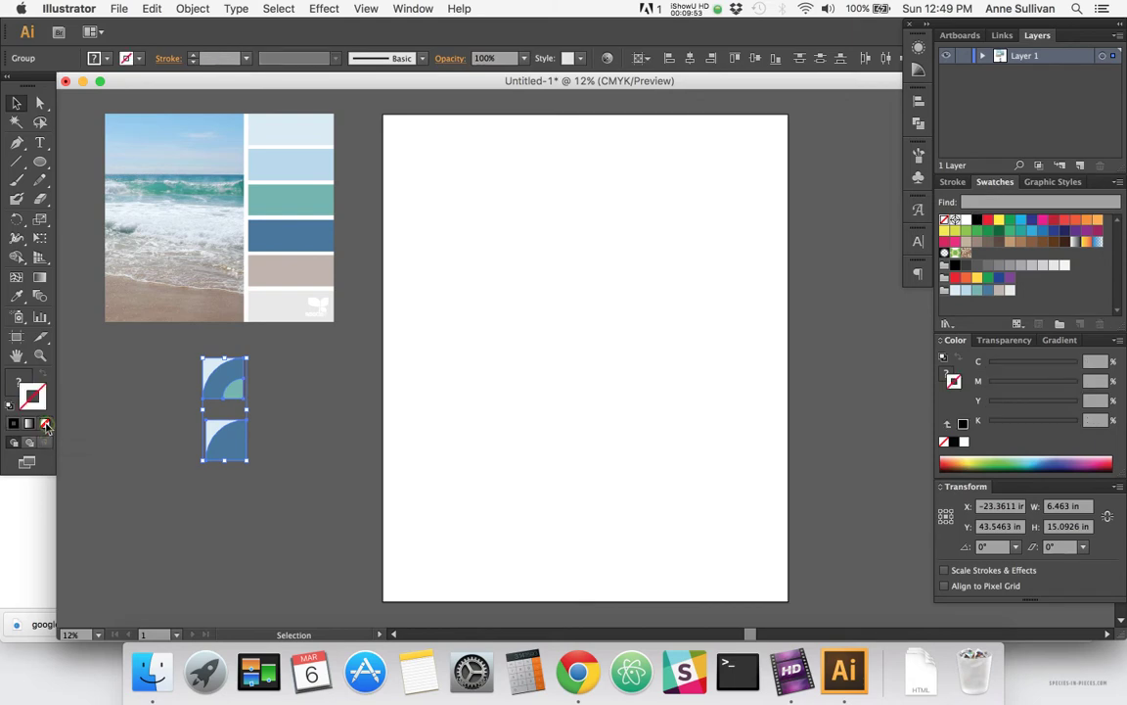
- Try a magenta and a green stroke on both blocks, and set the stroke back to None
click(19, 381)
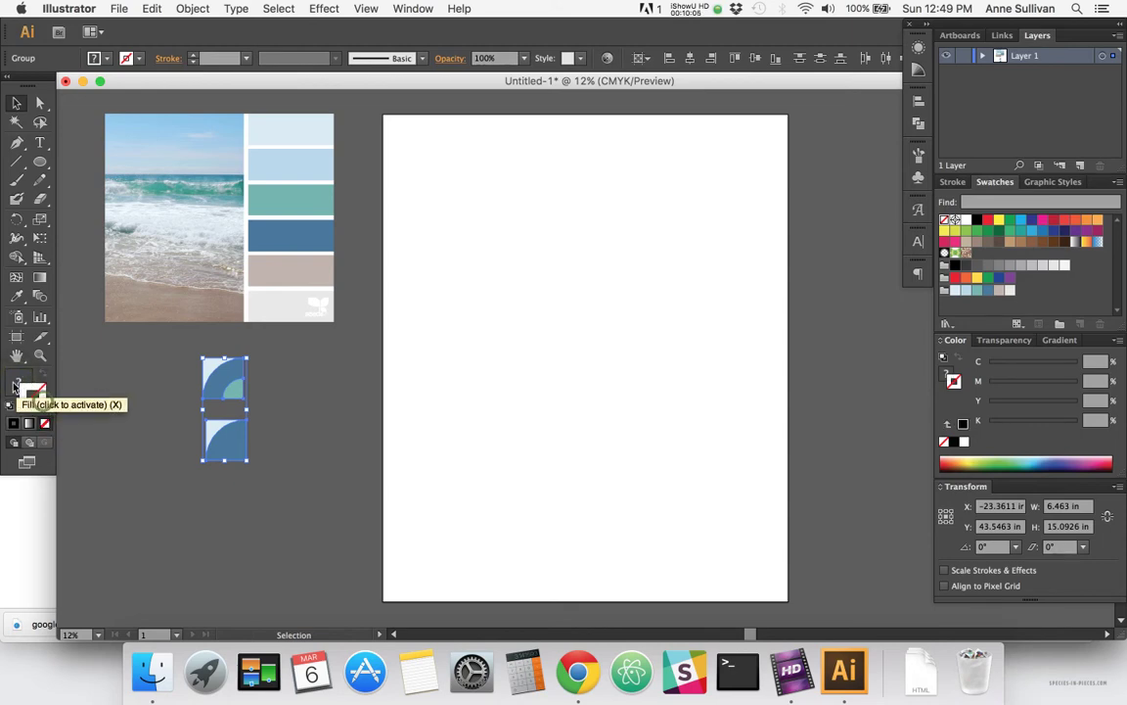
click(30, 389)
click(35, 399)
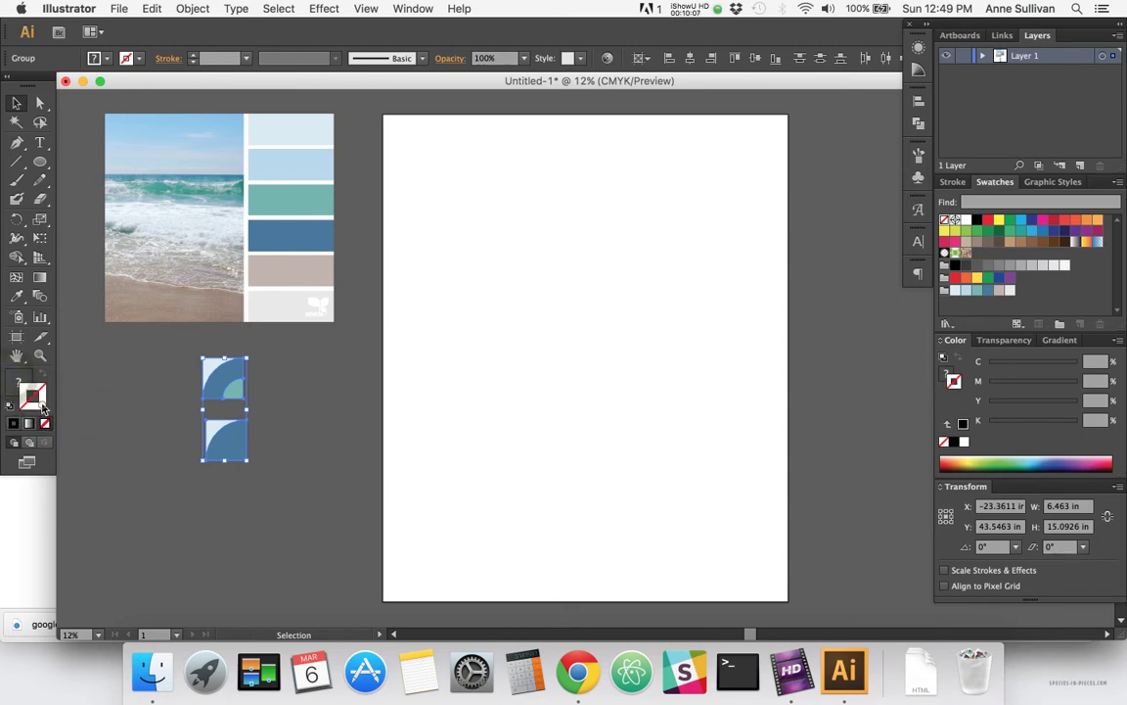
click(1044, 221)
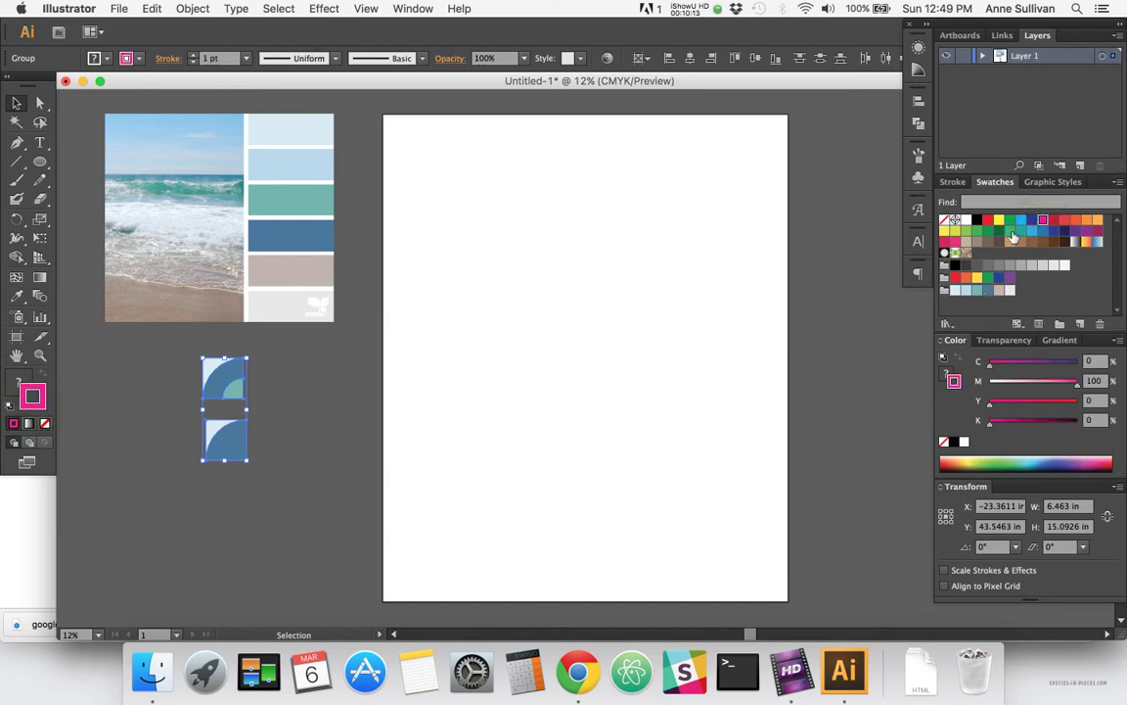
click(1013, 235)
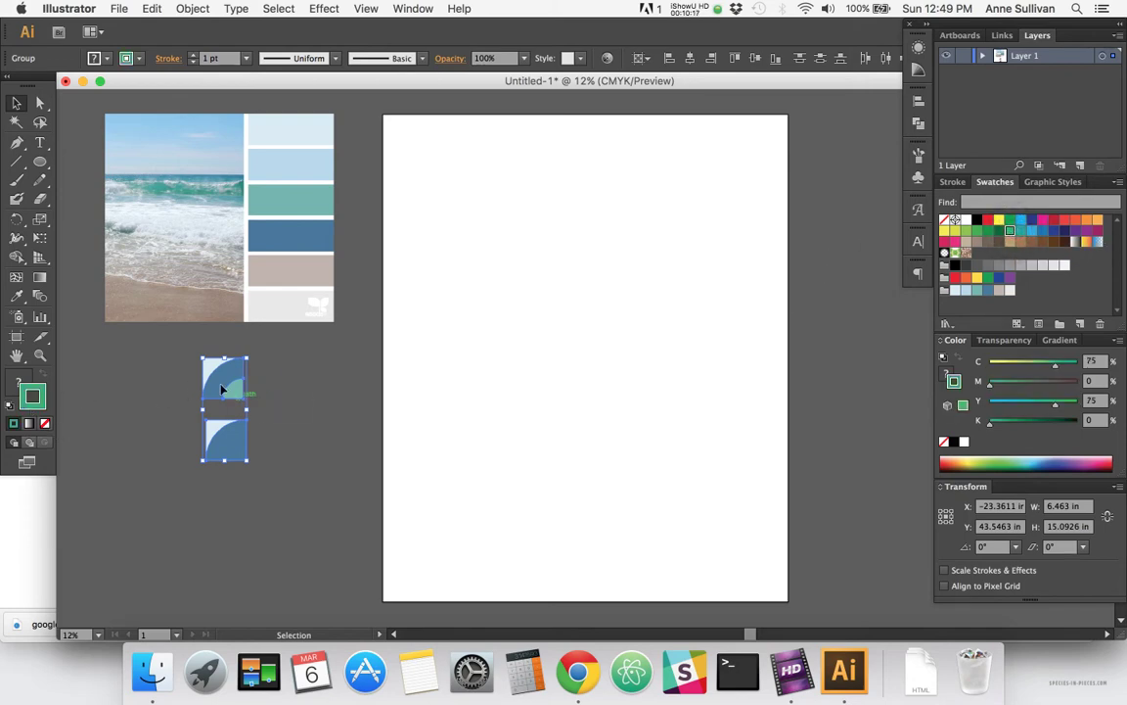
click(45, 424)
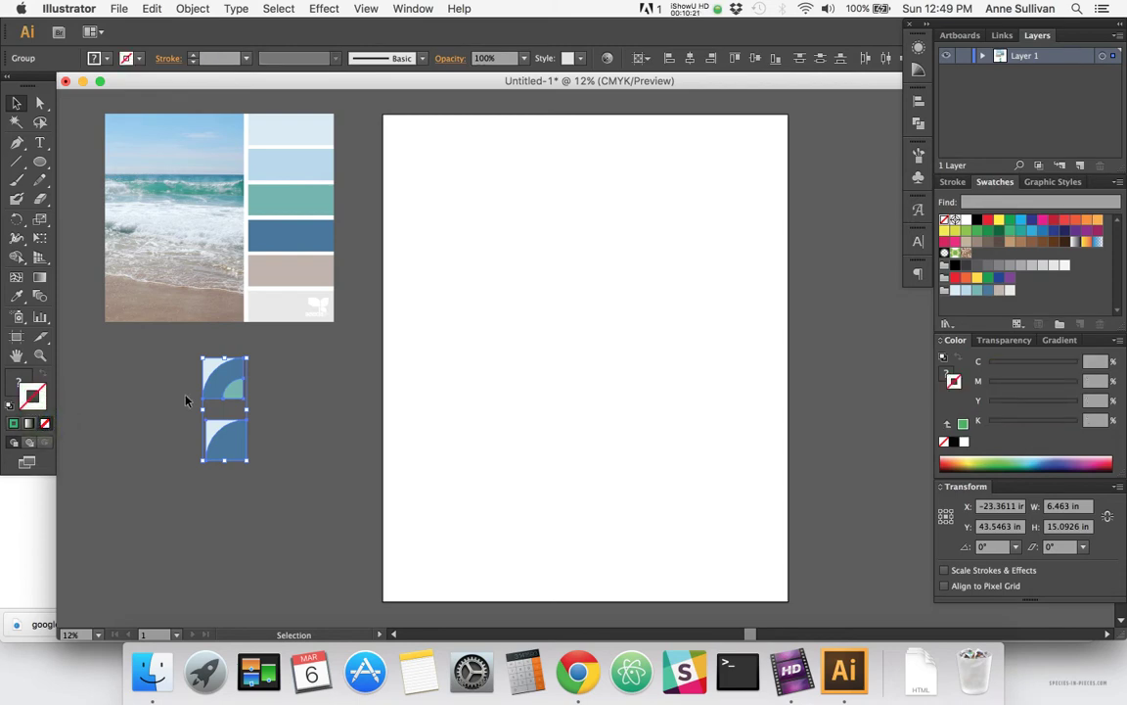
- Try a dark blue fill swatch on both blocks and undo it
key(x)
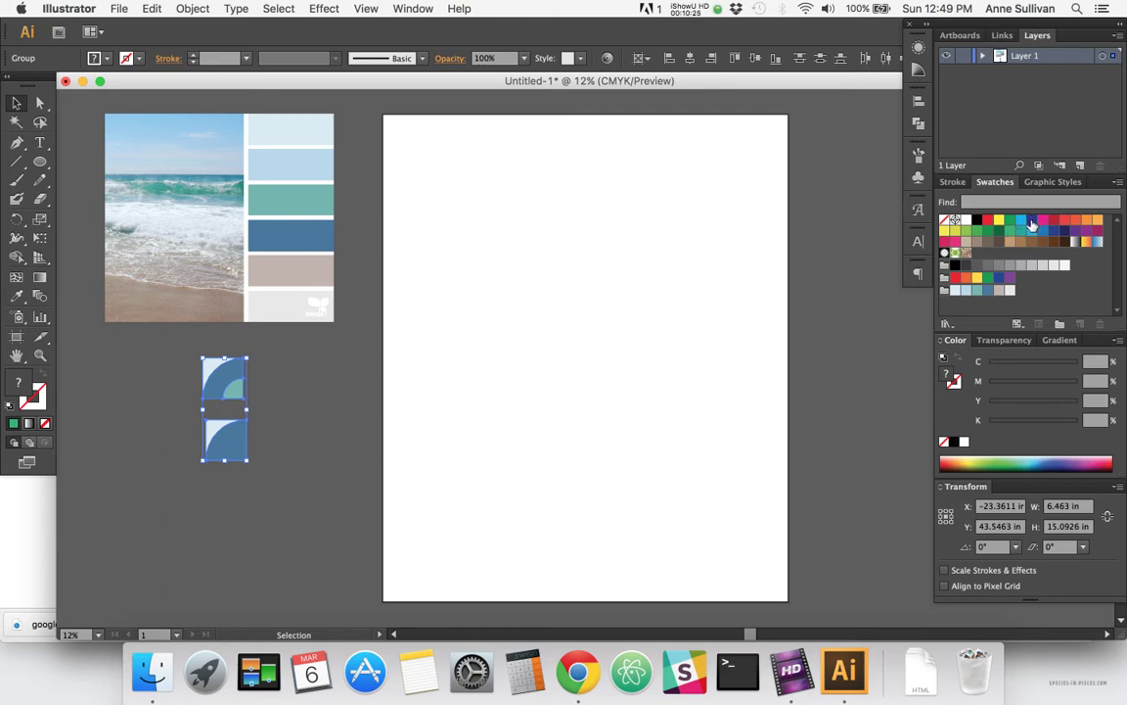
click(1032, 224)
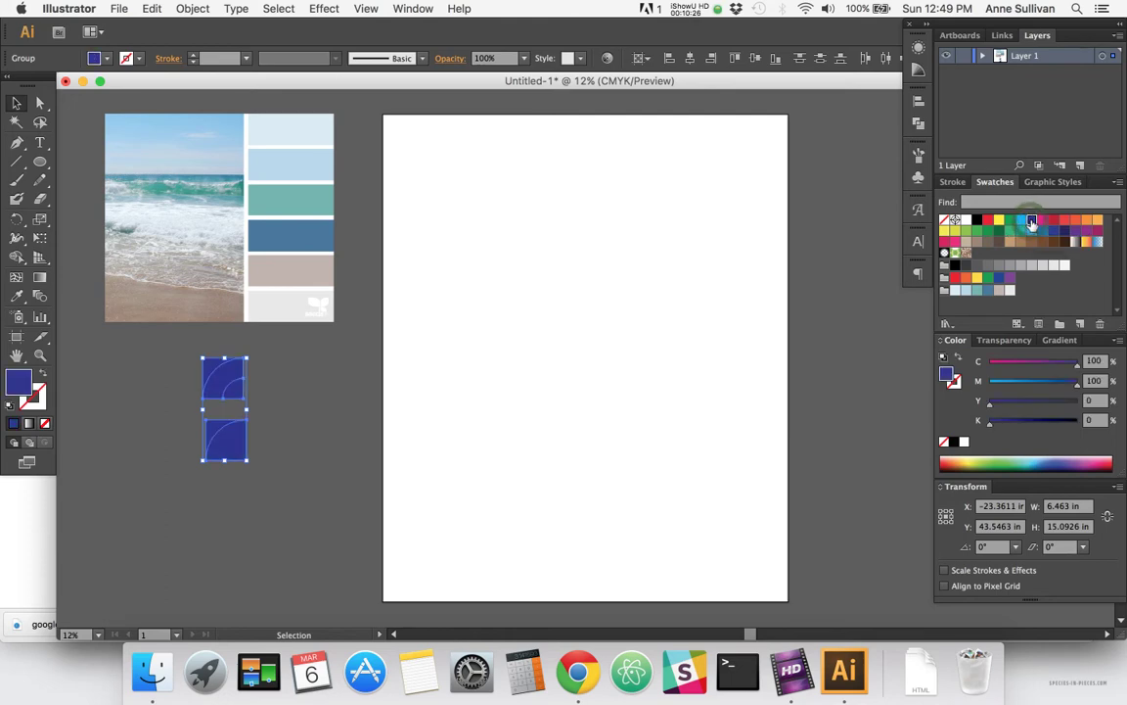
key(super+z)
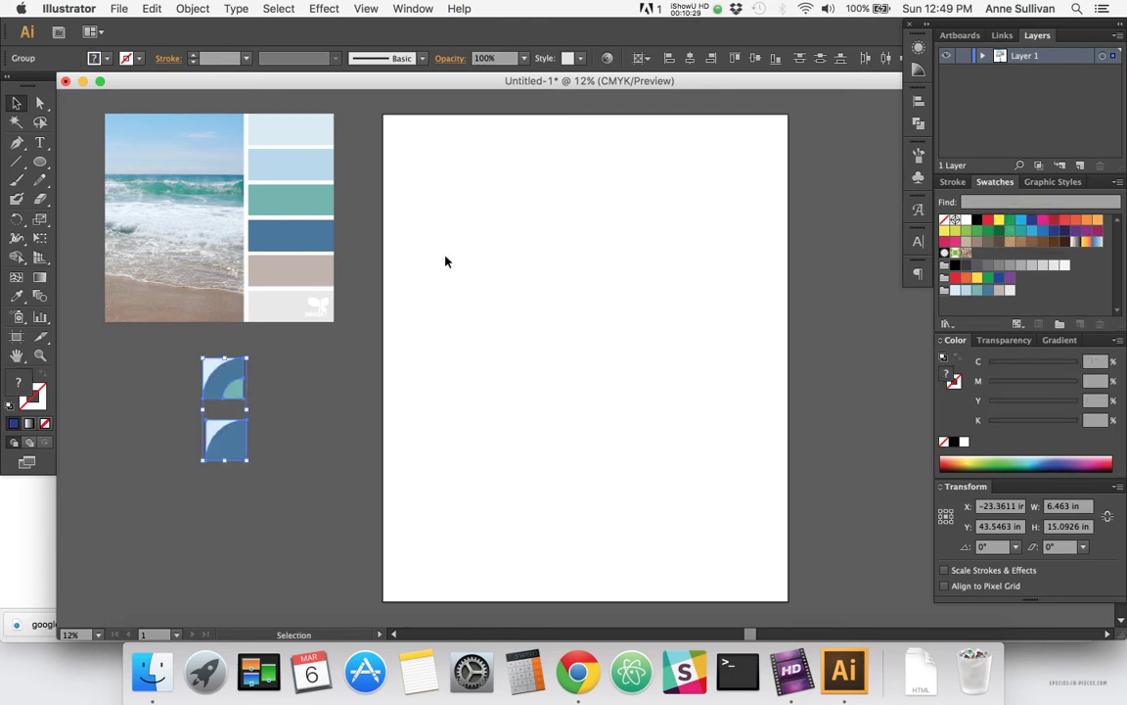
- Move the lower block directly beneath the upper one with their left edges lined up
click(184, 370)
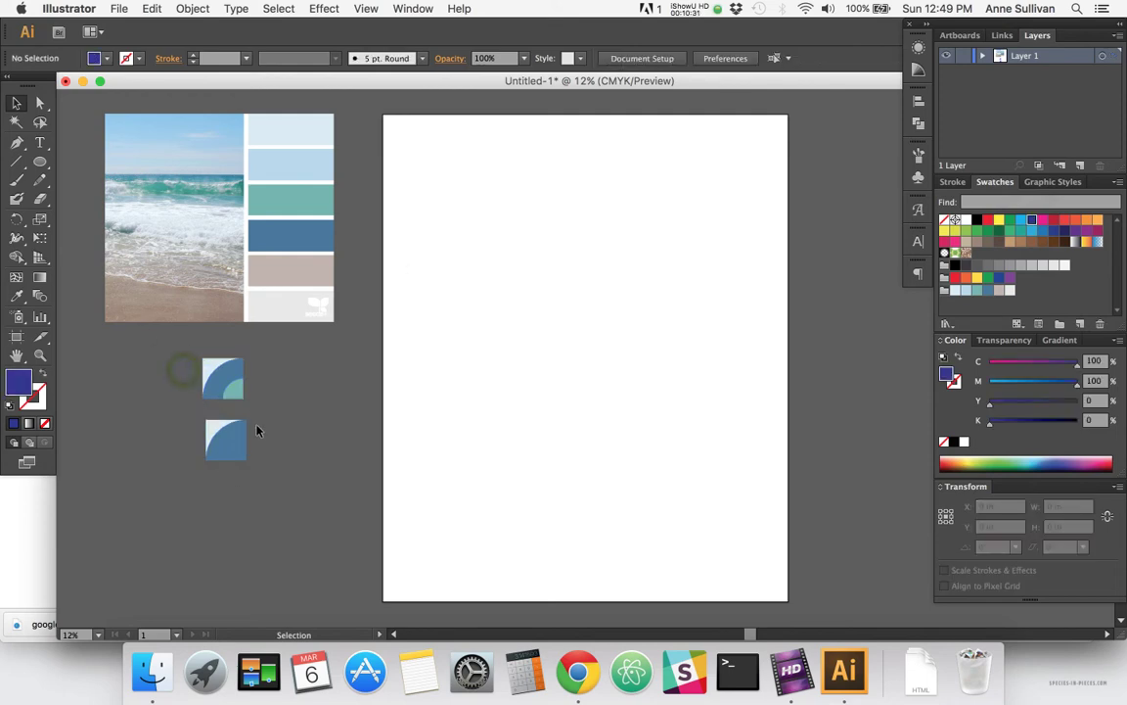
drag(226, 442, 142, 388)
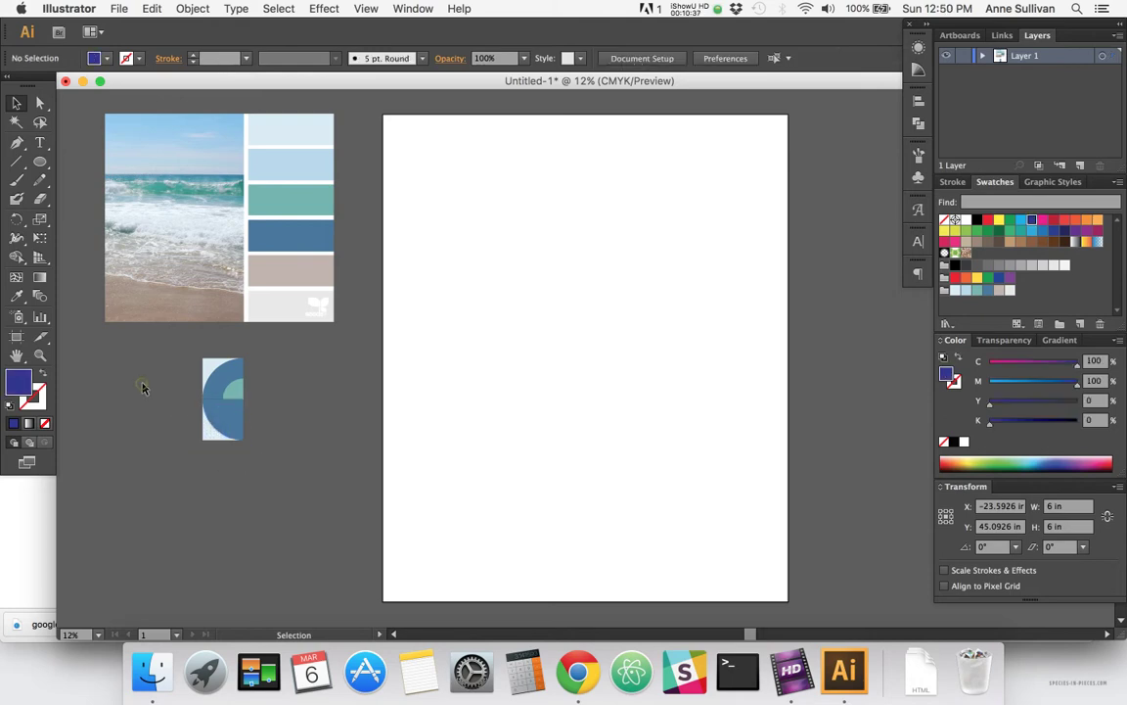
click(142, 388)
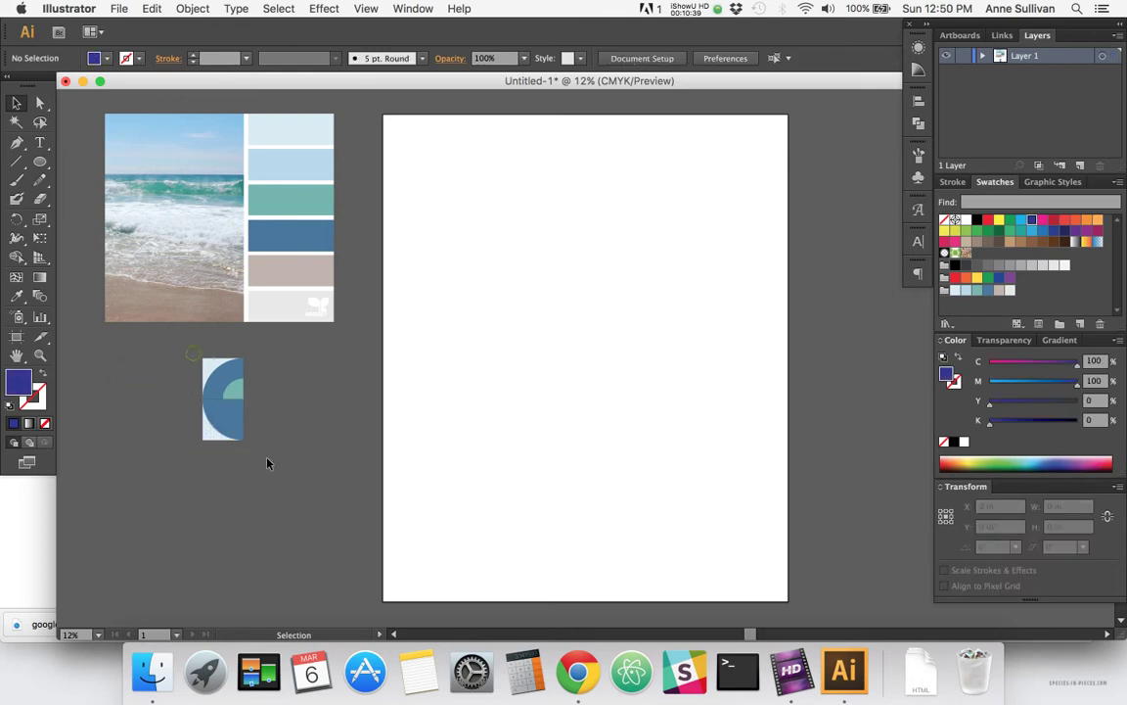
- Select both stacked blocks and move them onto the artboard near its left edge
key(super+a)
click(186, 394)
click(223, 383)
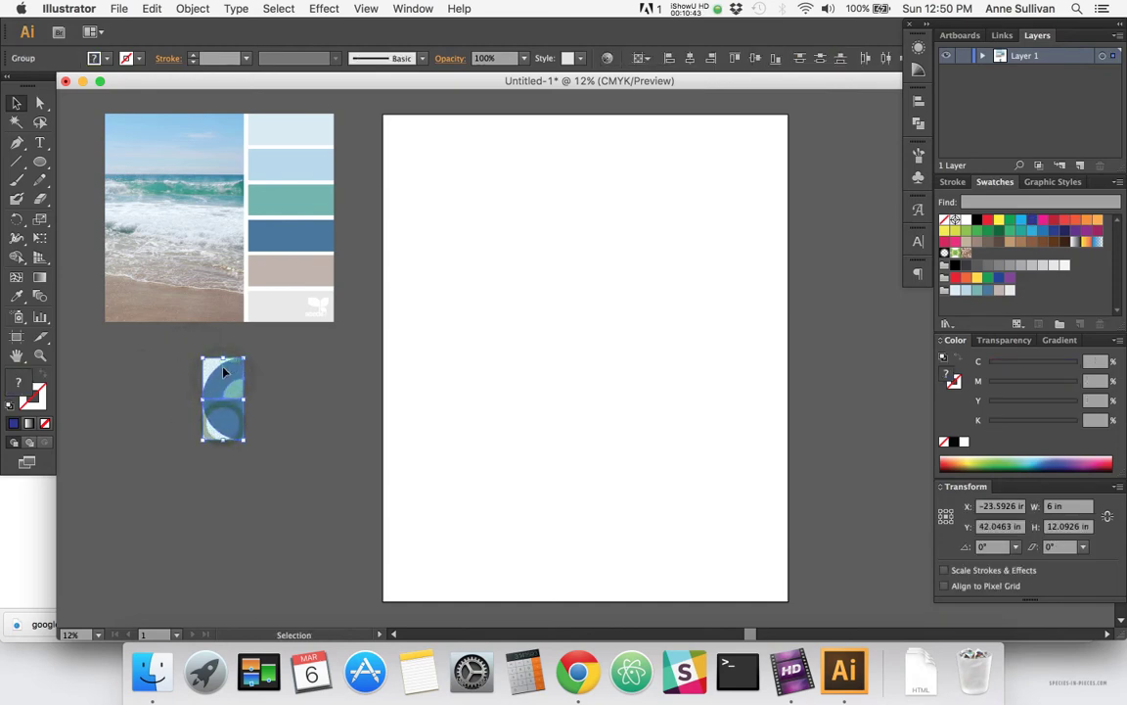
drag(186, 350, 460, 427)
click(412, 424)
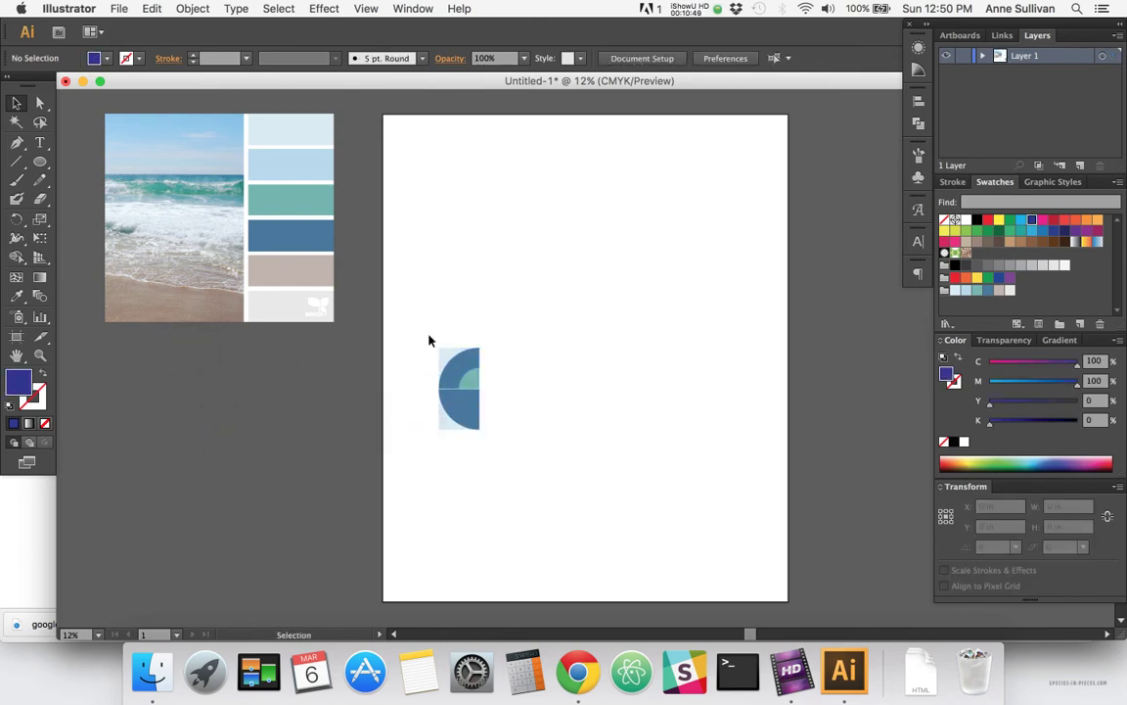
drag(427, 335, 536, 476)
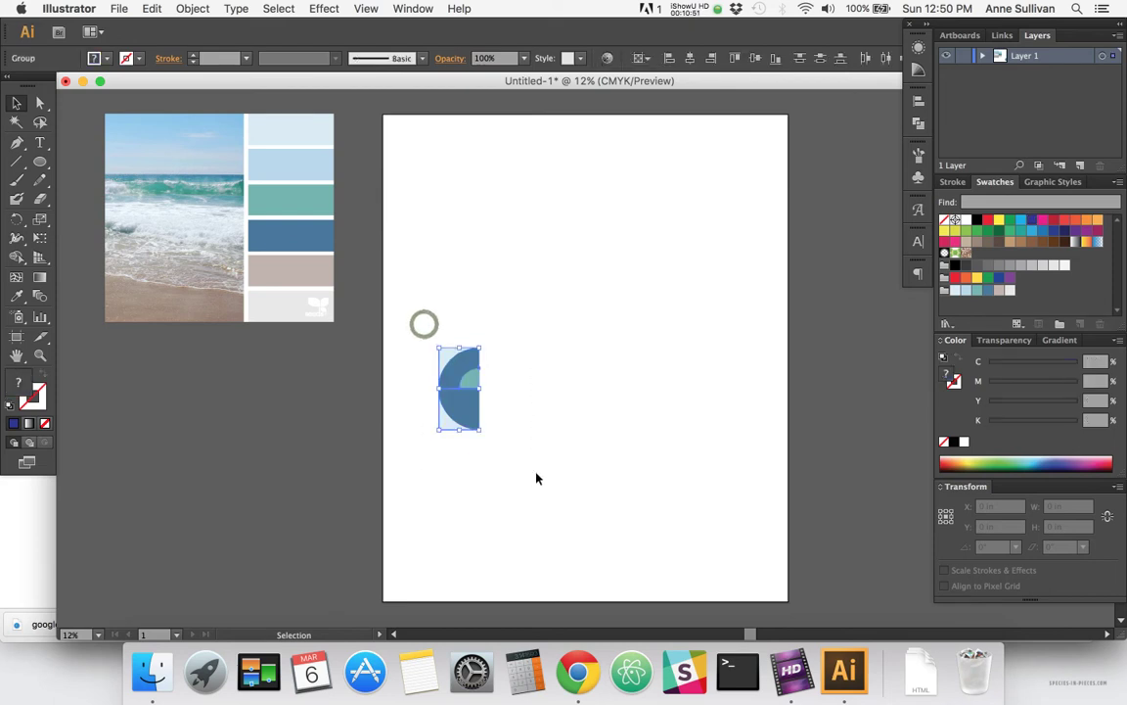
click(439, 317)
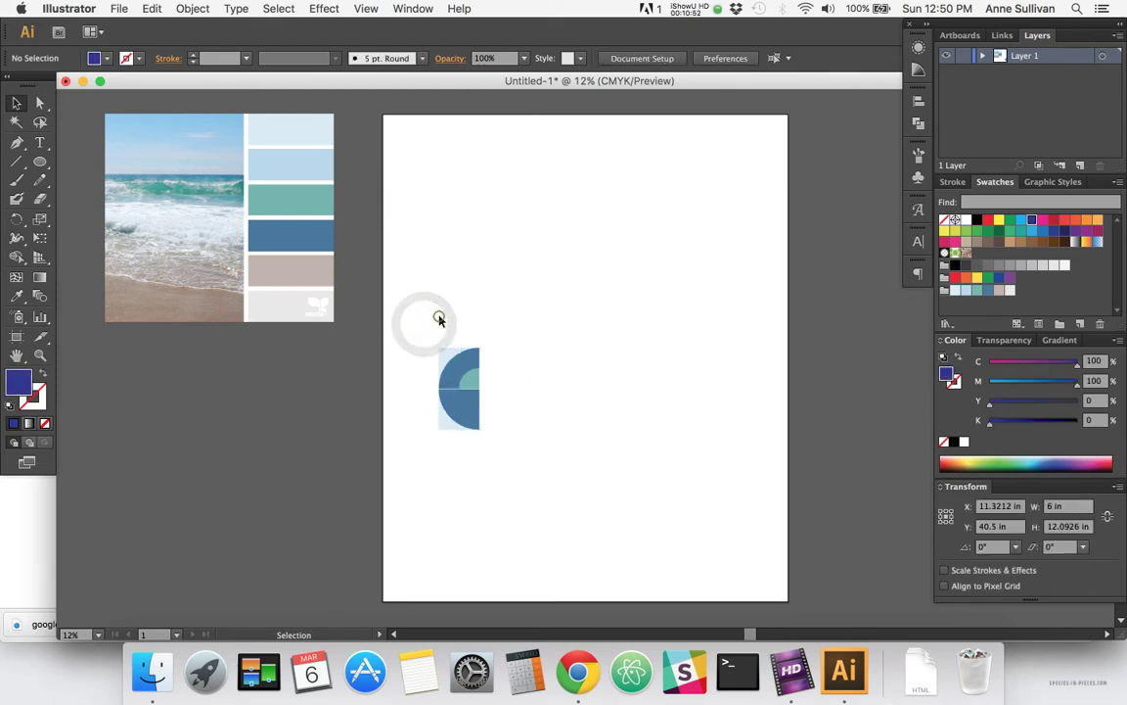
click(917, 123)
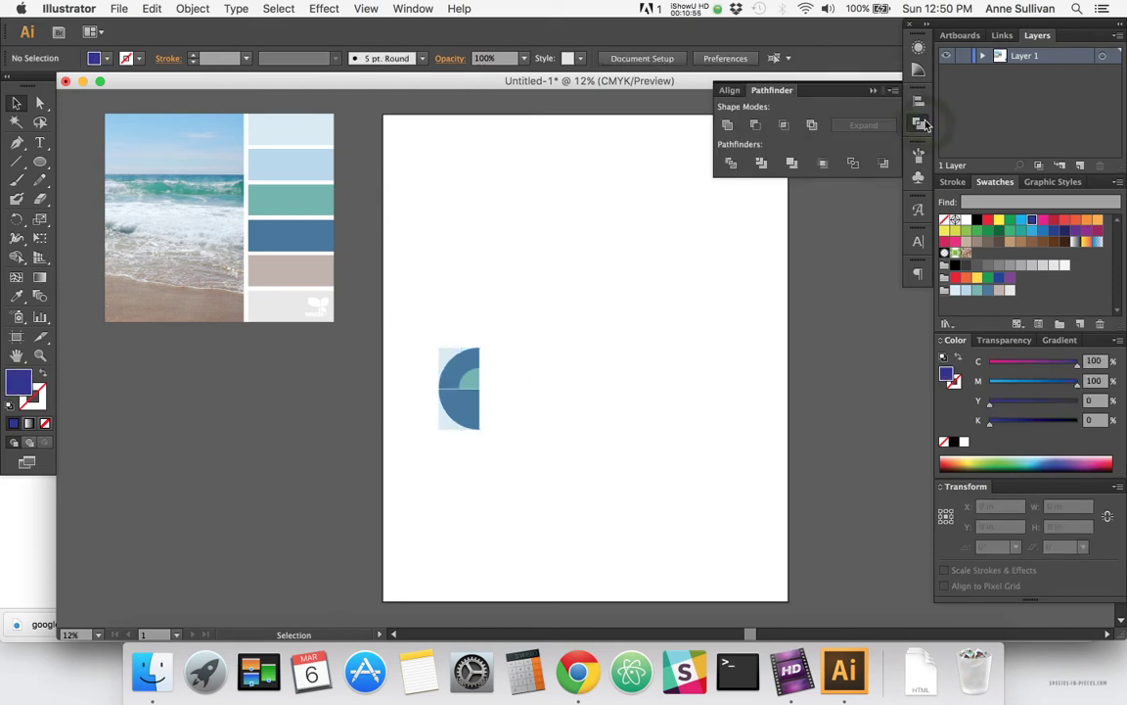
click(829, 113)
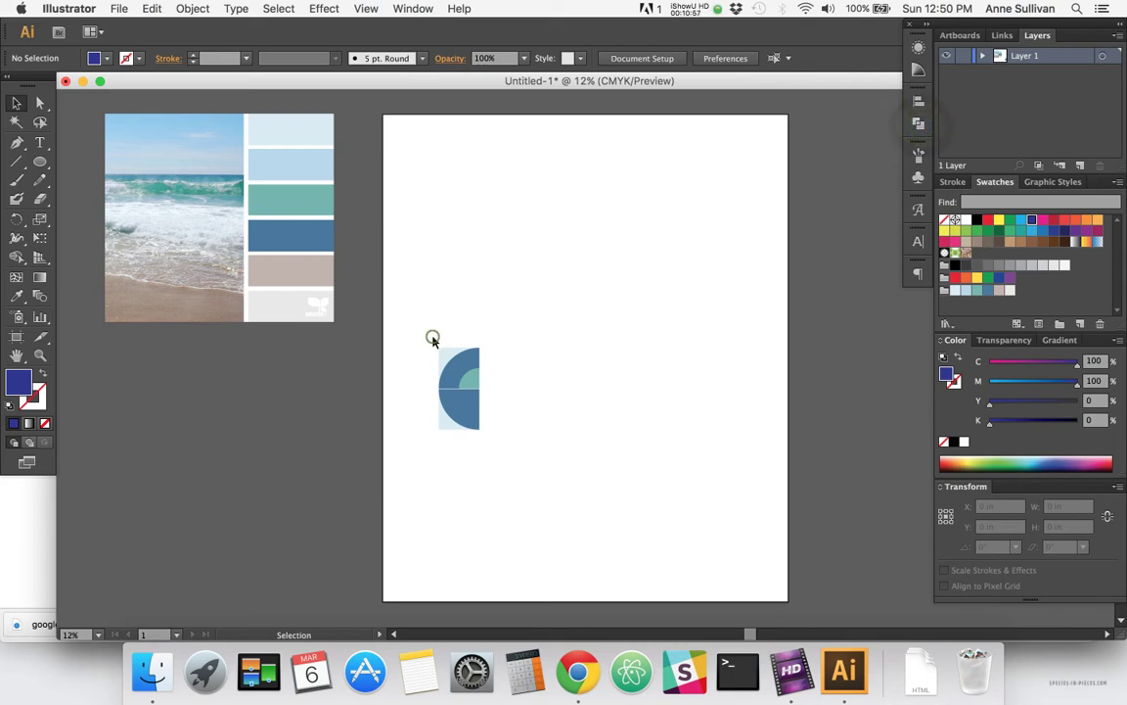
click(433, 337)
click(462, 372)
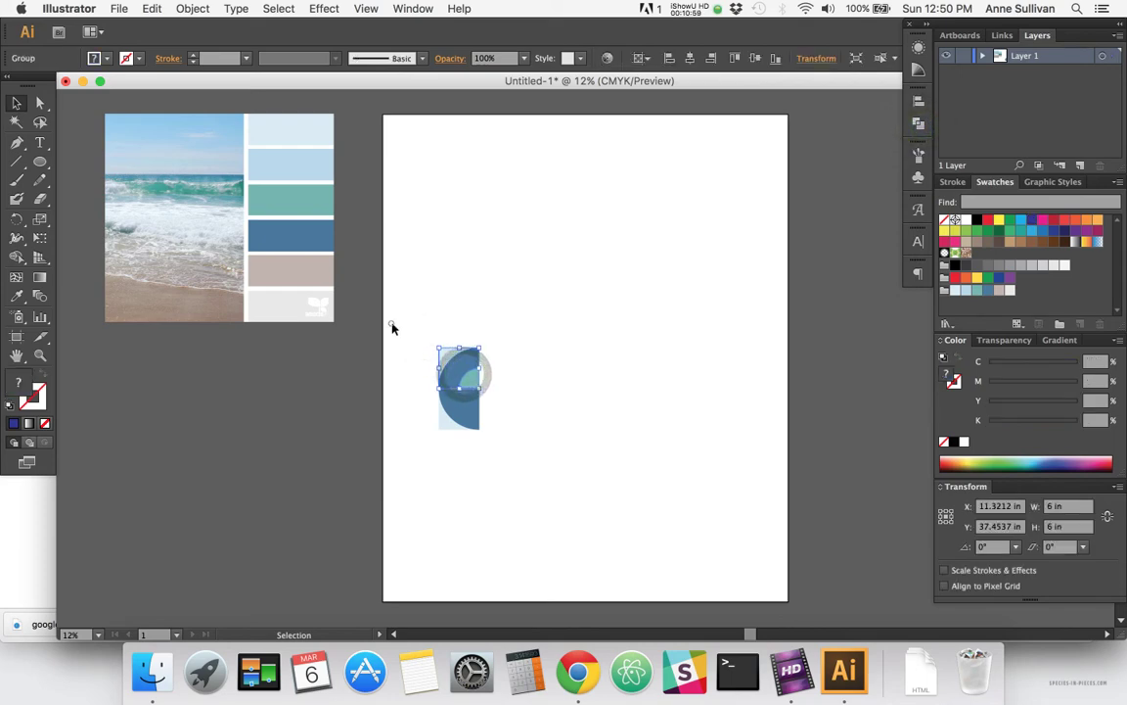
- Move the upper block straight up about 2.1 in, leaving a gap above the lower block
click(390, 324)
double_click(443, 354)
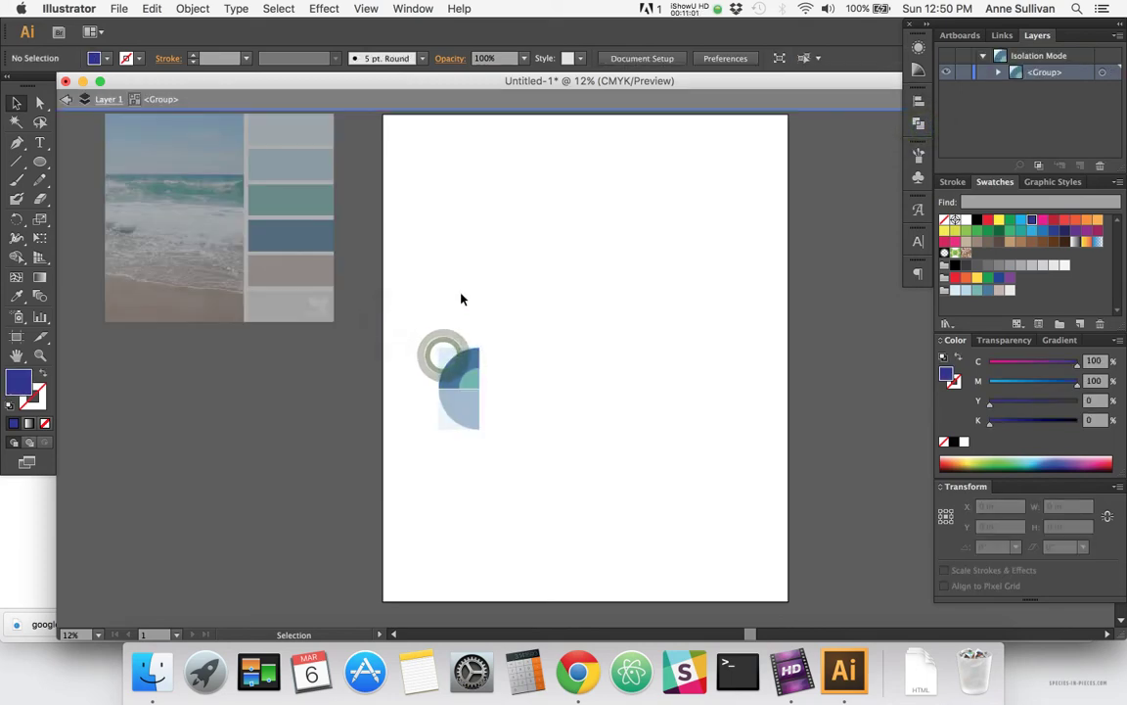
double_click(423, 339)
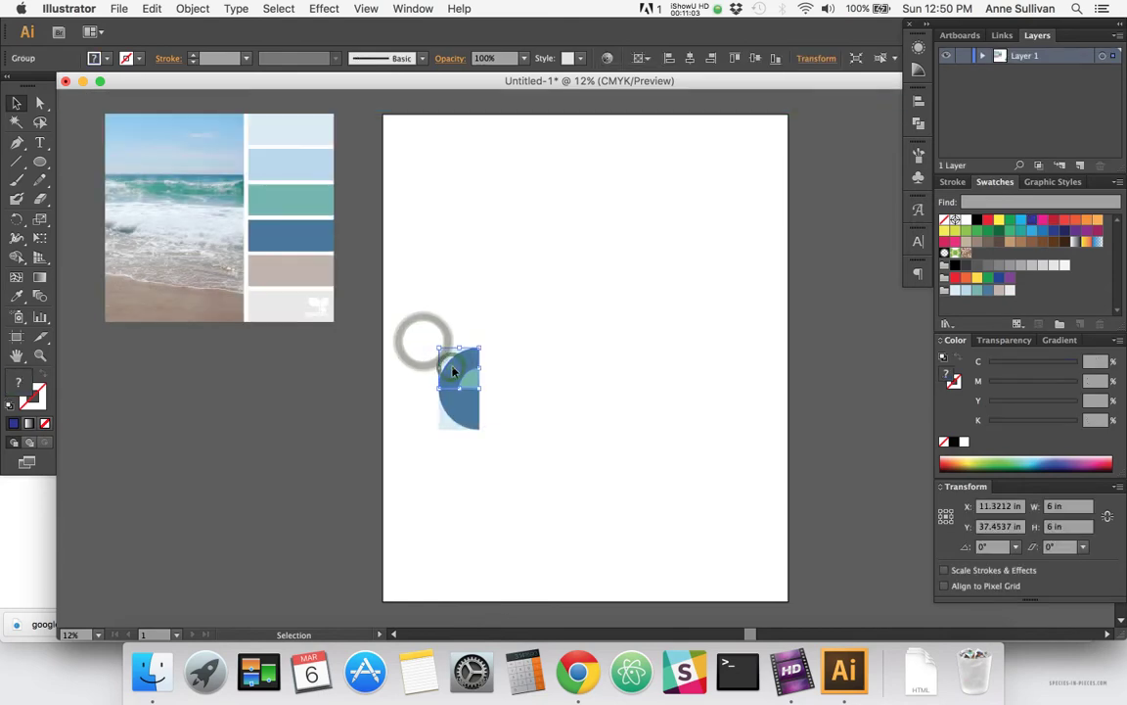
mouse_move(453, 370)
mouse_down()
mouse_move(453, 265)
mouse_move(454, 371)
mouse_move(455, 349)
mouse_up()
click(425, 356)
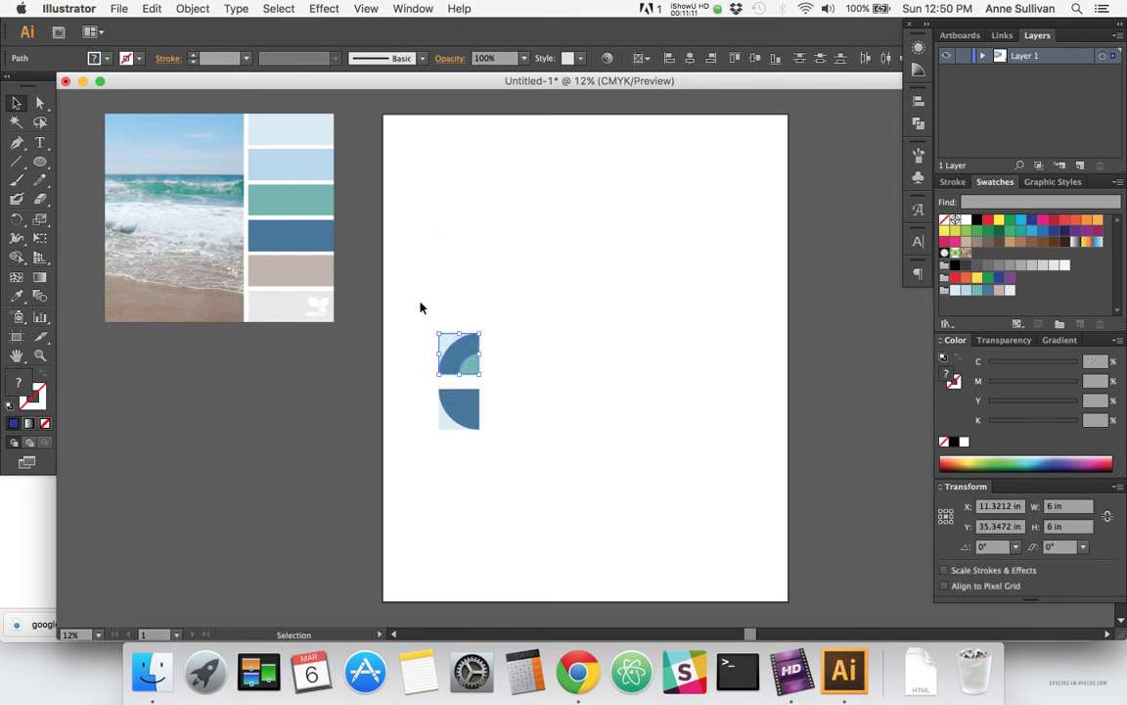
- Try moving only the dark blue arc up out of the upper block and undo the move
click(421, 304)
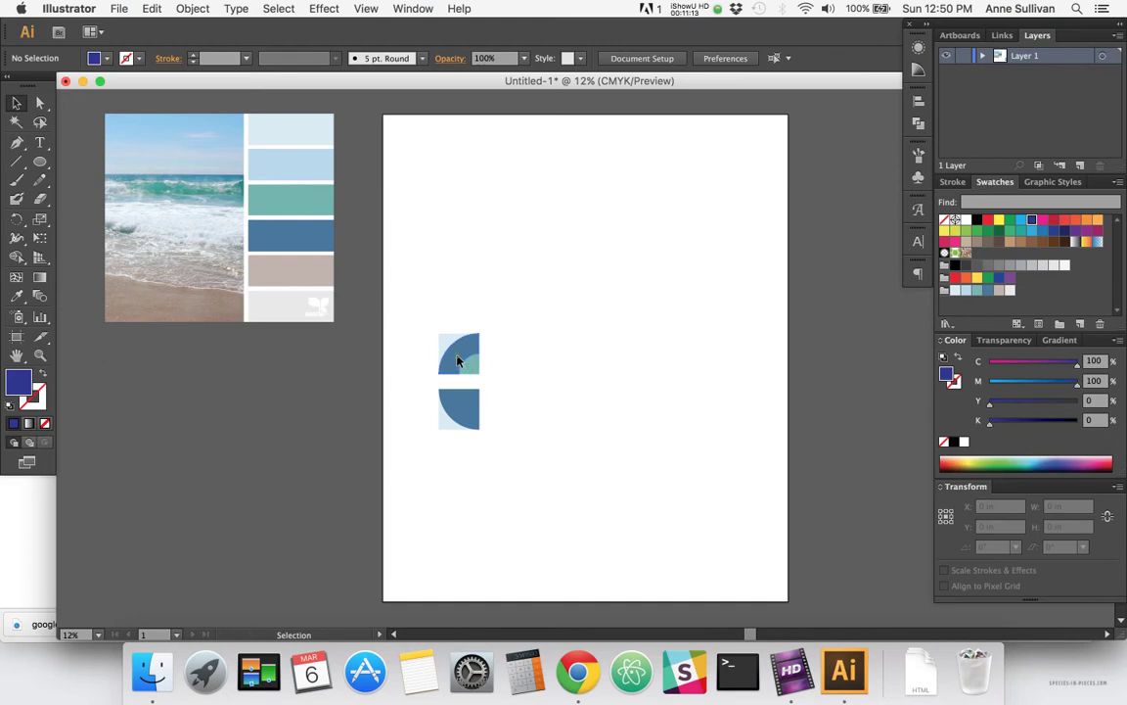
drag(457, 361, 457, 302)
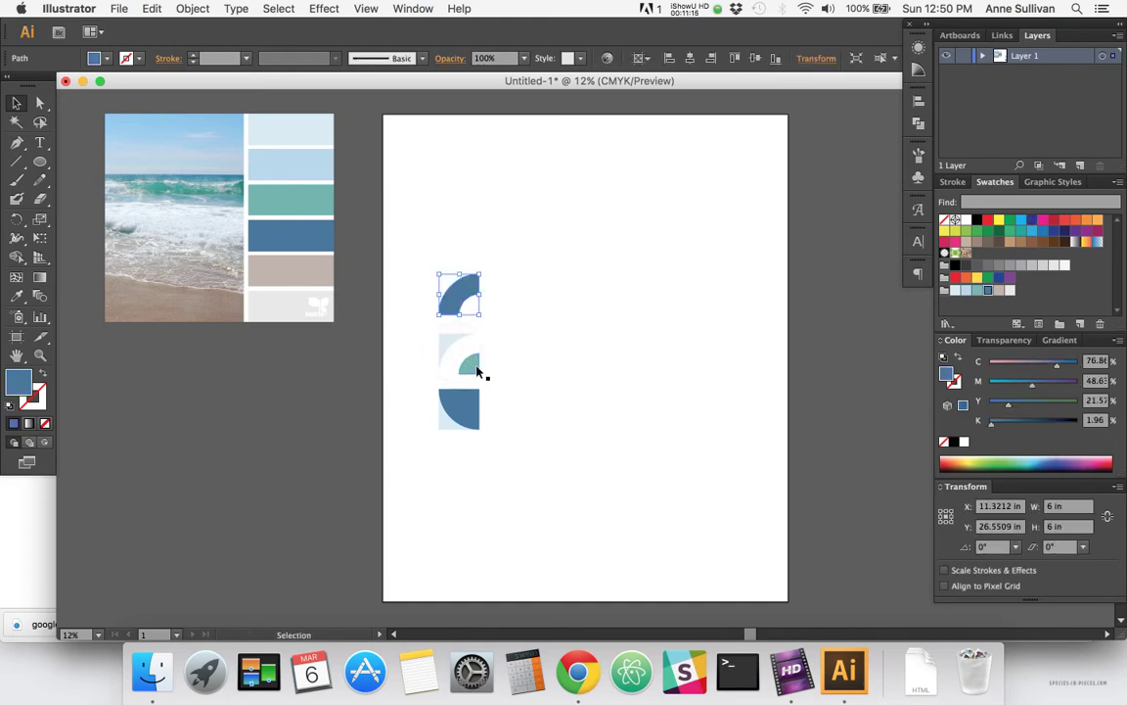
key(ctrl+z)
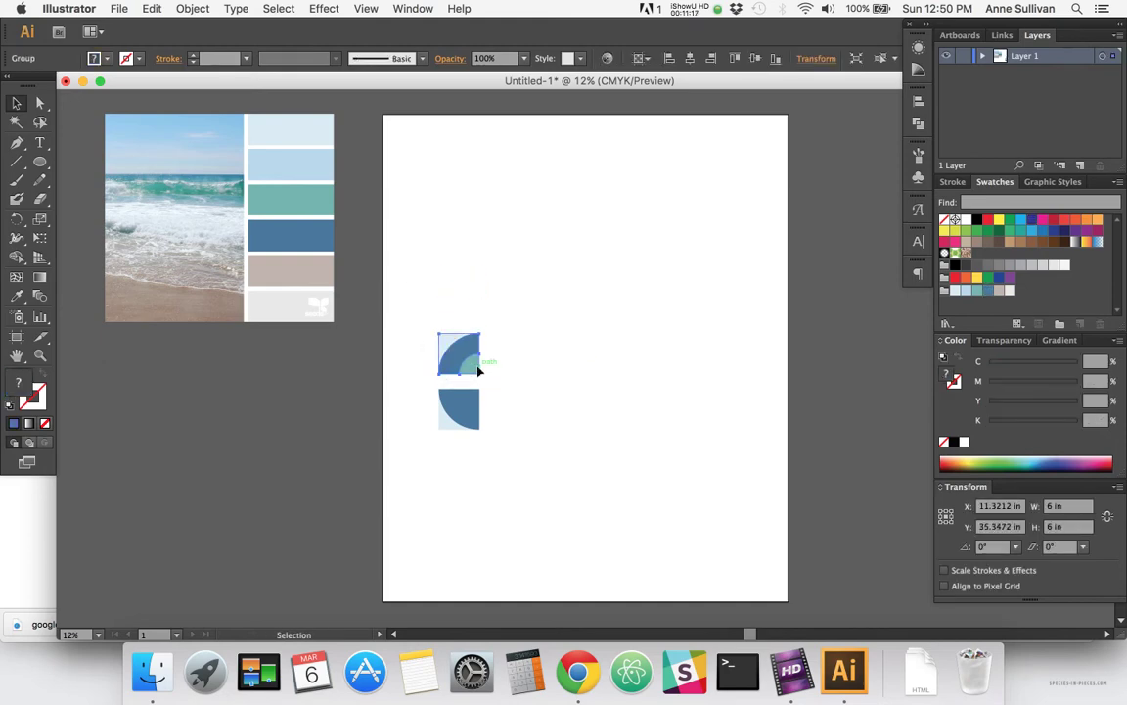
- Select both blocks and distribute their vertical spacing at 0 in, using the upper block as the key object
click(433, 309)
drag(453, 345, 487, 376)
drag(430, 323, 521, 481)
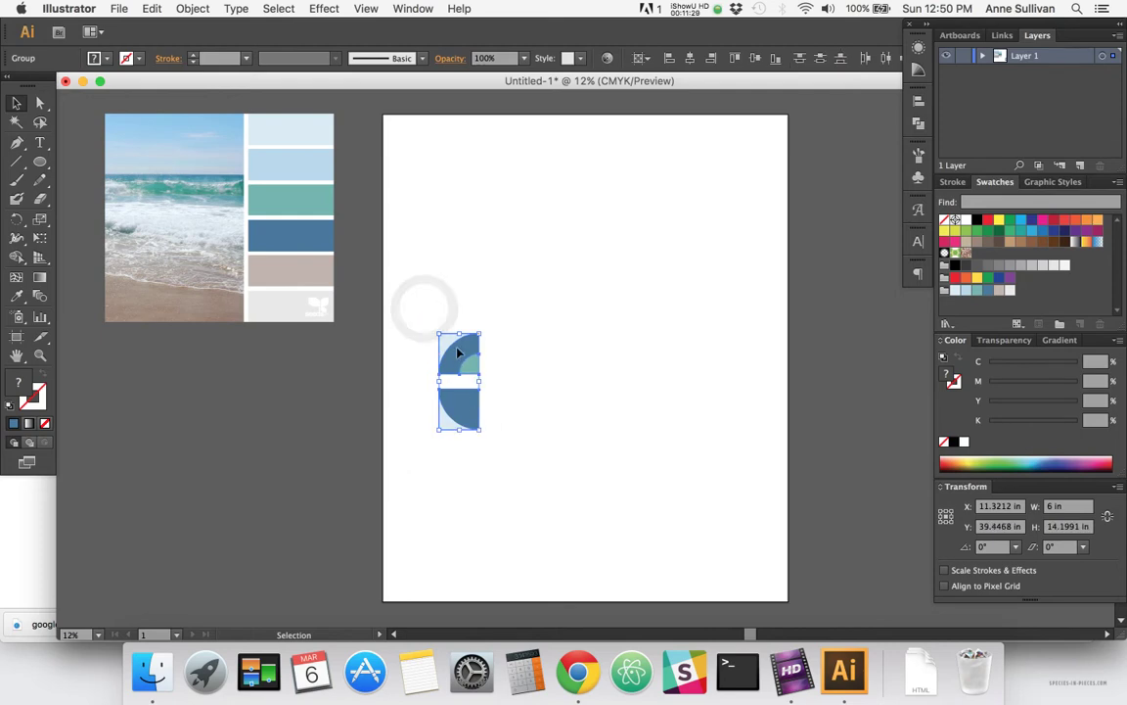
click(918, 103)
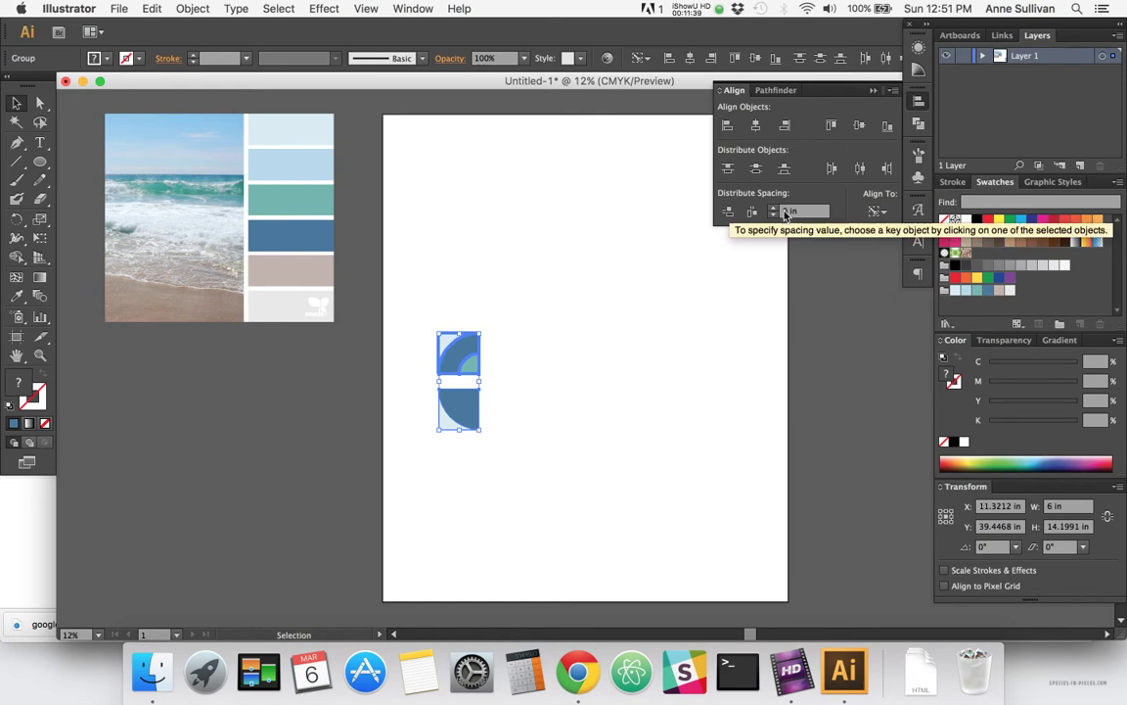
click(728, 211)
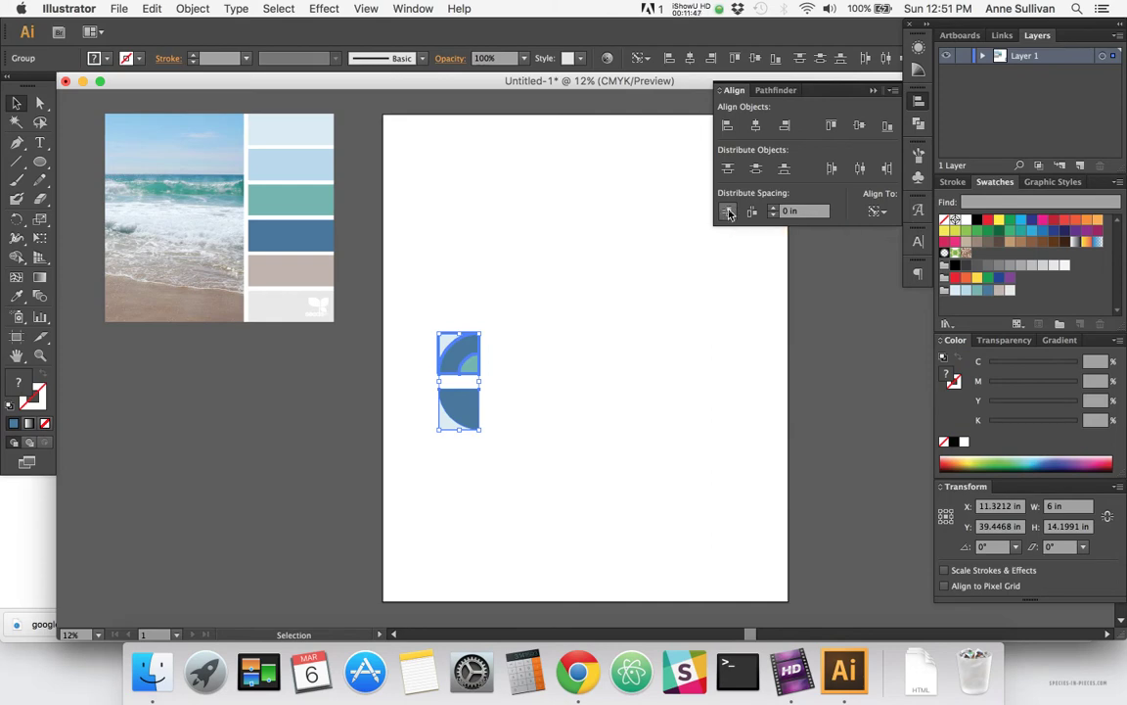
click(519, 347)
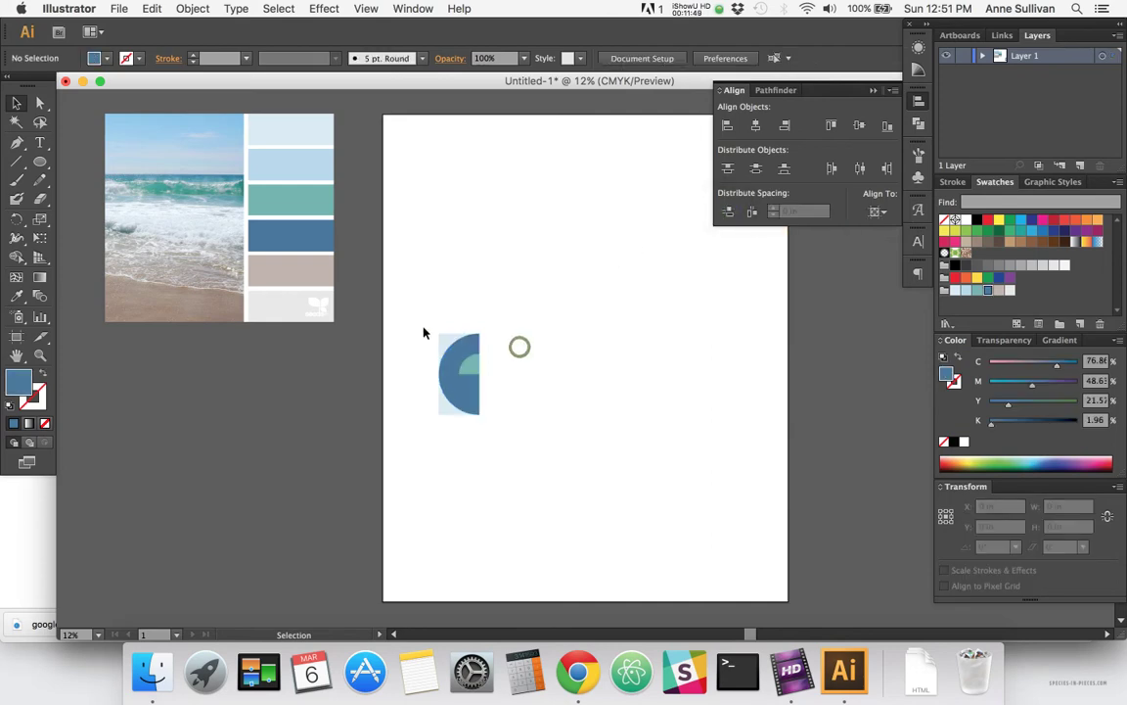
click(873, 89)
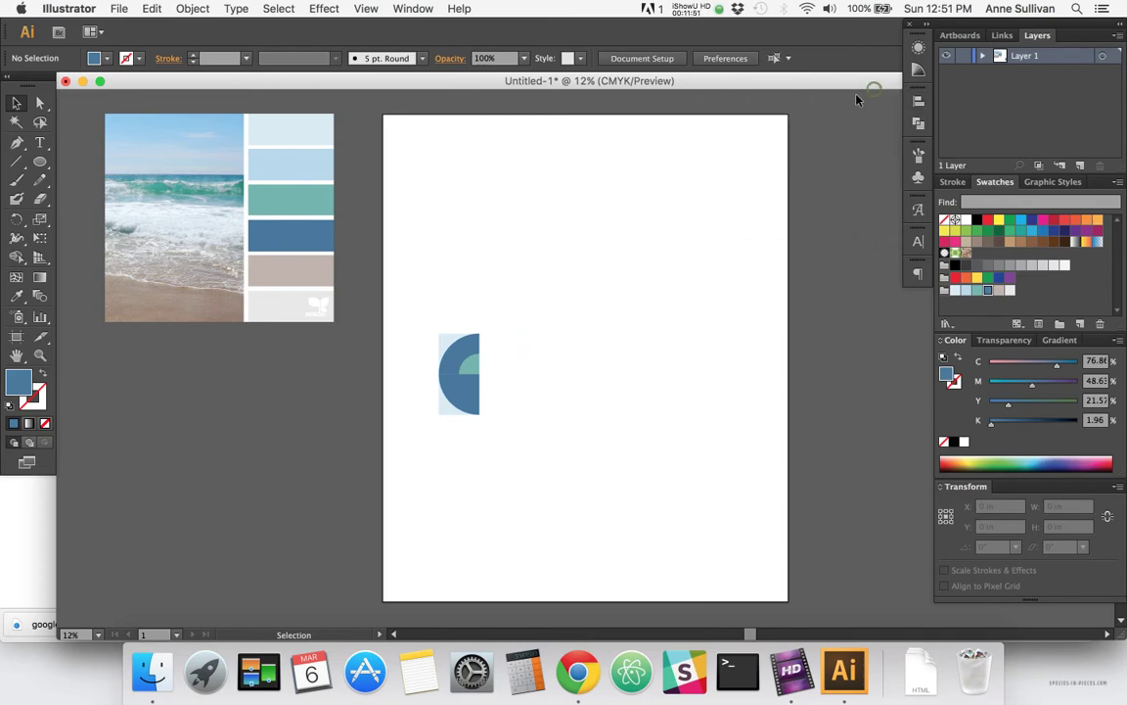
drag(427, 318, 500, 453)
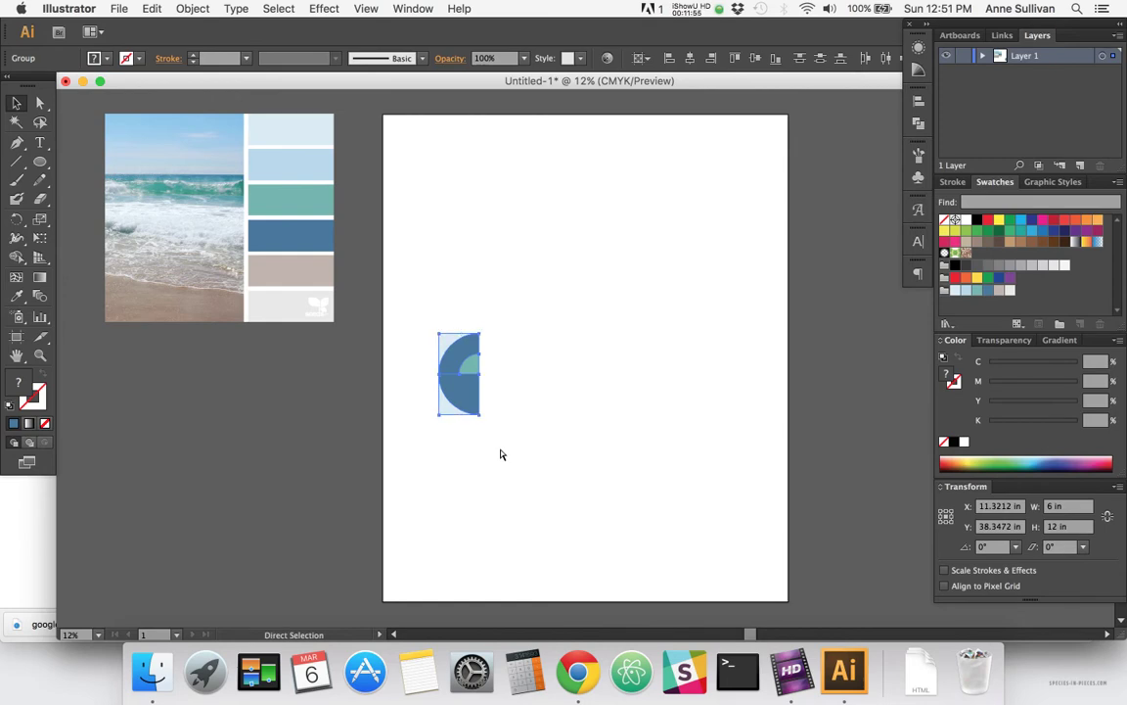
key(v)
key(a)
key(v)
key(a)
key(v)
click(415, 303)
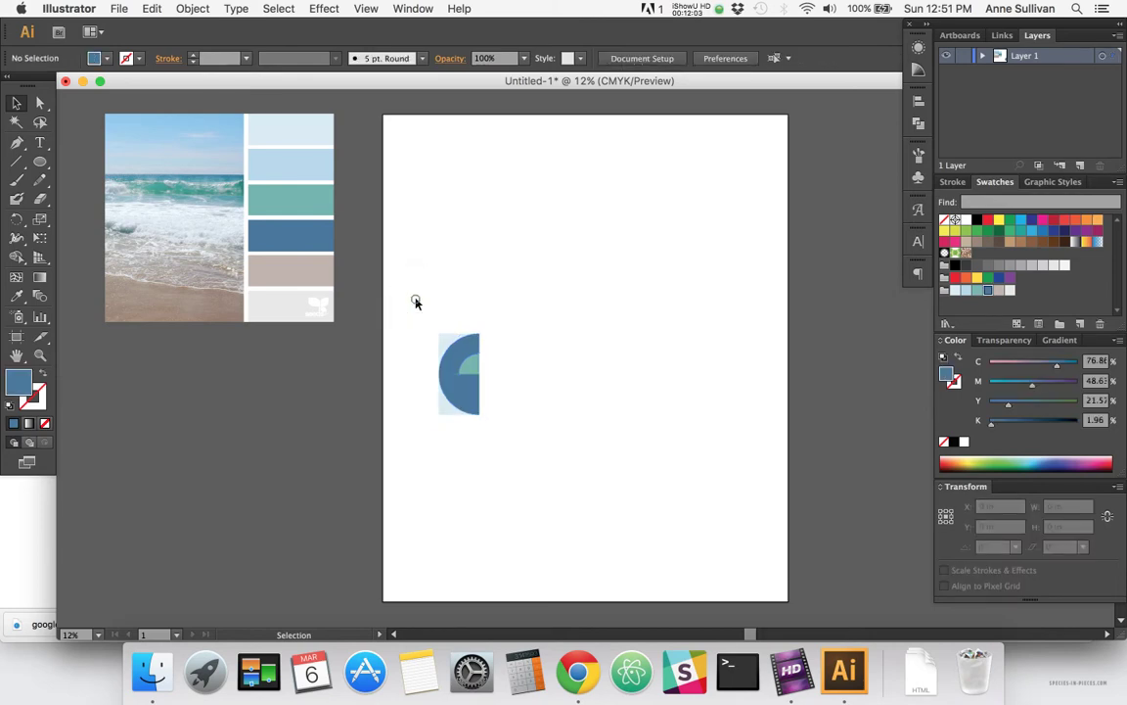
- Paste a copy of the two stacked blocks in the middle of the artboard and delete the copy
drag(415, 300, 487, 449)
key(a)
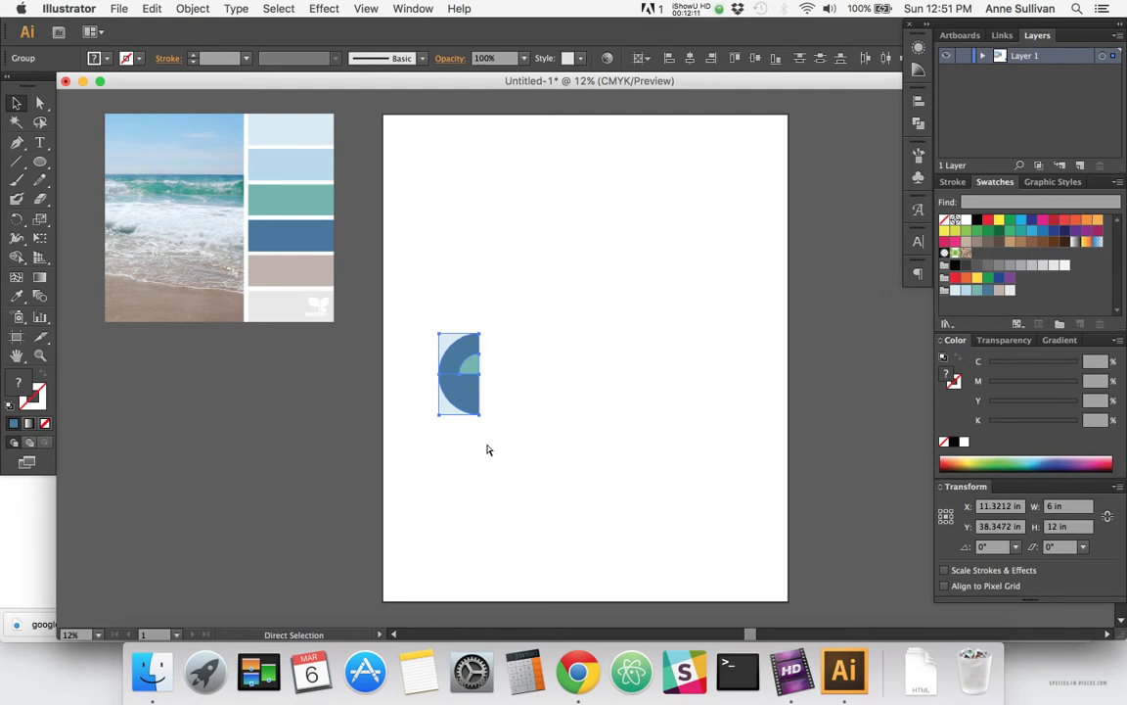
key(super+d)
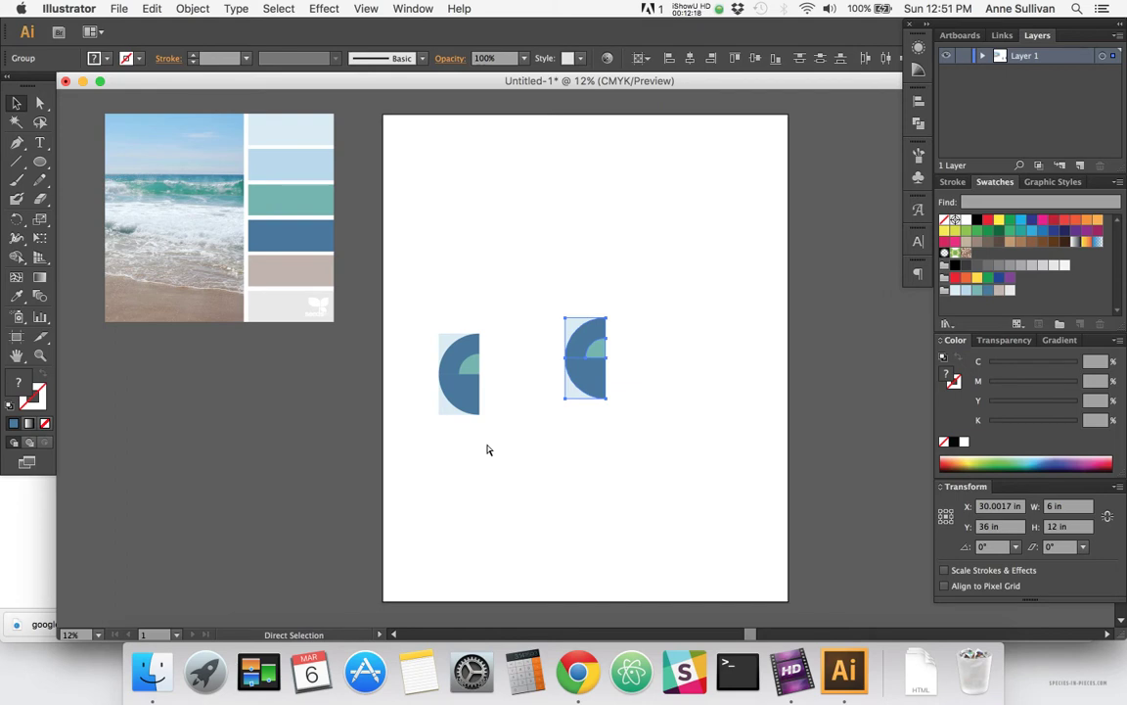
key(v)
key(Delete)
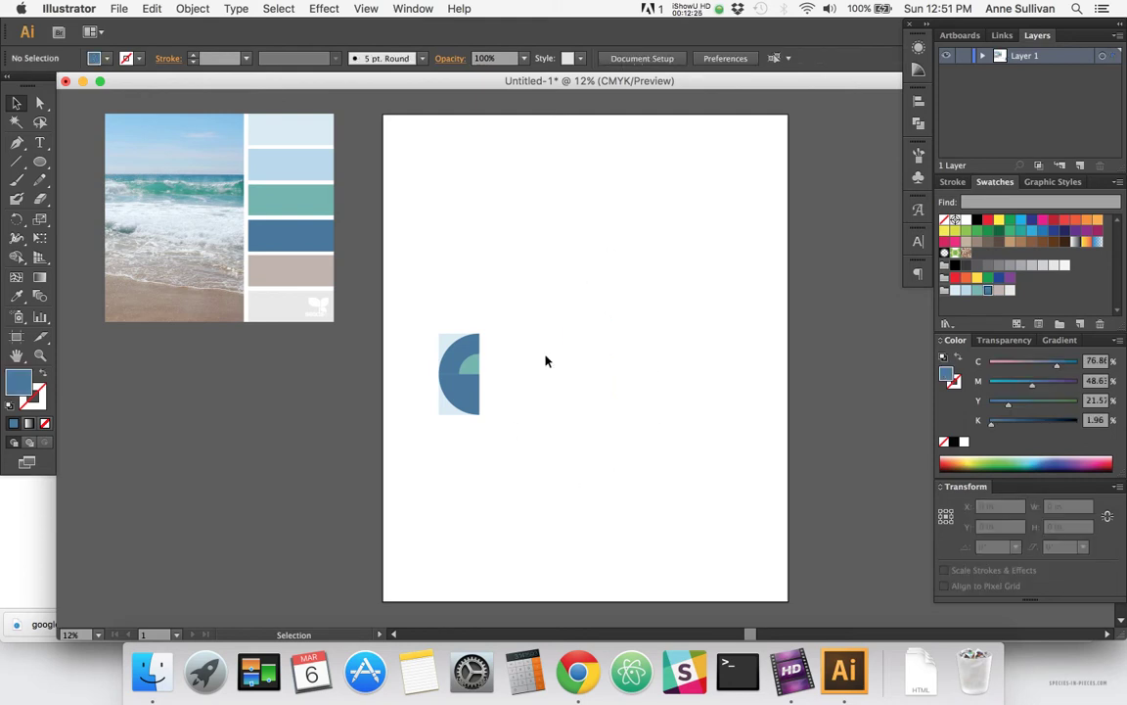
- Duplicate the two stacked blocks directly to their right and rotate the copy 180° to complete a full circle
drag(423, 316, 509, 462)
key(a)
key(v)
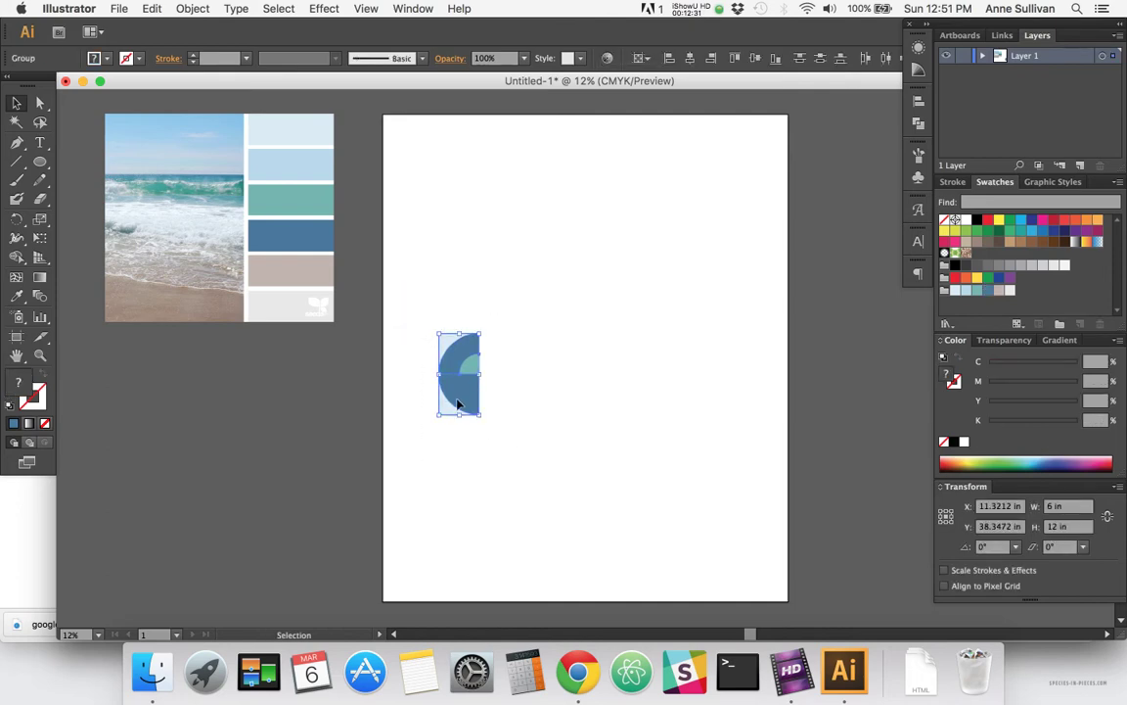
drag(457, 402, 498, 405)
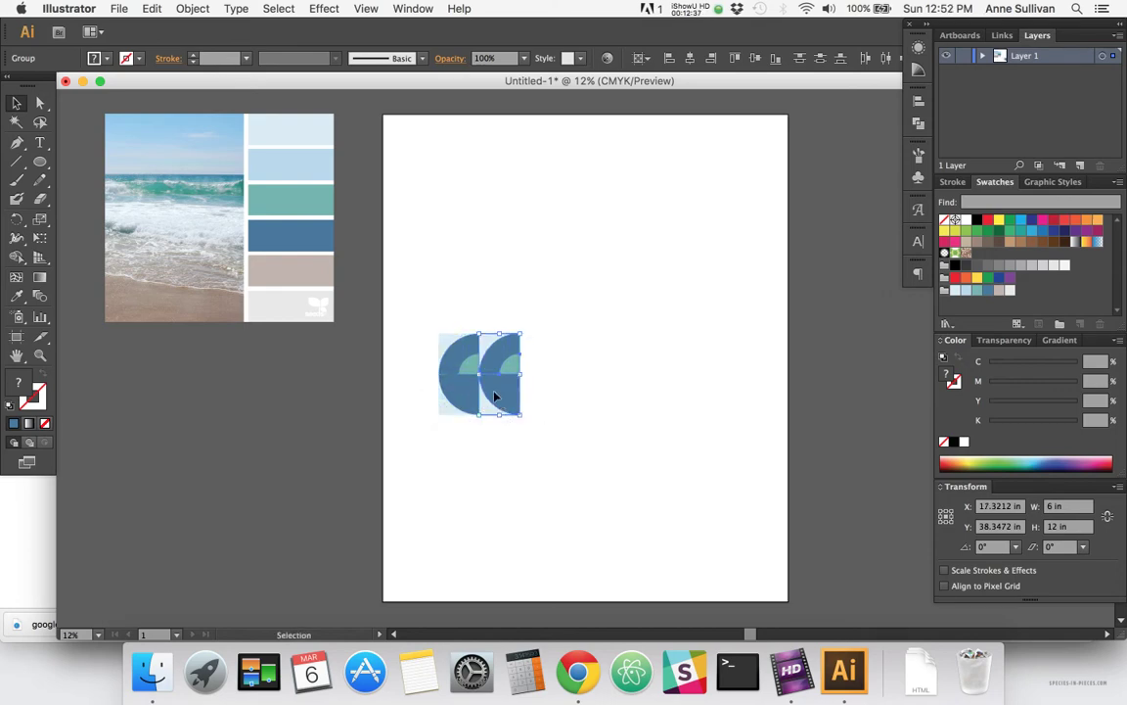
key(super+z)
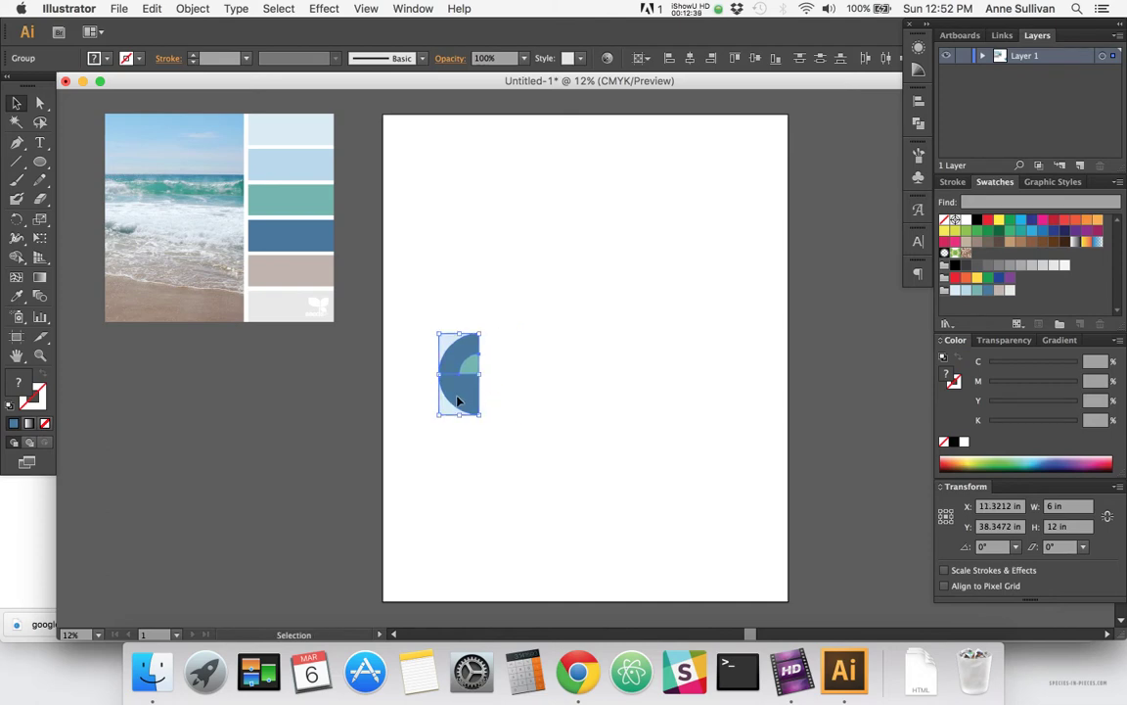
drag(457, 400, 497, 398)
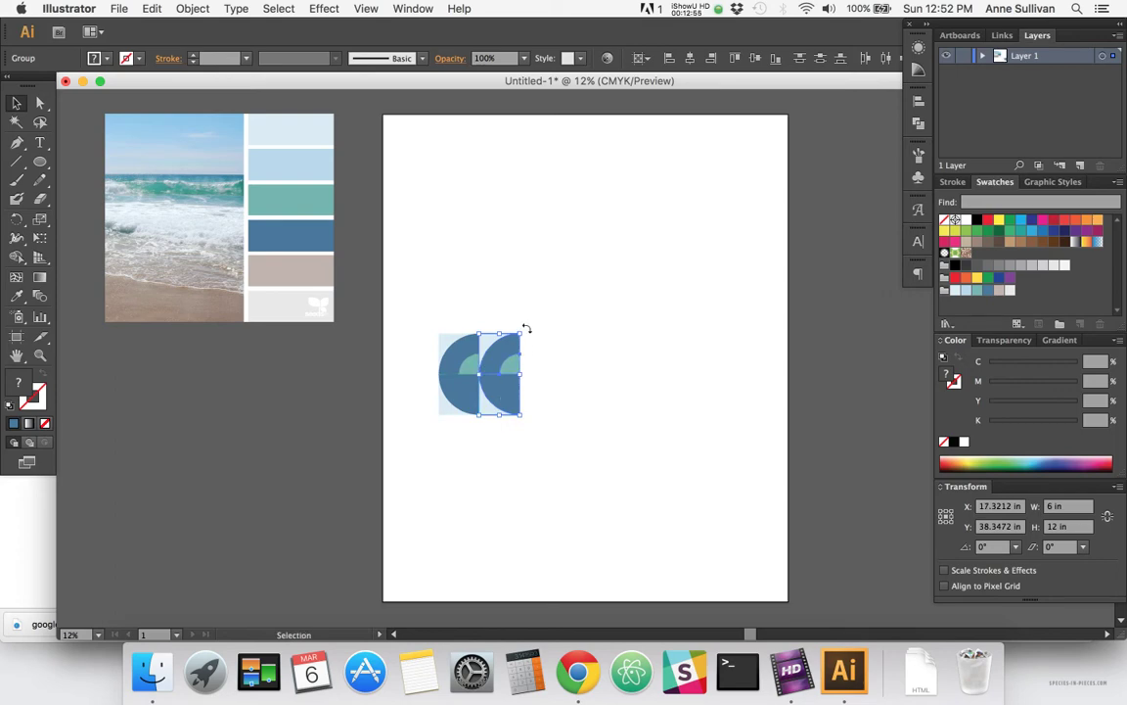
drag(526, 329, 469, 421)
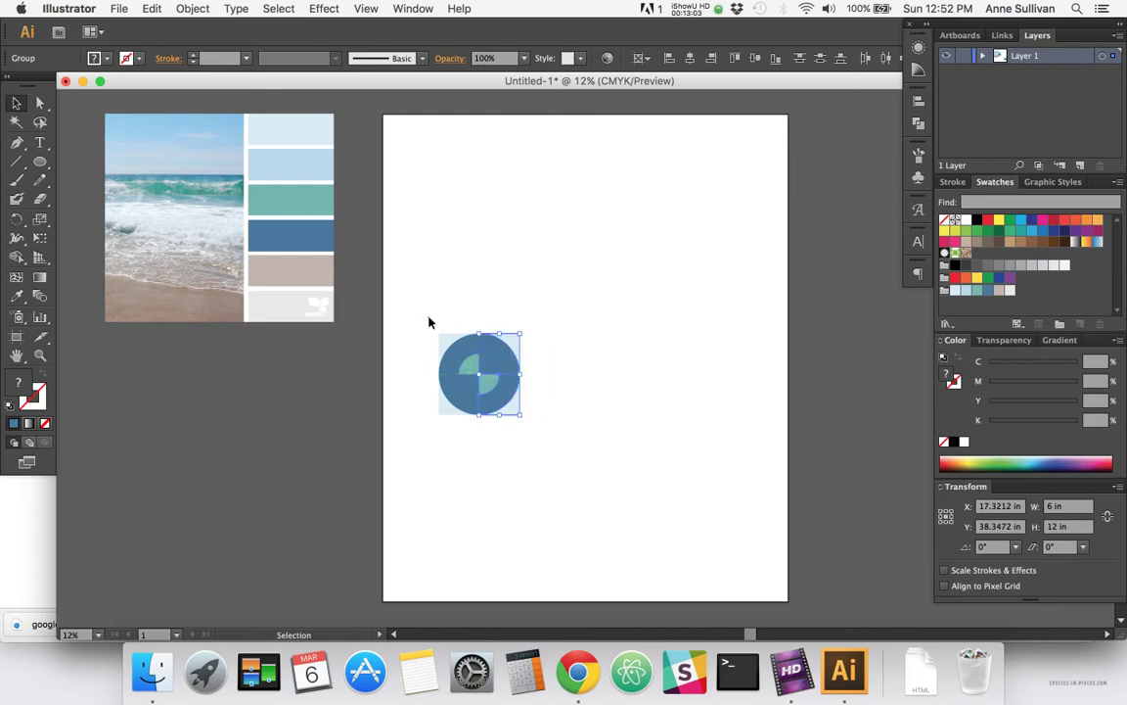
click(428, 322)
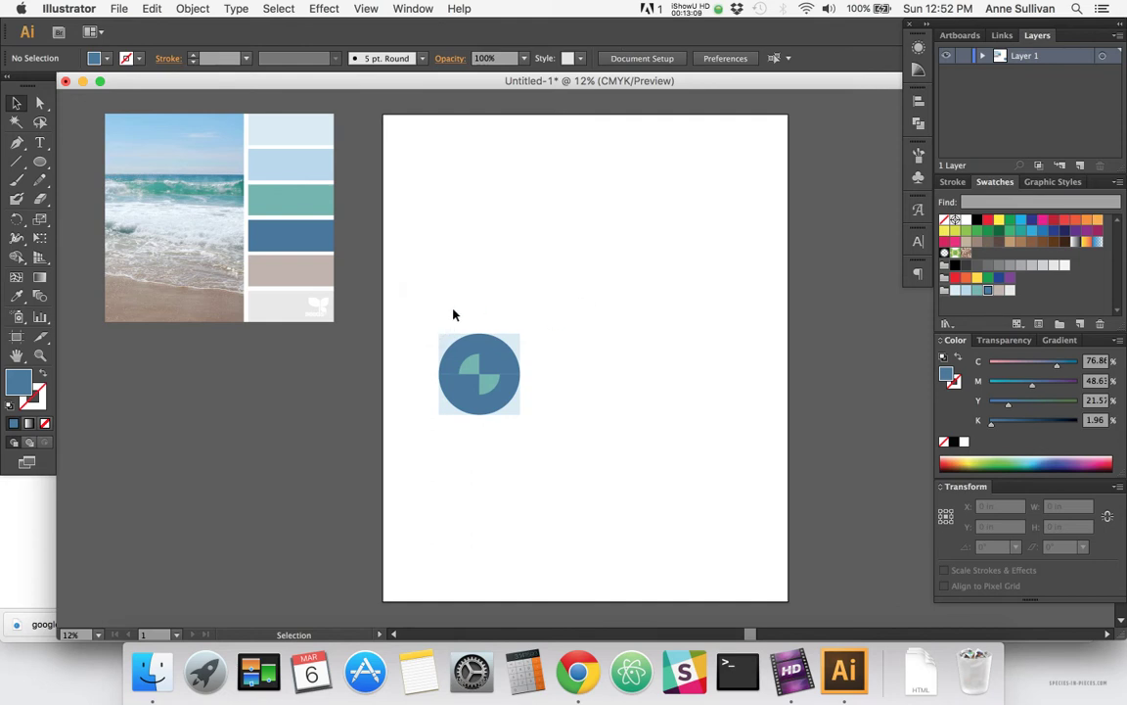
- Duplicate the 12 in circle block directly to its right and rotate the copy 90°
click(457, 368)
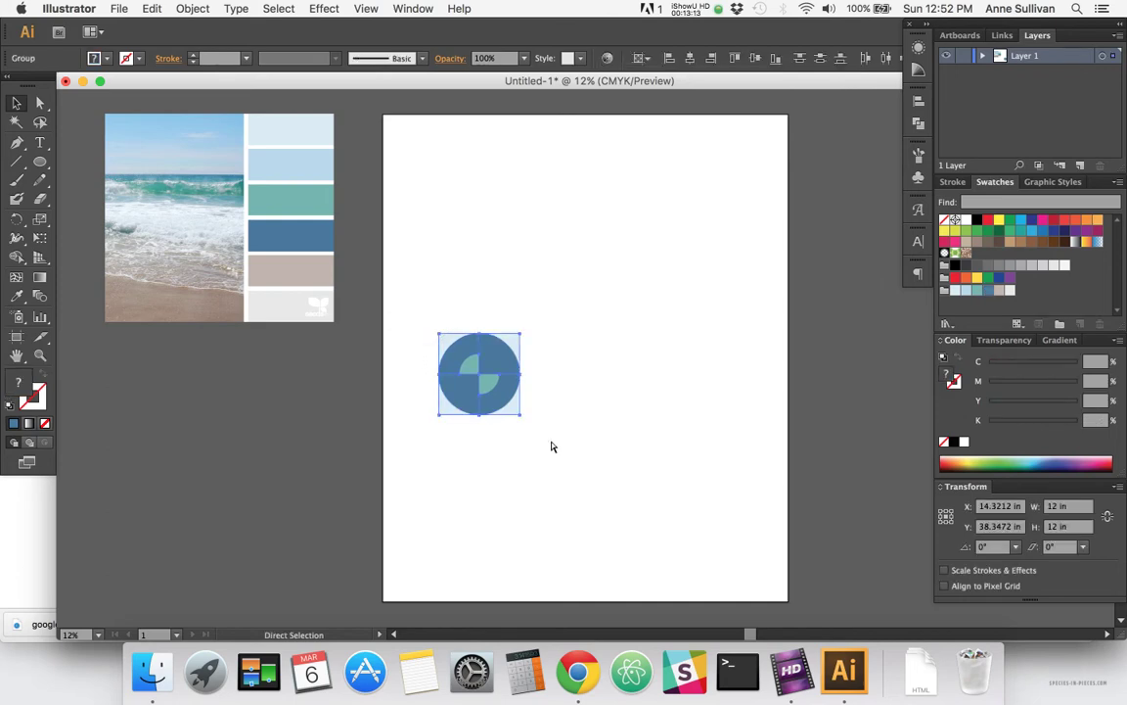
key(v)
drag(461, 393, 542, 393)
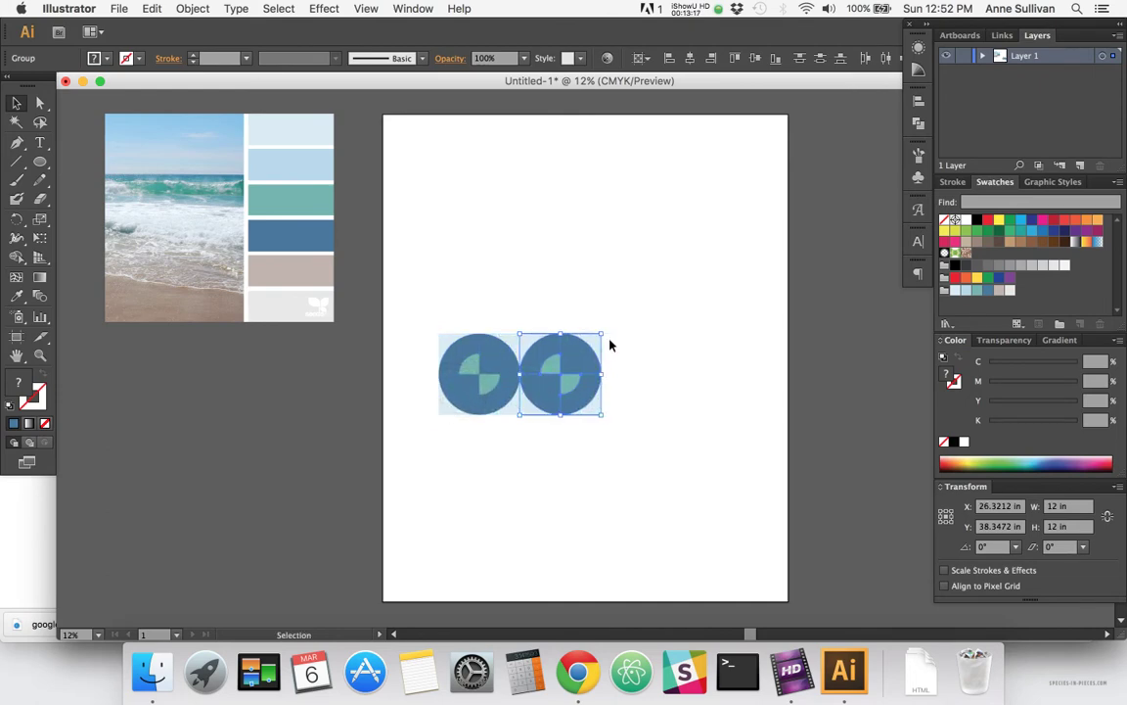
drag(607, 330, 621, 428)
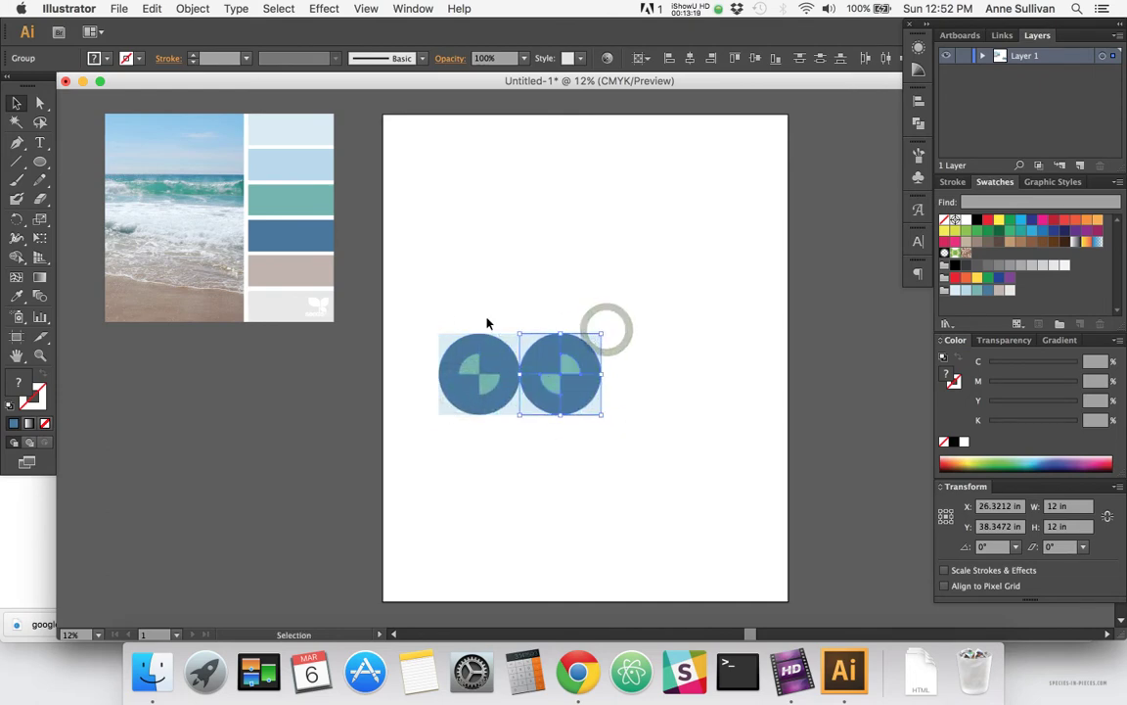
click(453, 315)
- Duplicate the first circle block to the right end of the row as the third circle
drag(431, 315, 507, 431)
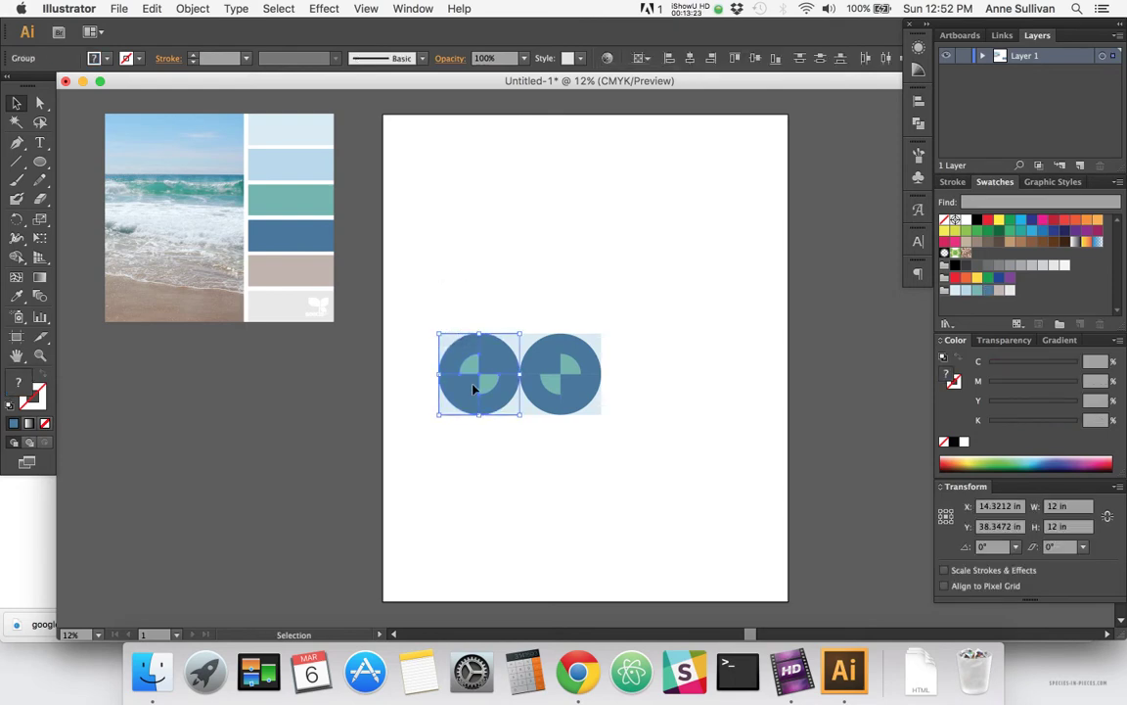
drag(472, 389, 637, 386)
click(423, 311)
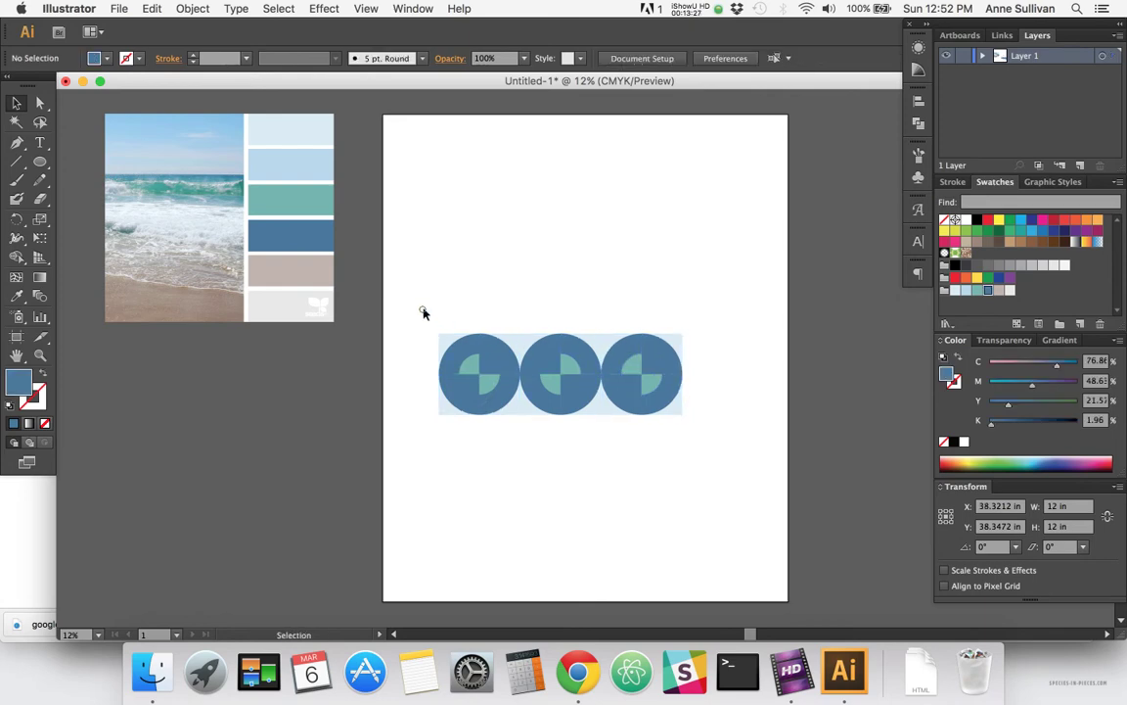
- Copy the row of three circles directly beneath itself and repeat the copy with Transform Again for a third row
drag(423, 311, 750, 418)
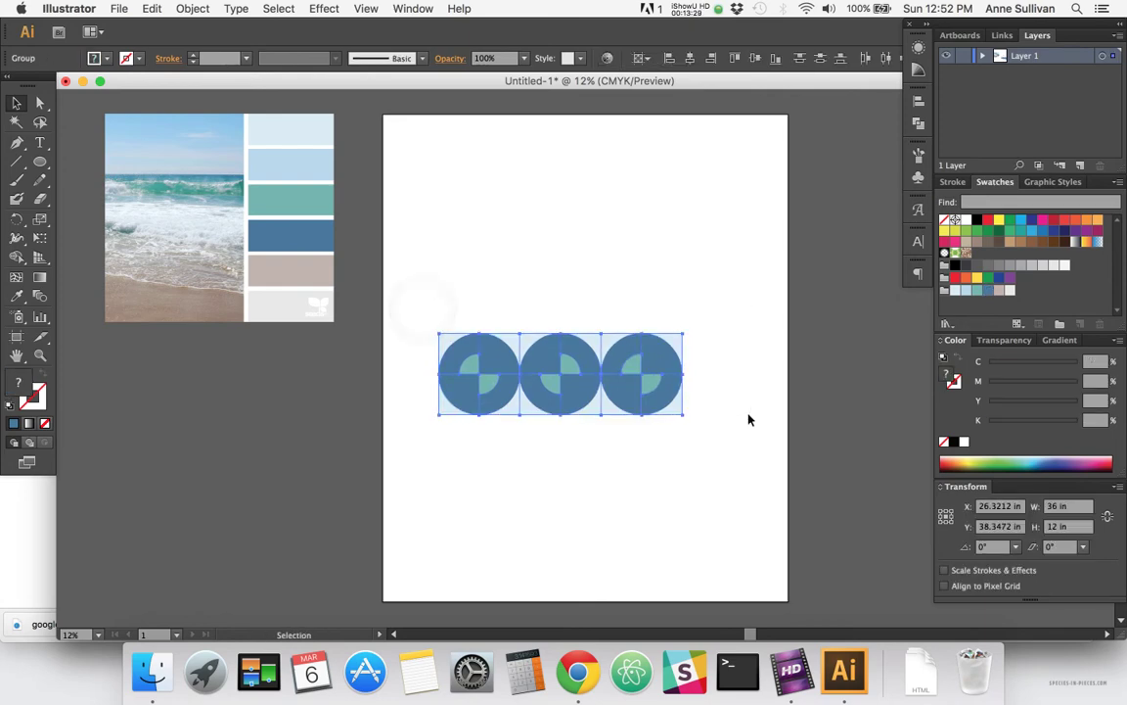
drag(645, 463, 645, 472)
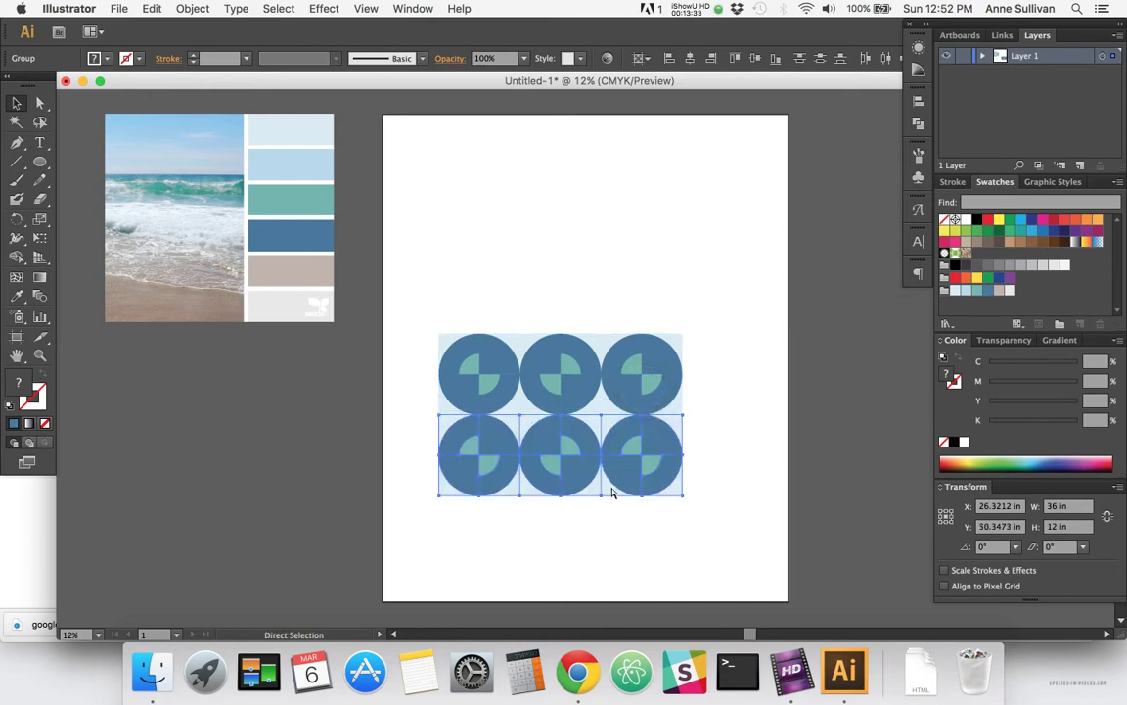
key(super+d)
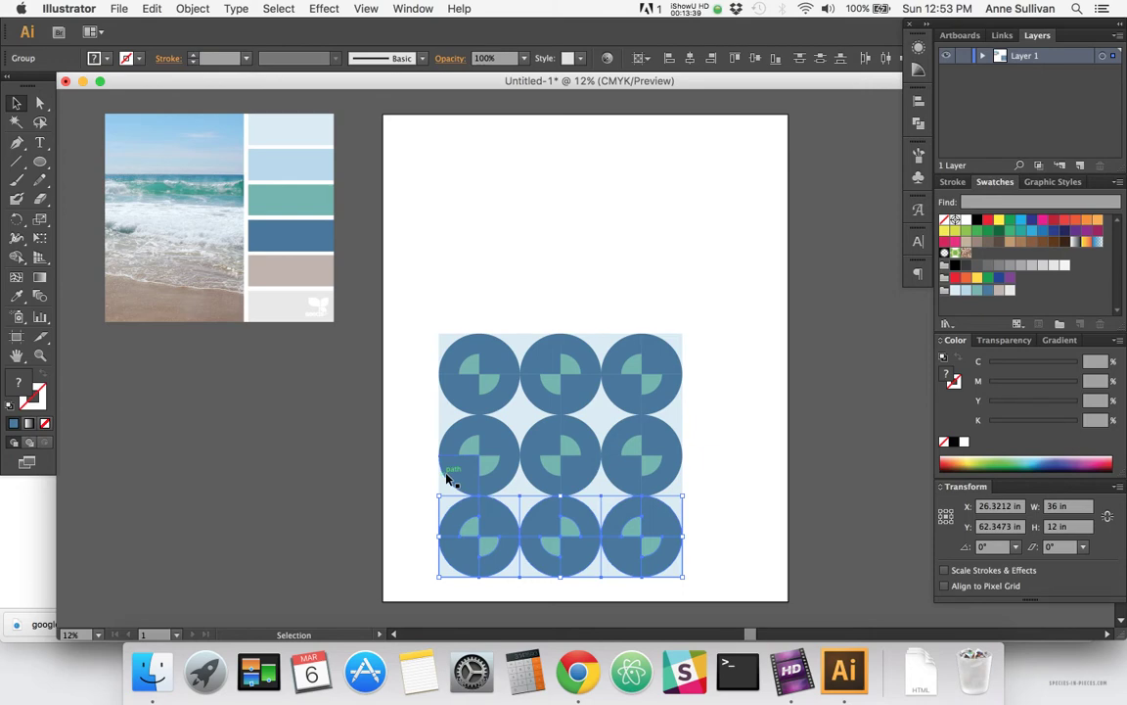
click(193, 9)
mouse_move(198, 31)
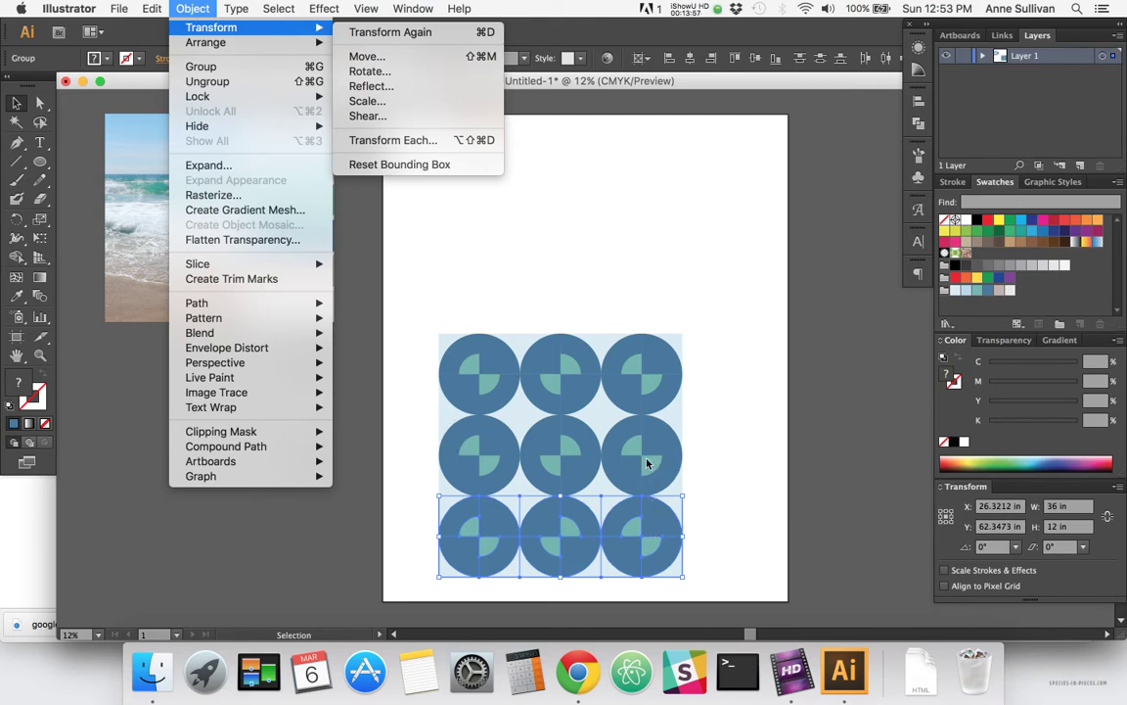
click(399, 415)
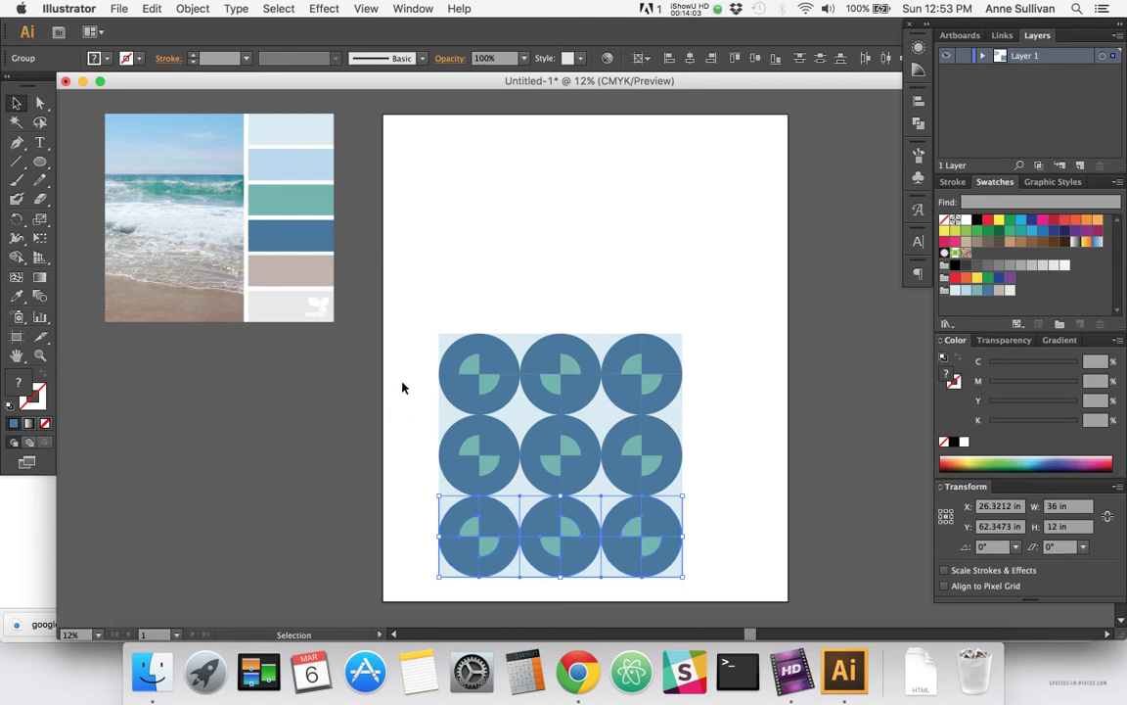
click(402, 382)
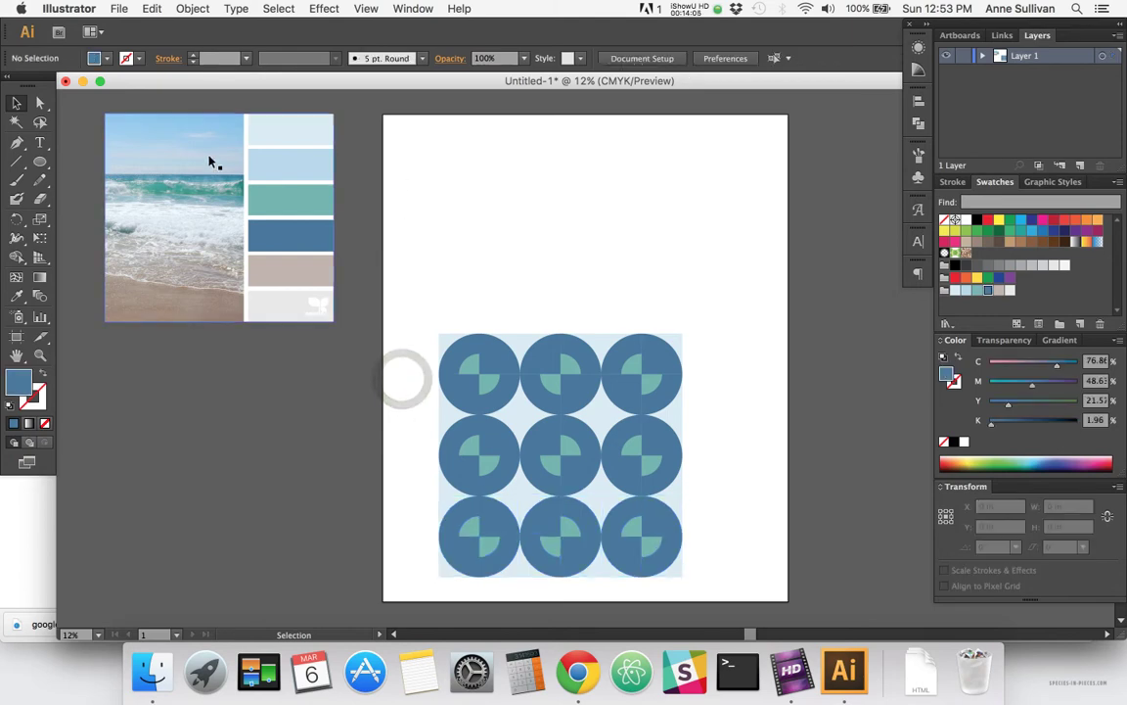
- Draw a 60 × 72 in rectangle that covers the whole artboard
click(39, 161)
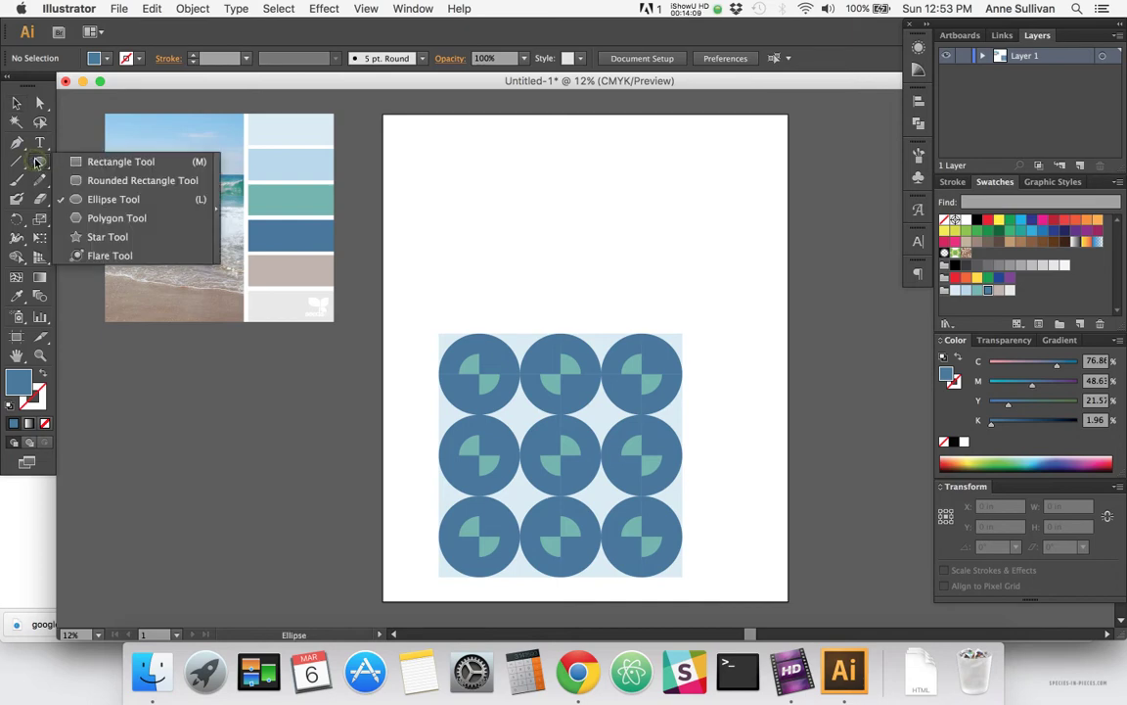
click(73, 162)
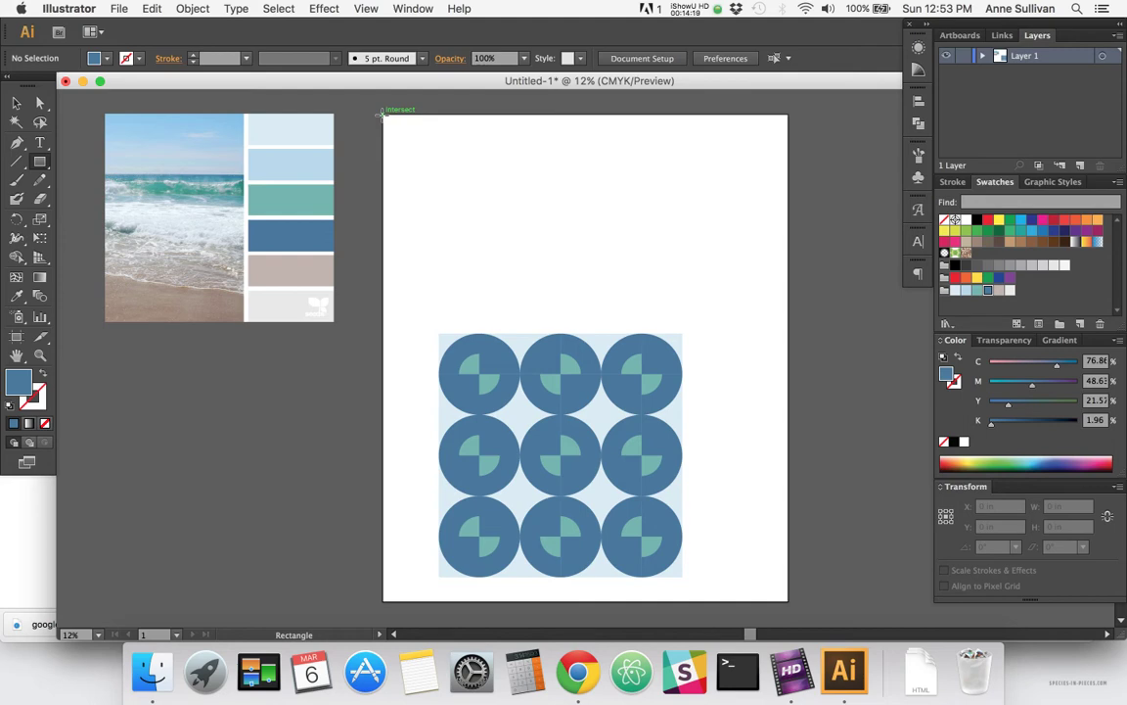
drag(383, 113, 790, 600)
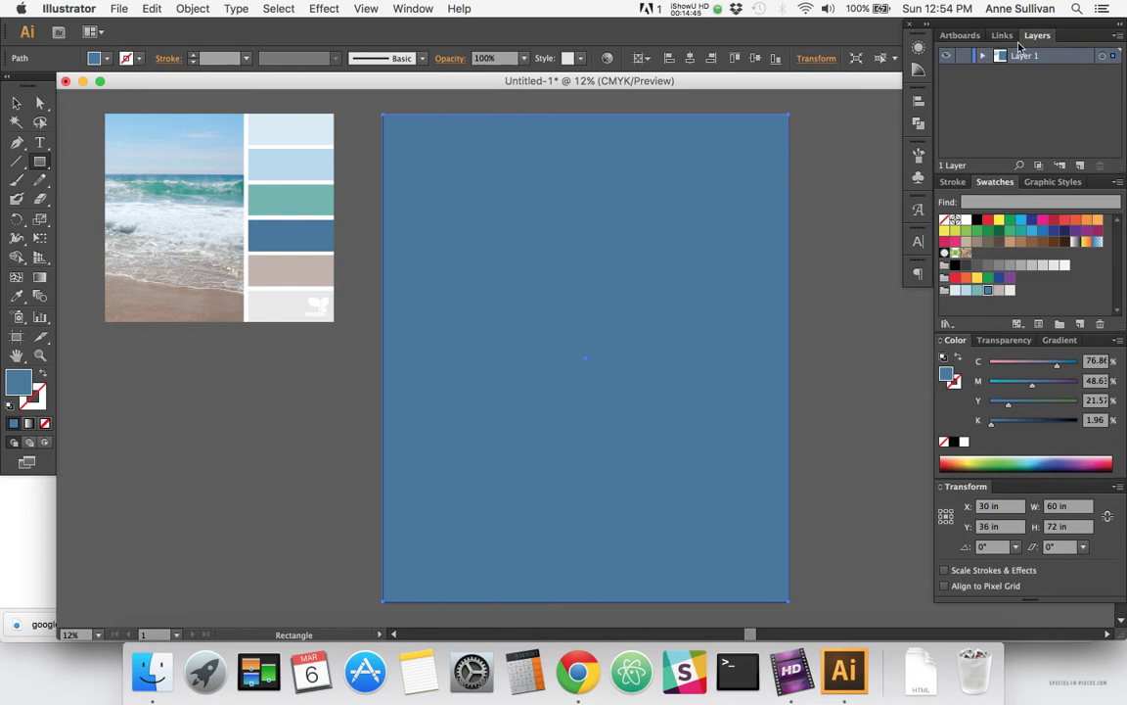
- Send the artboard-sized rectangle to the back, behind all the circle blocks
click(981, 57)
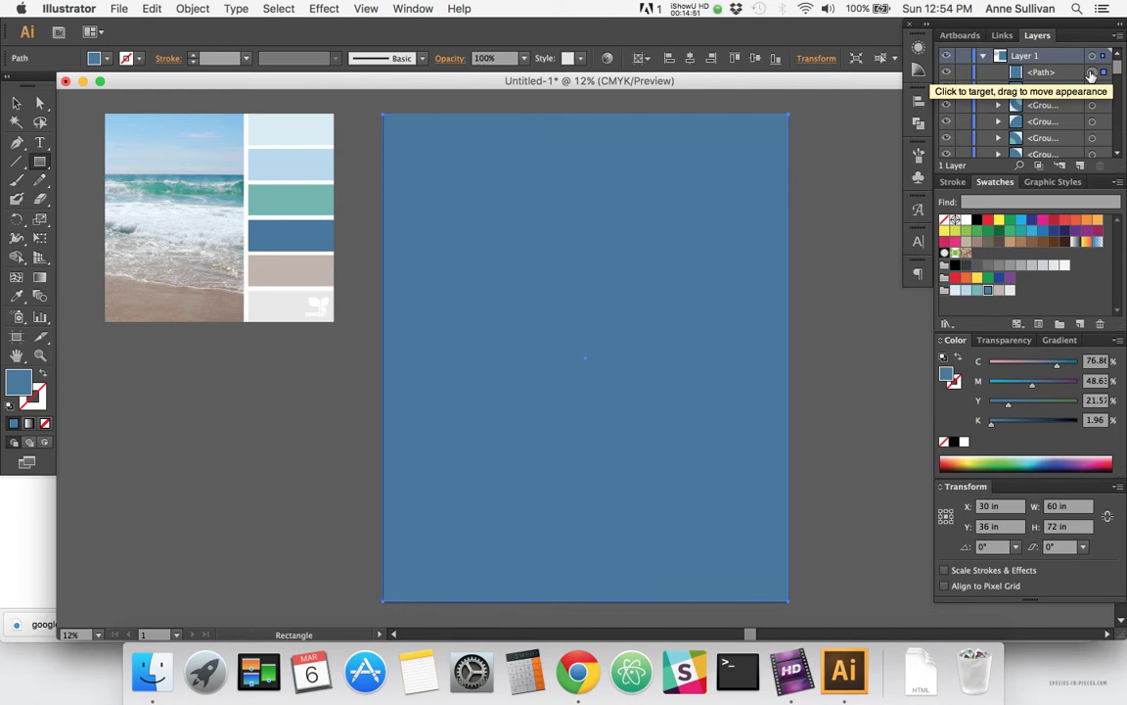
scroll(1053, 73, down, 5)
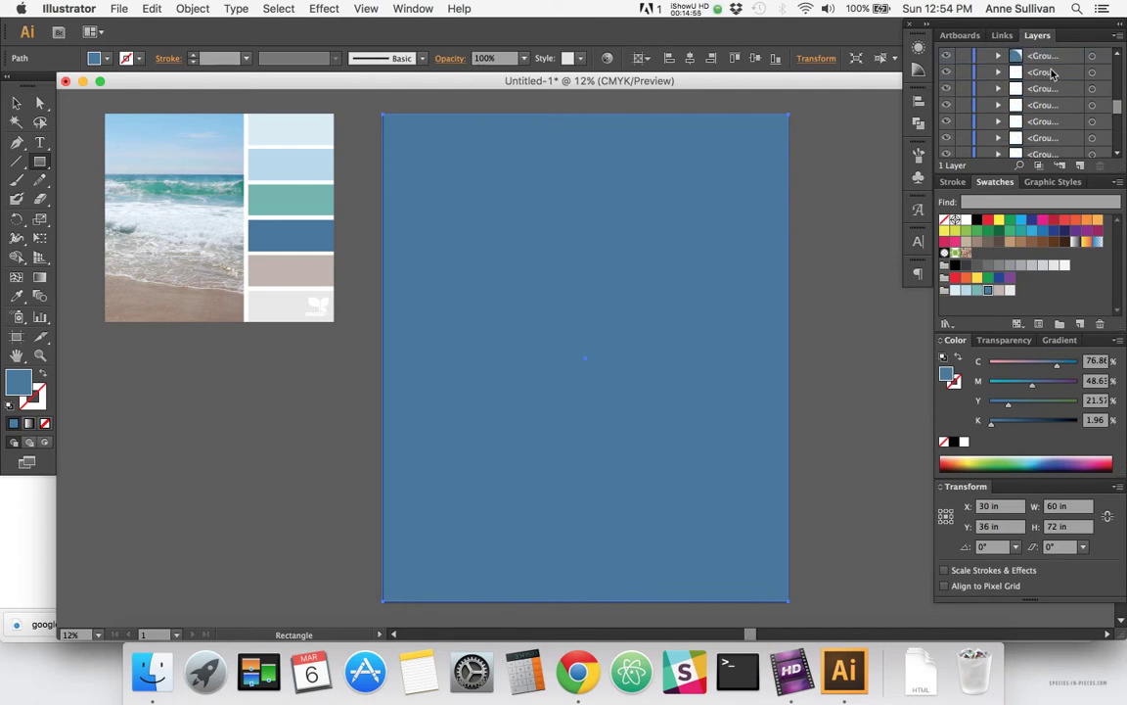
scroll(1053, 73, down, 3)
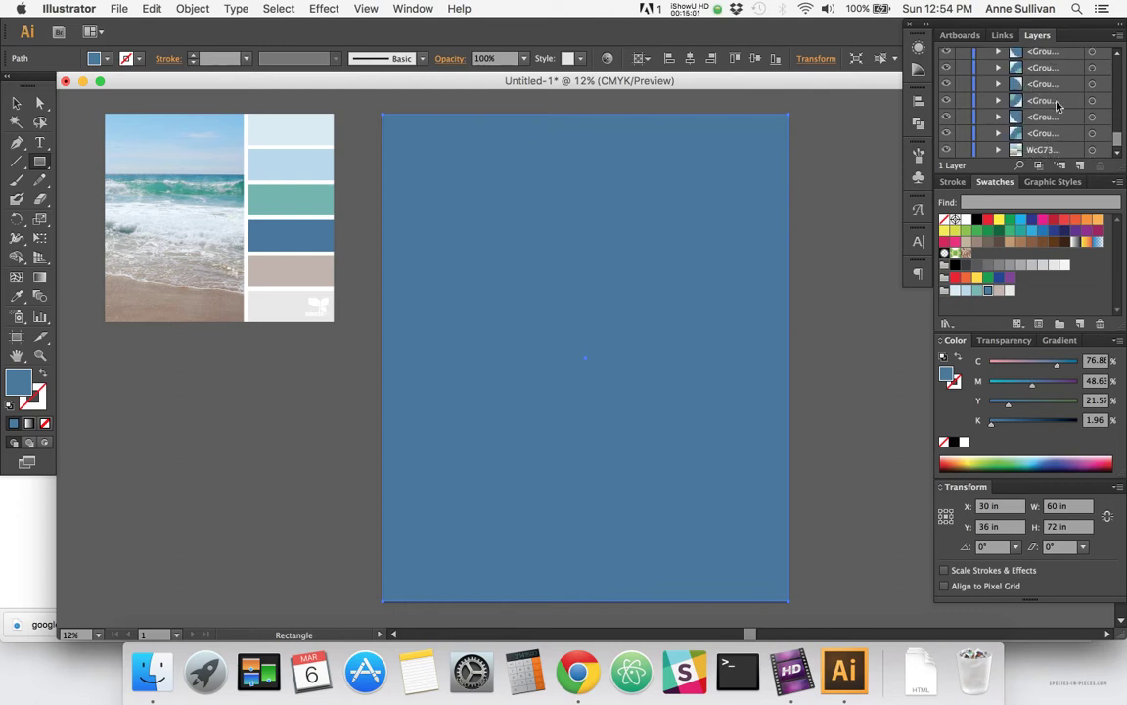
scroll(1053, 123, up, 5)
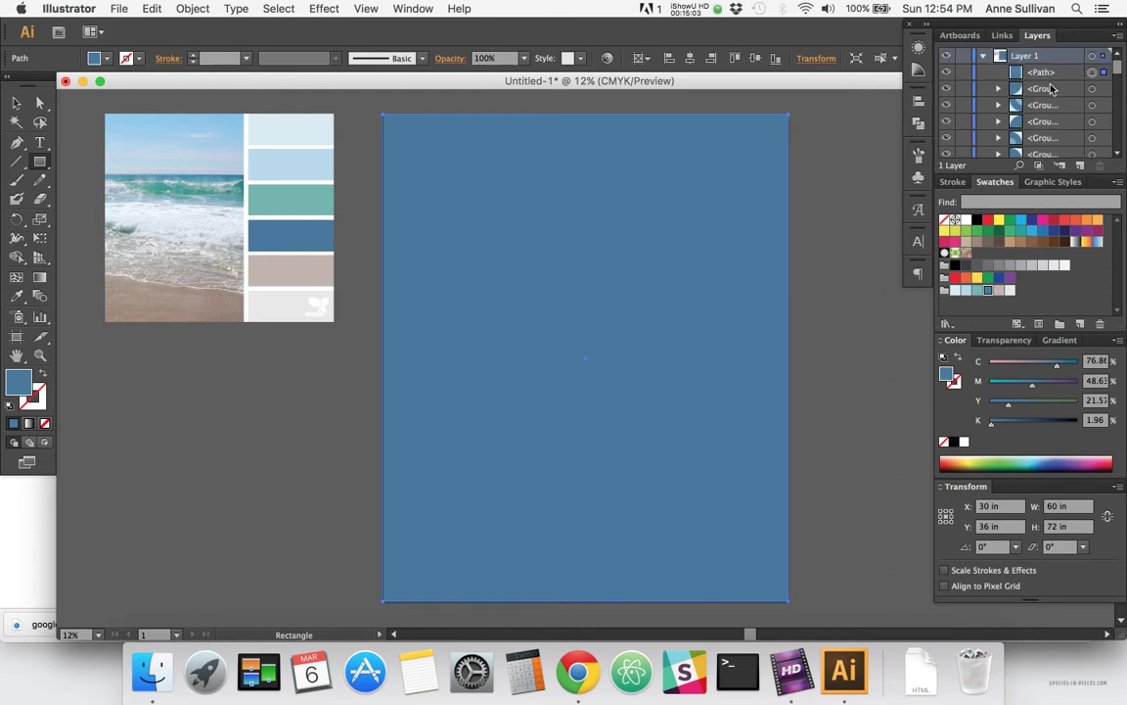
drag(1042, 72, 1054, 130)
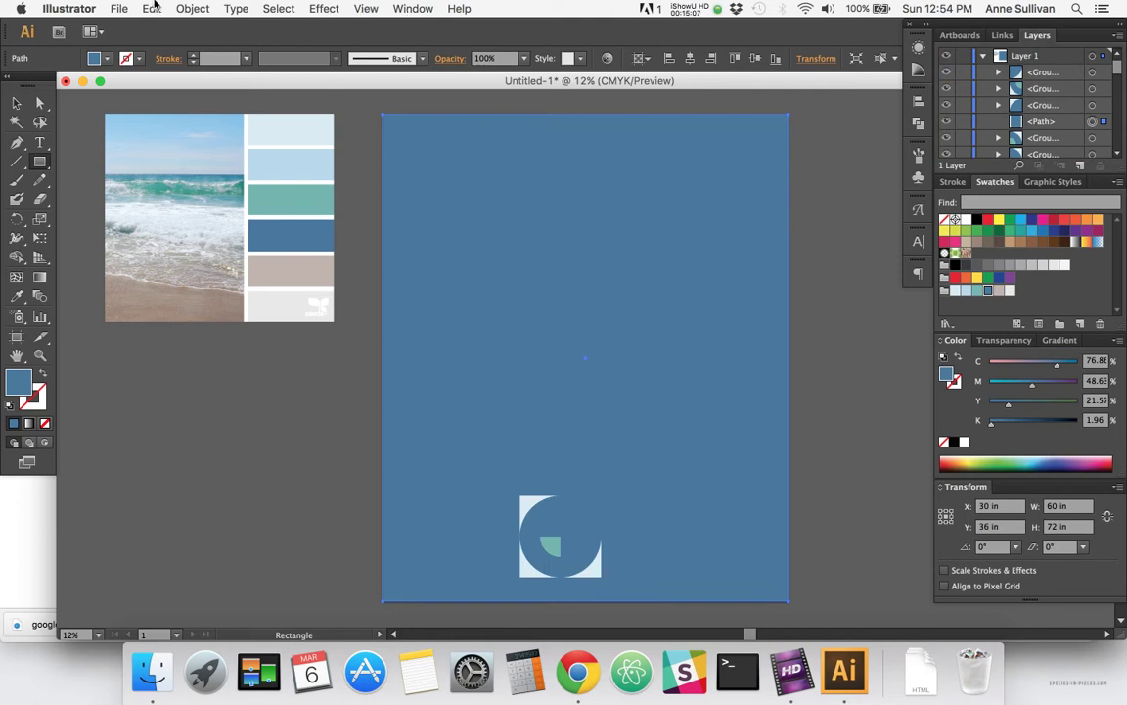
click(201, 9)
mouse_move(209, 49)
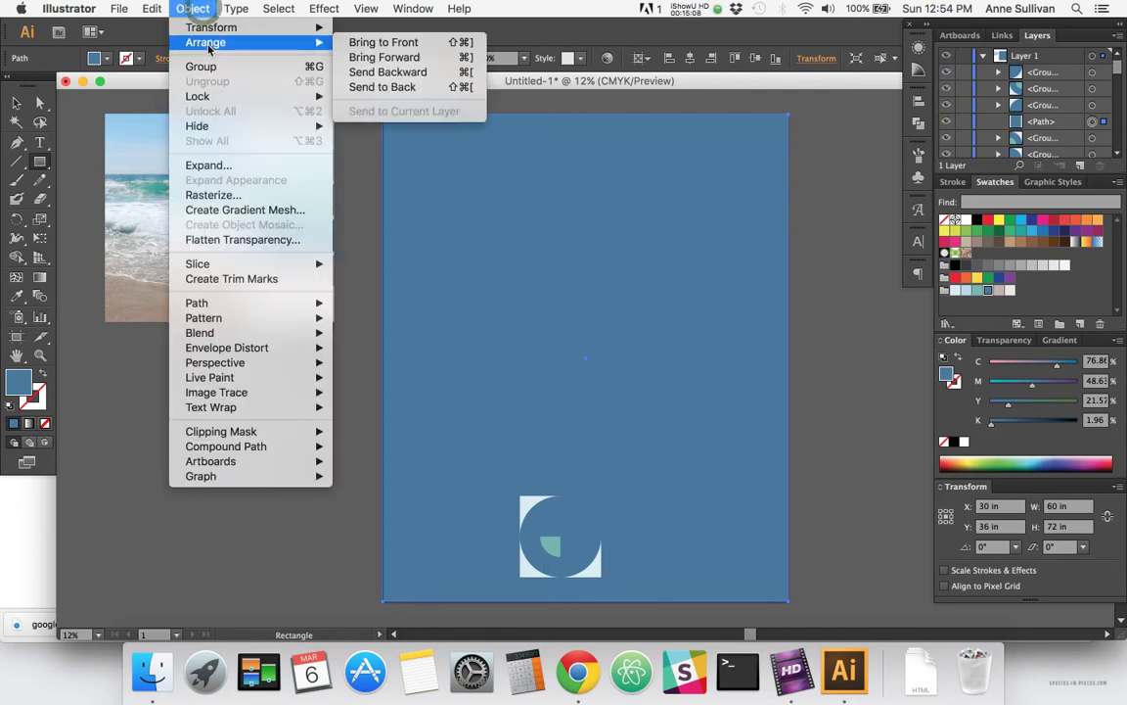
click(382, 87)
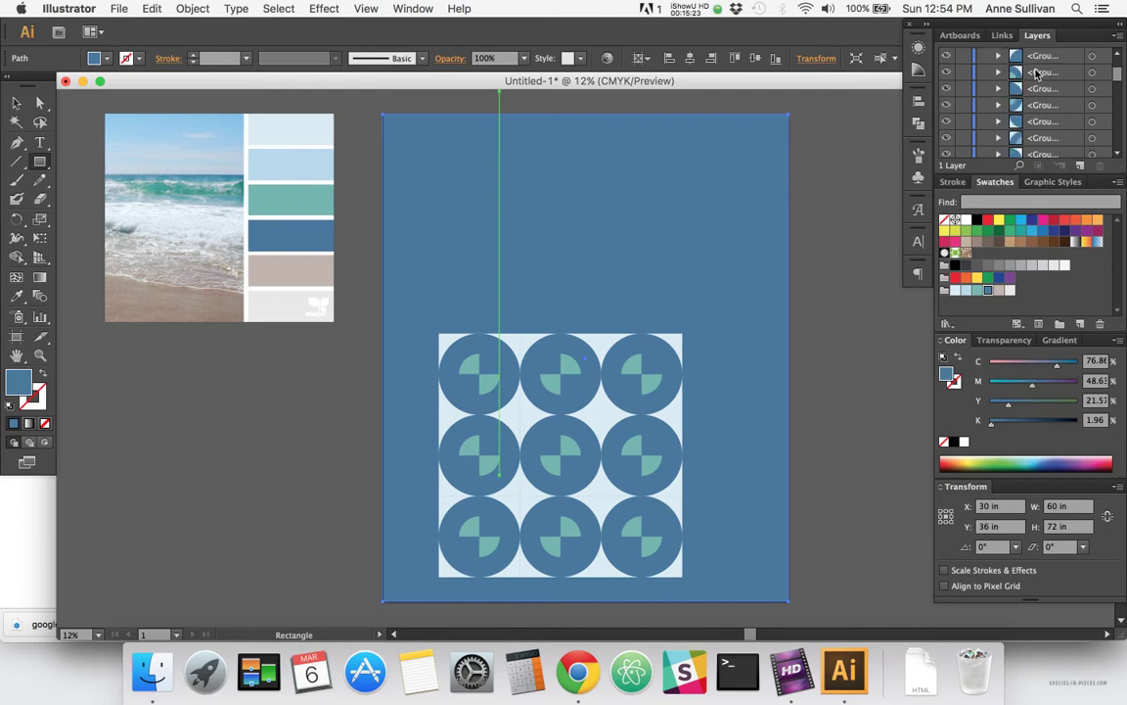
- Fill the background rectangle with the lightest blue palette swatch and deselect it
scroll(1027, 137, down, 3)
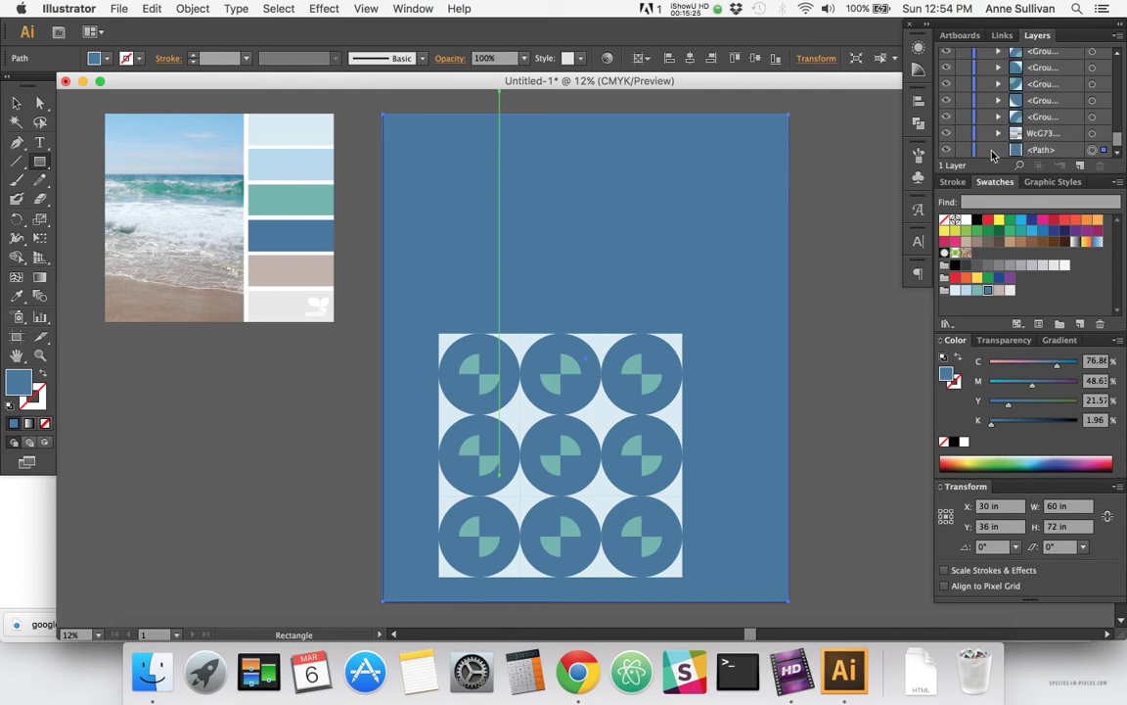
scroll(994, 137, up, 2)
scroll(993, 155, down, 1)
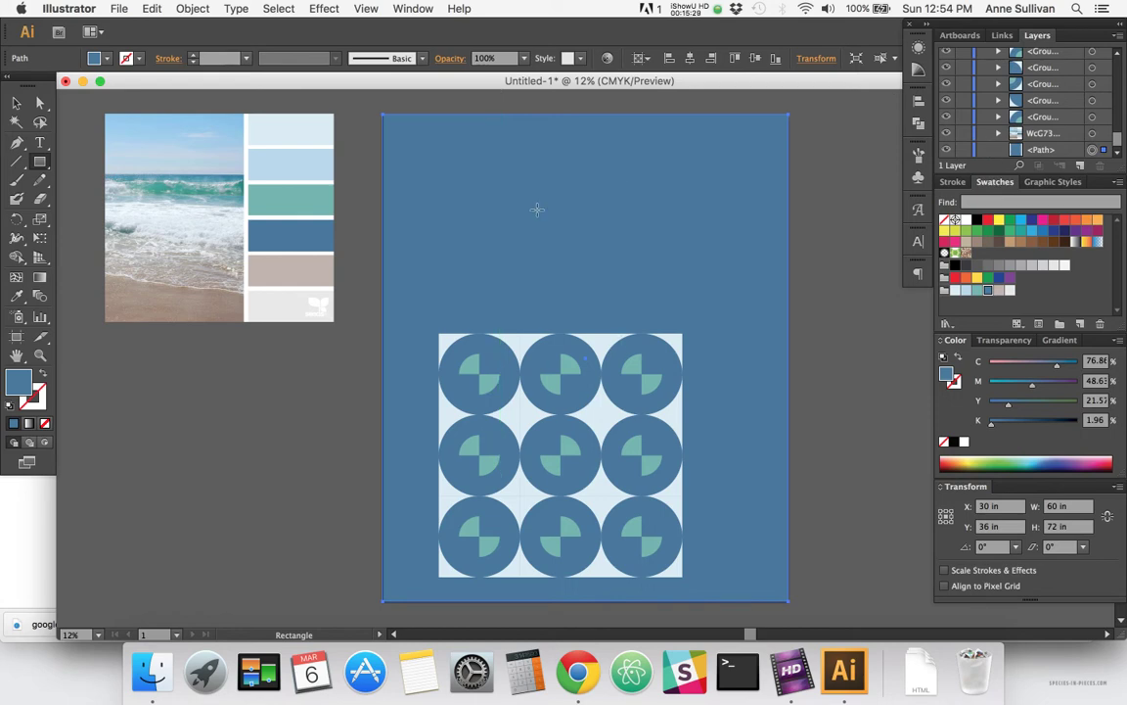
click(956, 290)
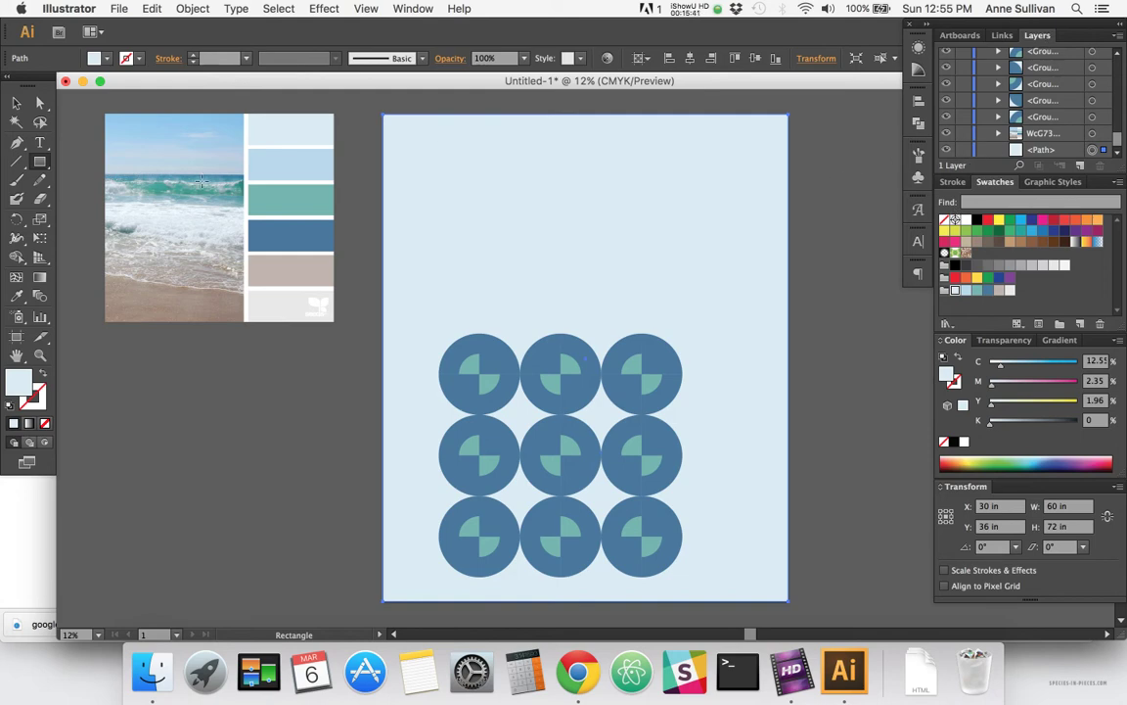
click(12, 103)
click(355, 359)
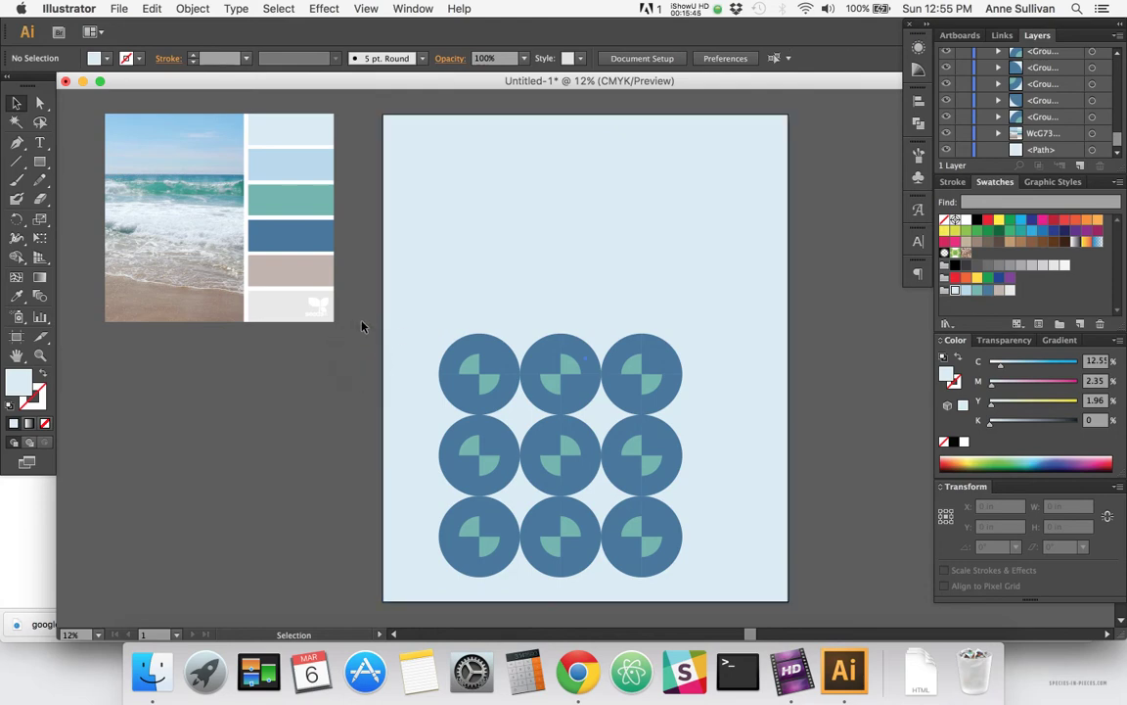
- Shift the background rectangle slightly off the artboard and undo the move
mouse_move(431, 299)
mouse_down()
mouse_move(497, 411)
mouse_move(441, 338)
mouse_move(451, 357)
mouse_move(510, 415)
mouse_move(437, 304)
mouse_move(515, 382)
mouse_move(443, 328)
mouse_up()
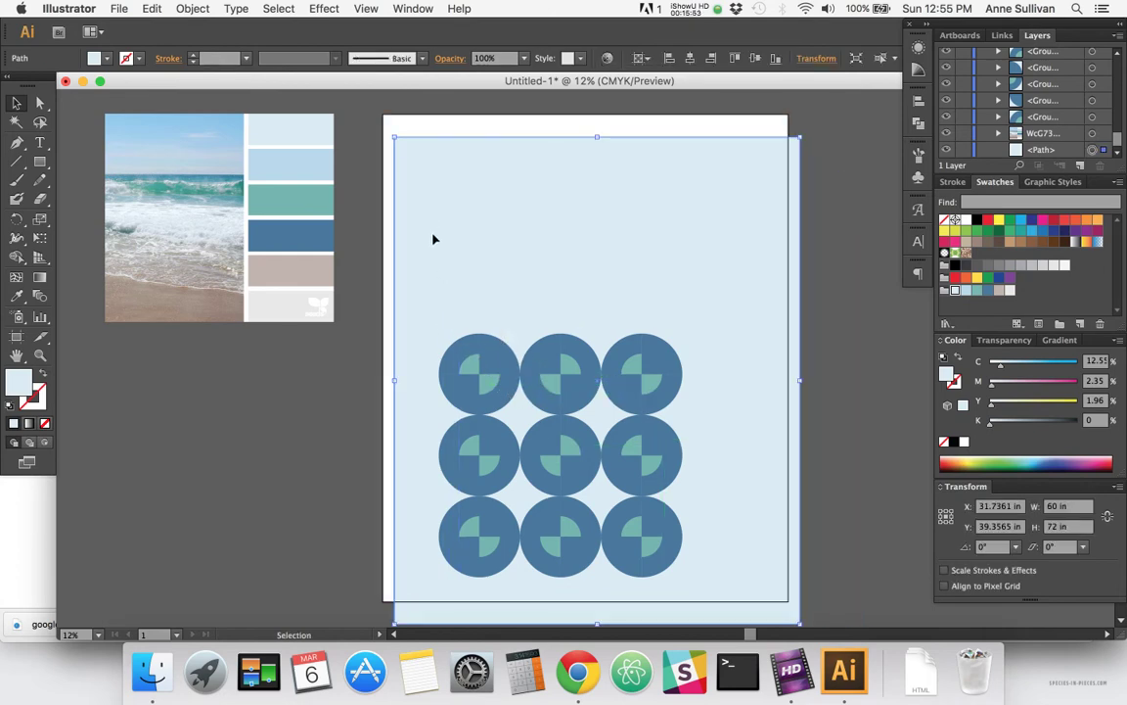
key(a)
key(super+z)
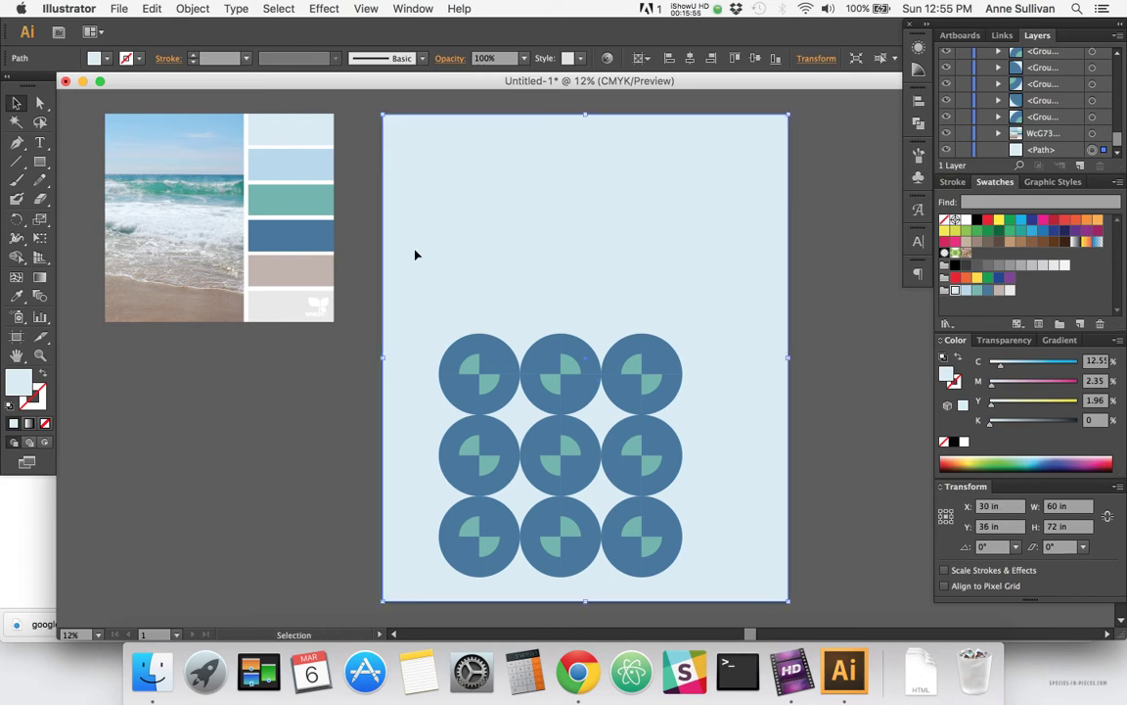
key(super+shift+a)
- Try to area-select the first circle in the upper row and remove the background rectangle from the selection
drag(359, 336, 515, 414)
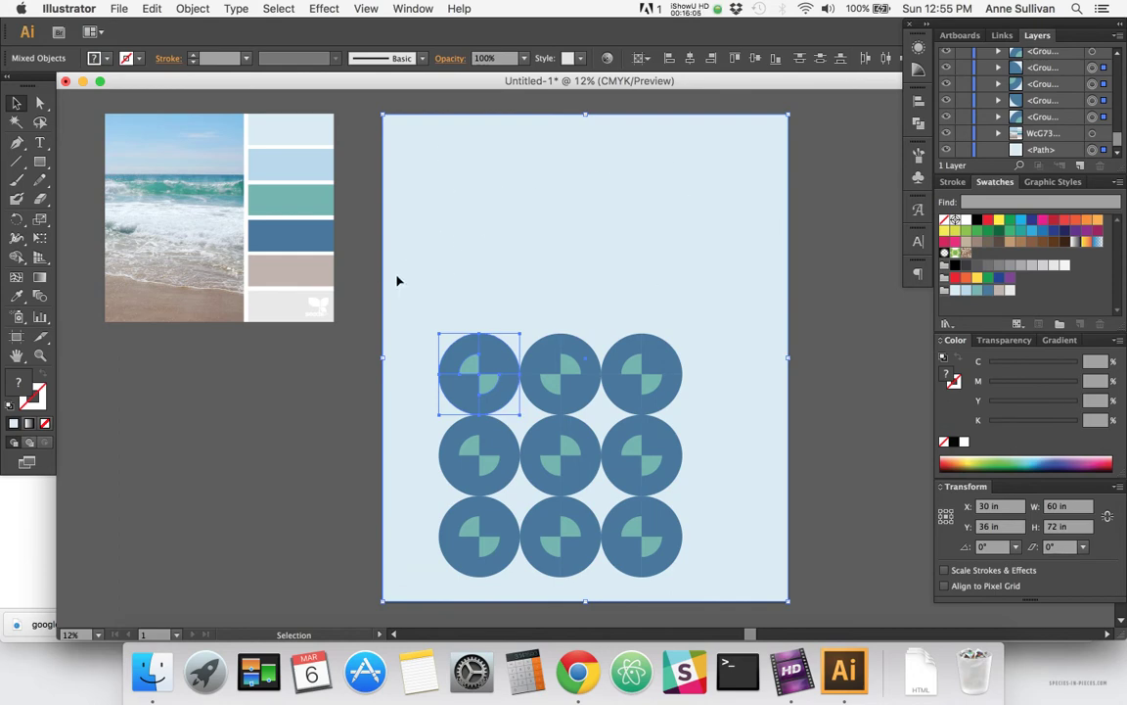
drag(359, 324, 519, 416)
shift+click(484, 177)
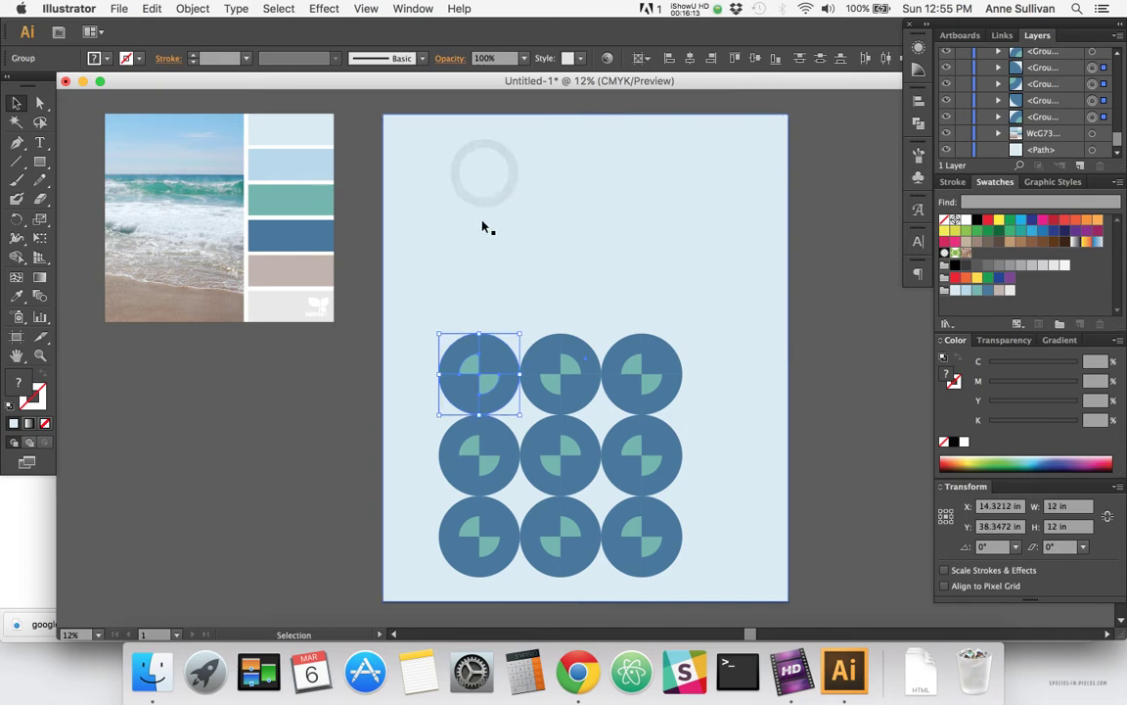
click(374, 310)
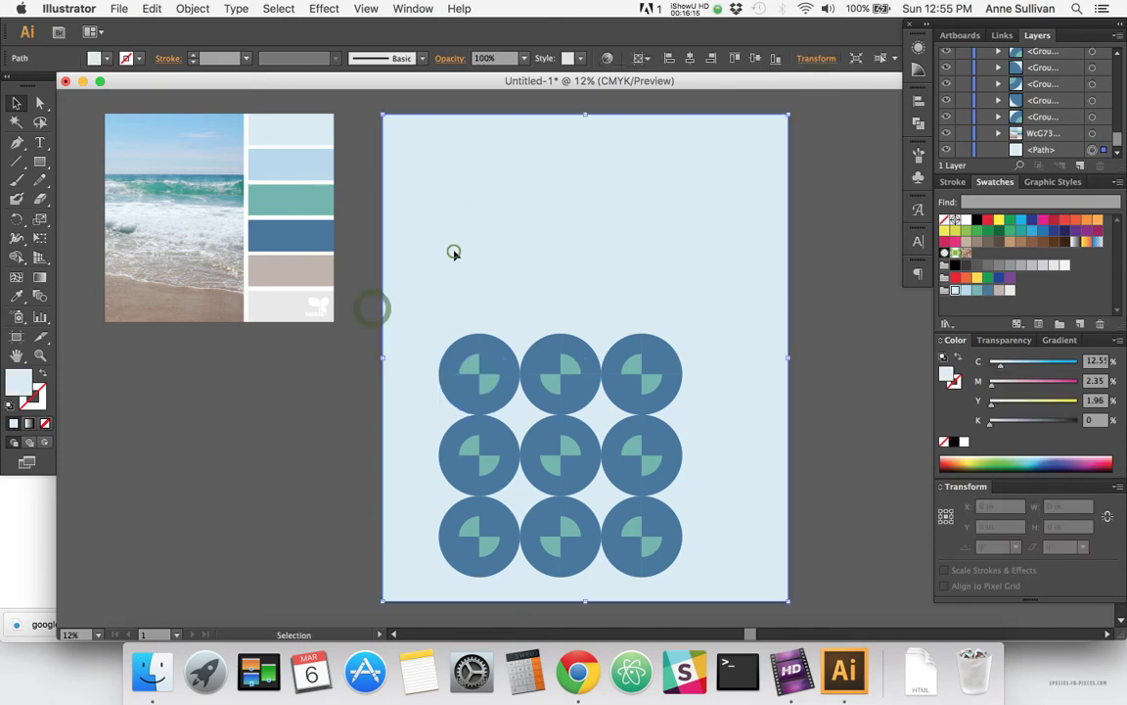
click(454, 252)
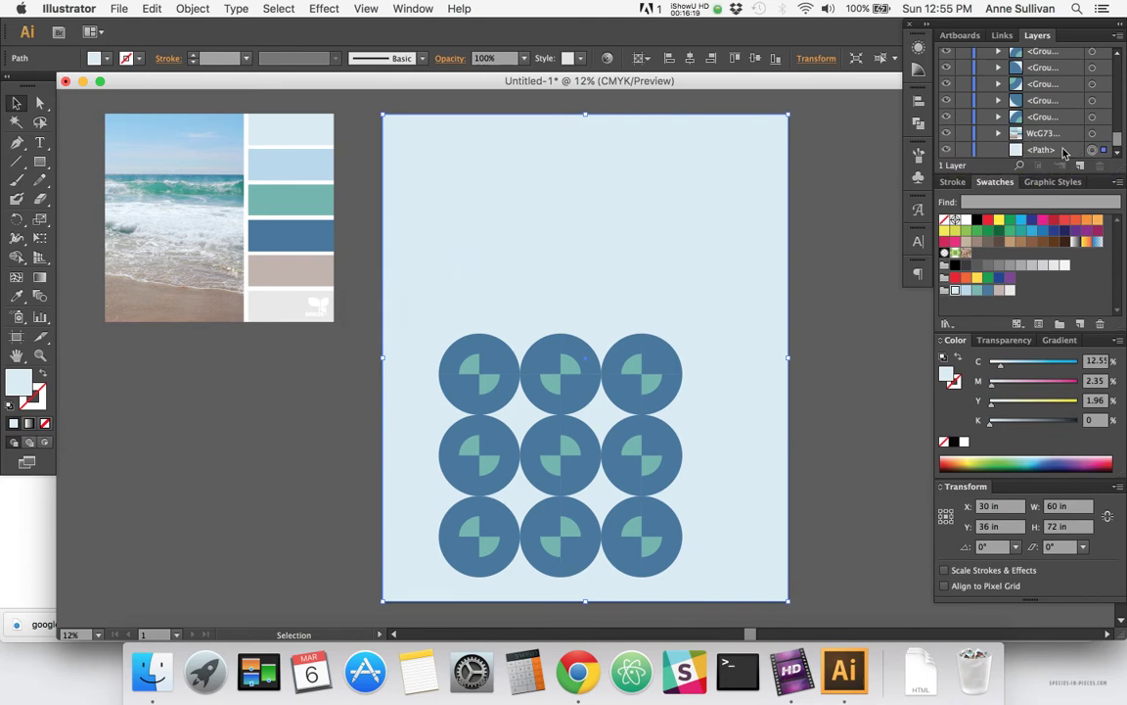
- Lock the background rectangle's path and test area selections over it
click(964, 151)
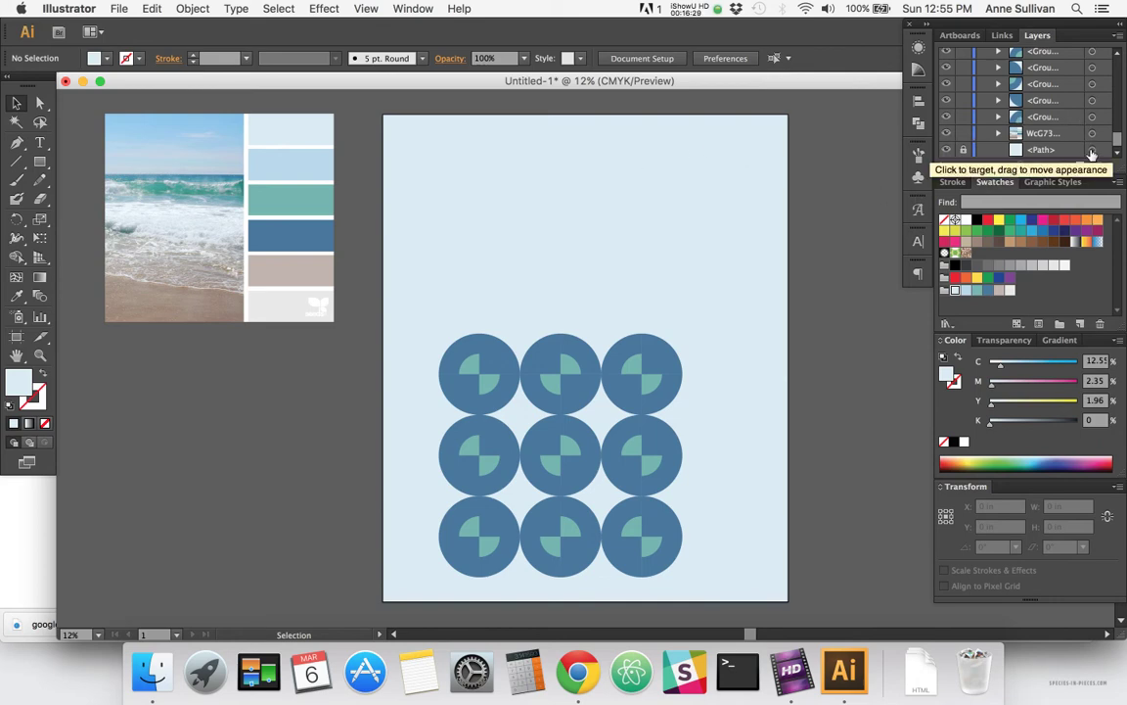
click(561, 183)
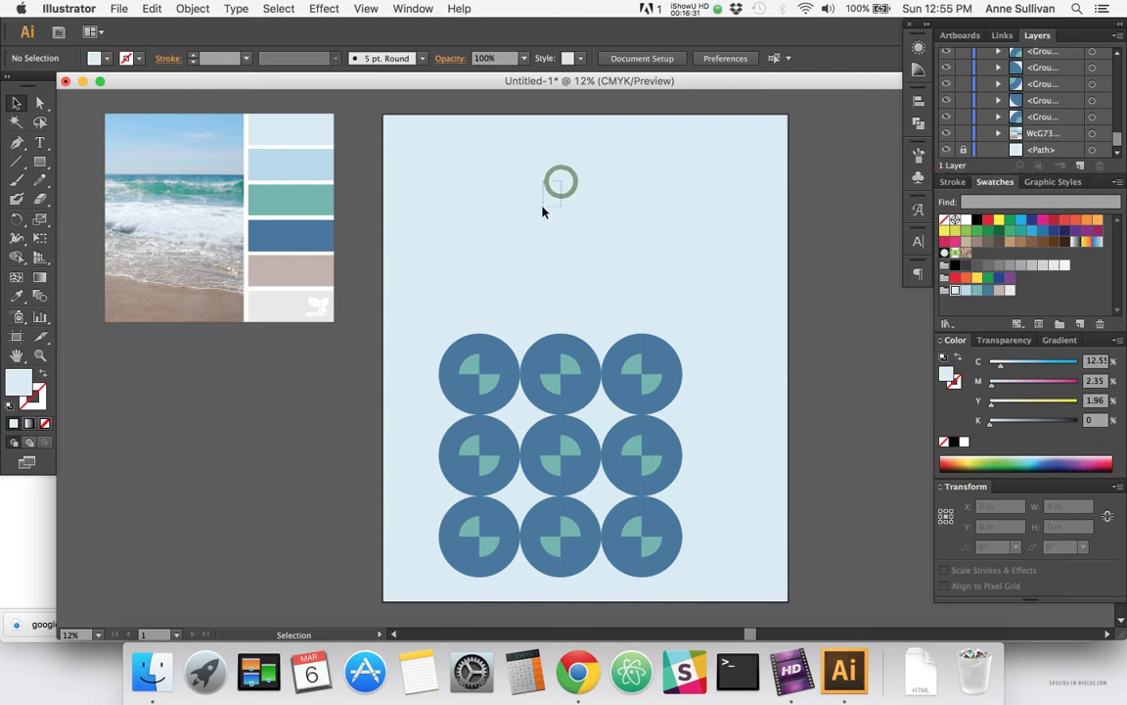
drag(402, 132, 497, 211)
mouse_move(742, 181)
mouse_down()
mouse_move(766, 188)
mouse_move(742, 181)
mouse_up()
click(963, 150)
drag(437, 323, 510, 409)
click(420, 272)
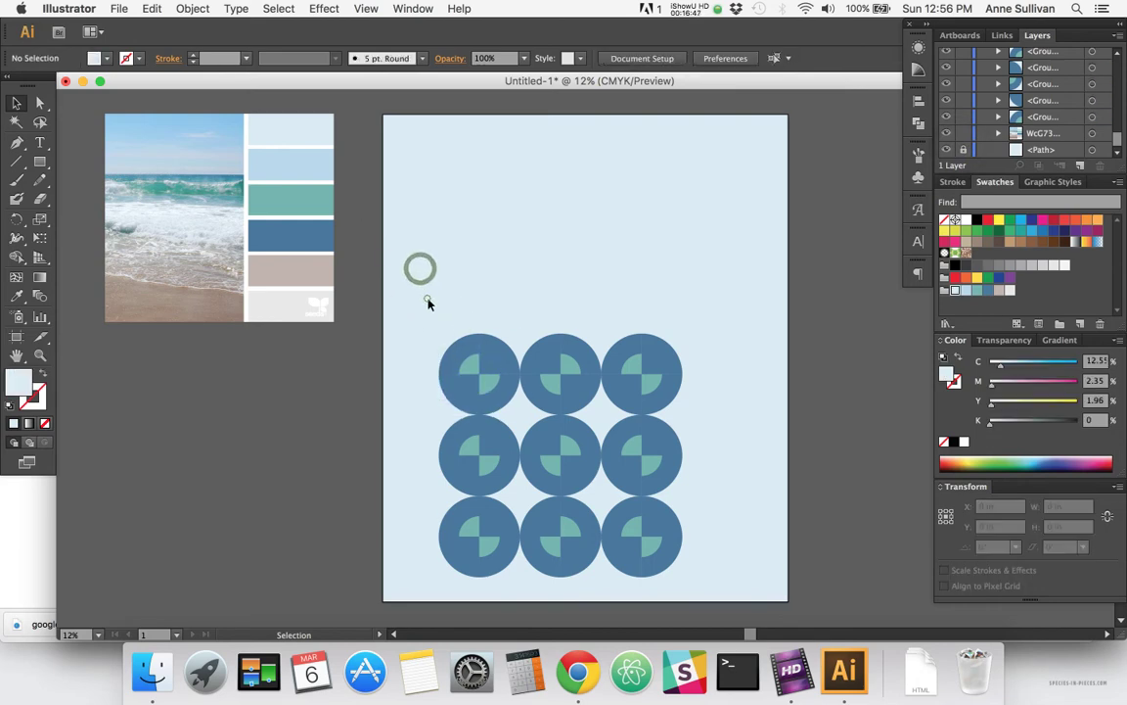
- Move the top-left circle onto the empty canvas left of the artboard, and delete the other circles except the lower-right half circle
drag(427, 297, 270, 419)
drag(250, 421, 262, 392)
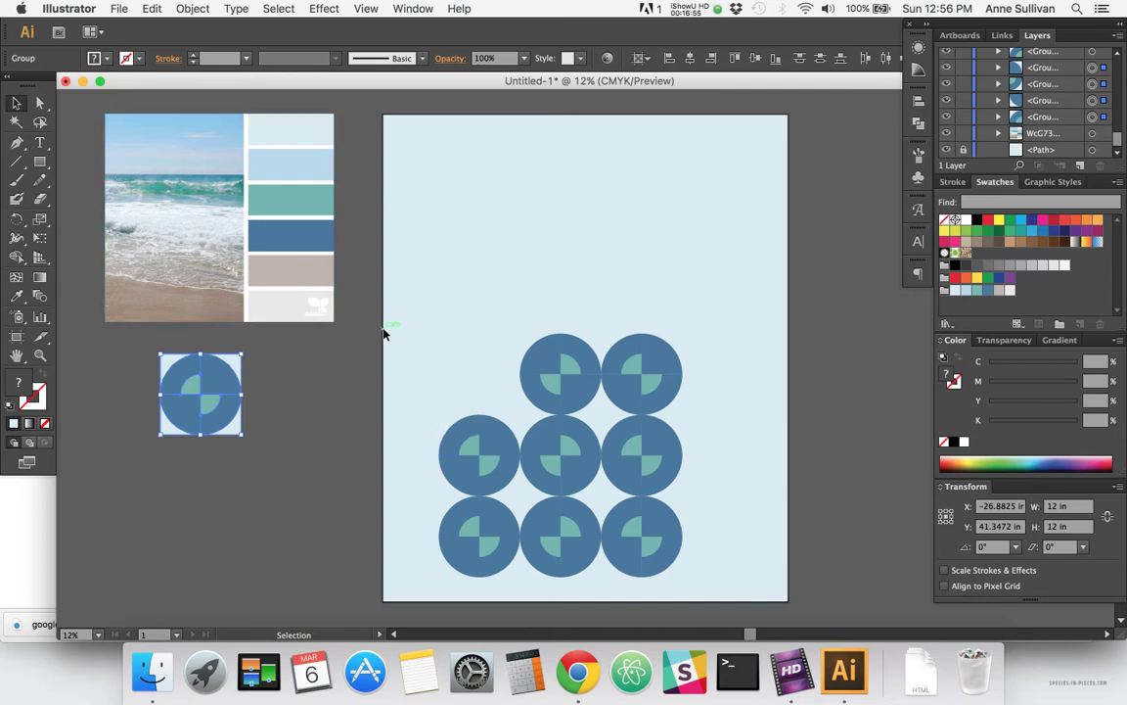
drag(422, 327, 636, 574)
key(Delete)
drag(602, 323, 727, 491)
key(Delete)
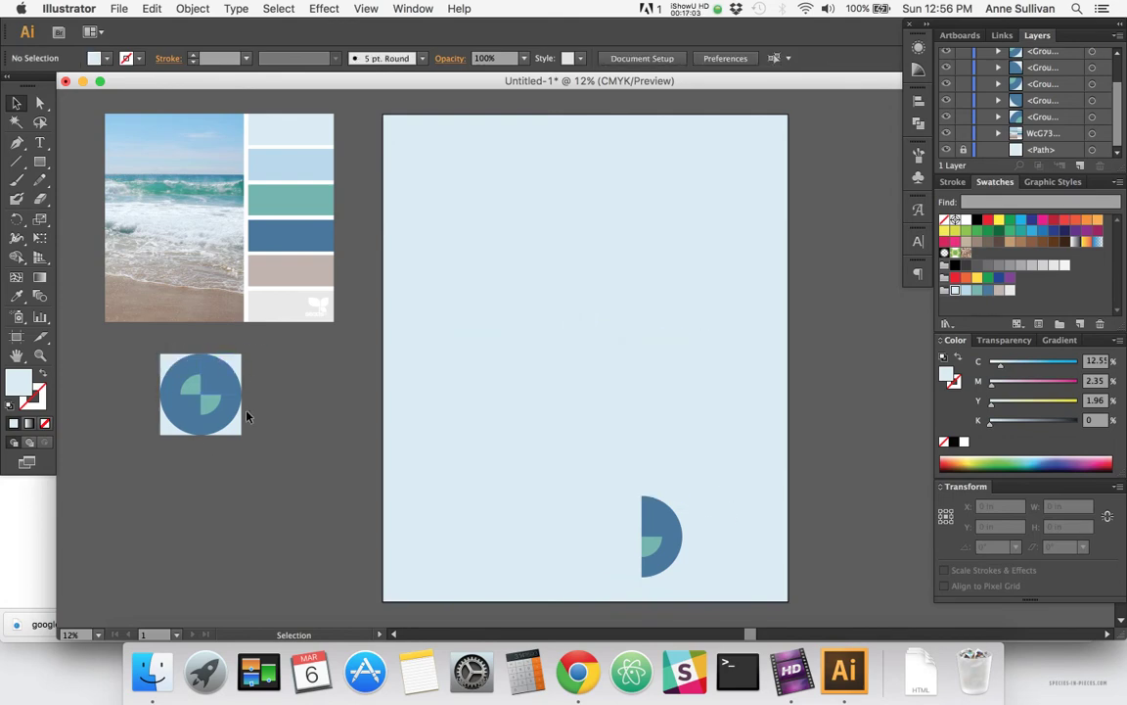
- Rotate the remaining half circle 180° and turn its lower block 90° so the two arcs form an S shape
click(646, 537)
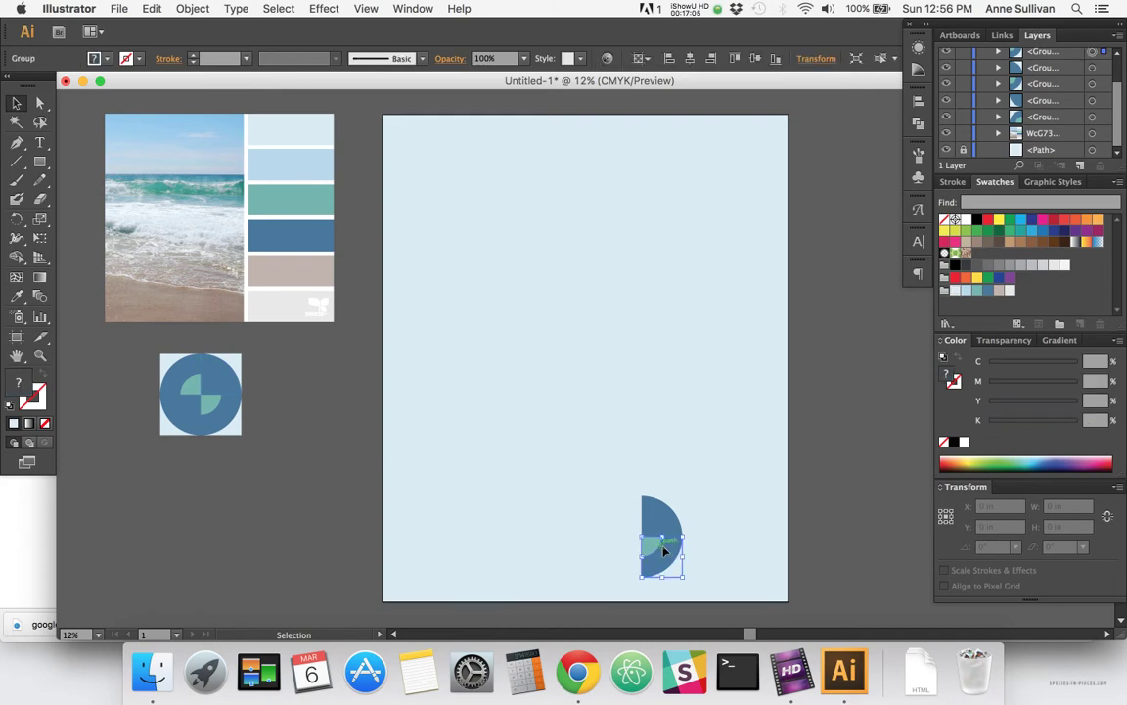
drag(648, 539, 681, 559)
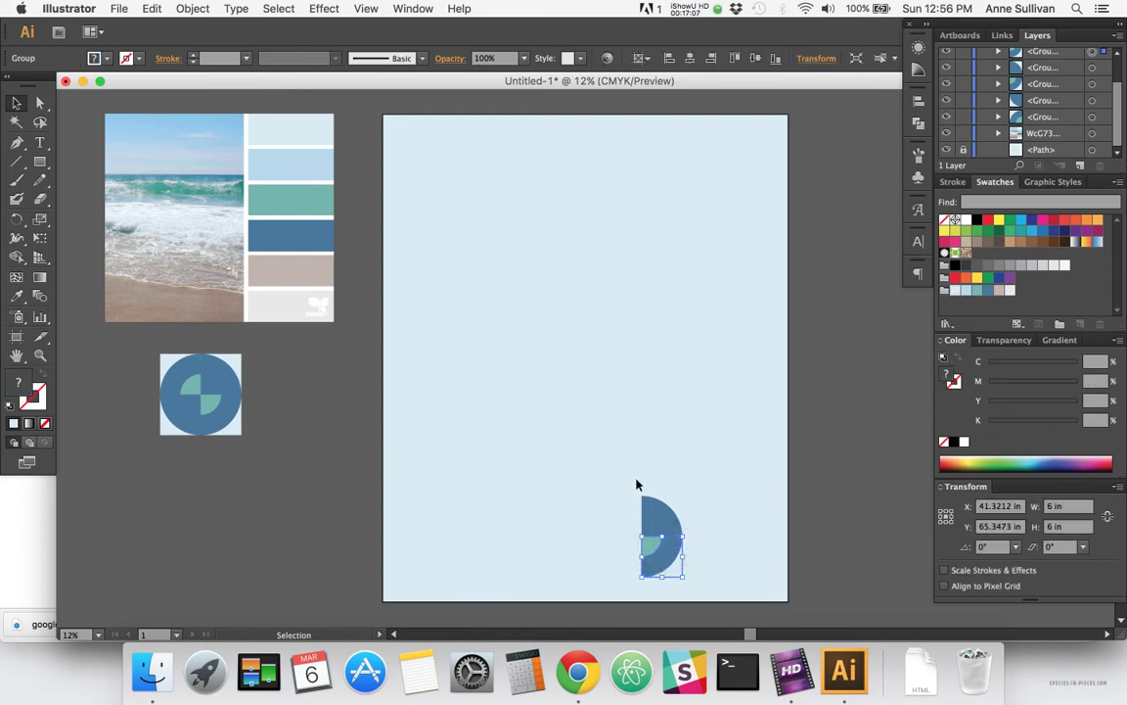
drag(636, 481, 705, 583)
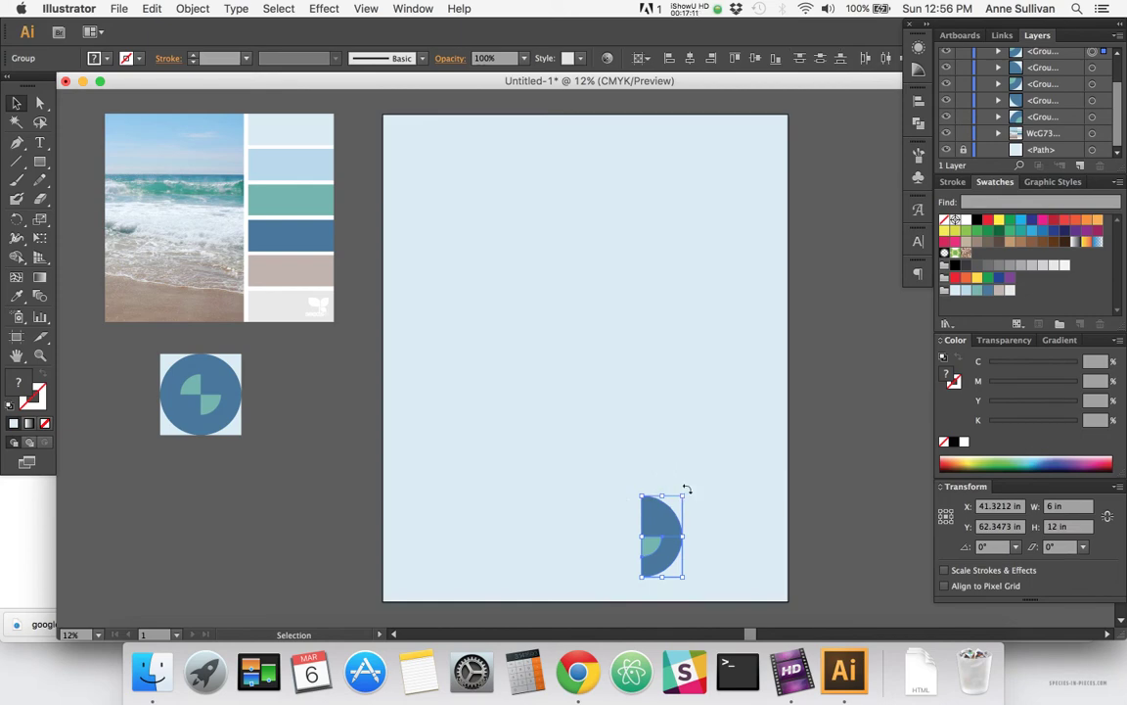
click(687, 488)
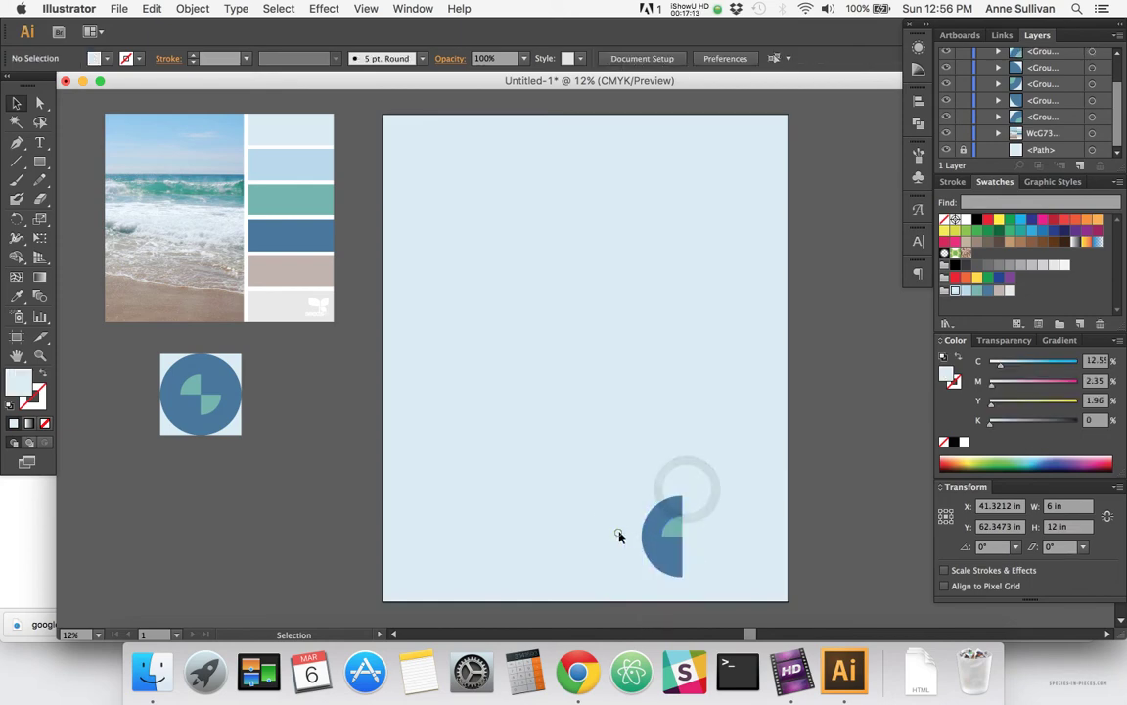
drag(619, 536, 709, 587)
click(620, 468)
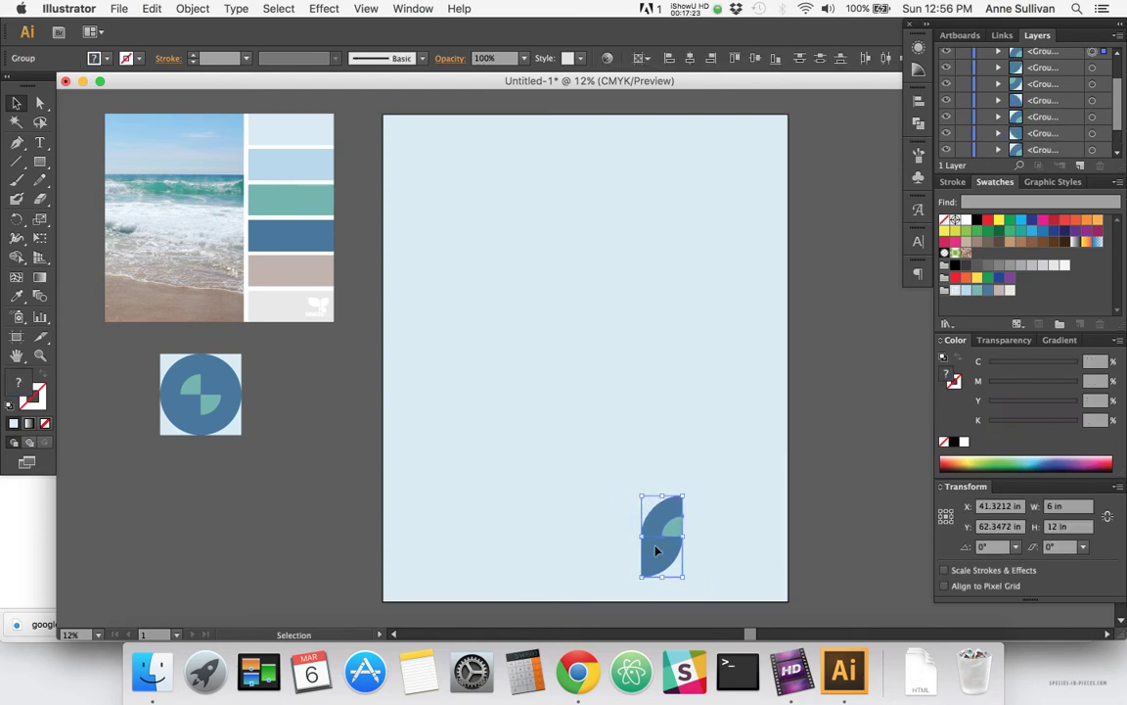
- Duplicate the S shape 6 in to the left and reflect the copy across the vertical axis with preview on
drag(653, 546, 614, 550)
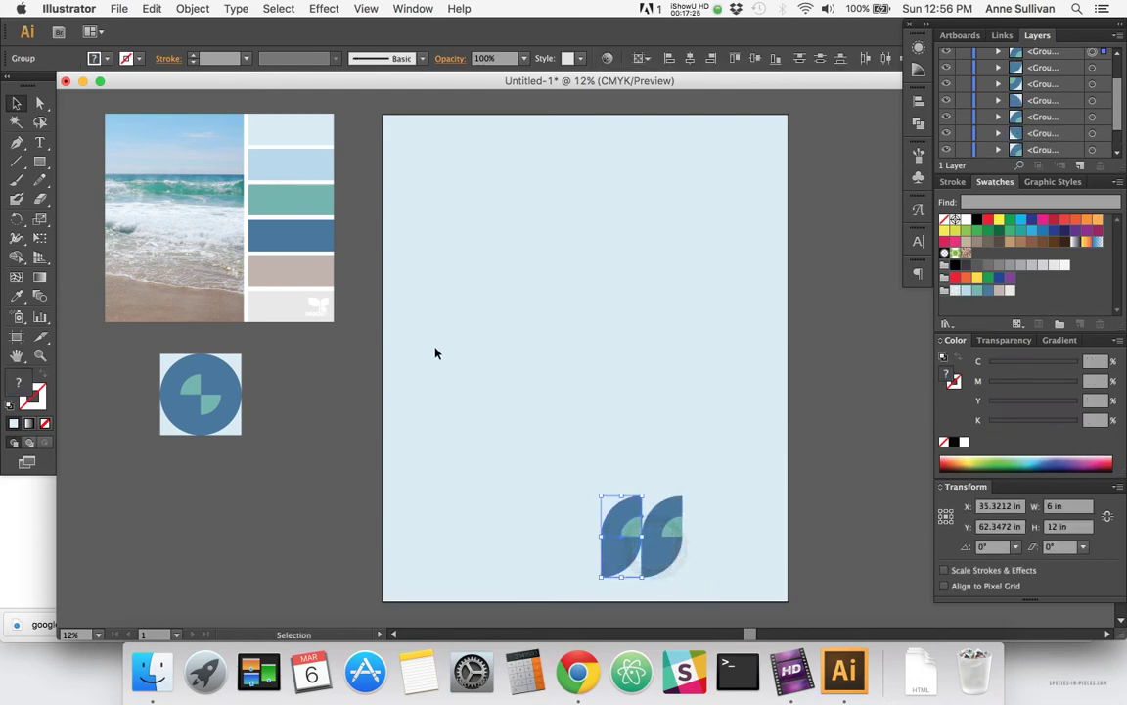
click(196, 10)
mouse_move(211, 28)
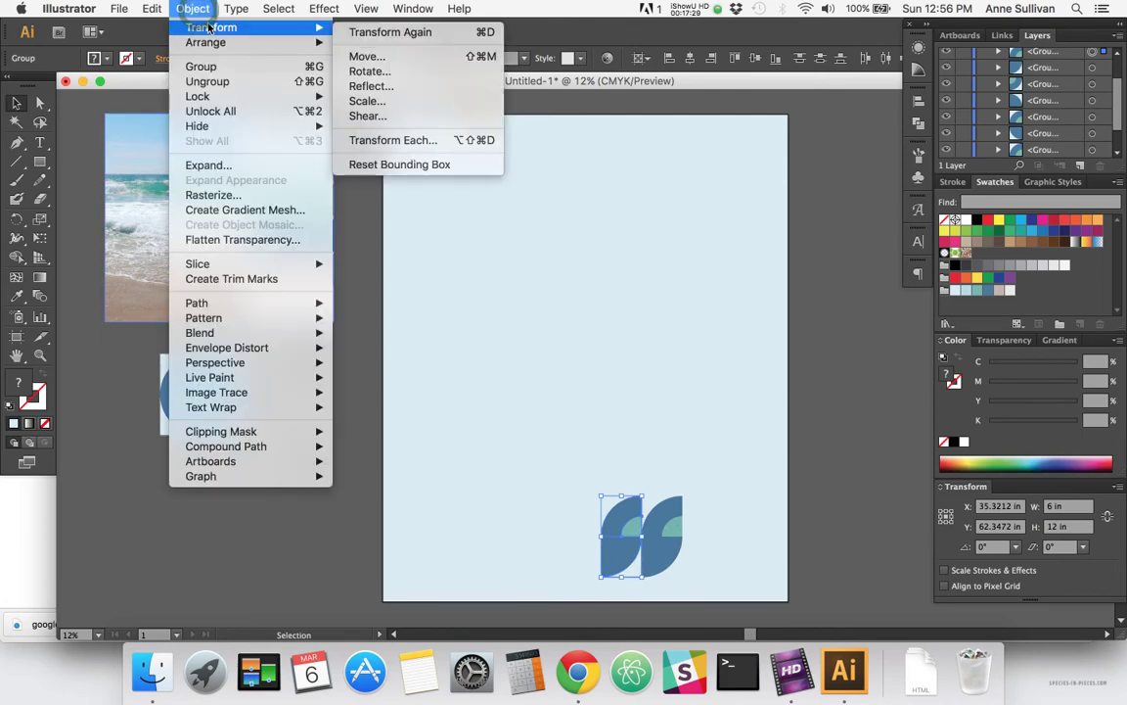
click(368, 86)
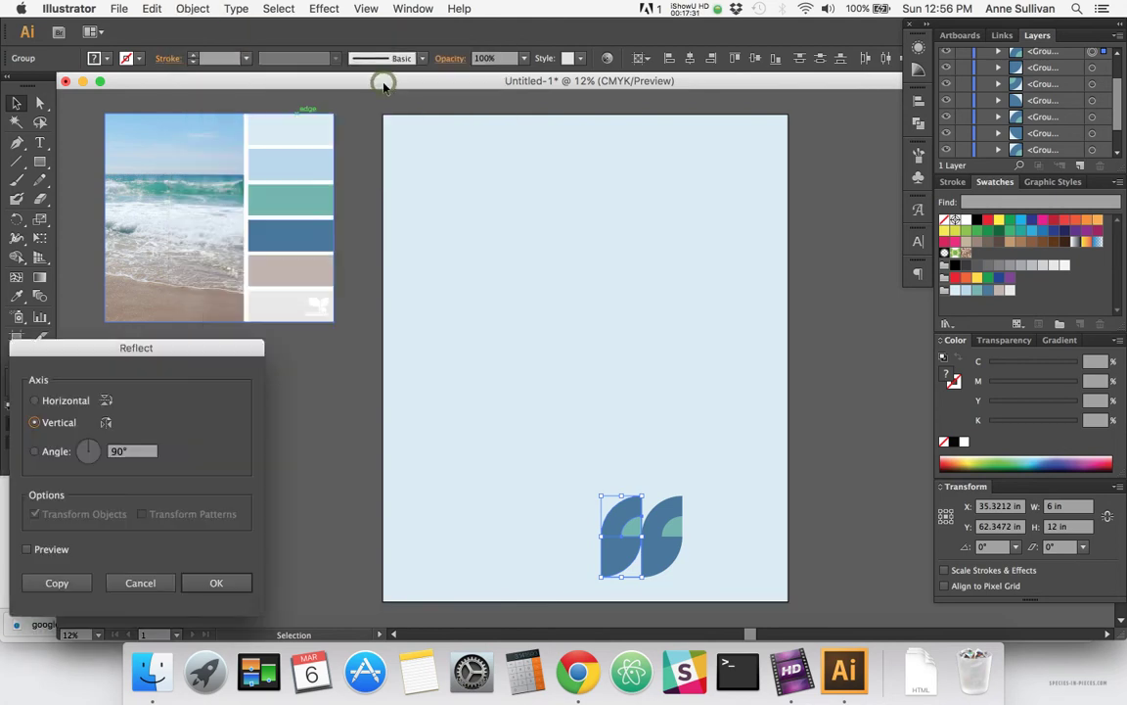
click(41, 552)
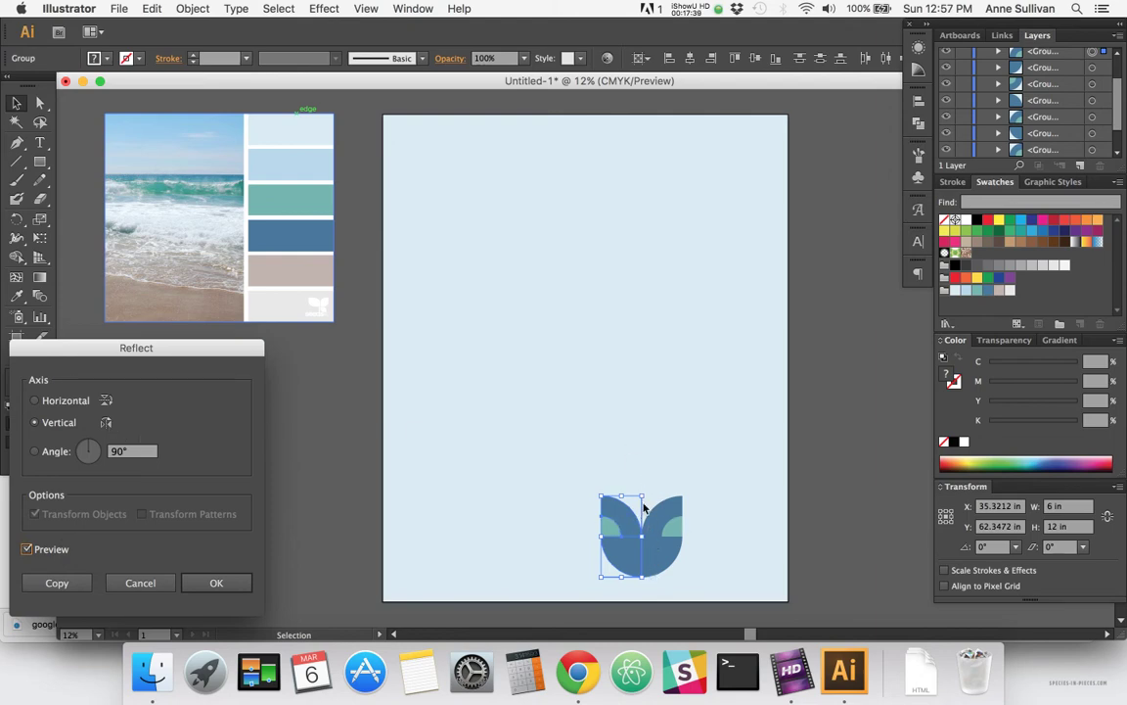
click(35, 402)
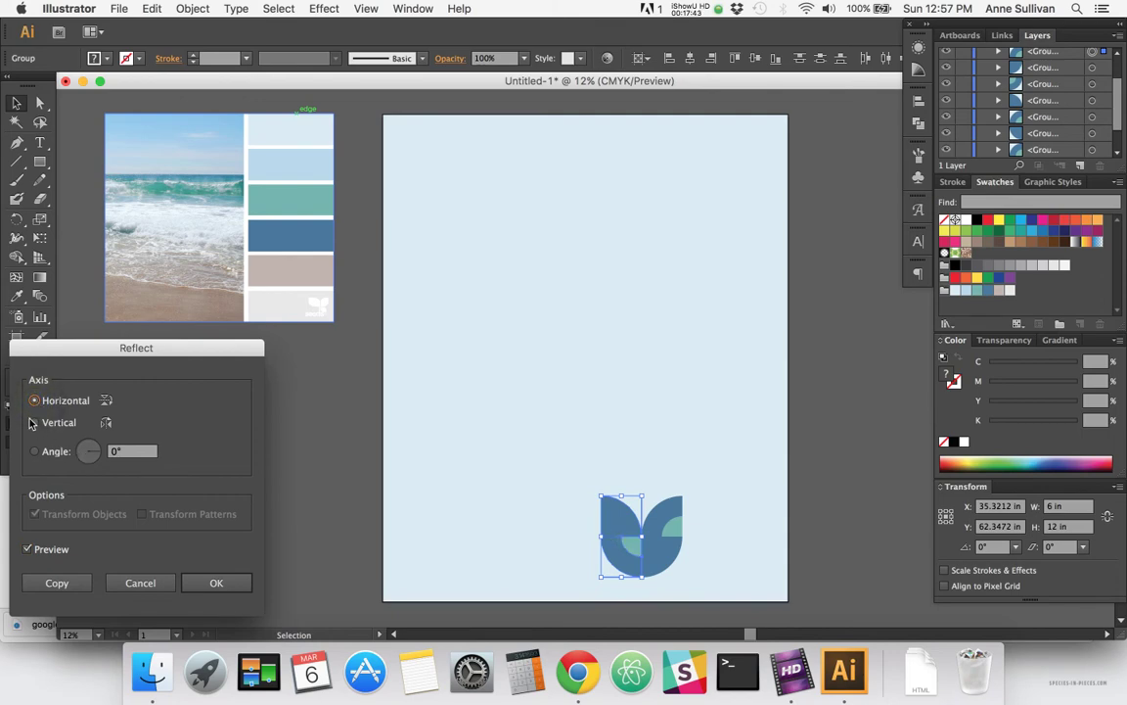
click(36, 423)
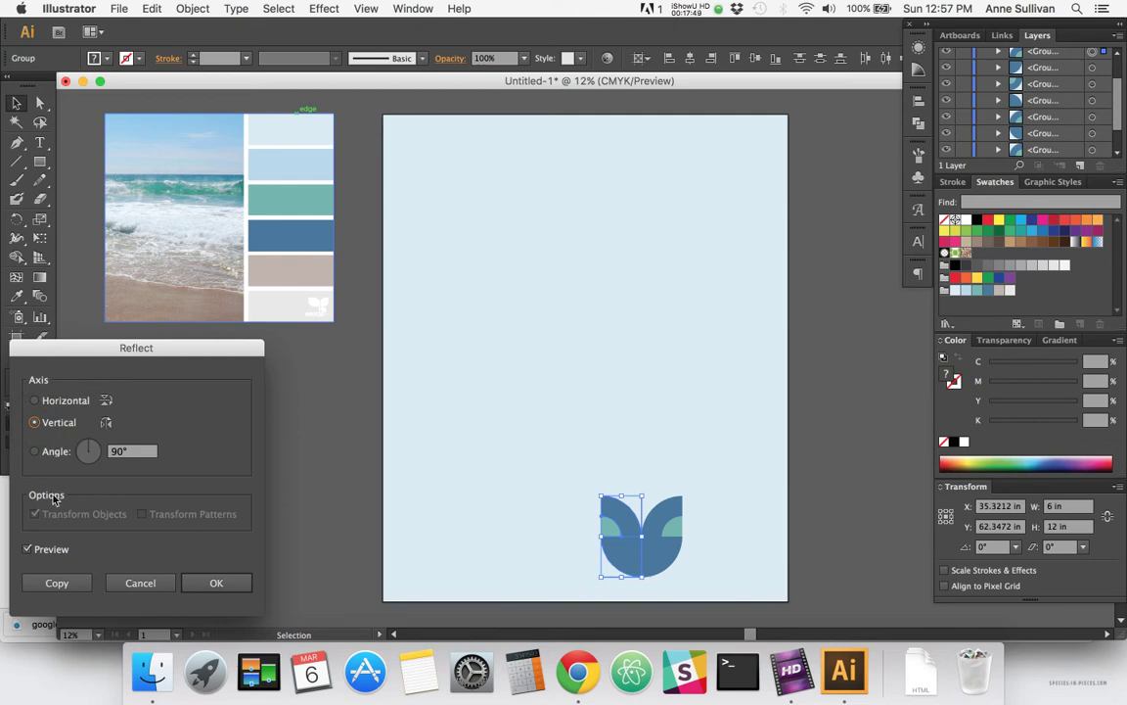
click(226, 584)
click(574, 481)
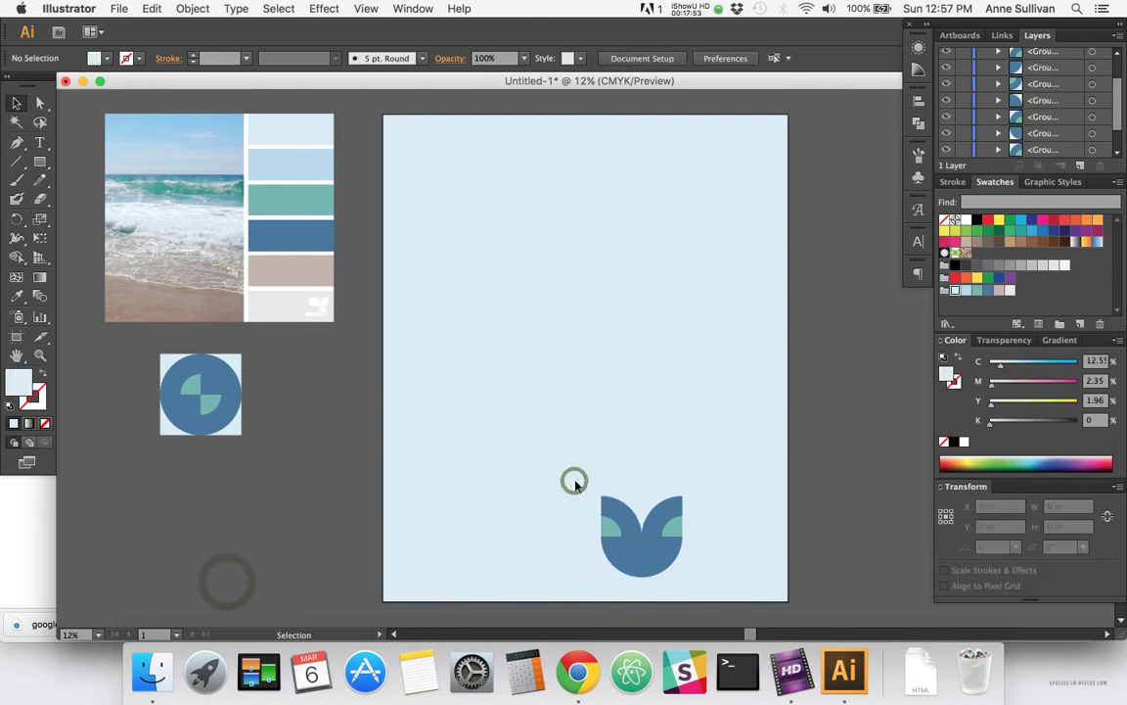
- Duplicate the mirrored 12 in unit twice to the left and once to the right, forming a 48 in wide row
drag(580, 478, 706, 595)
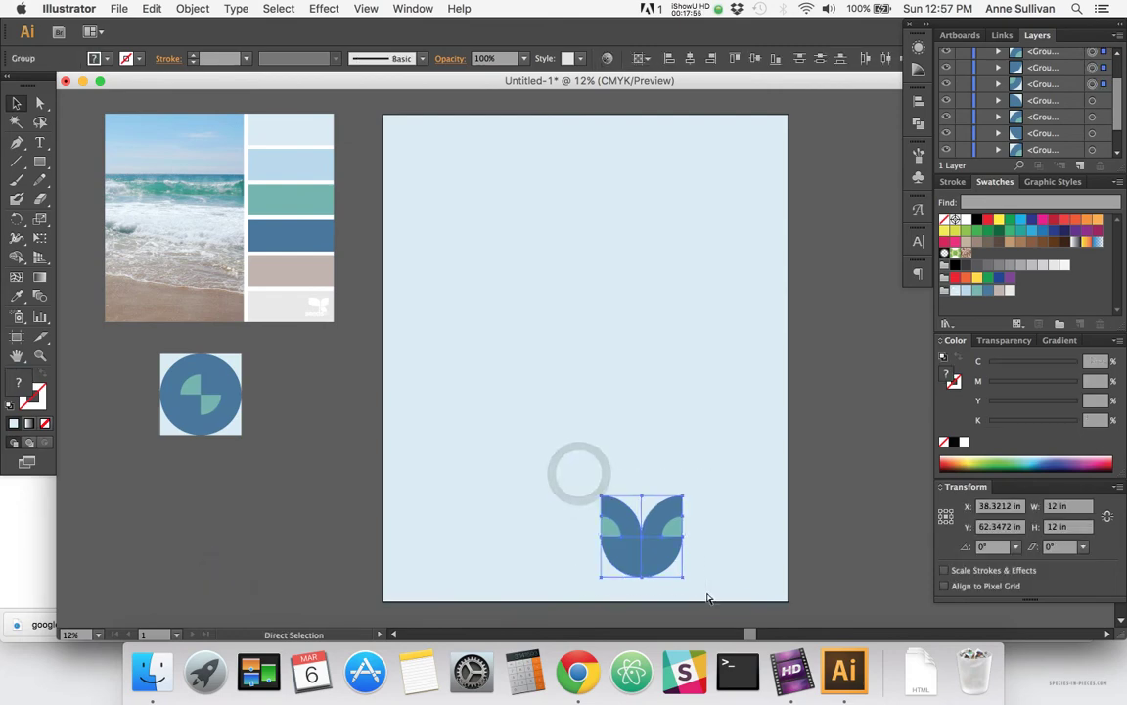
drag(659, 557, 578, 557)
click(532, 434)
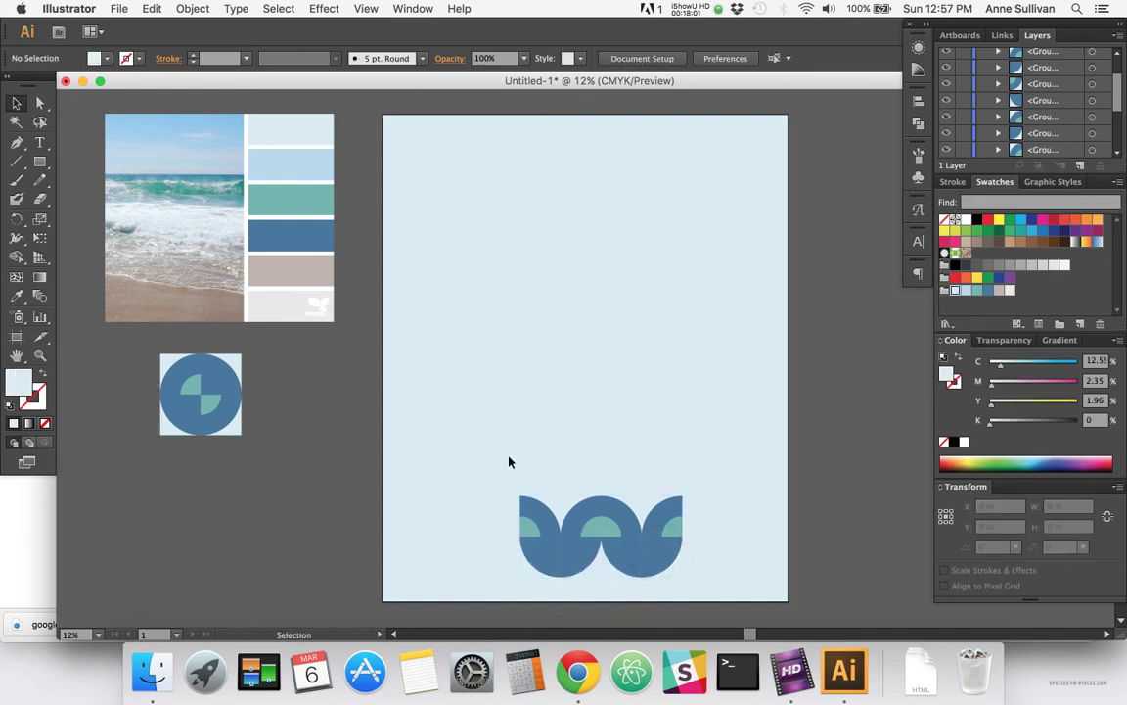
drag(496, 463, 501, 560)
click(520, 409)
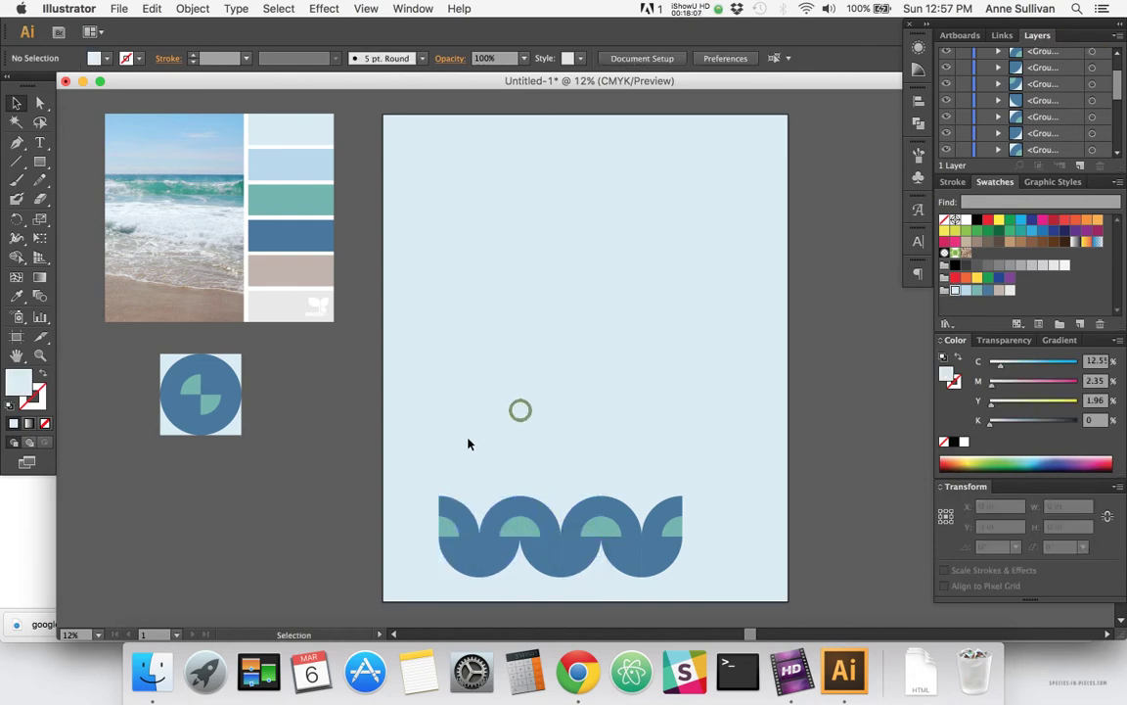
drag(612, 460, 688, 591)
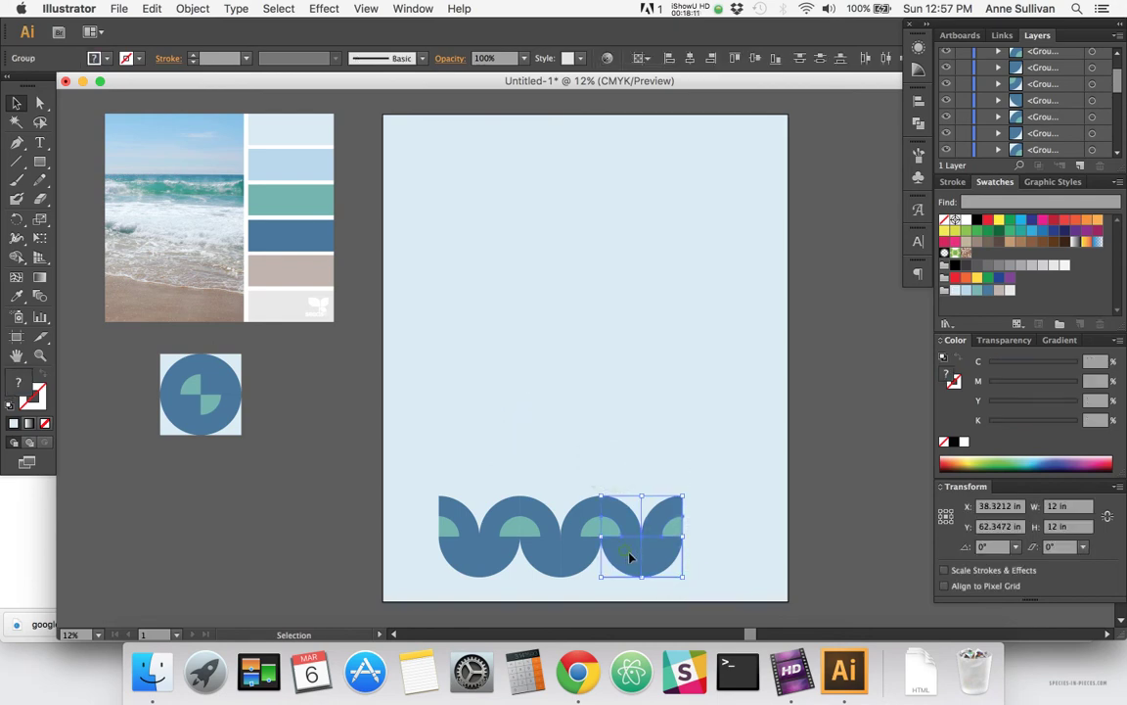
drag(628, 554, 706, 564)
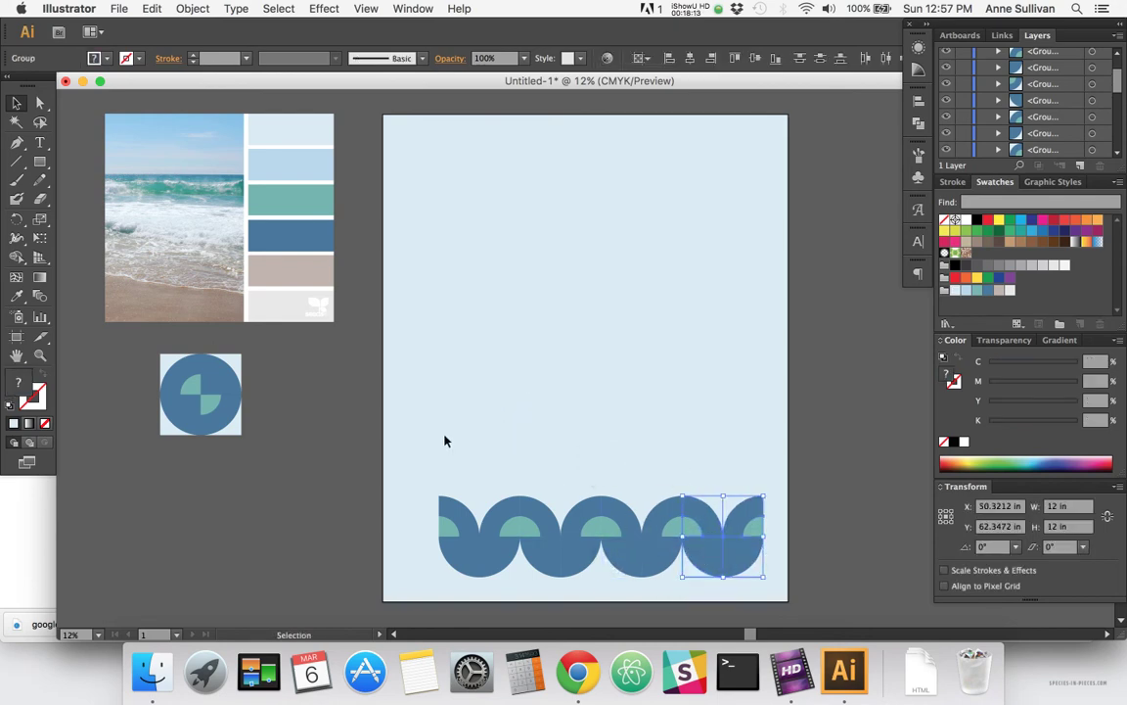
click(441, 434)
- Select the whole row of wave units and place a copy directly above it, edge to edge
drag(407, 454, 499, 445)
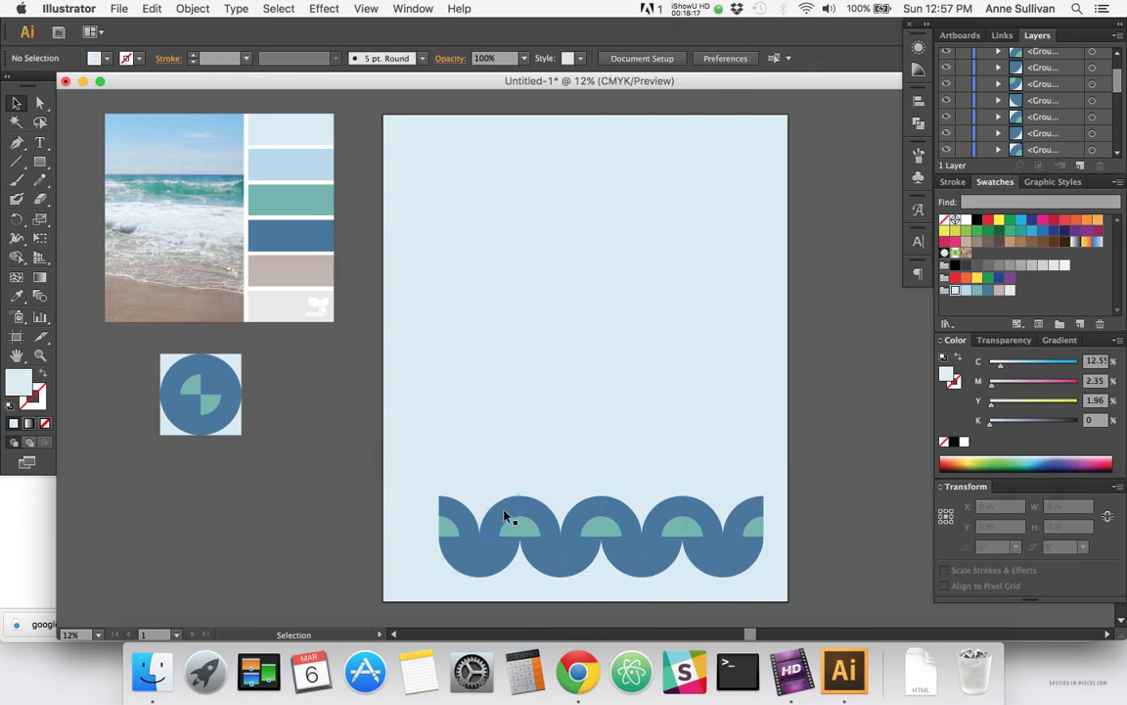
scroll(497, 528, down, 2)
drag(418, 456, 767, 554)
key(v)
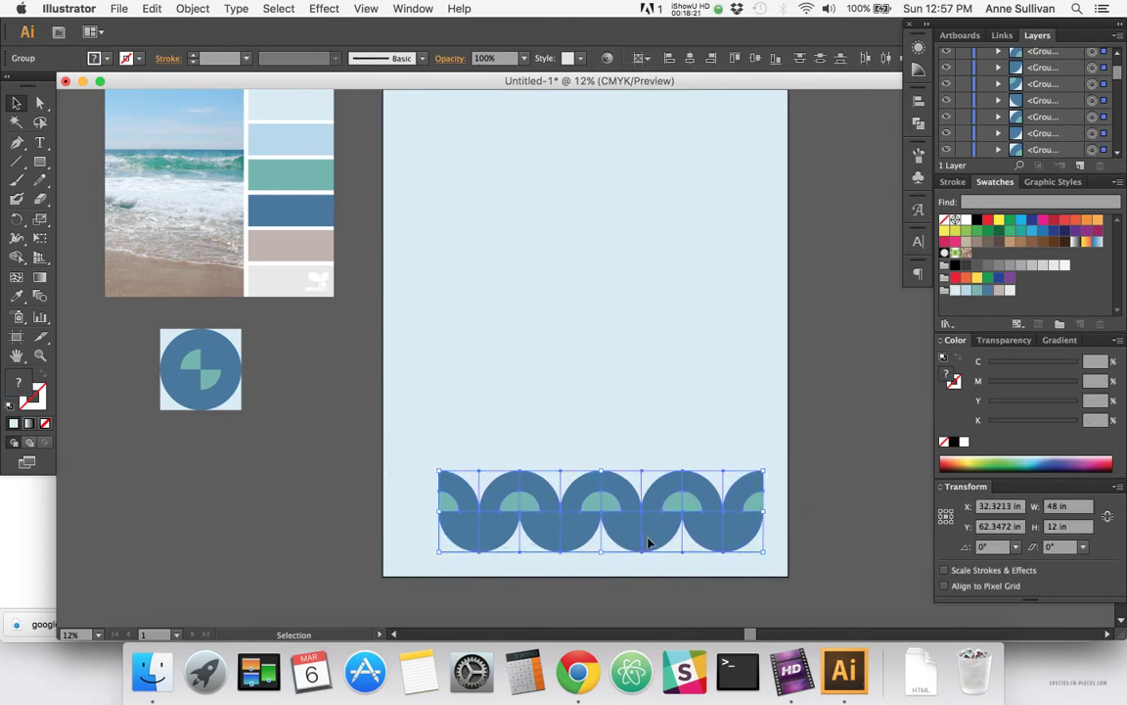
drag(648, 542, 654, 459)
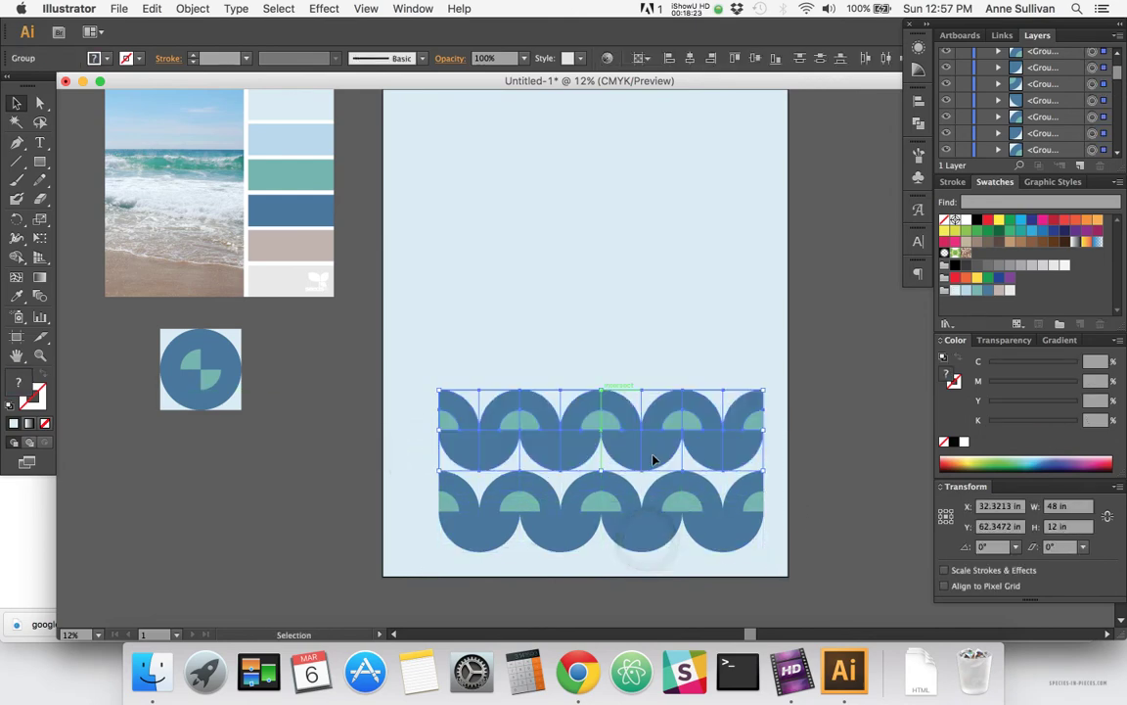
click(361, 466)
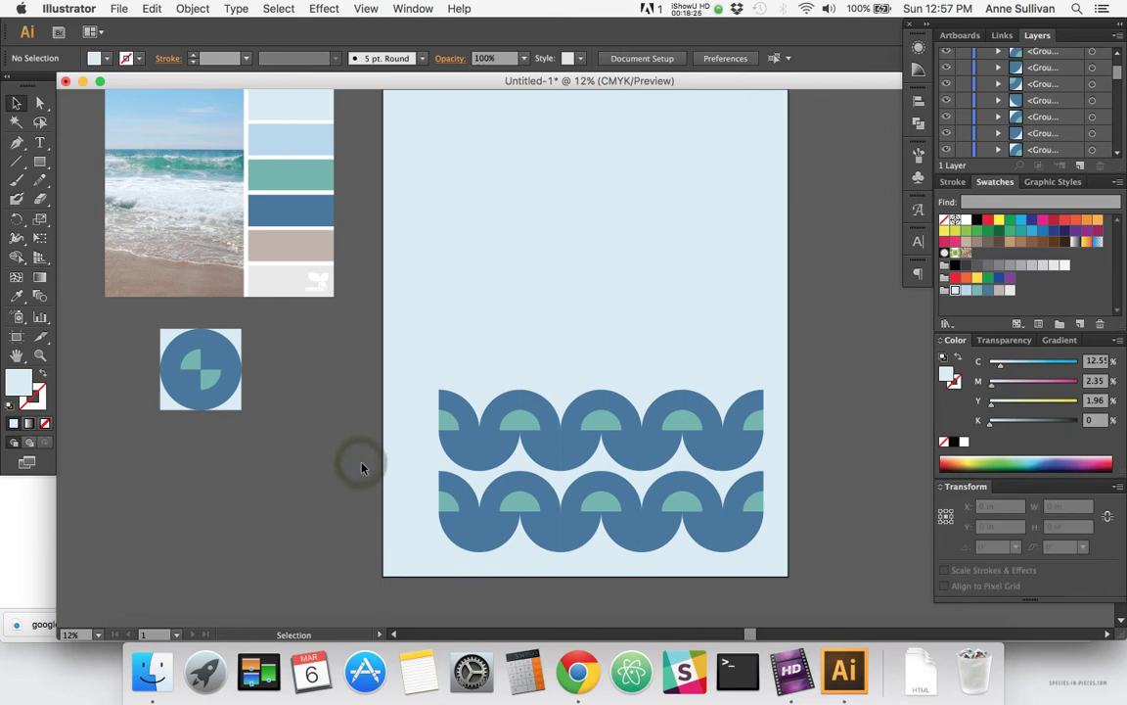
- Select individual light background pieces between the two rows to examine the negative shapes they form
key(a)
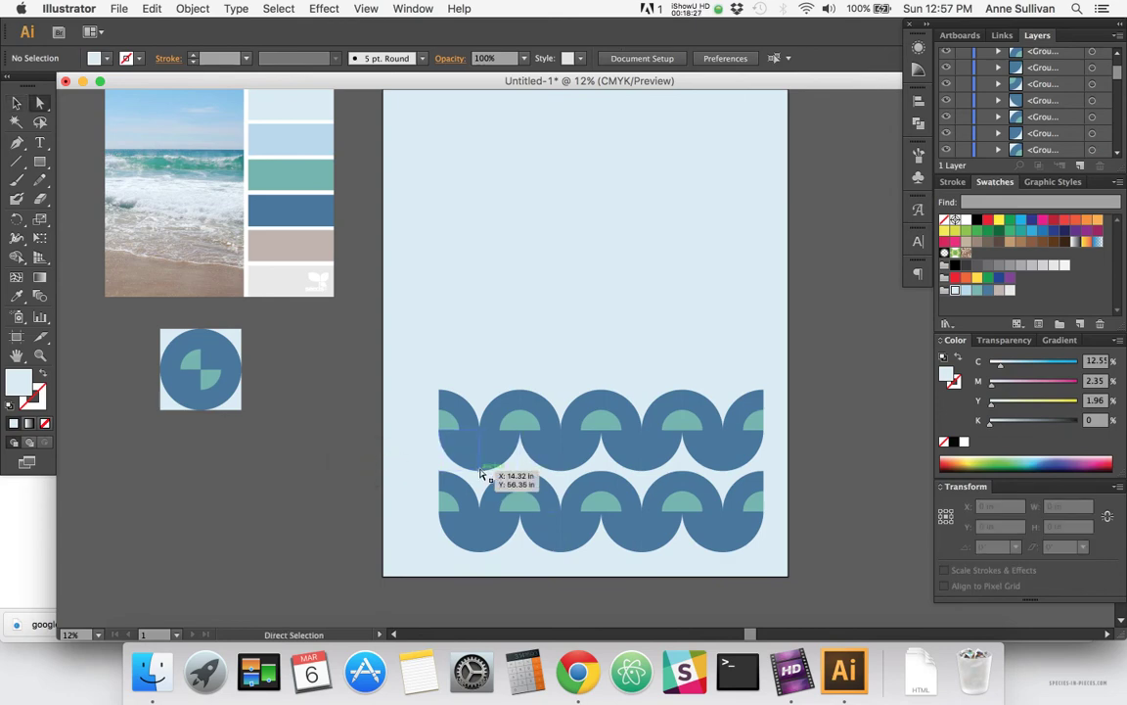
click(443, 460)
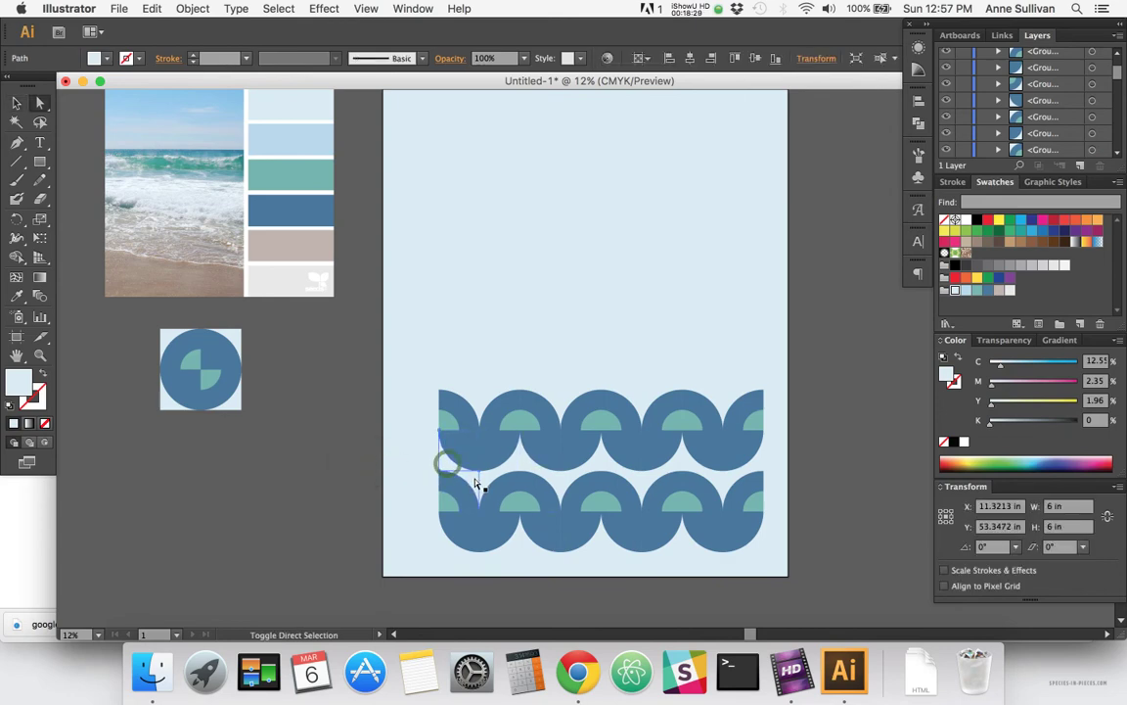
drag(477, 483, 561, 489)
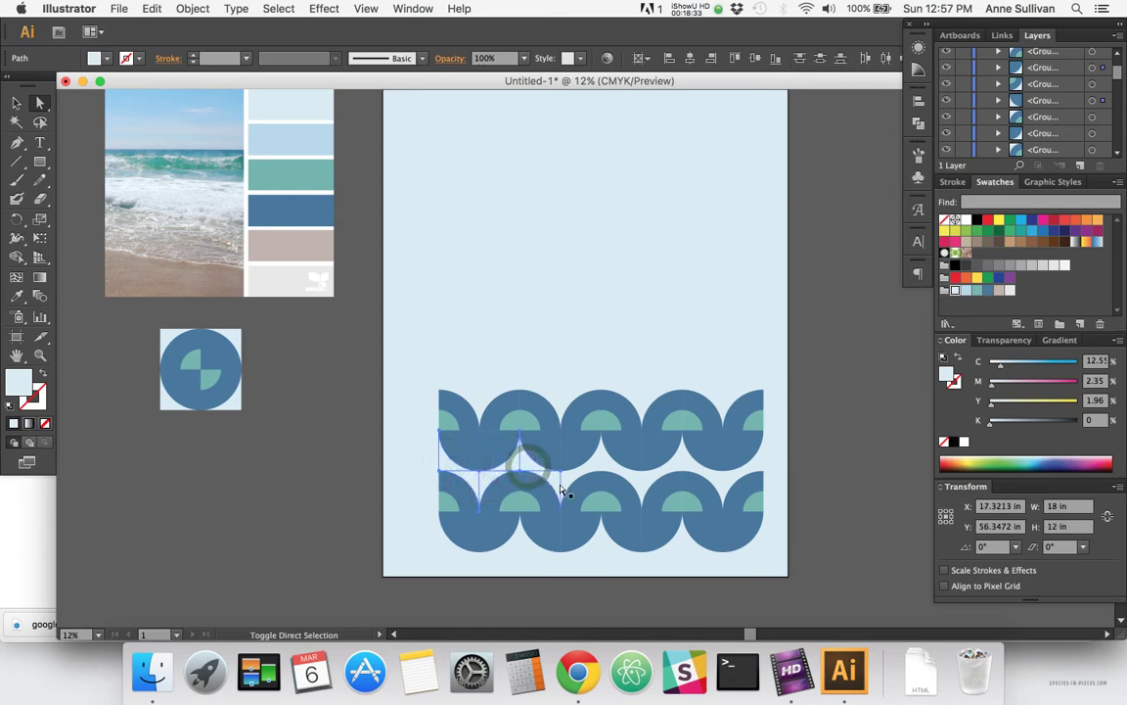
click(316, 389)
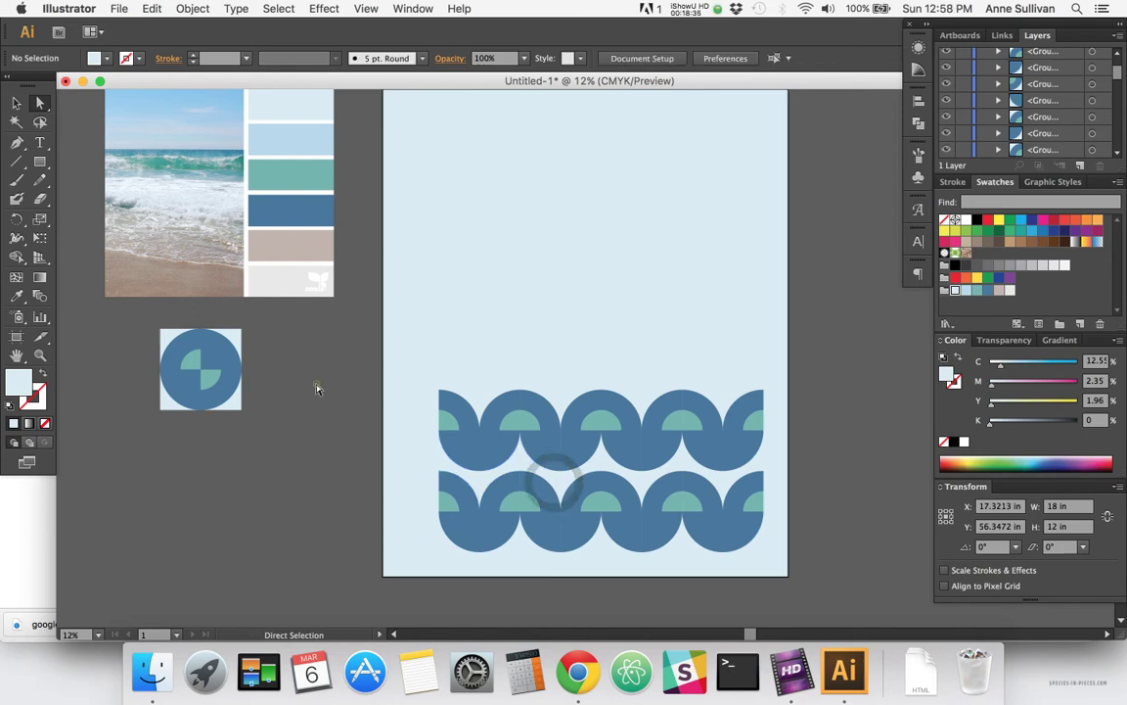
- Duplicate the upper row directly above itself to make a third row of wave units
key(v)
click(314, 383)
drag(409, 346, 766, 470)
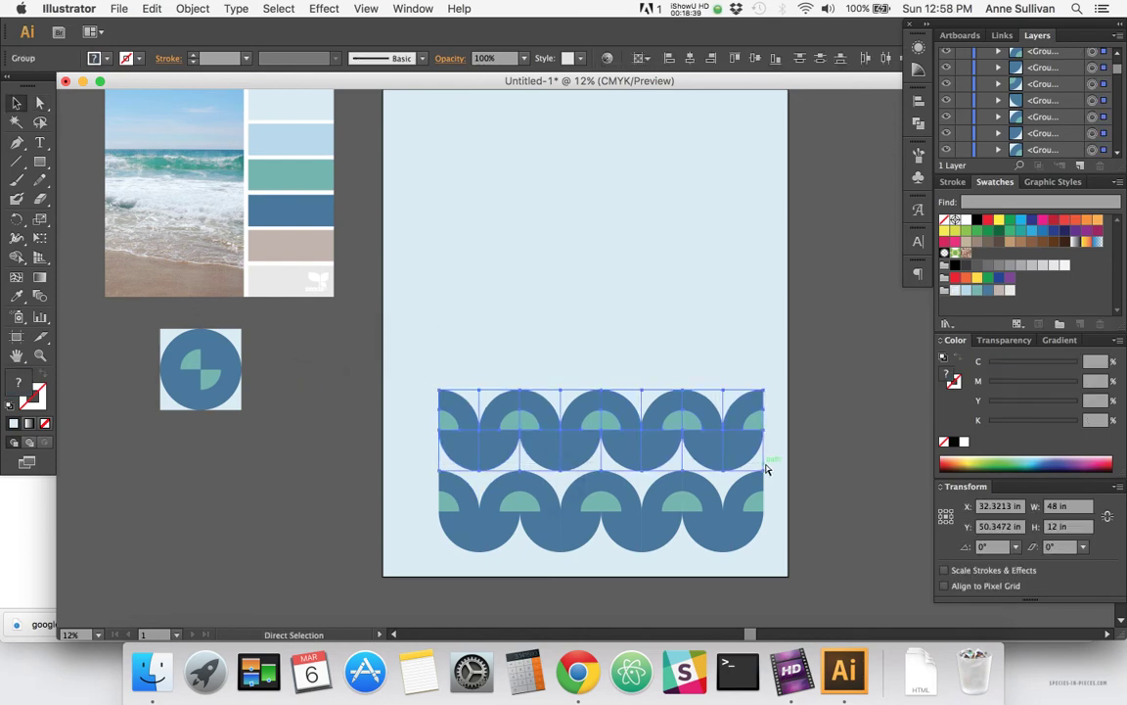
drag(651, 453, 653, 369)
click(498, 270)
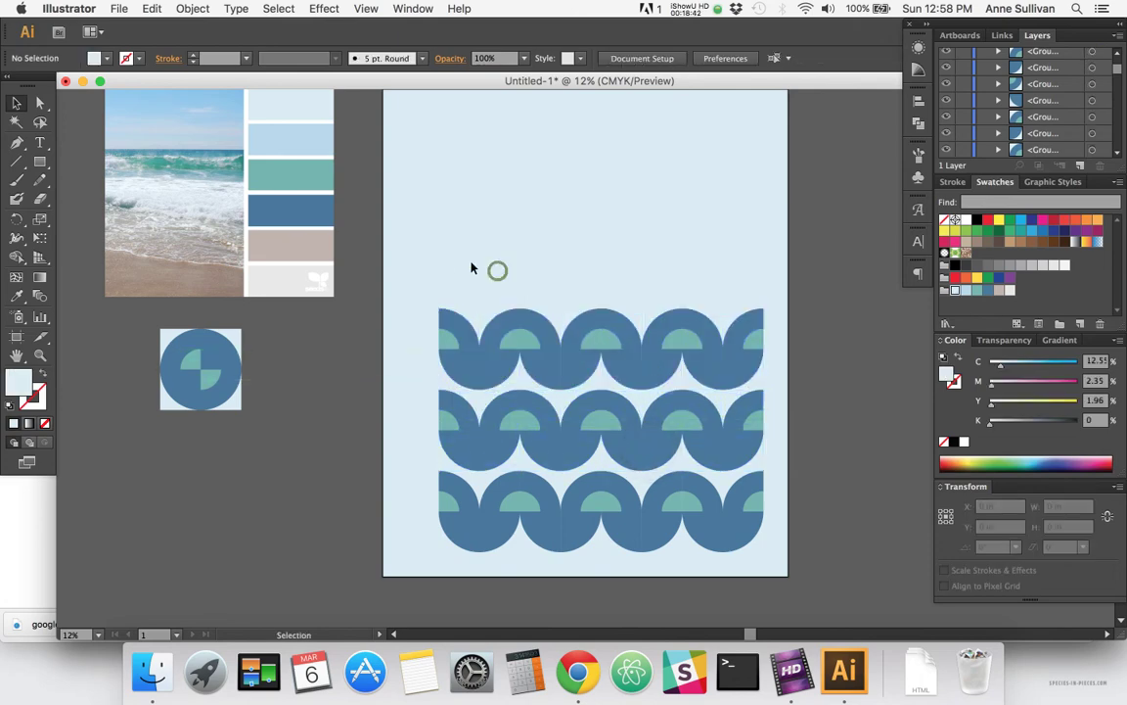
- Select all three rows of blocks and group them into one object
drag(432, 281, 770, 509)
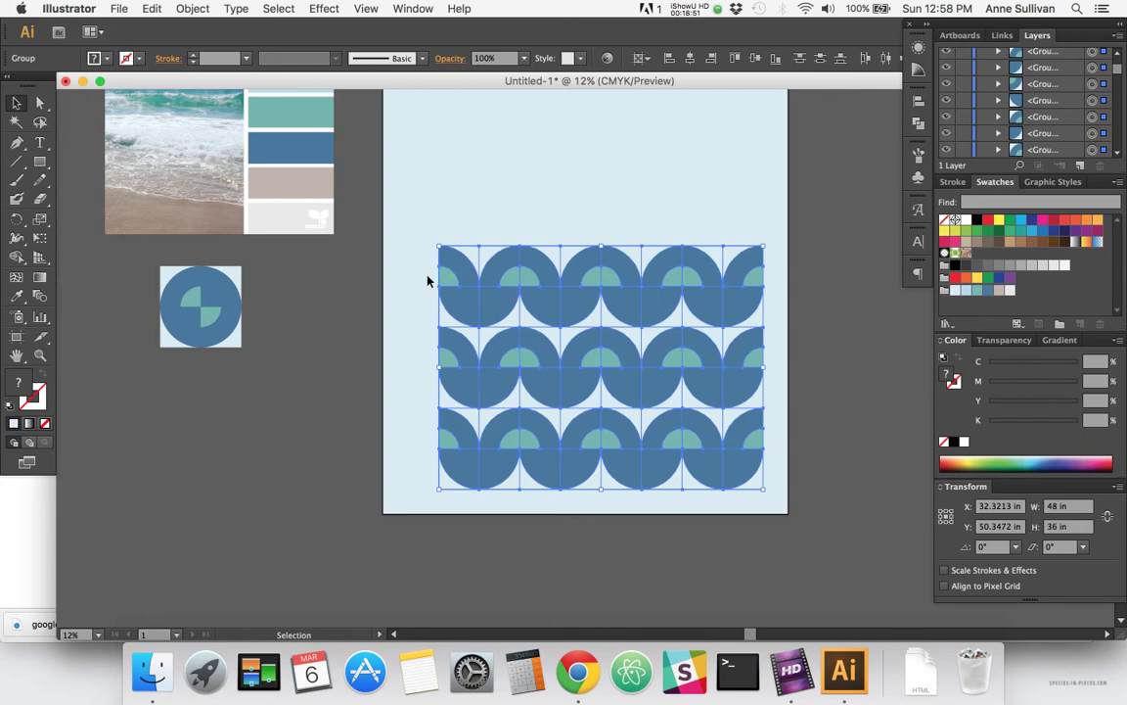
key(a)
key(super+g)
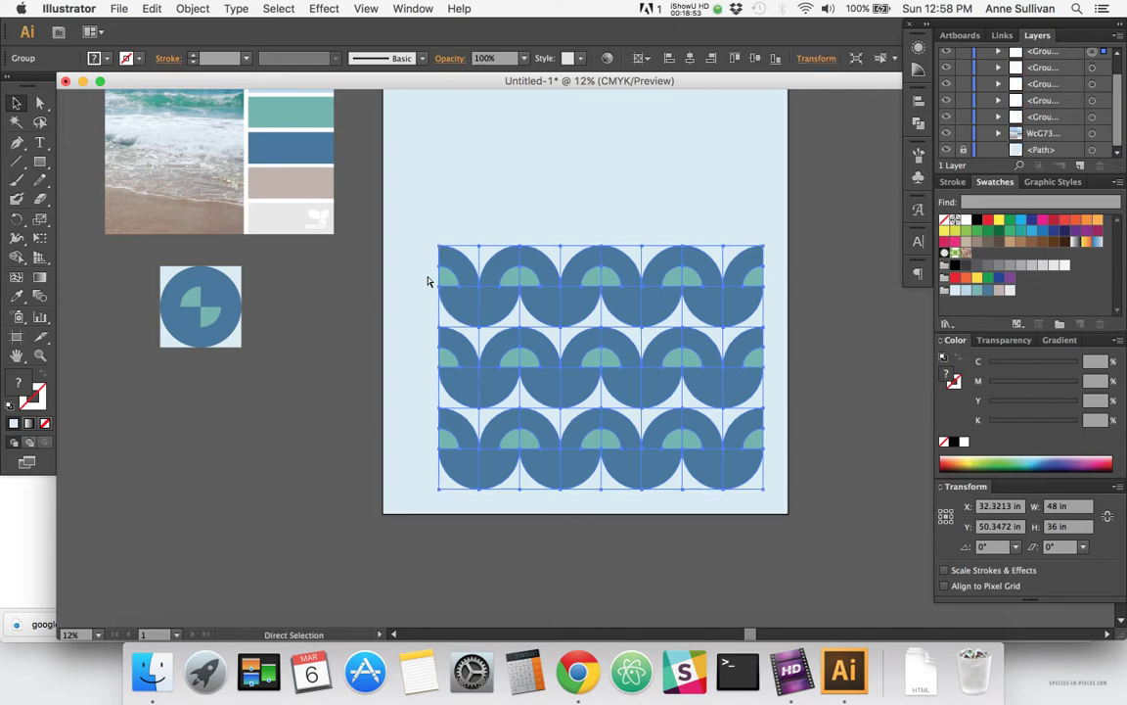
key(v)
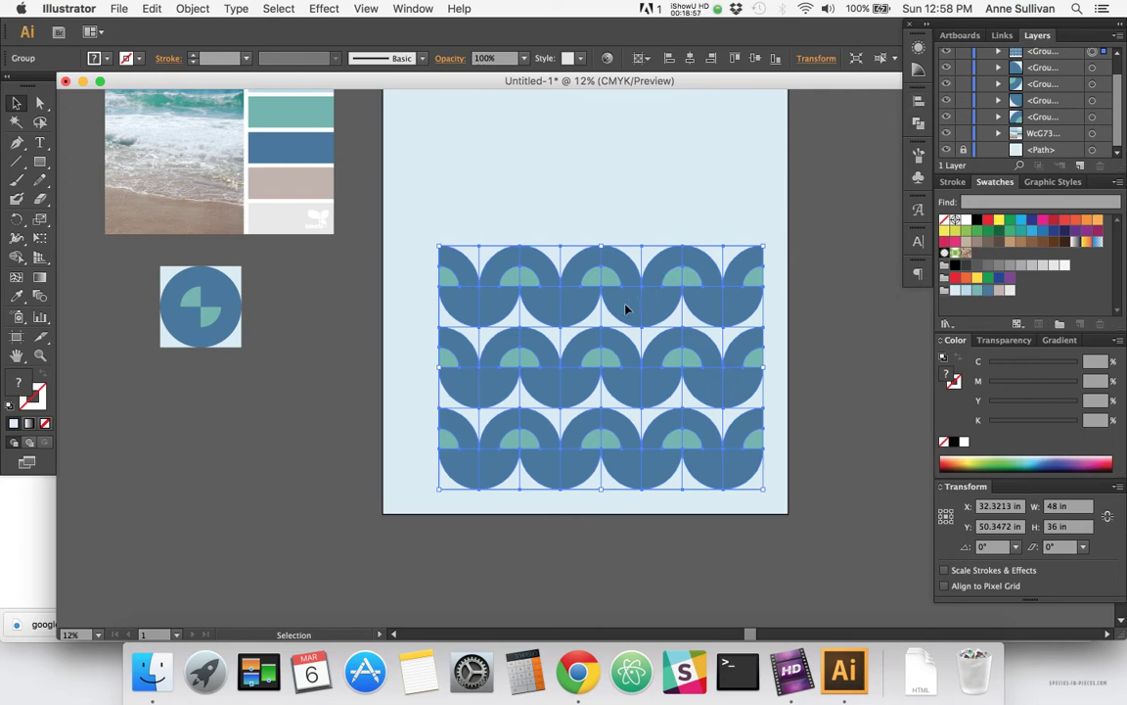
- Align the grouped rows to the horizontal centre of the artboard
click(192, 8)
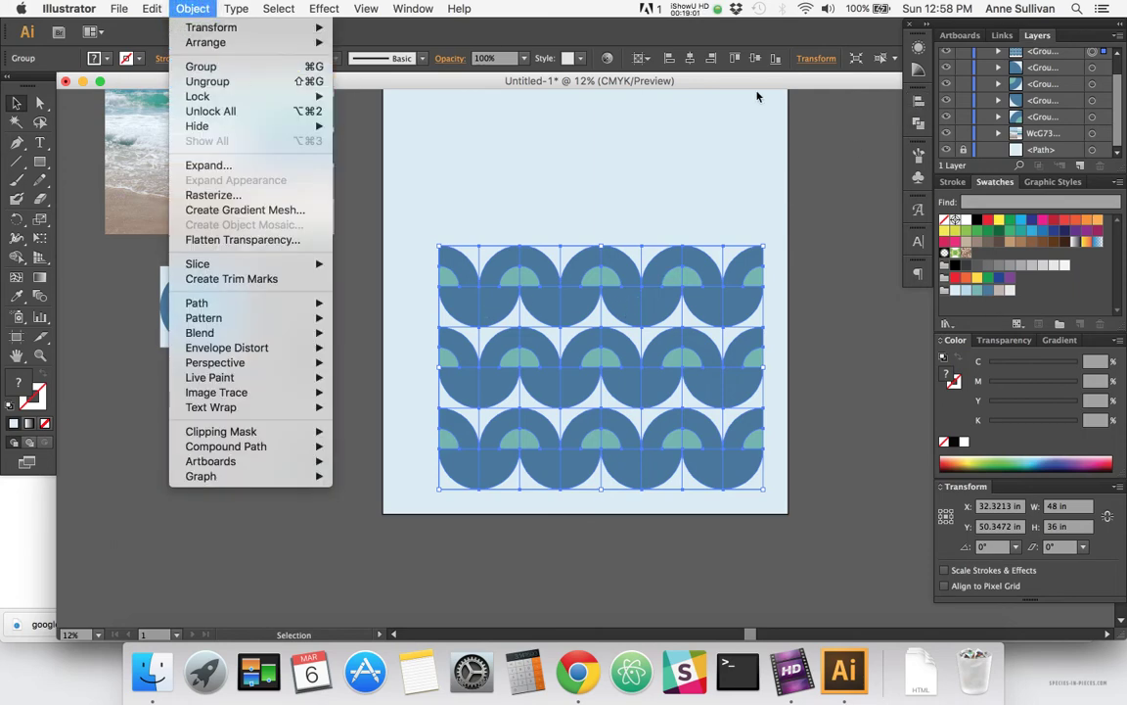
click(918, 106)
click(918, 103)
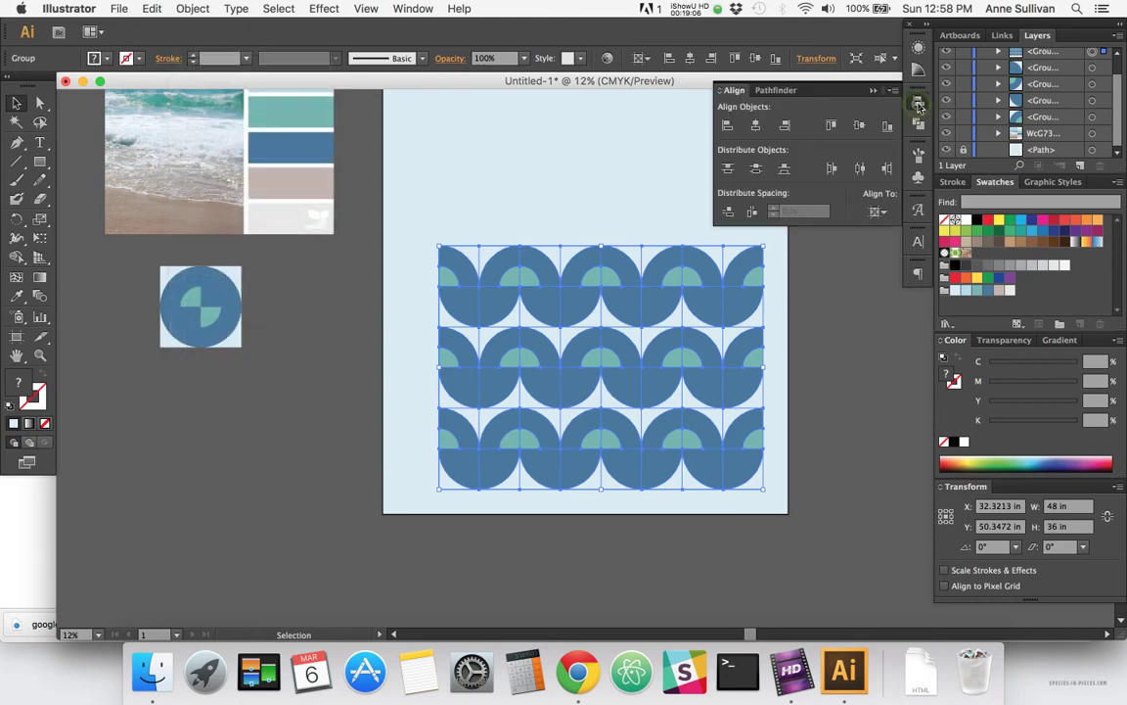
click(756, 127)
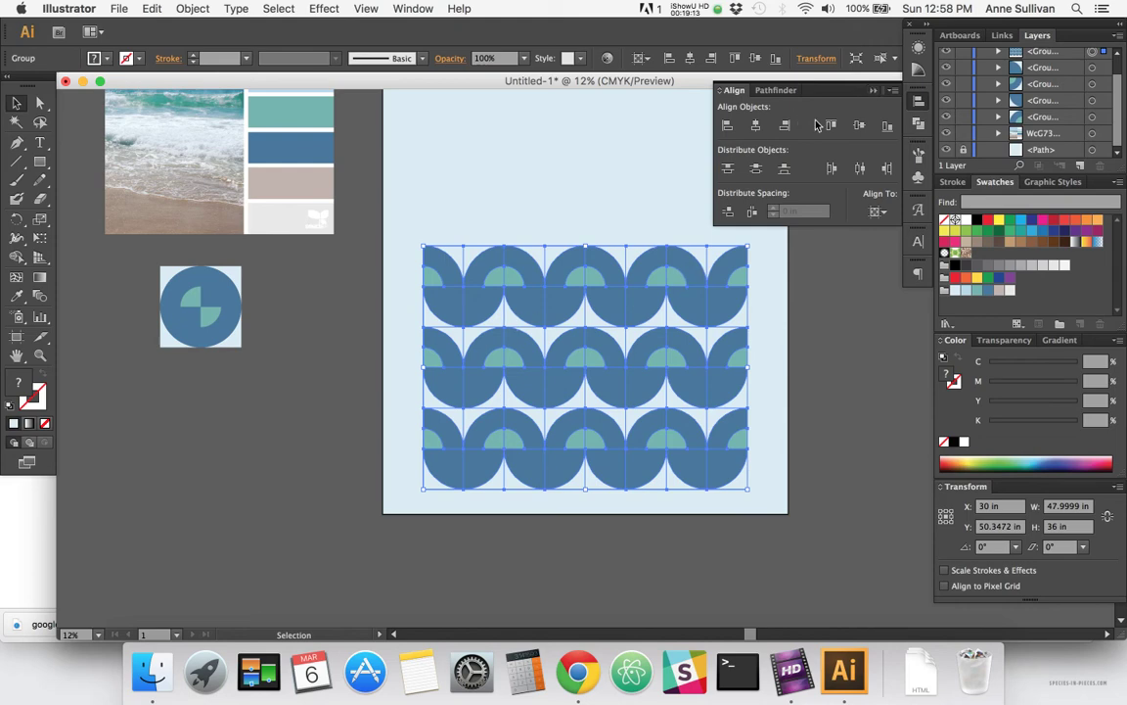
click(873, 90)
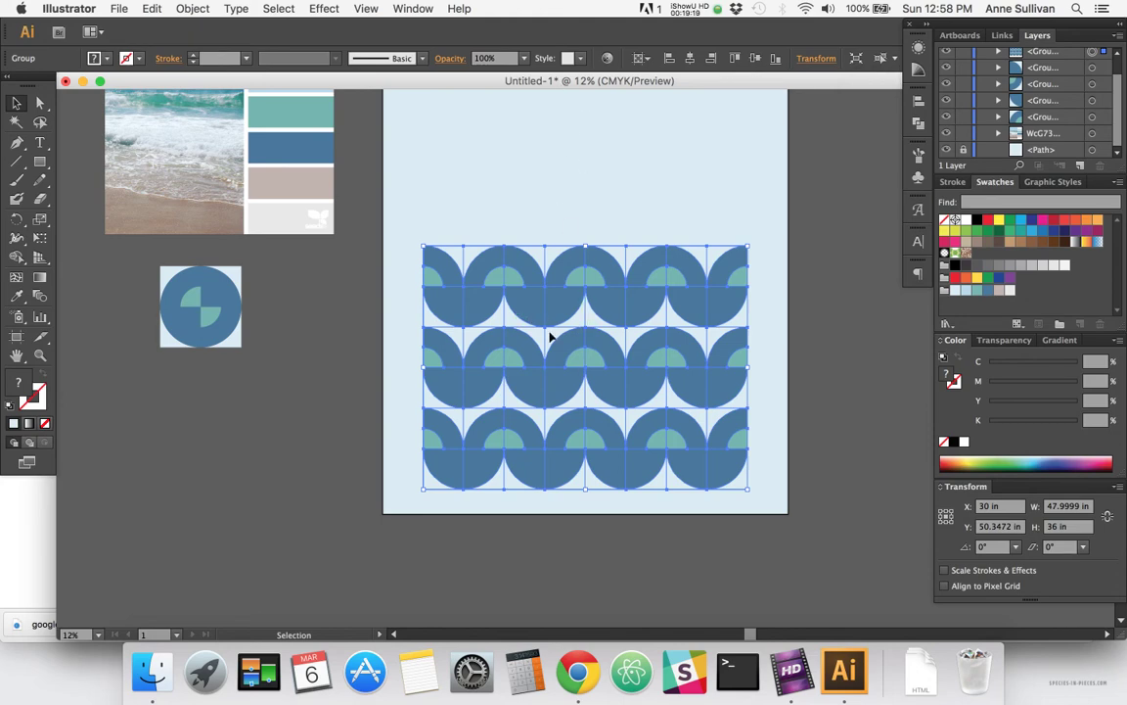
- Undo the centring and grouping, and try aligning the ungrouped blocks to the artboard's horizontal centre
key(a)
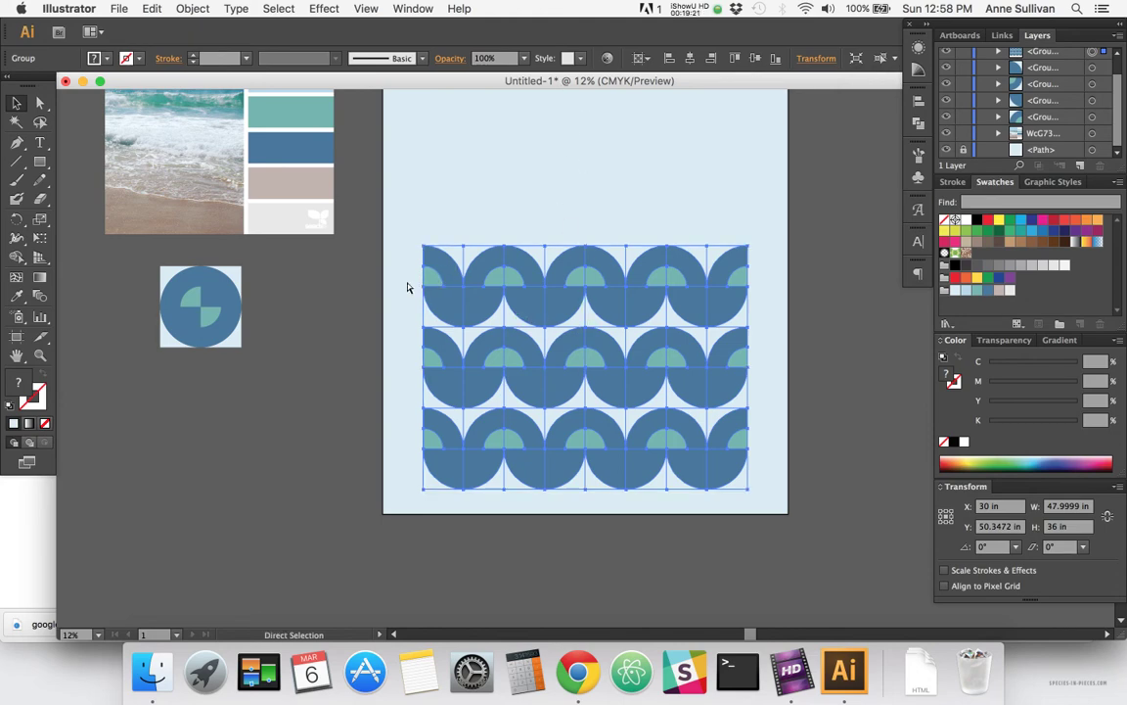
key(super+z)
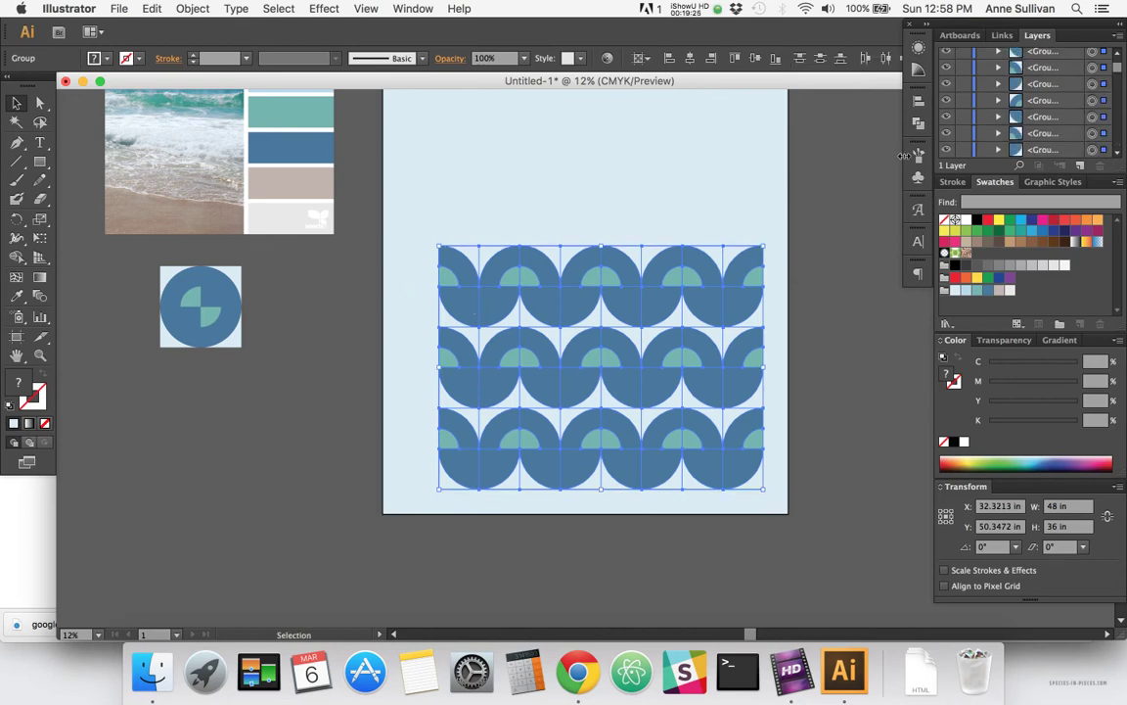
click(918, 100)
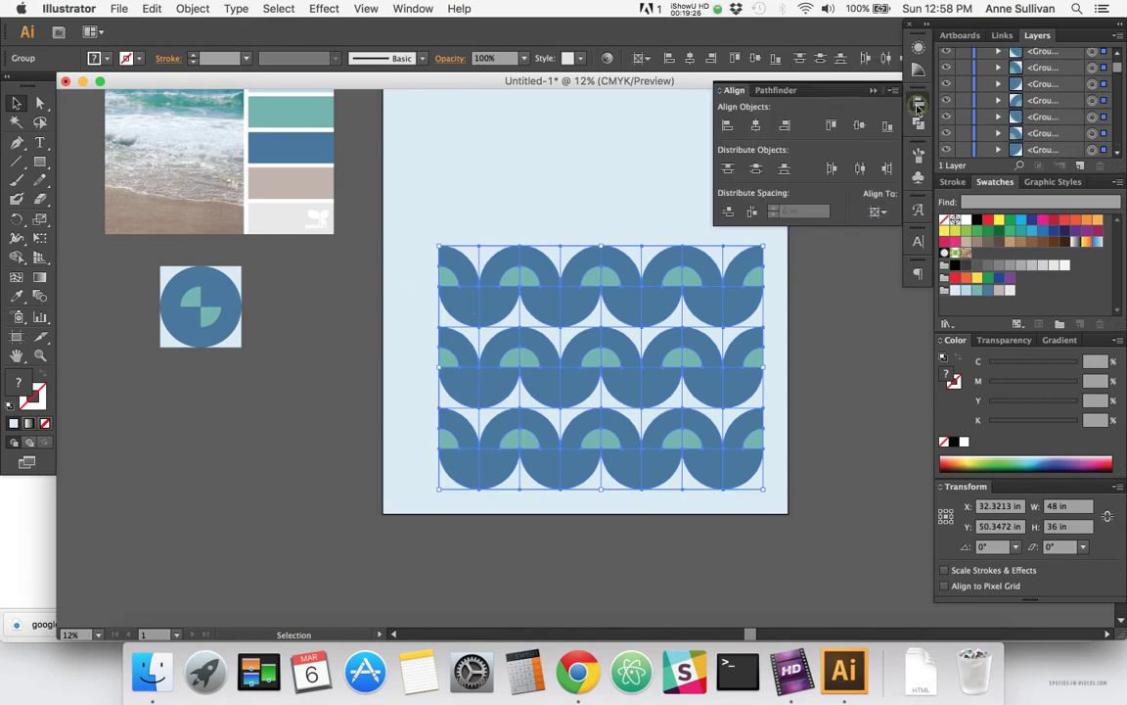
click(755, 127)
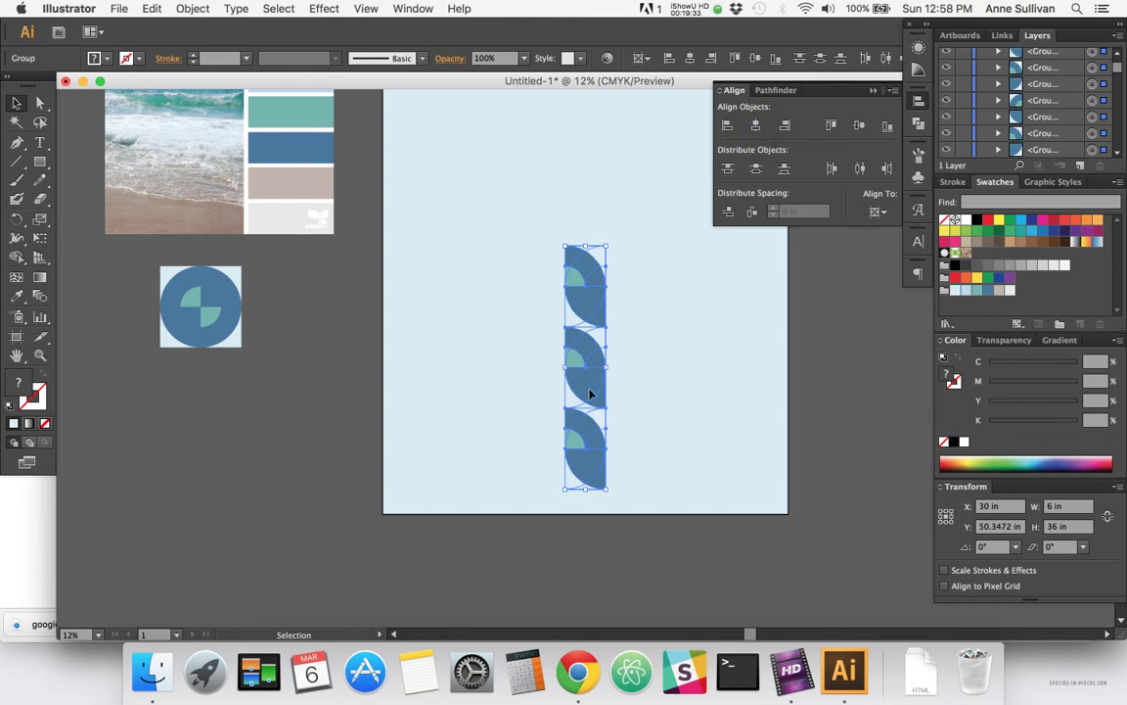
- Undo the alignment of the ungrouped blocks and group the three rows again
key(super+z)
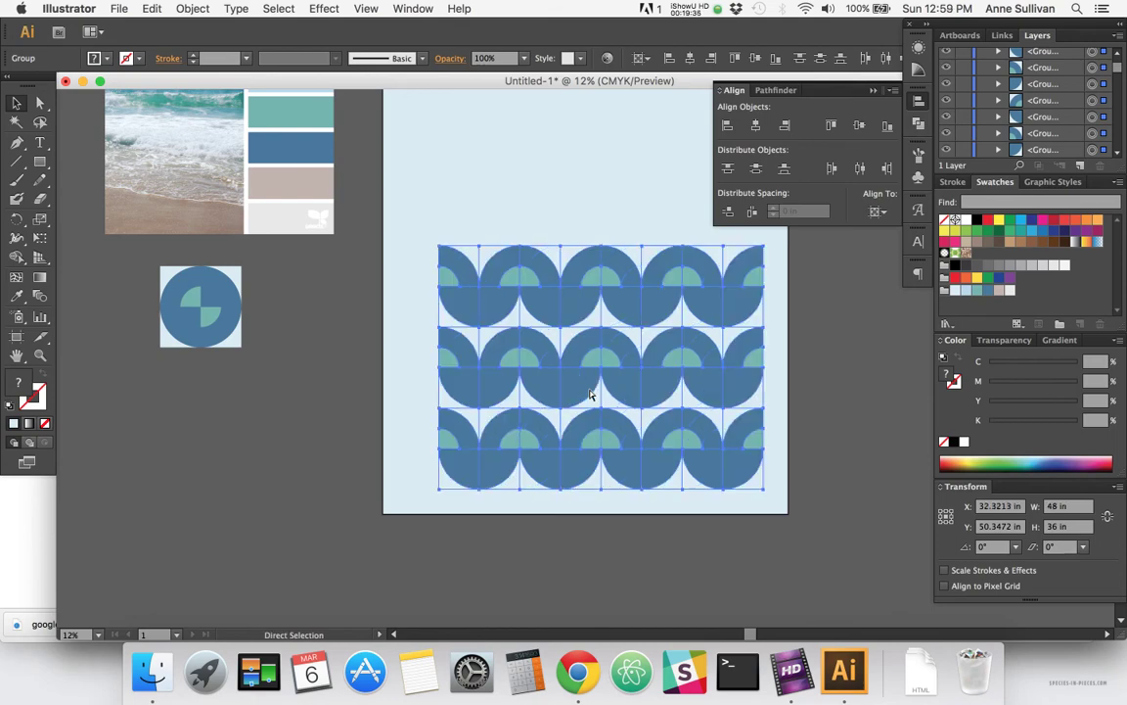
key(v)
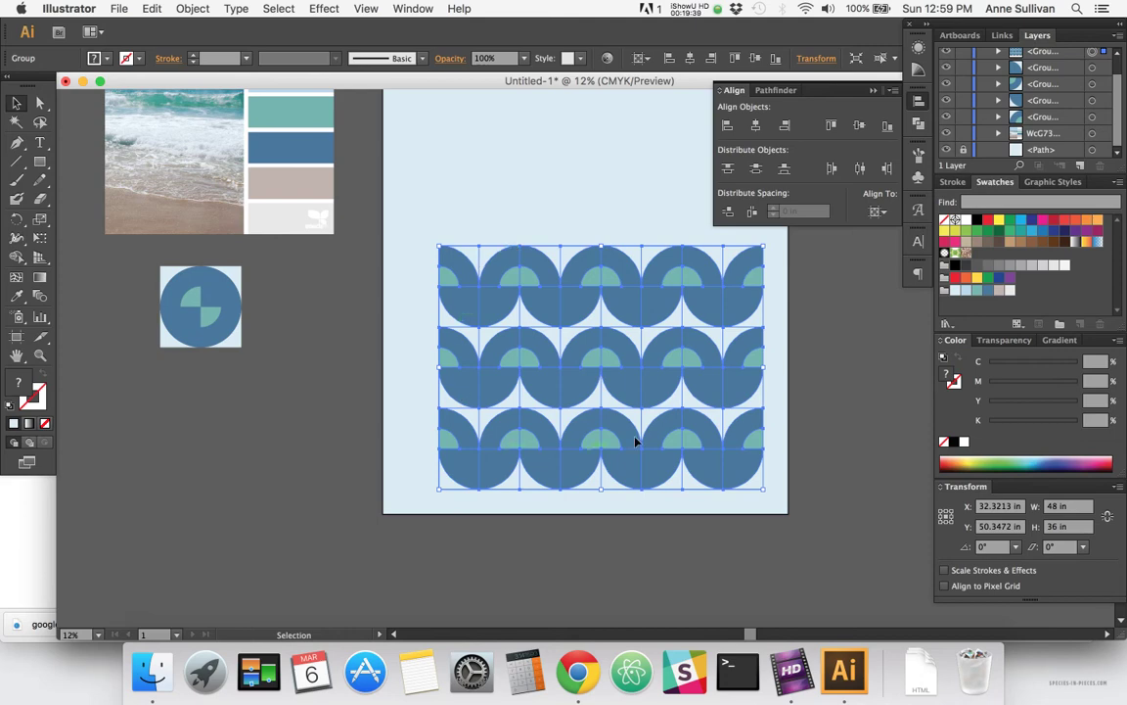
- Centre the grouped rows horizontally on the artboard and ungroup them
click(759, 130)
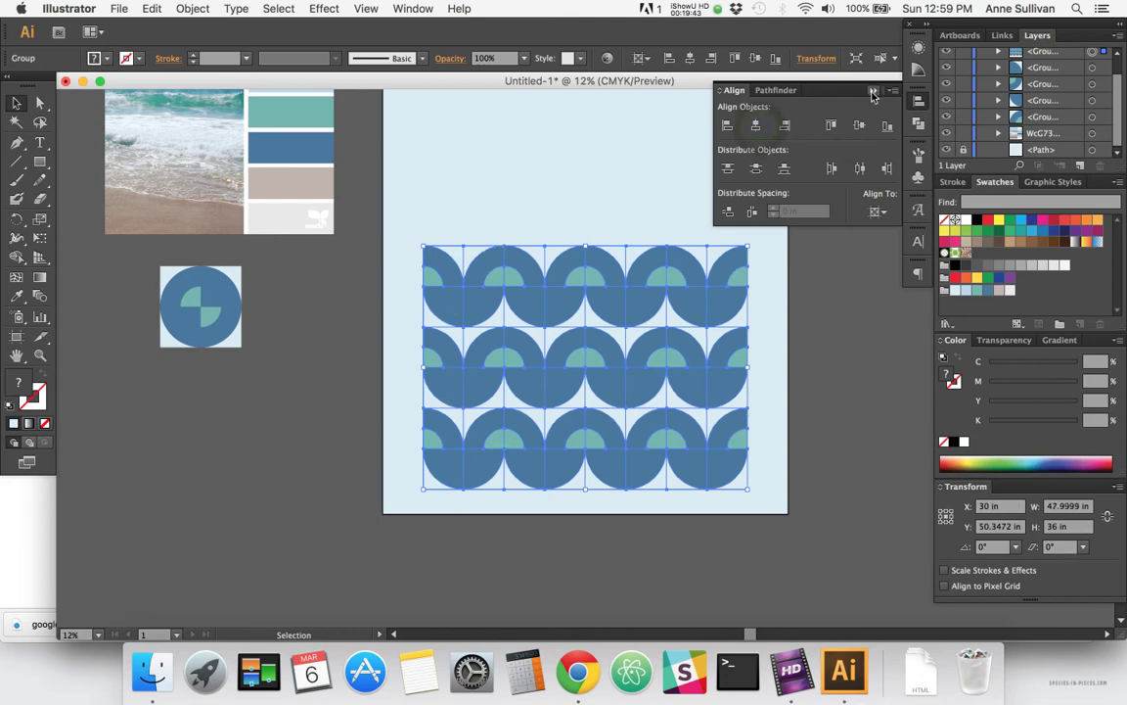
click(873, 91)
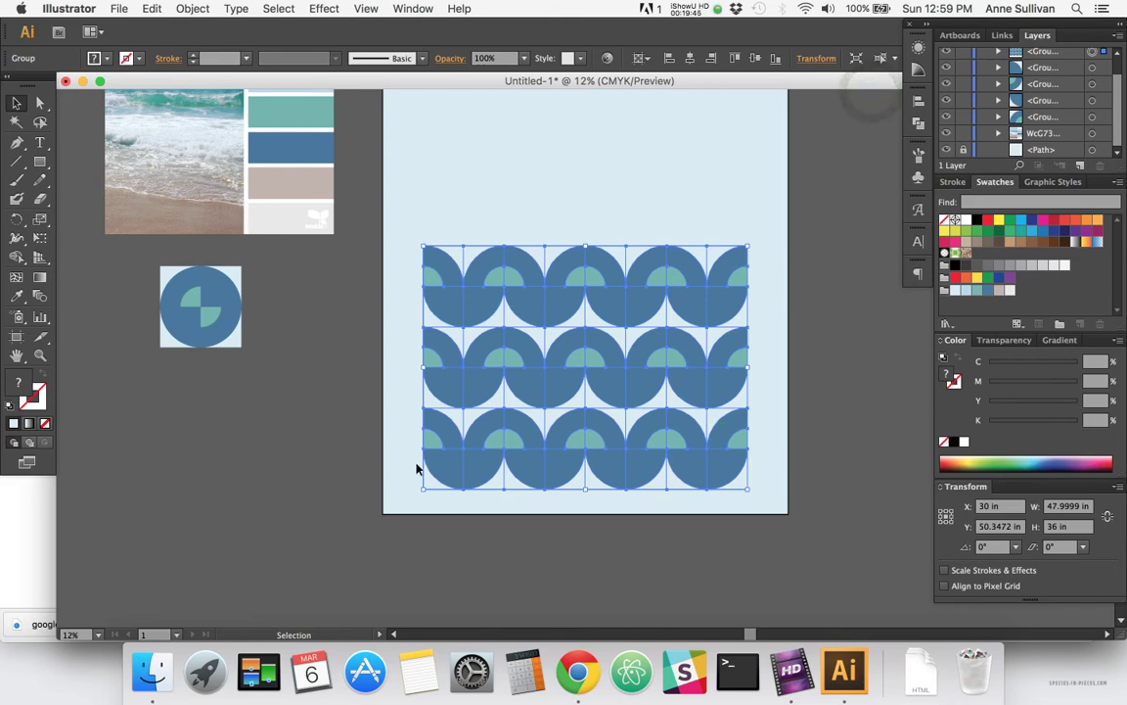
key(super)
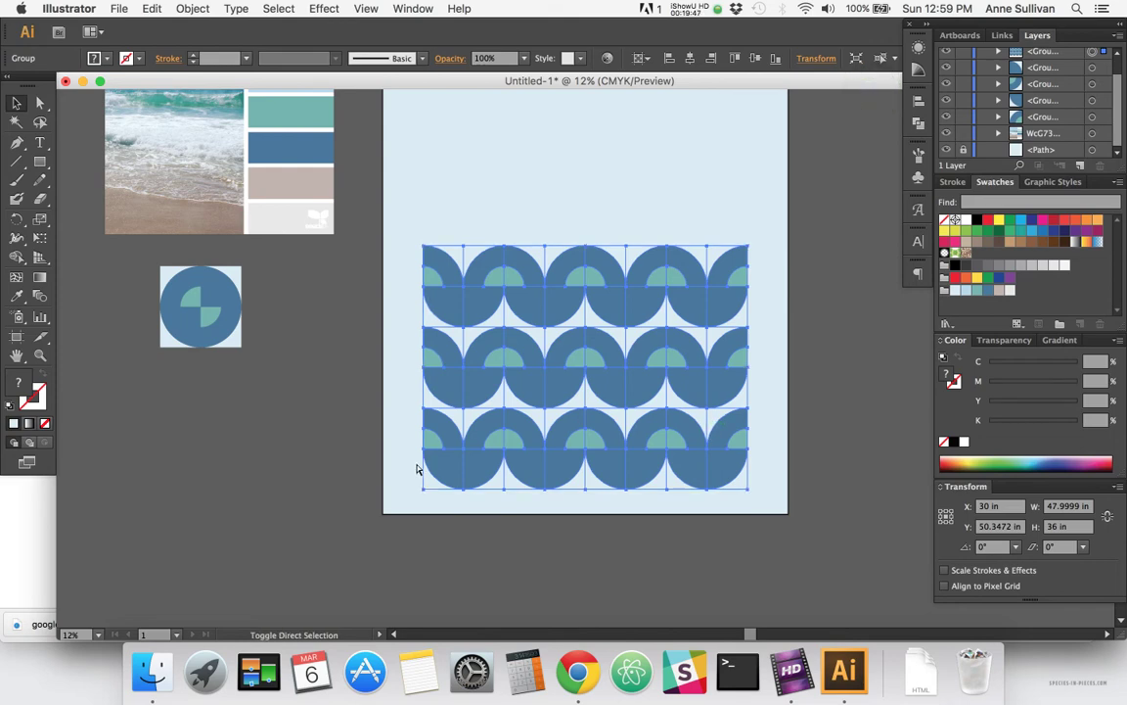
click(359, 349)
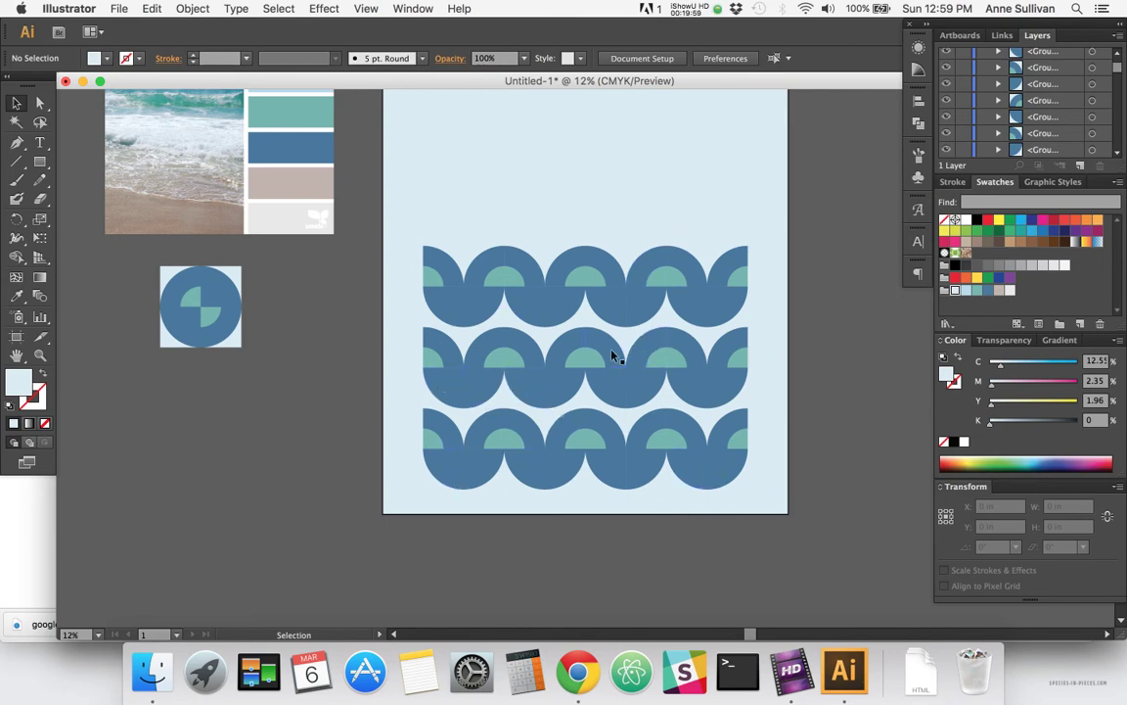
- Try moving the first block of the top row out of the pattern as a whole, and undo the move
key(a)
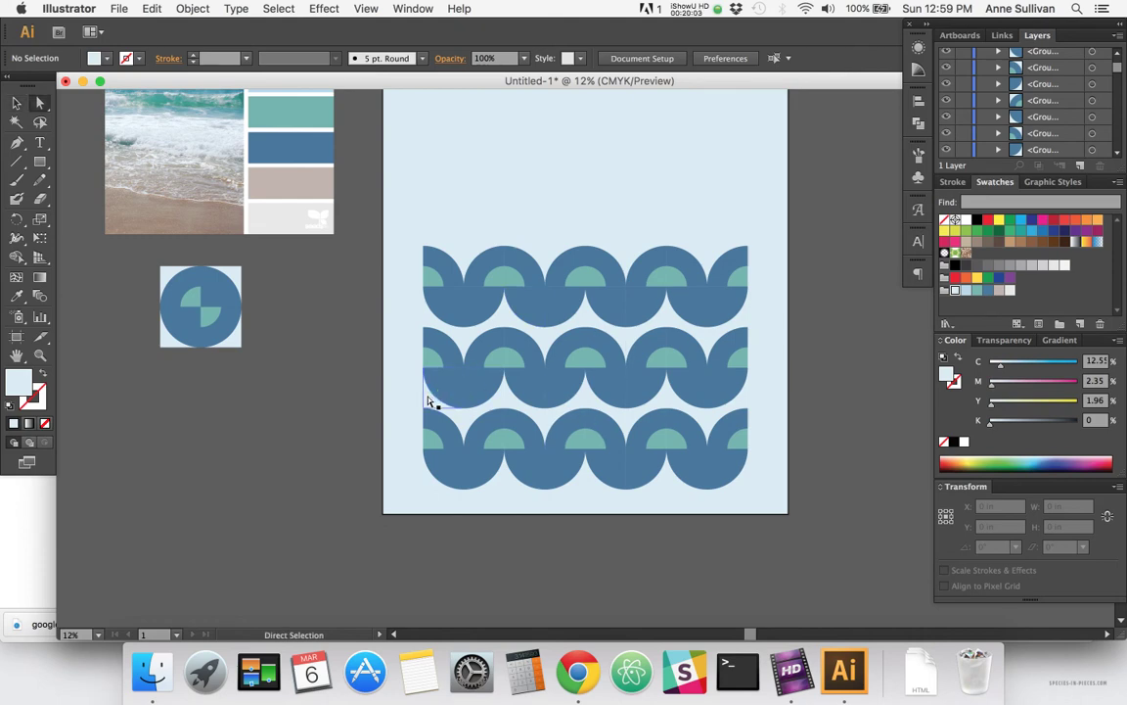
click(428, 325)
click(428, 321)
click(16, 104)
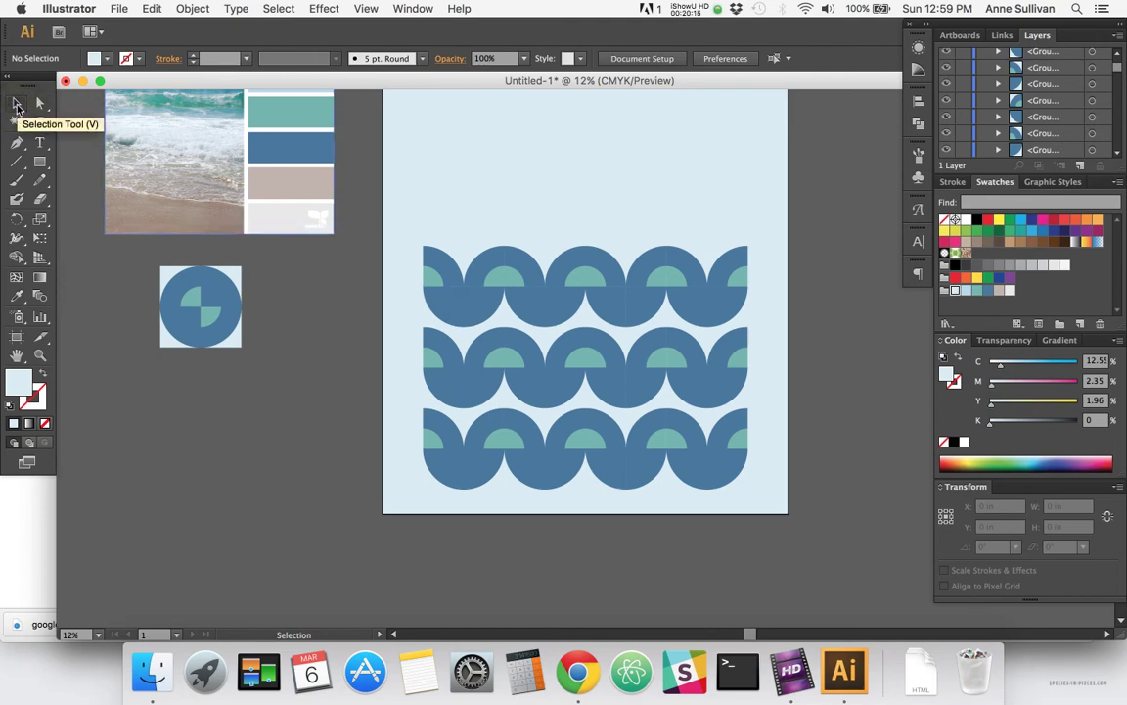
drag(469, 305, 294, 293)
double_click(441, 266)
double_click(335, 296)
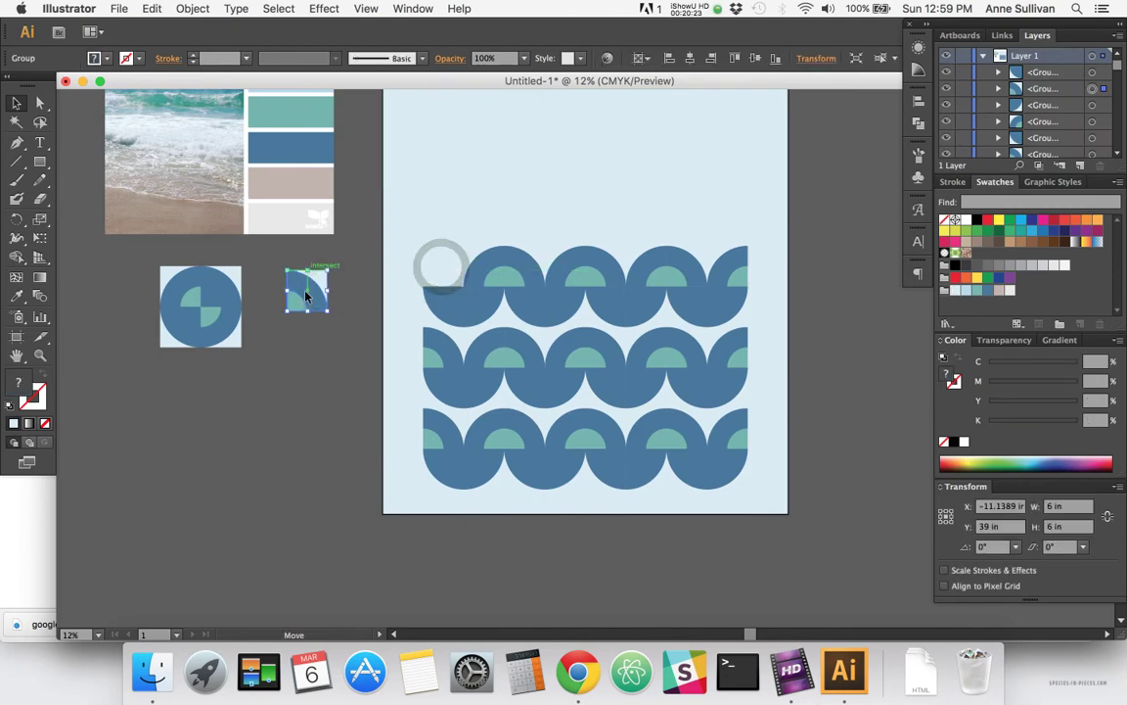
key(super+z)
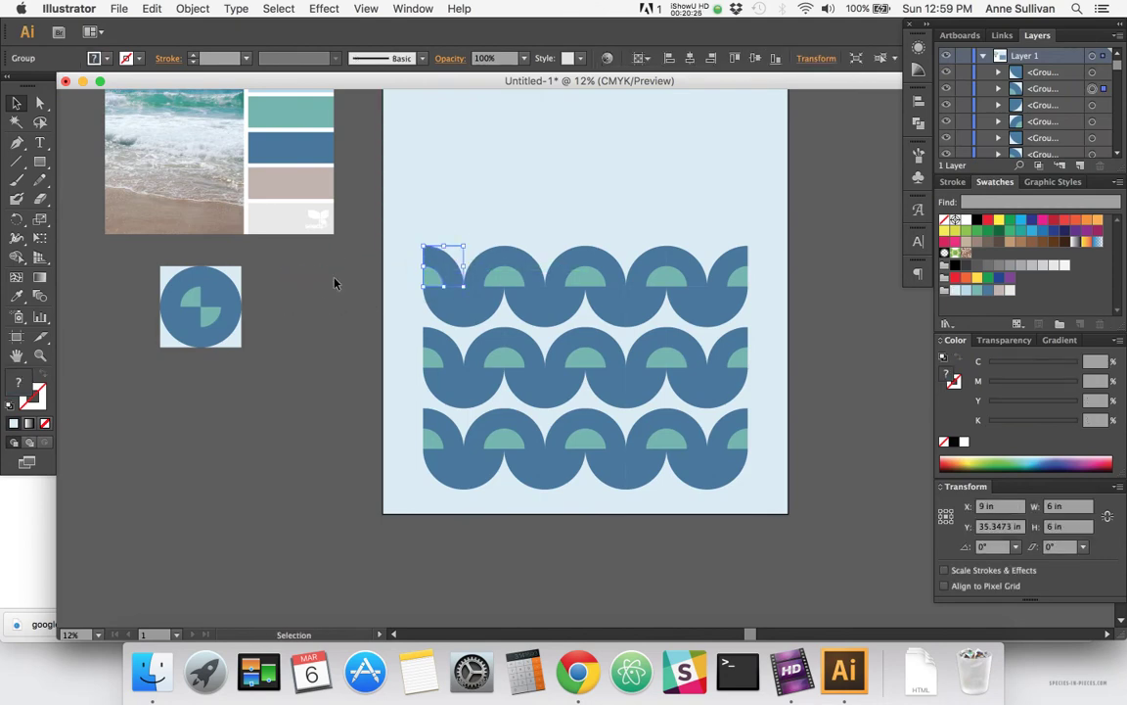
click(333, 282)
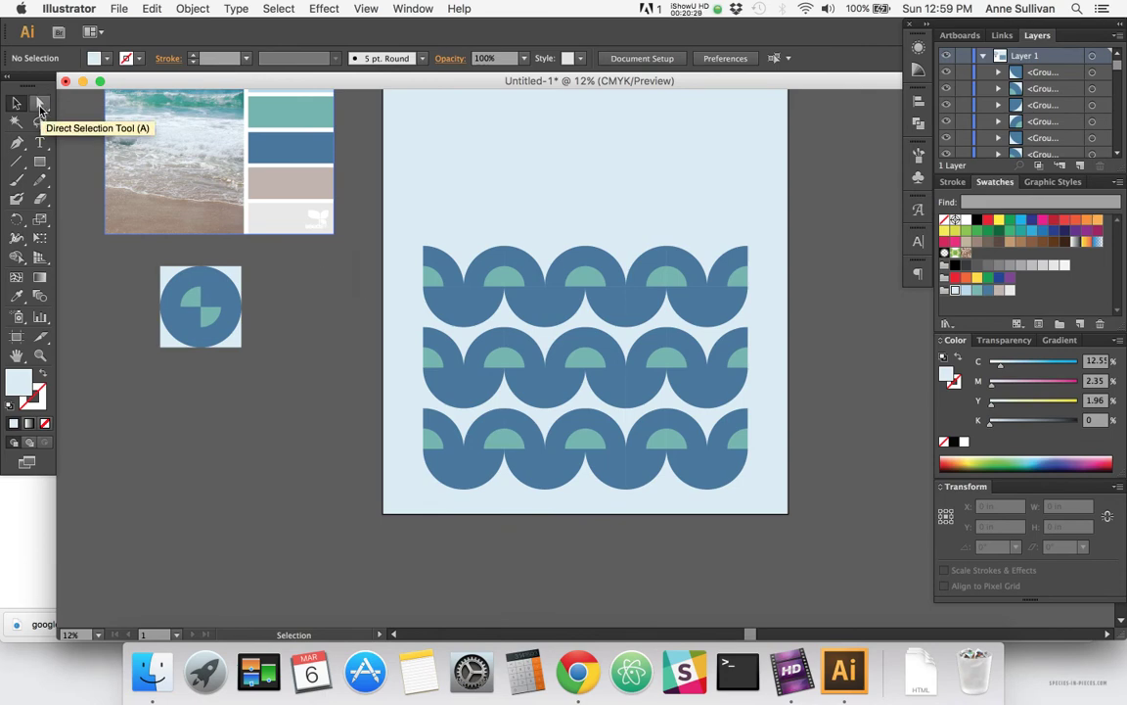
- Try moving the teal and blue pieces of the top row's first block separately with Direct Selection, and undo the moves
click(40, 104)
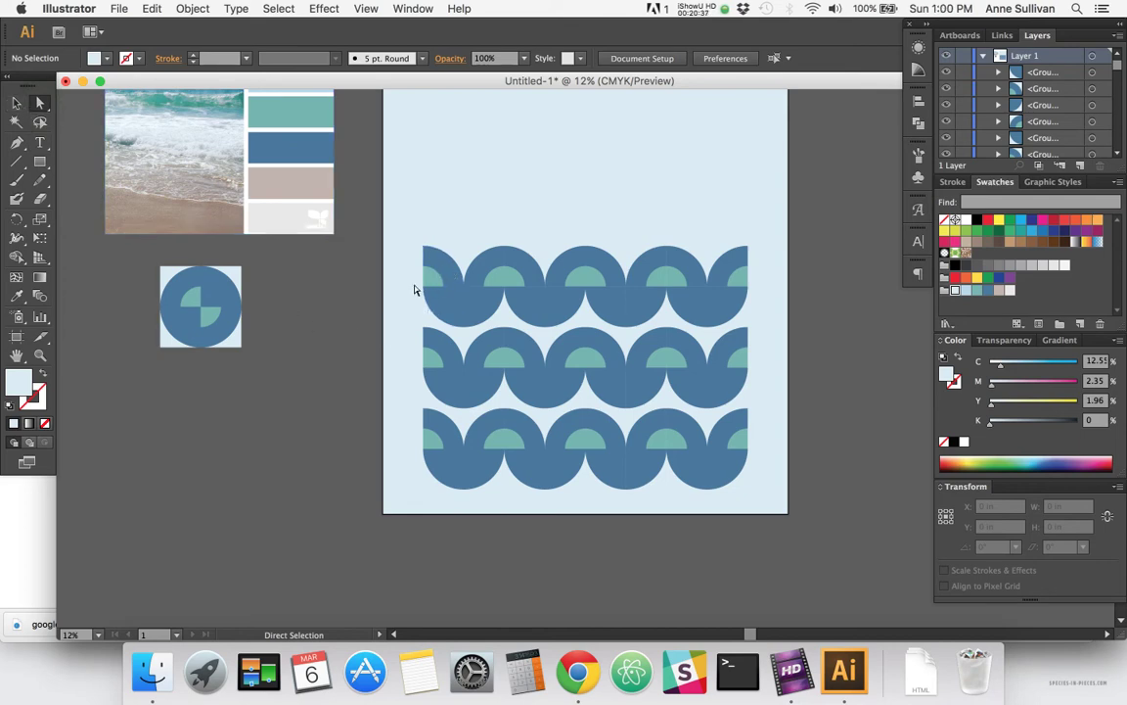
drag(431, 281, 313, 269)
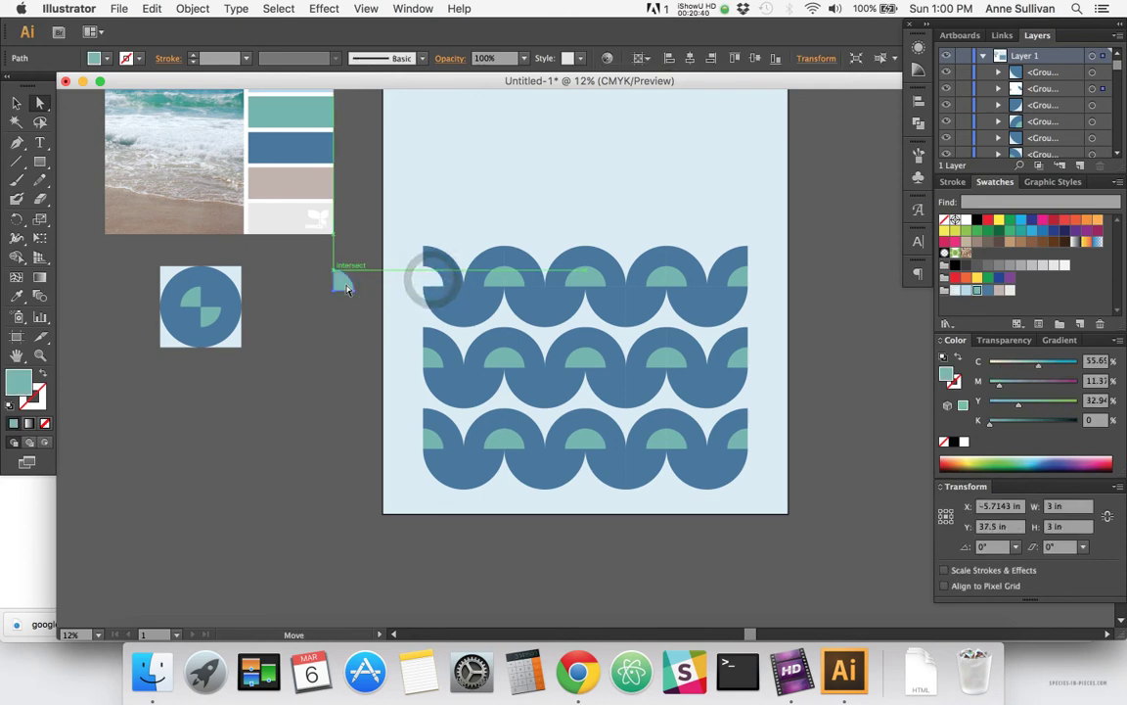
click(450, 267)
drag(448, 266, 358, 290)
key(super+z)
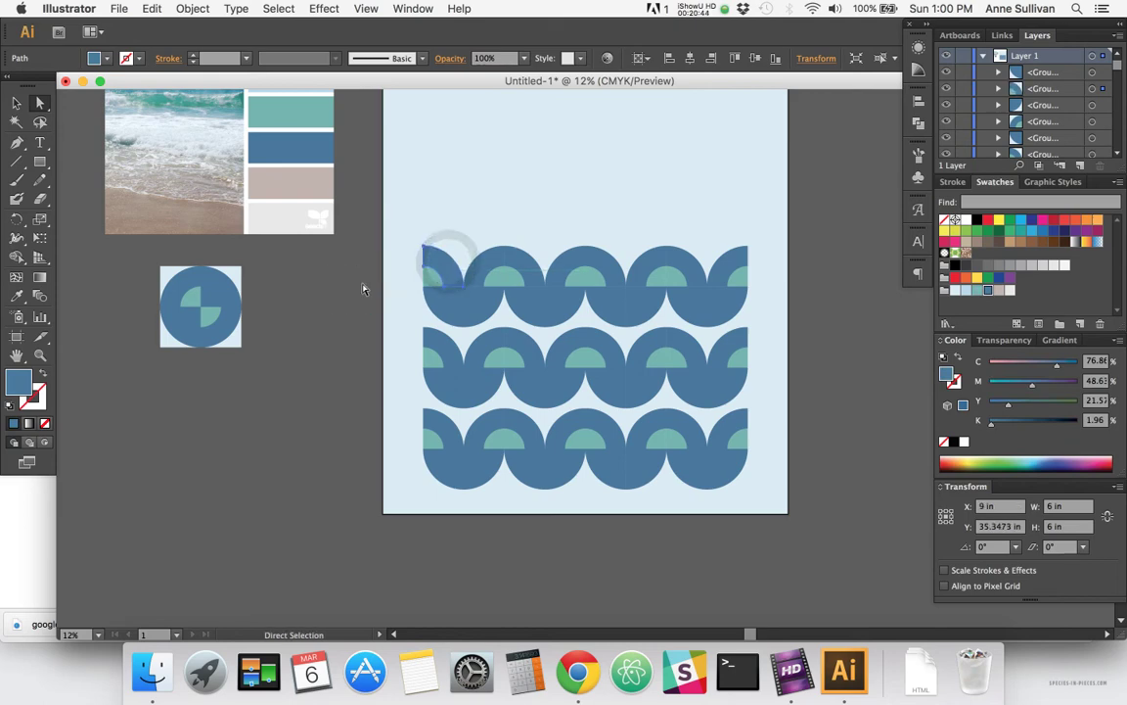
click(427, 318)
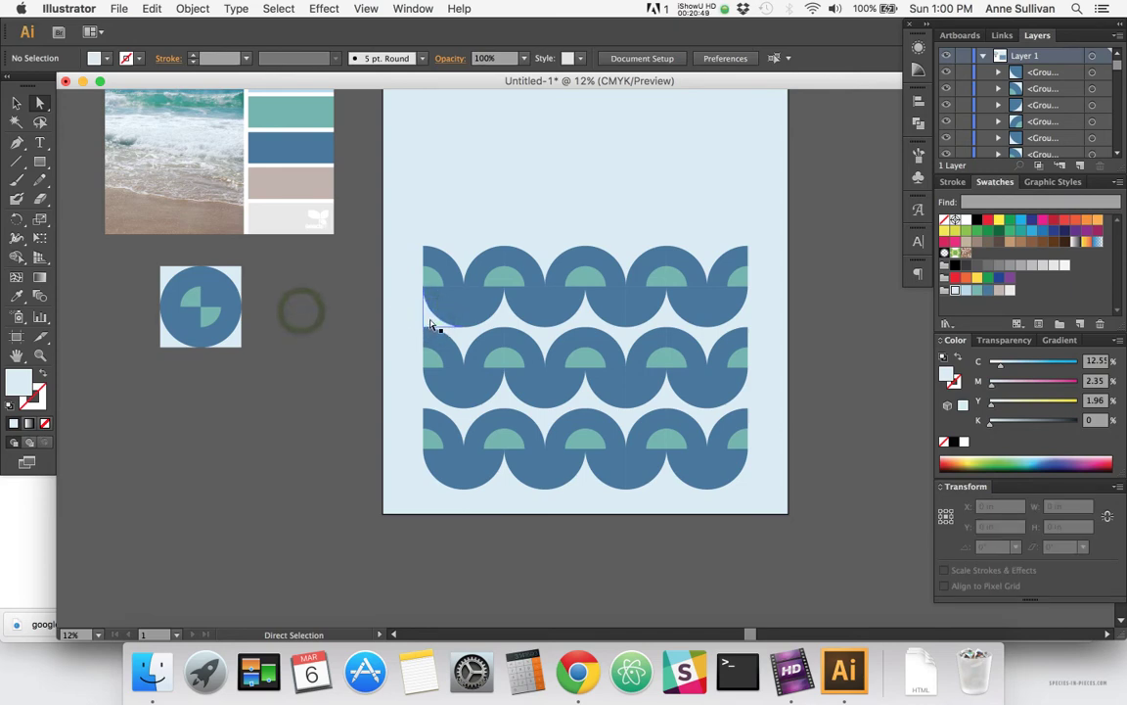
drag(428, 318, 733, 326)
click(455, 334)
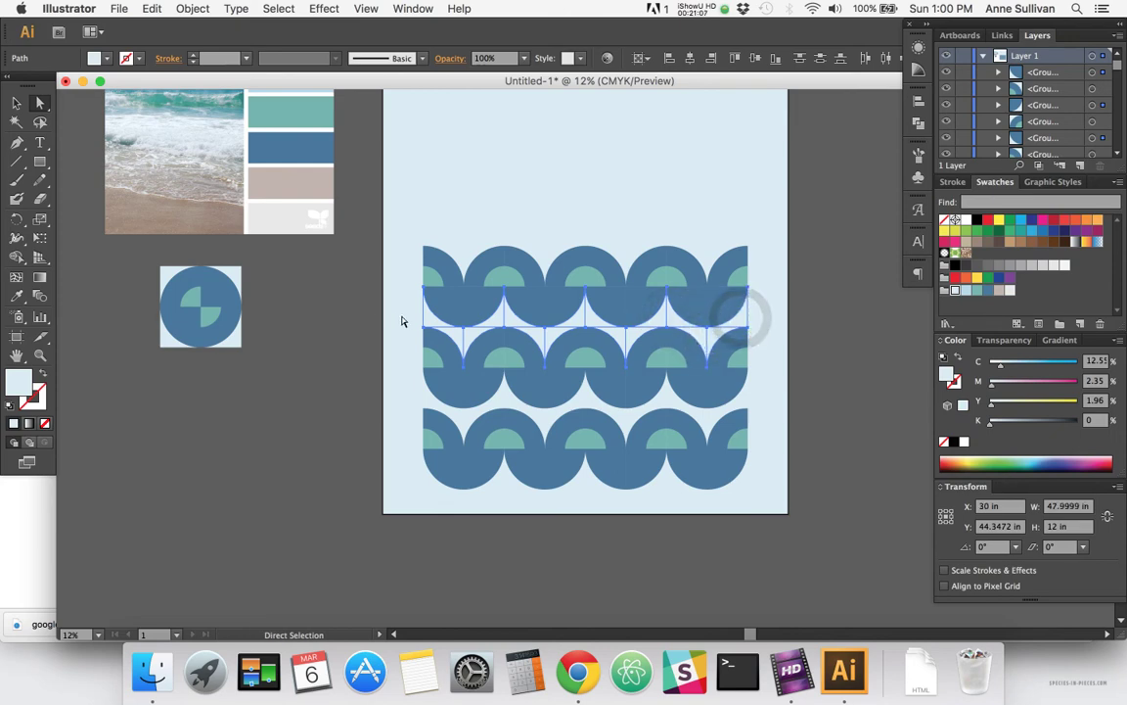
click(436, 280)
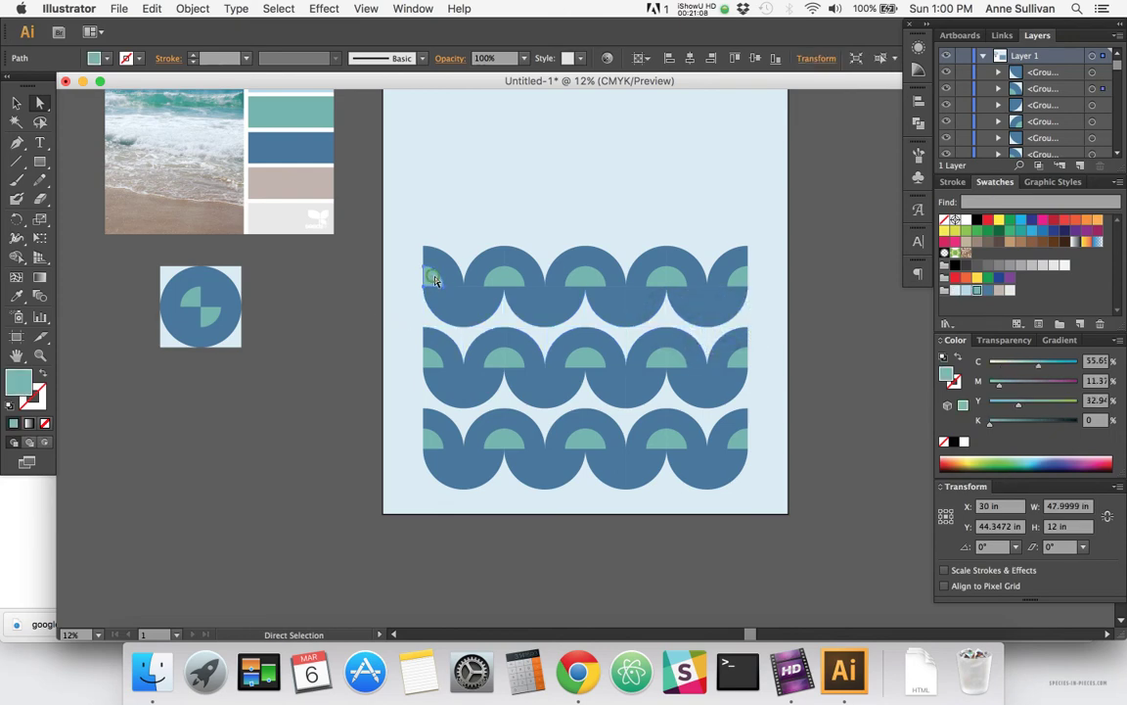
click(502, 282)
click(524, 298)
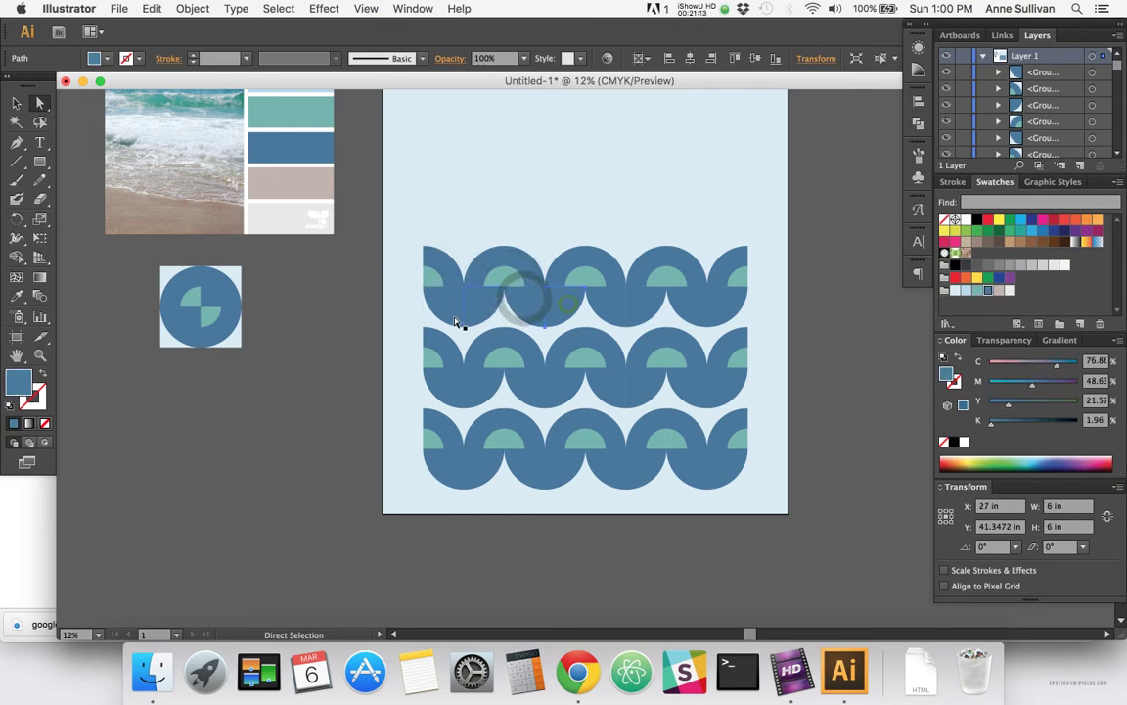
- Select all pale background pieces between the first and second wave rows, fill them with the teal swatch, and hide the selection edges
click(427, 313)
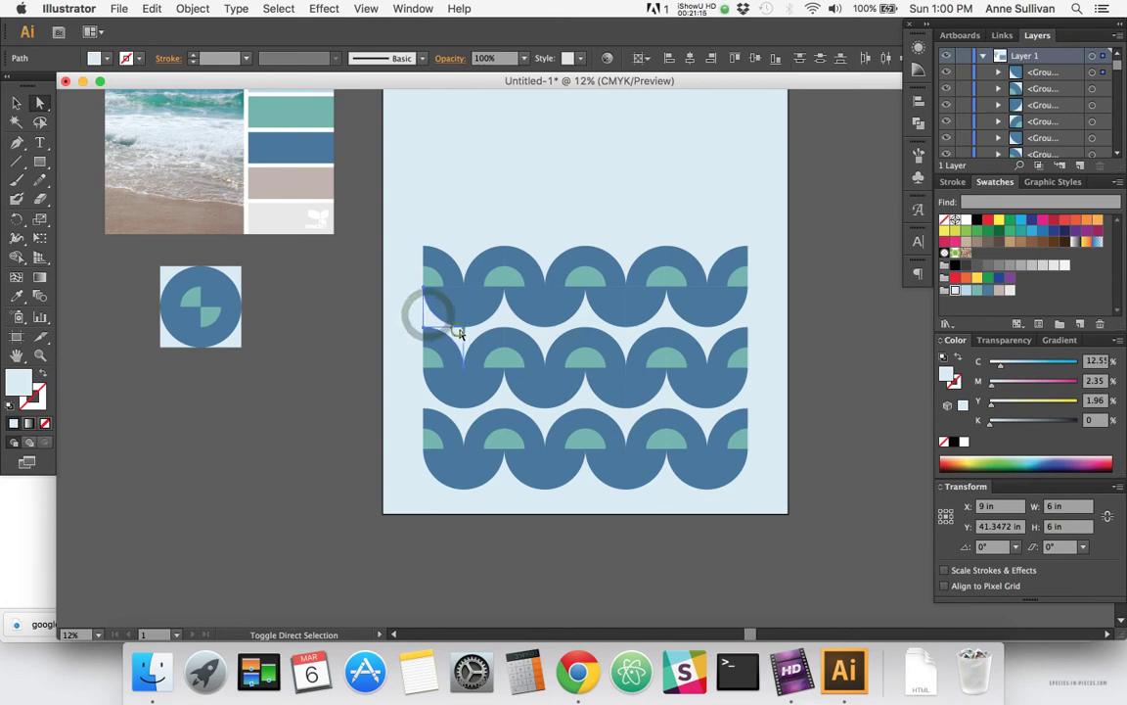
shift+click(460, 330)
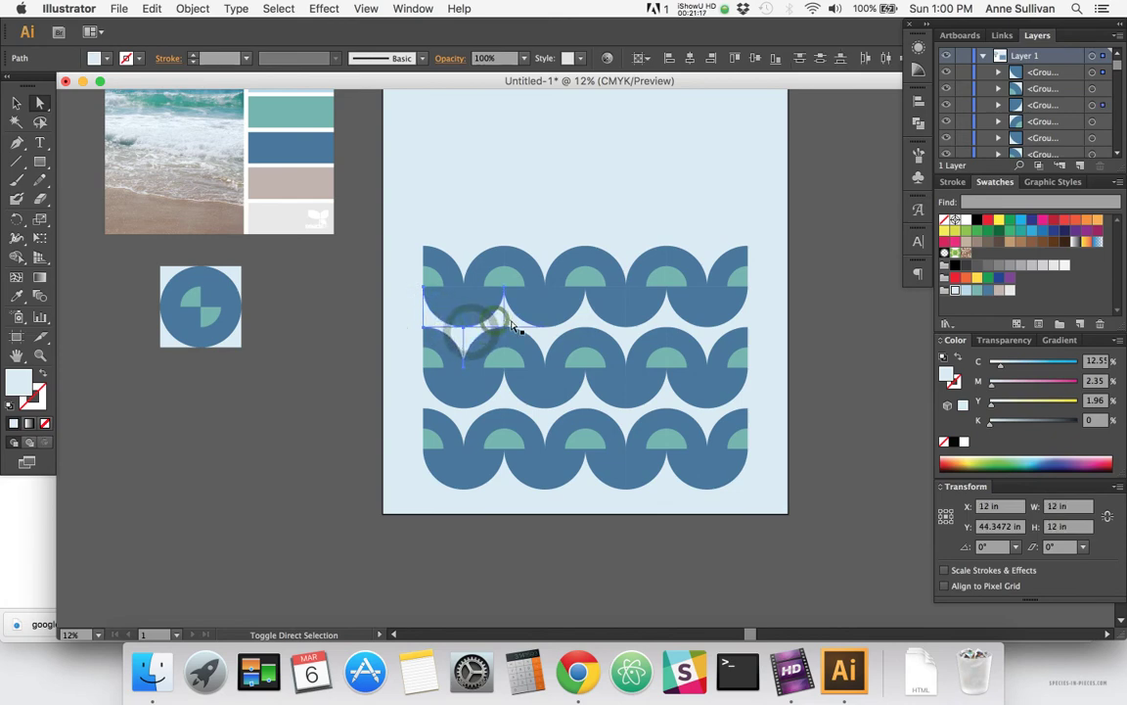
shift+click(543, 335)
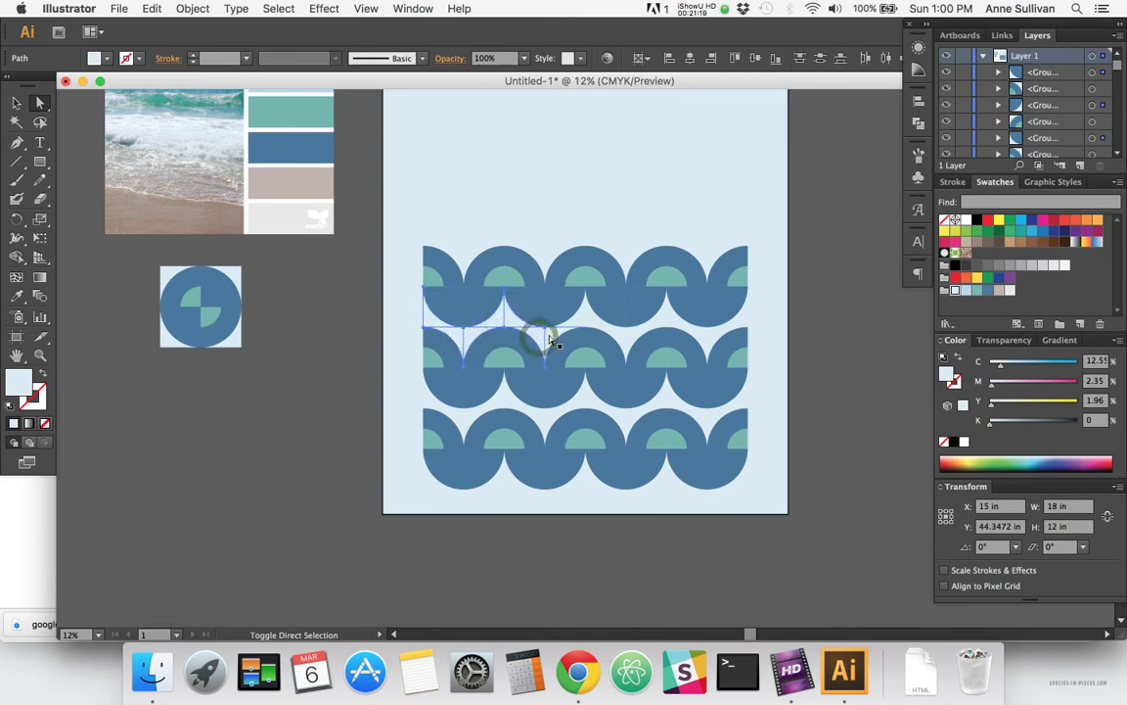
shift+click(551, 334)
shift+click(589, 316)
shift+click(629, 334)
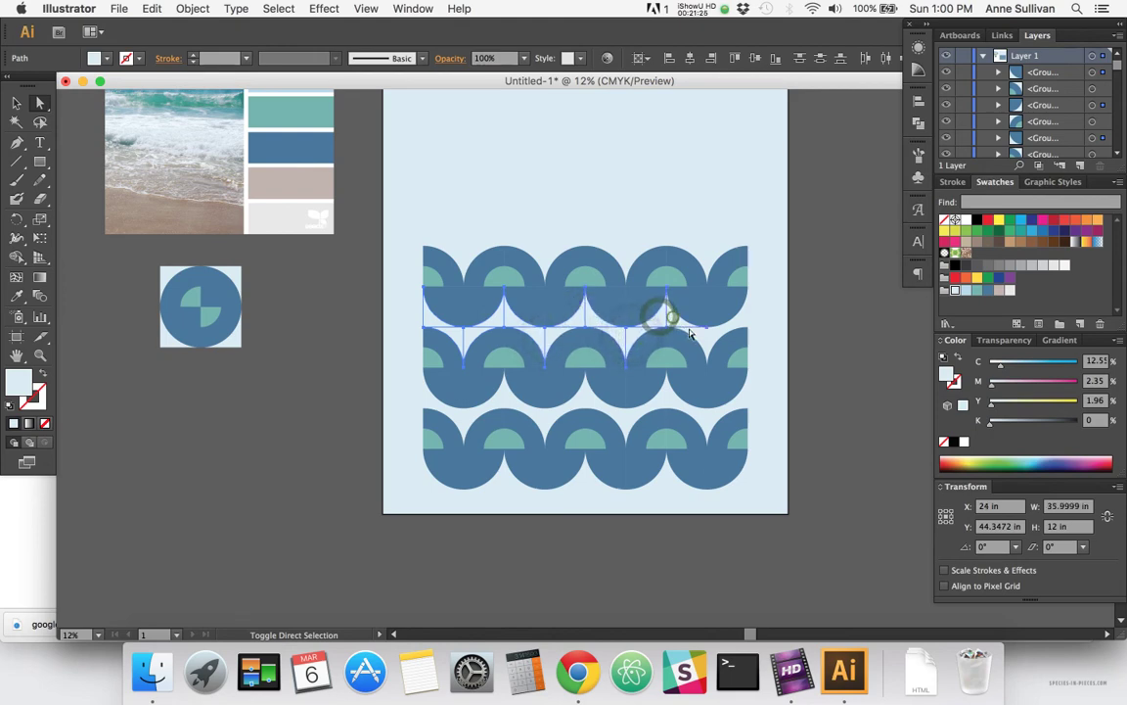
shift+click(700, 337)
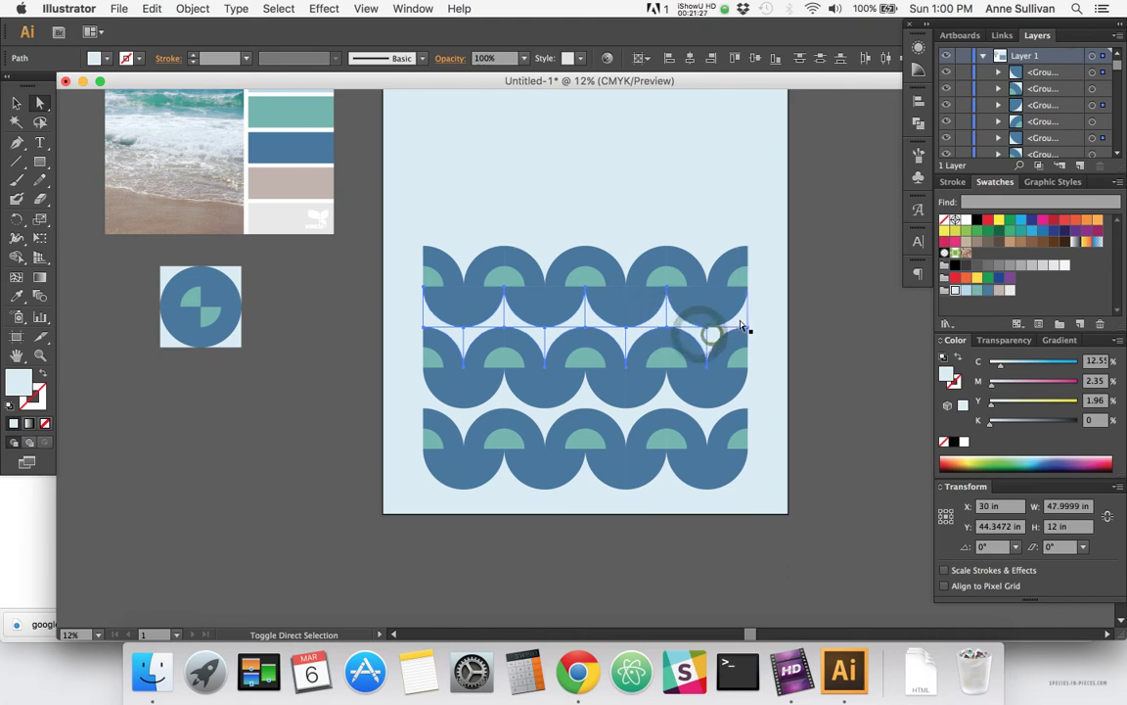
shift+click(739, 316)
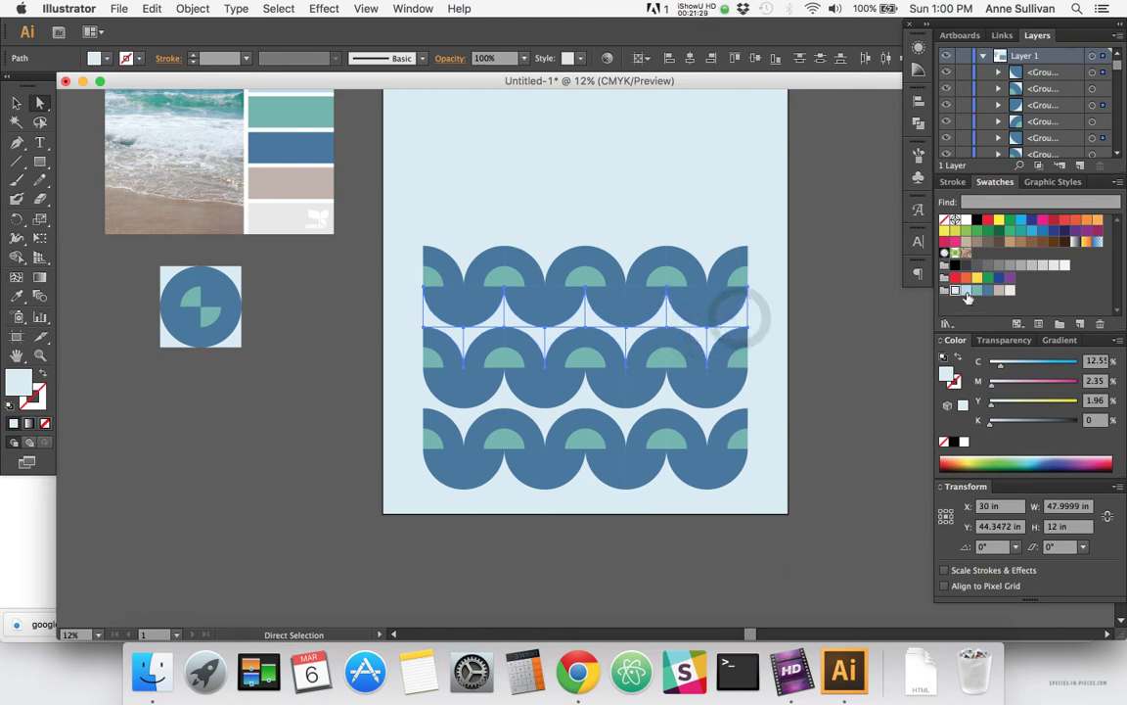
click(966, 291)
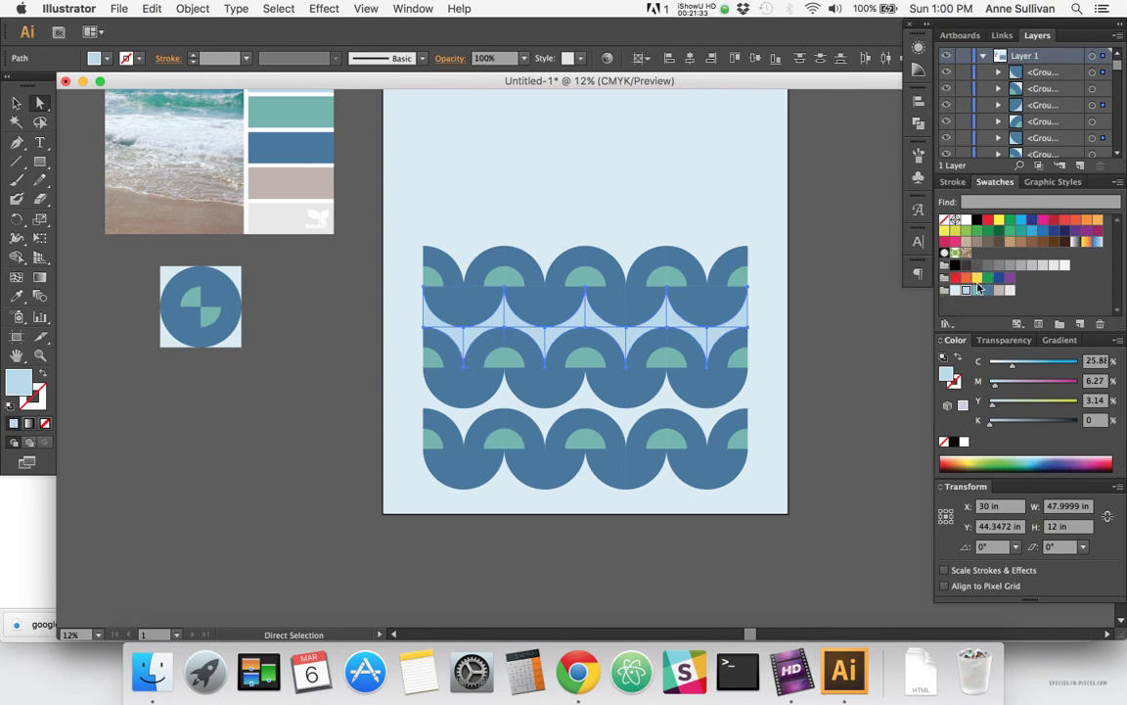
click(977, 289)
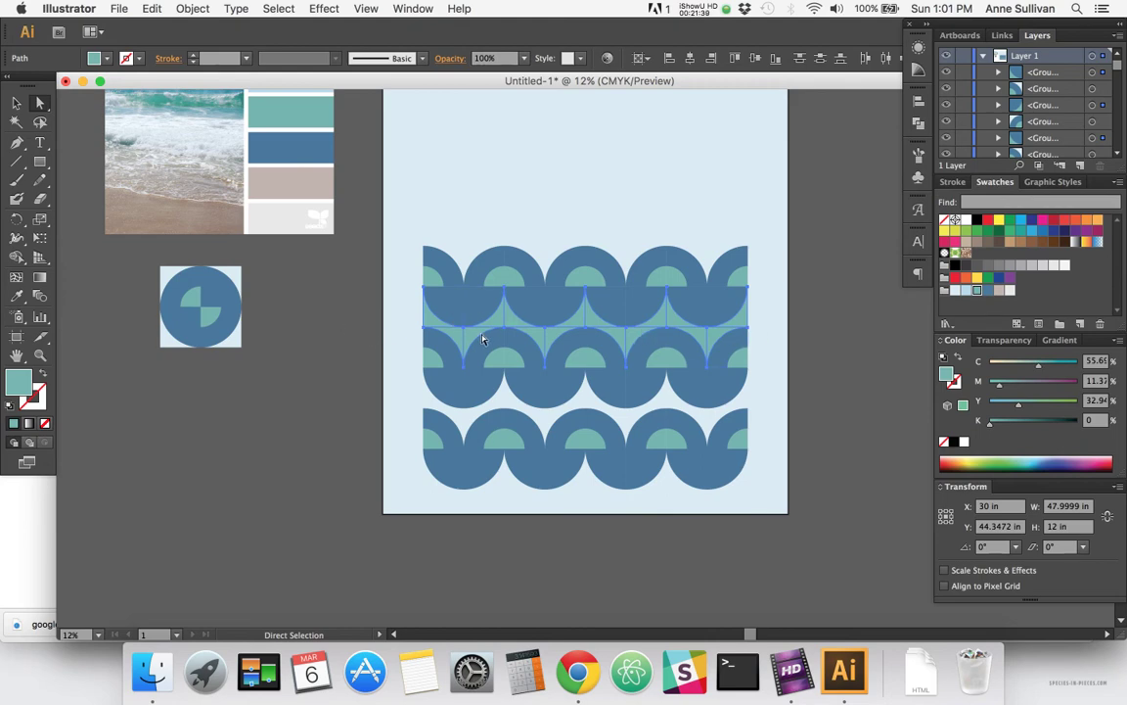
key(super+h)
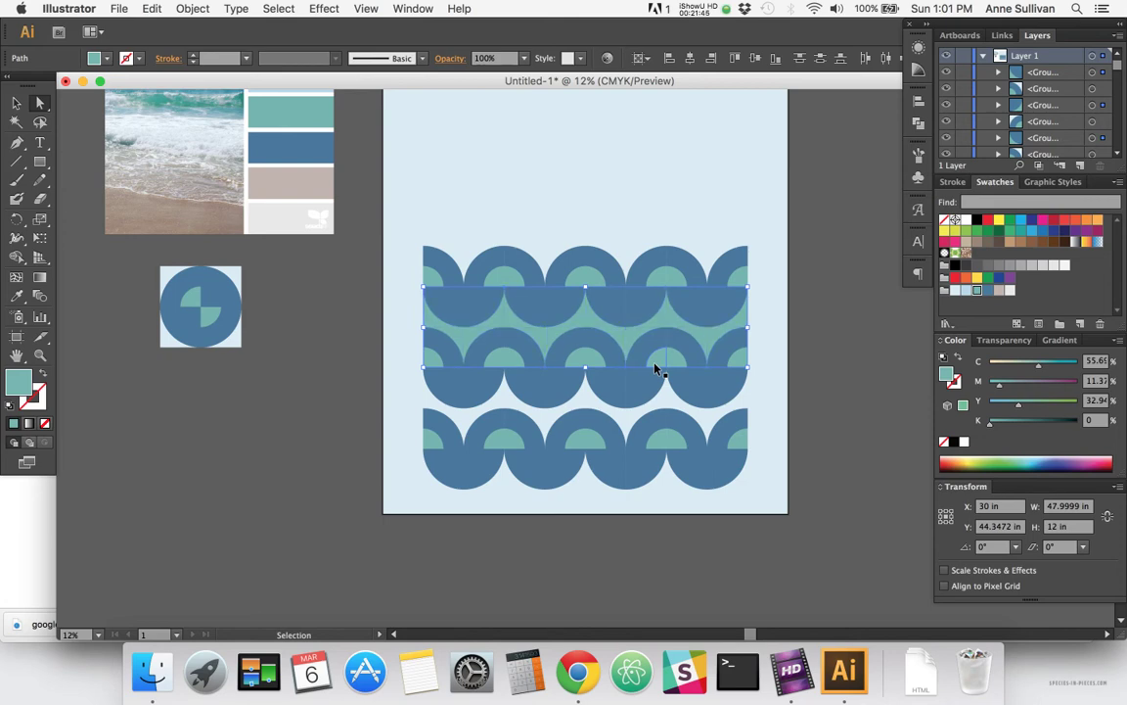
- Select all teal inner arcs in the top wave row and fill them with the palest blue swatch
key(a)
click(432, 282)
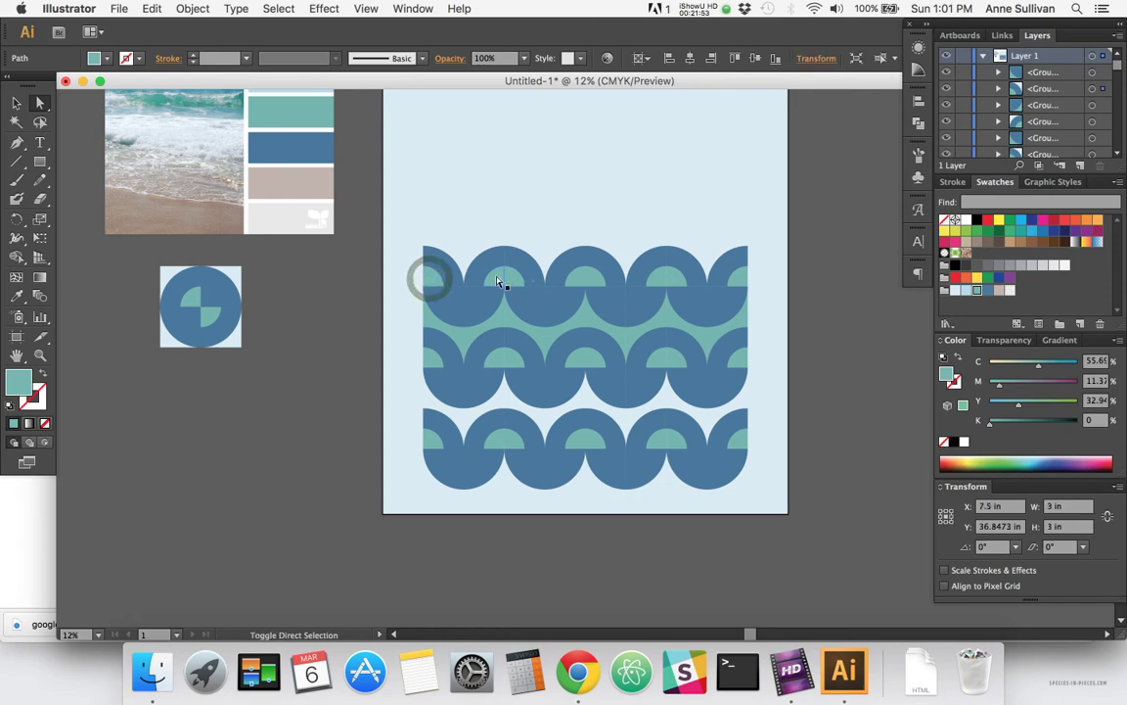
shift+click(507, 279)
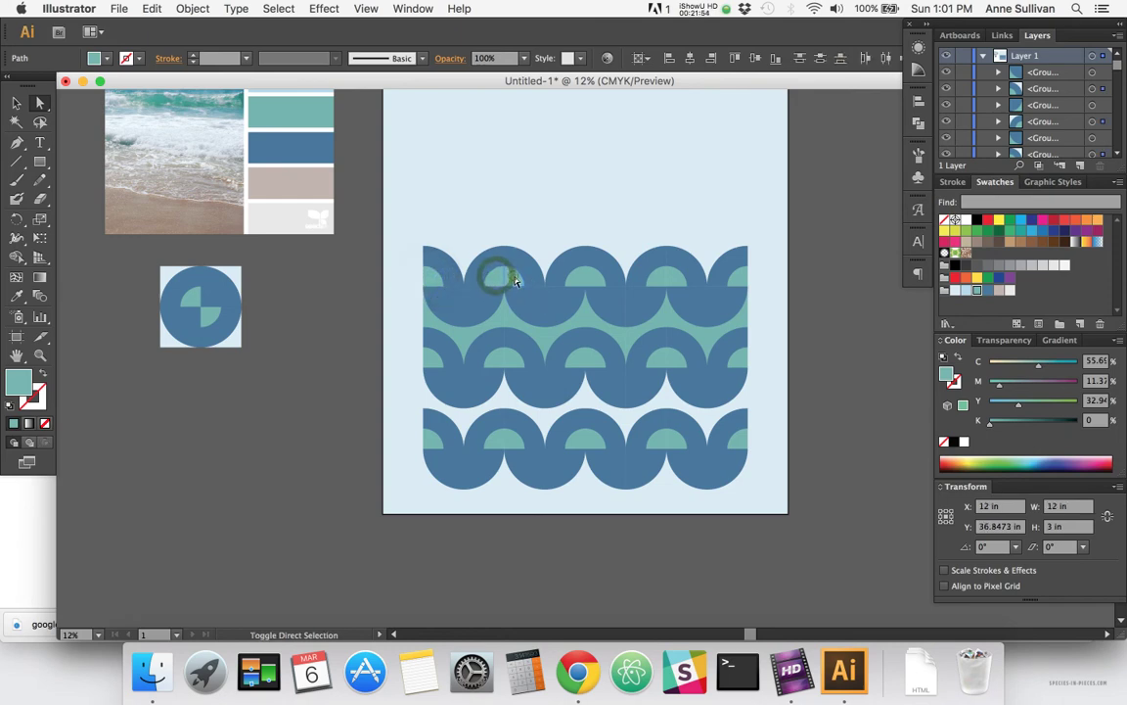
shift+click(590, 281)
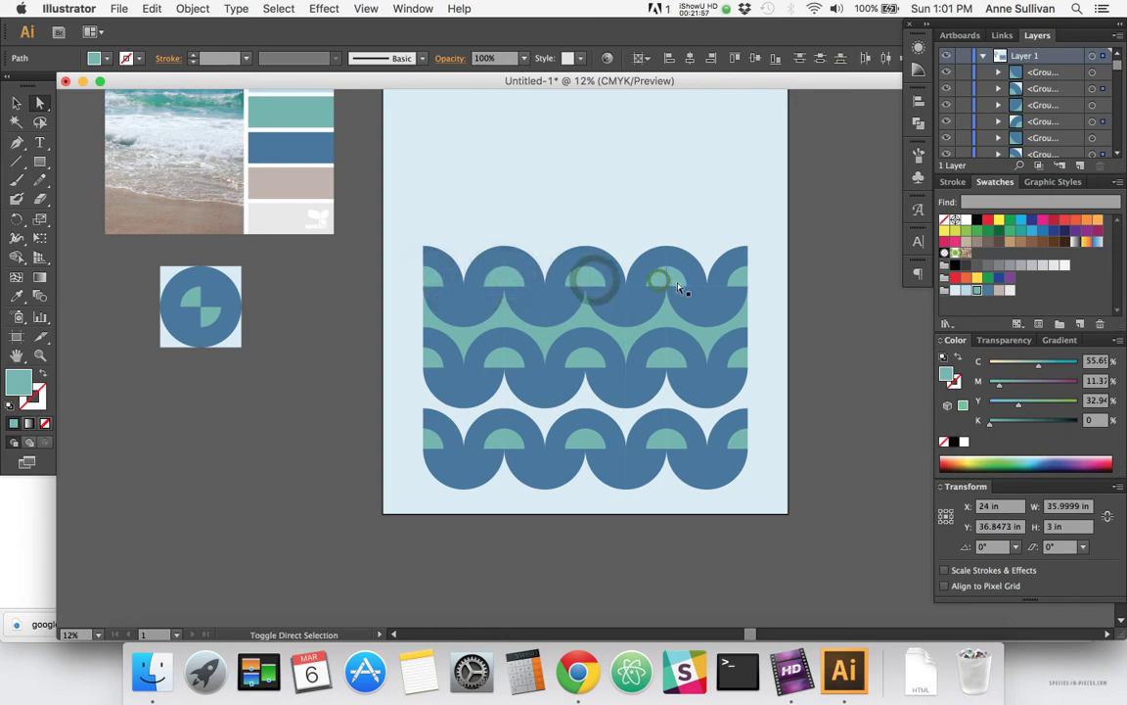
shift+click(659, 283)
shift+click(734, 282)
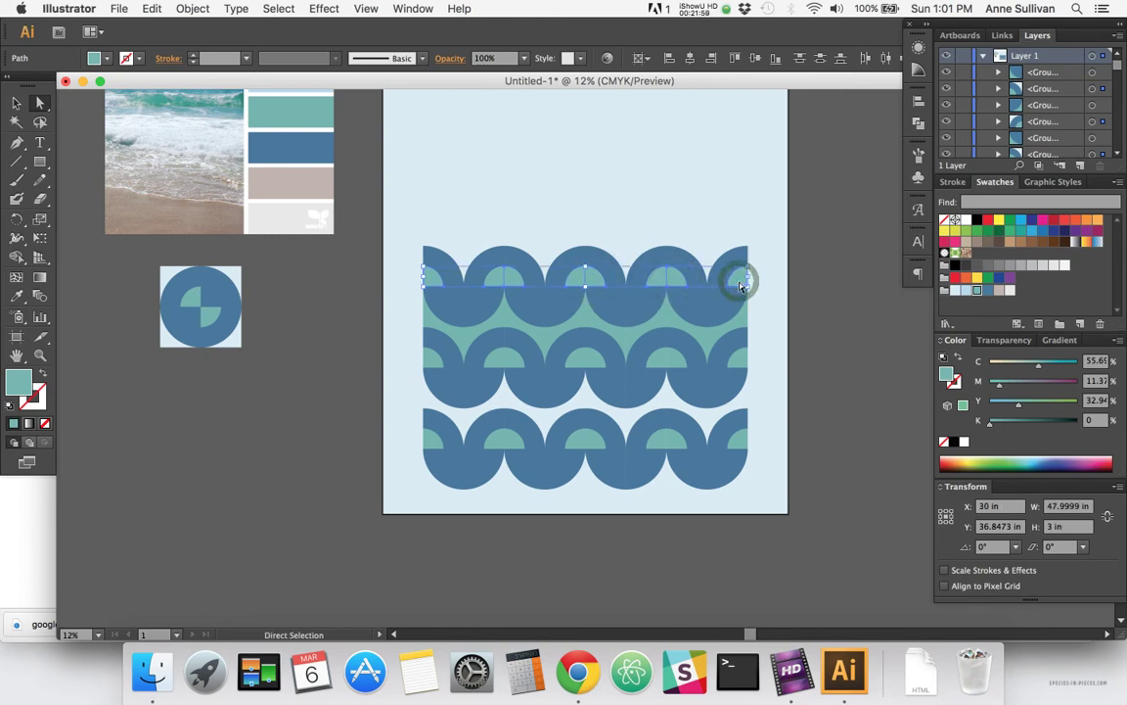
click(957, 291)
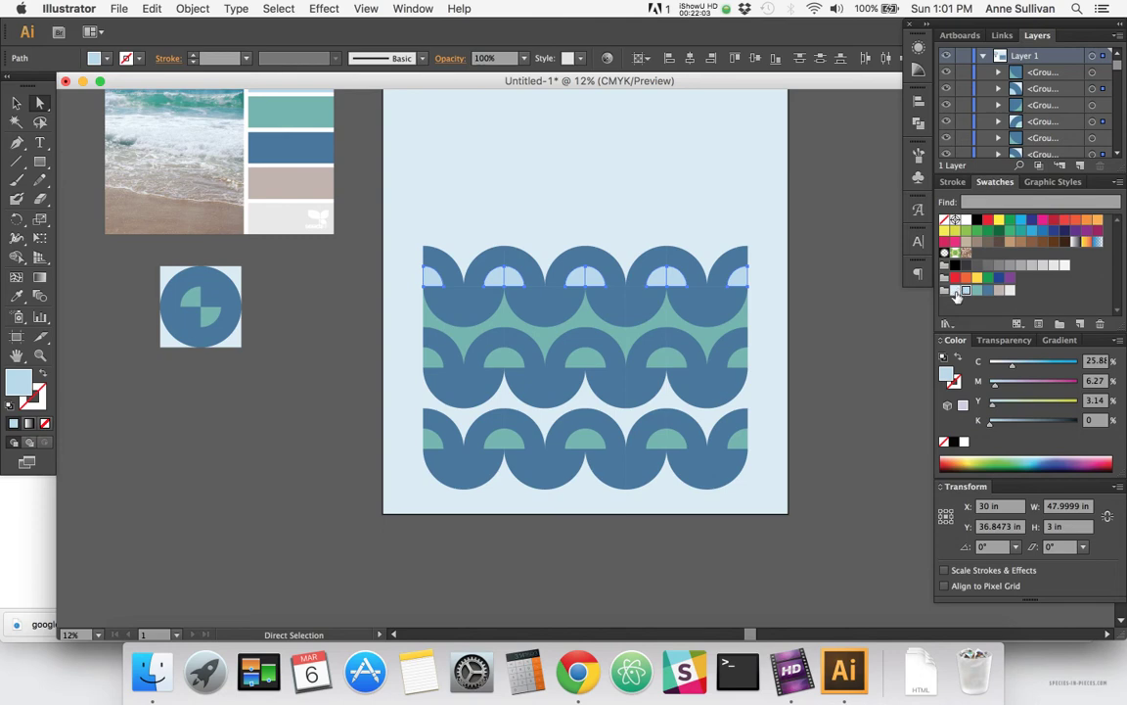
click(955, 290)
- Select all dark blue arcs and lower half circles of the top wave row and fill them with the light blue swatch
click(443, 266)
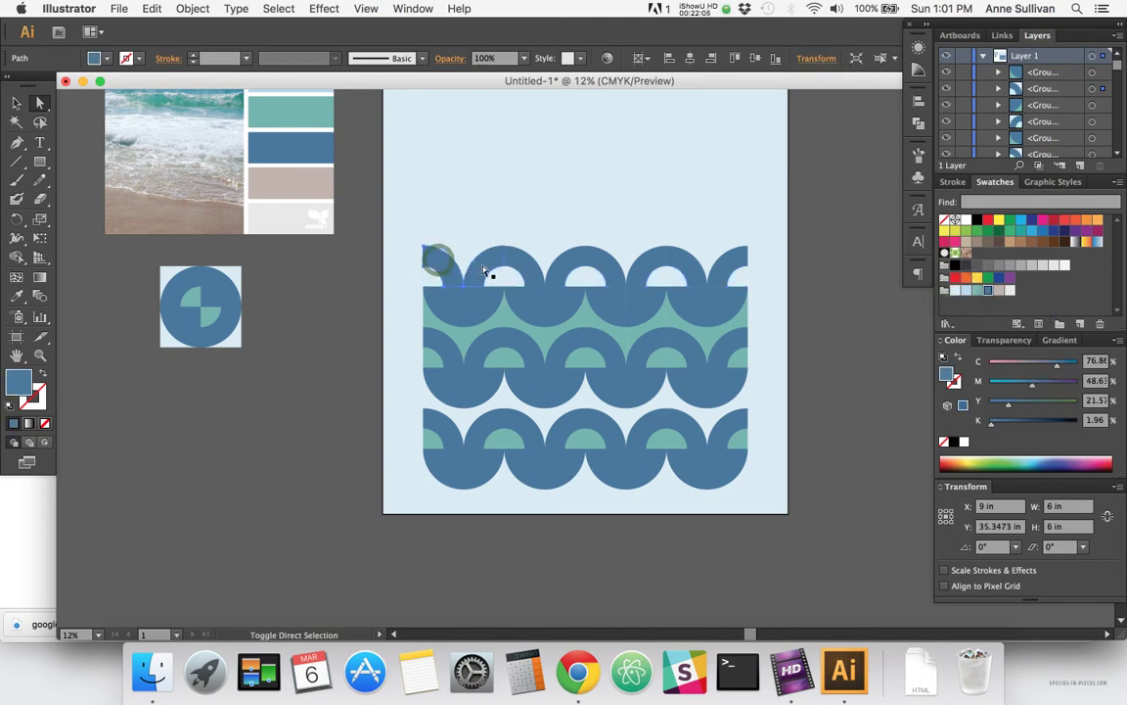
shift+click(483, 260)
shift+click(525, 263)
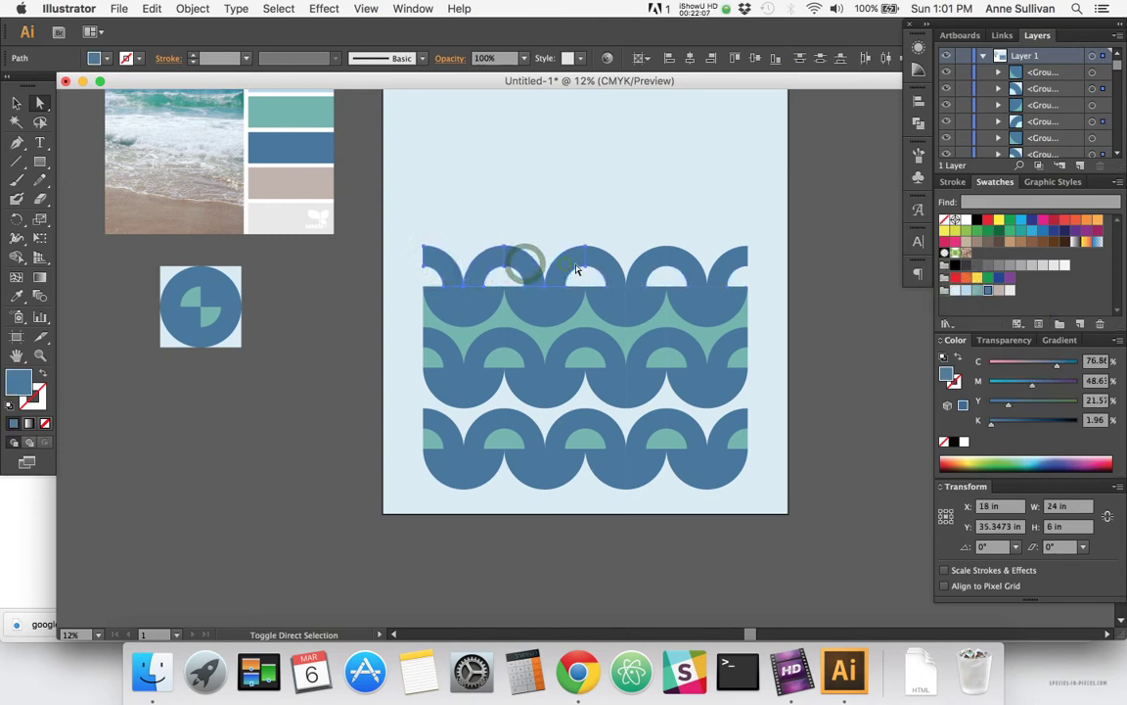
shift+click(634, 263)
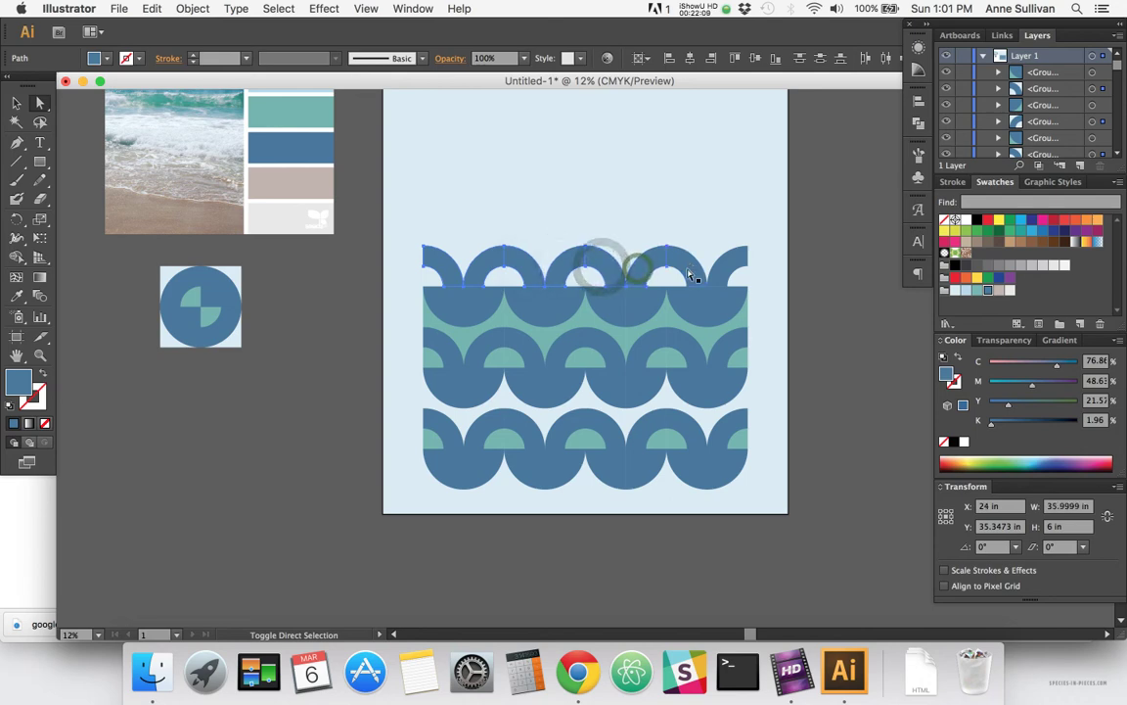
shift+click(691, 278)
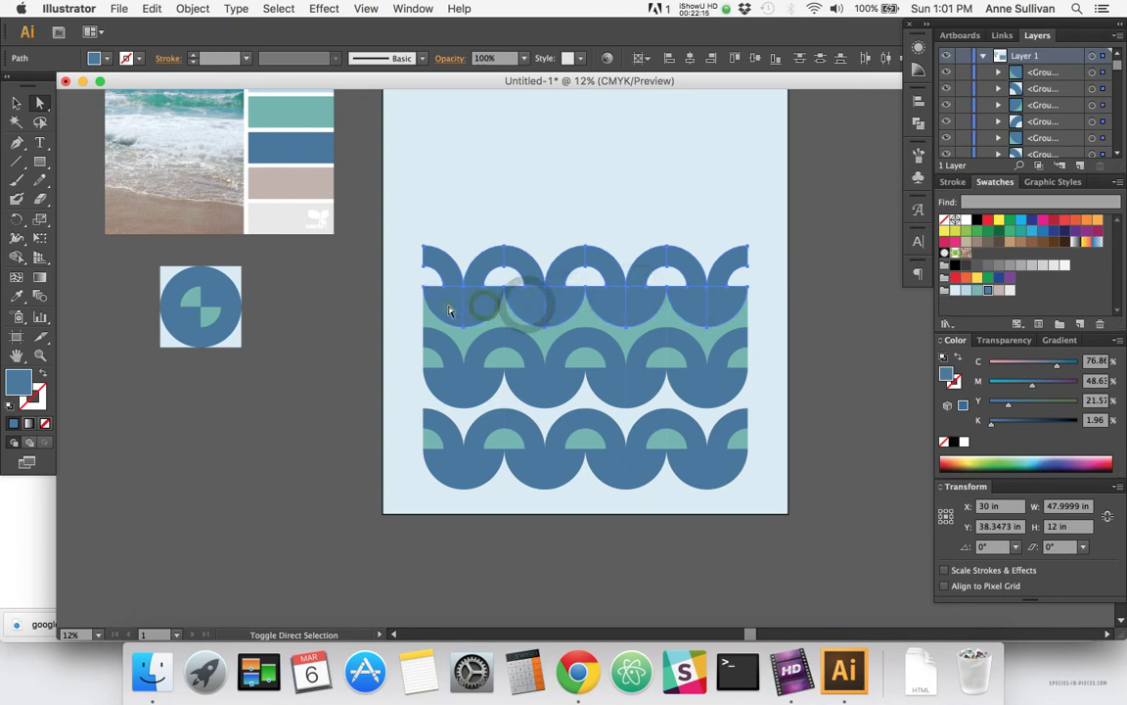
click(966, 289)
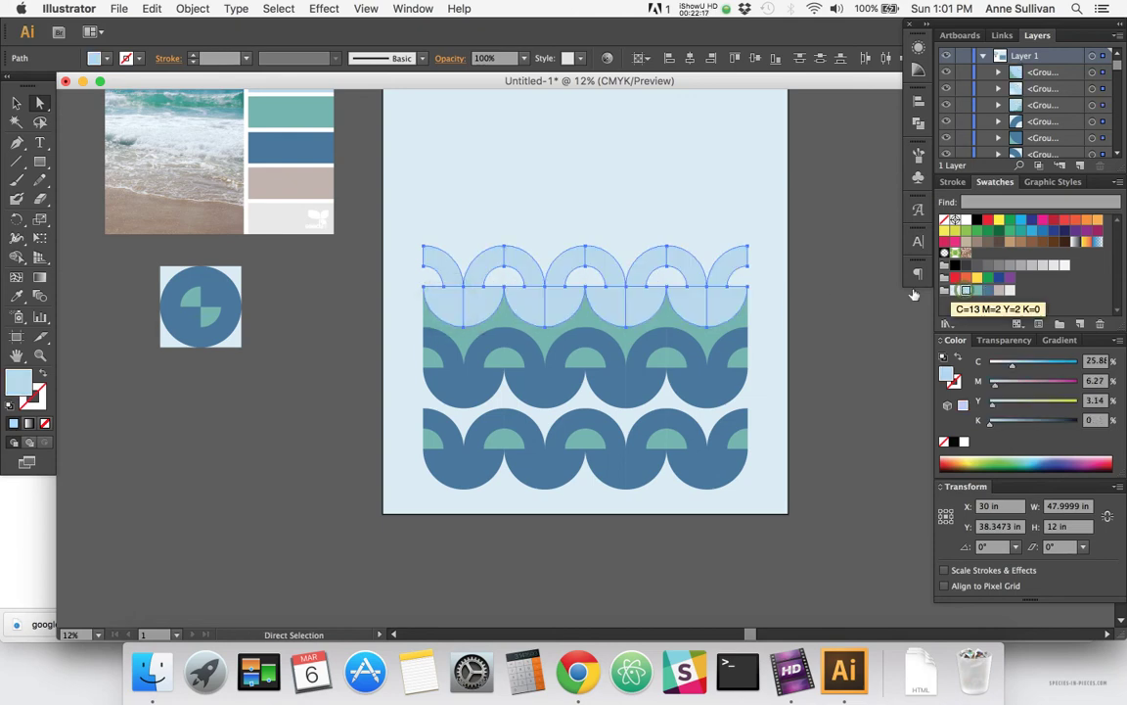
- Try filling all light blue lower half circles of the top wave row with the taupe swatch, and undo the fill
click(797, 258)
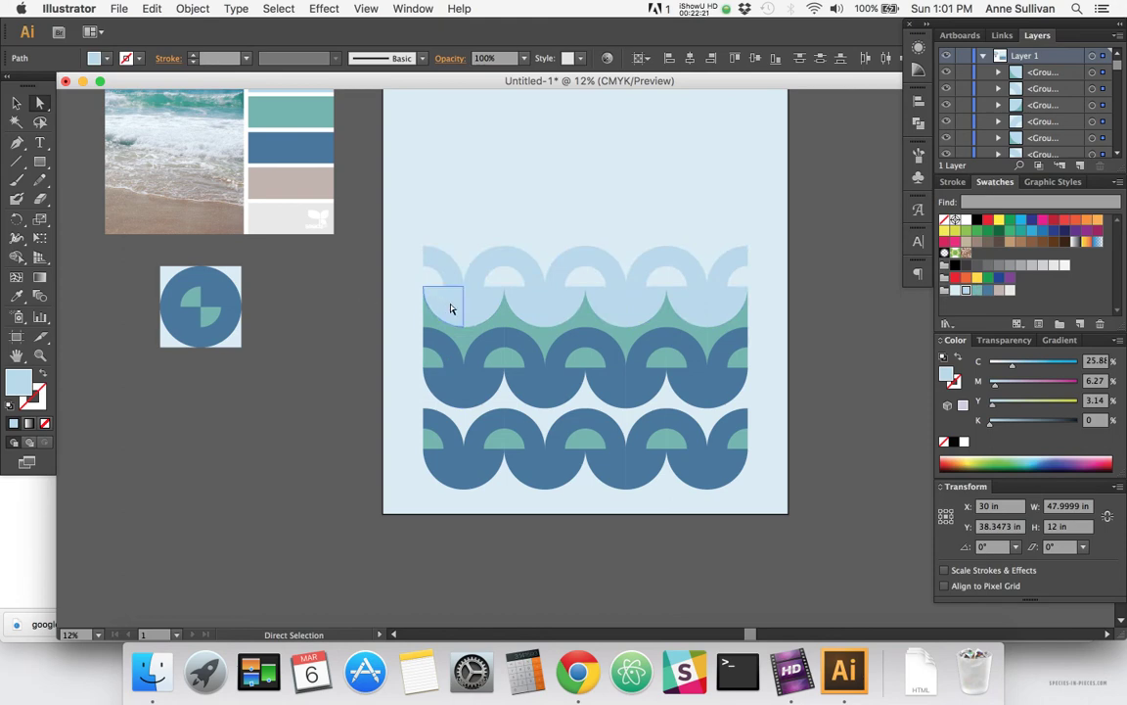
click(366, 311)
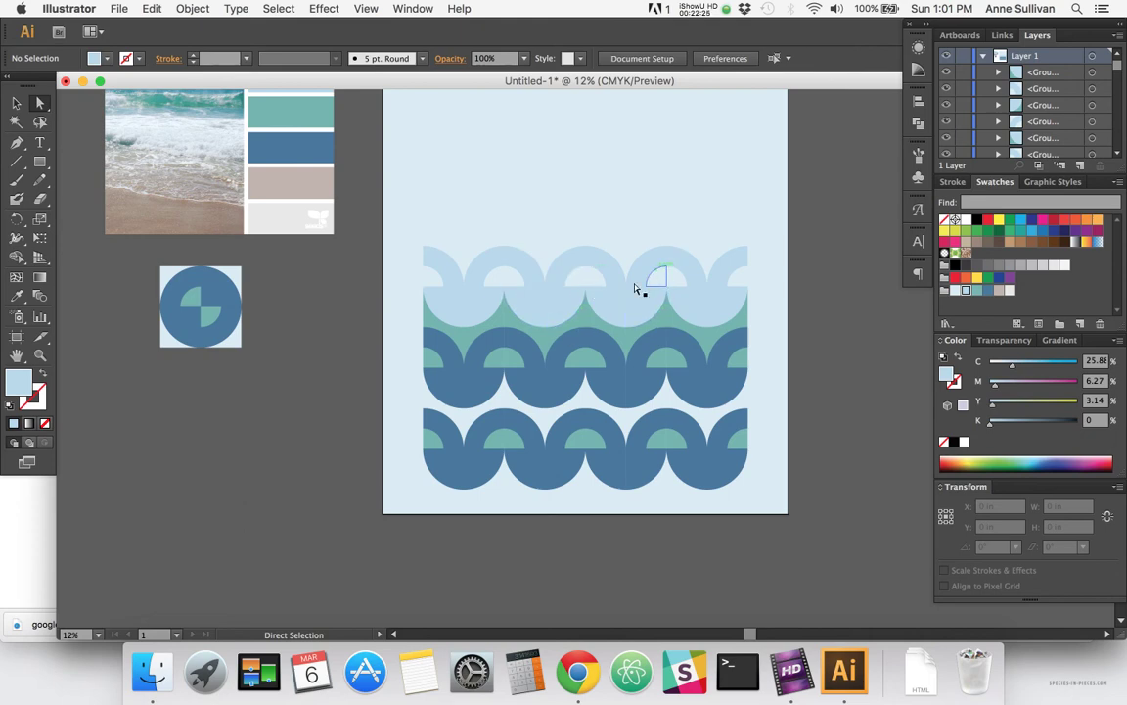
click(442, 302)
click(478, 299)
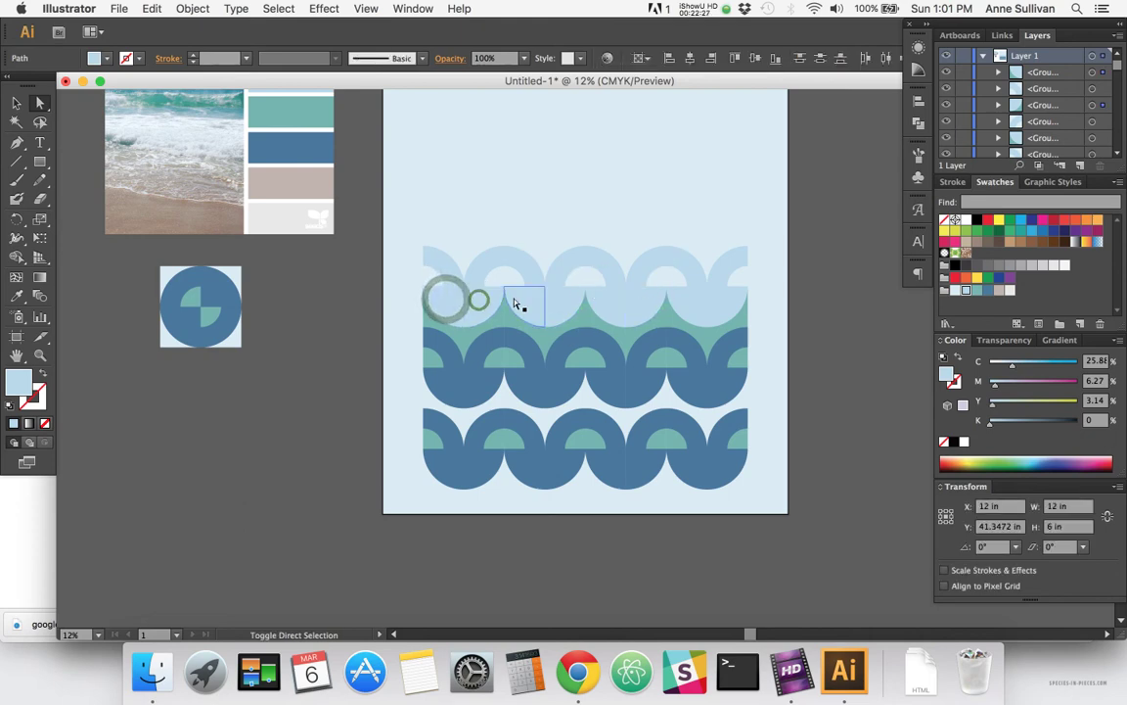
click(521, 297)
shift+click(553, 296)
shift+click(609, 304)
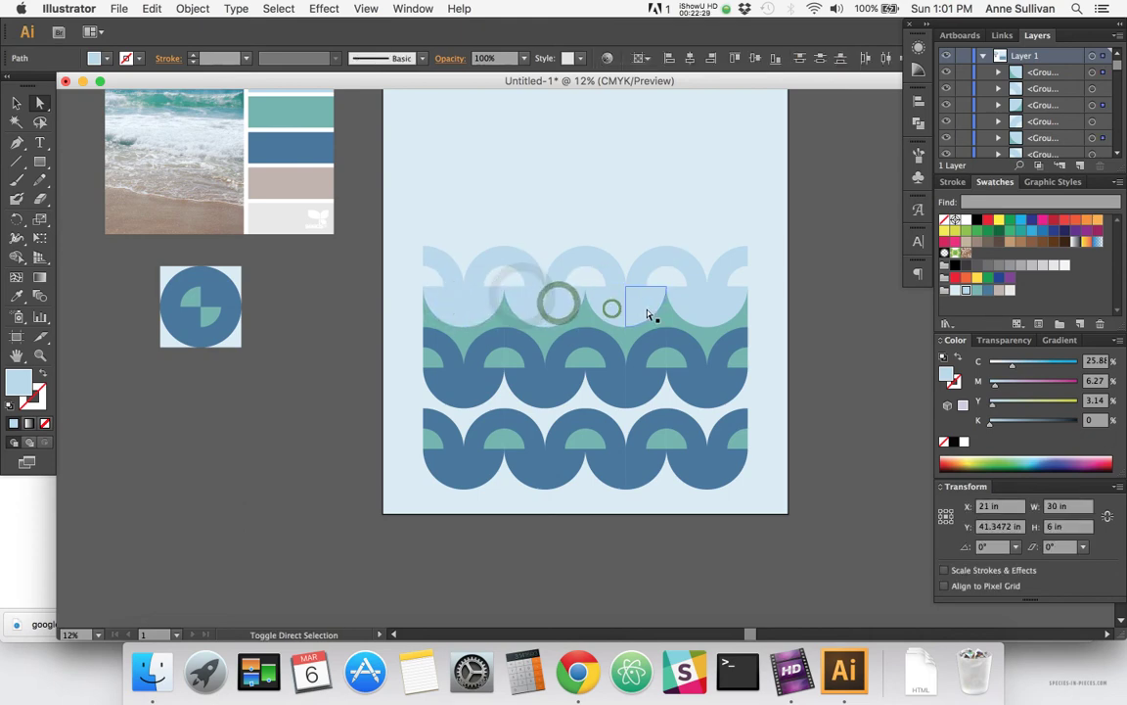
shift+click(645, 309)
shift+click(691, 315)
shift+click(723, 310)
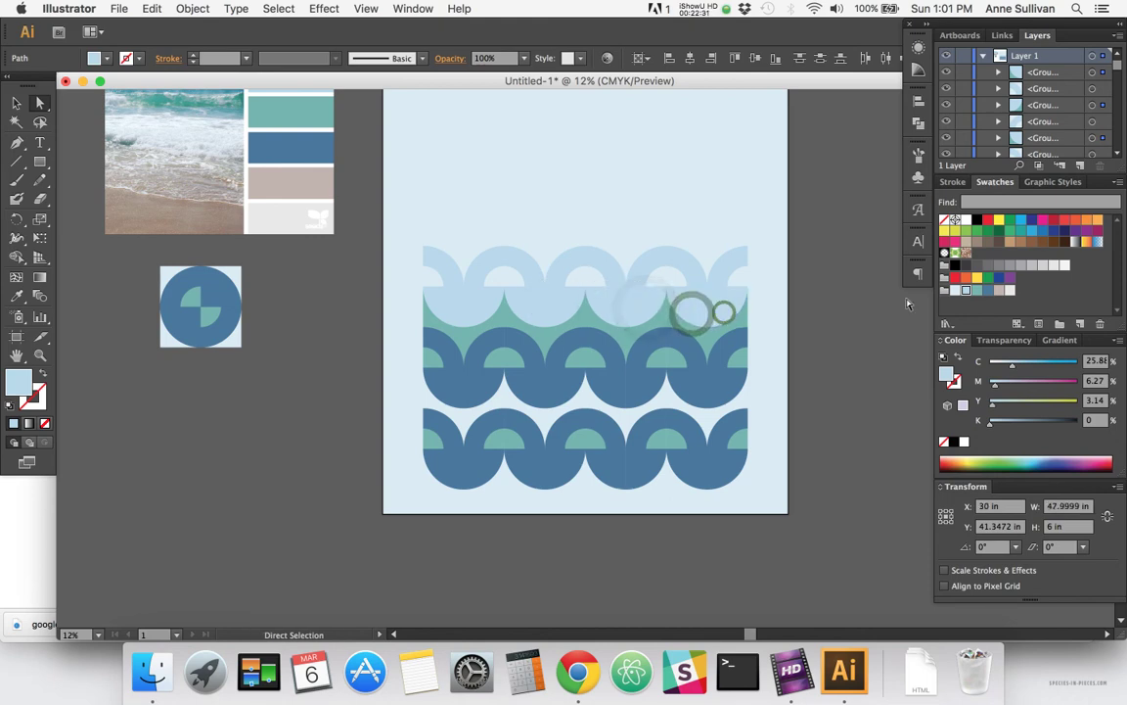
click(999, 289)
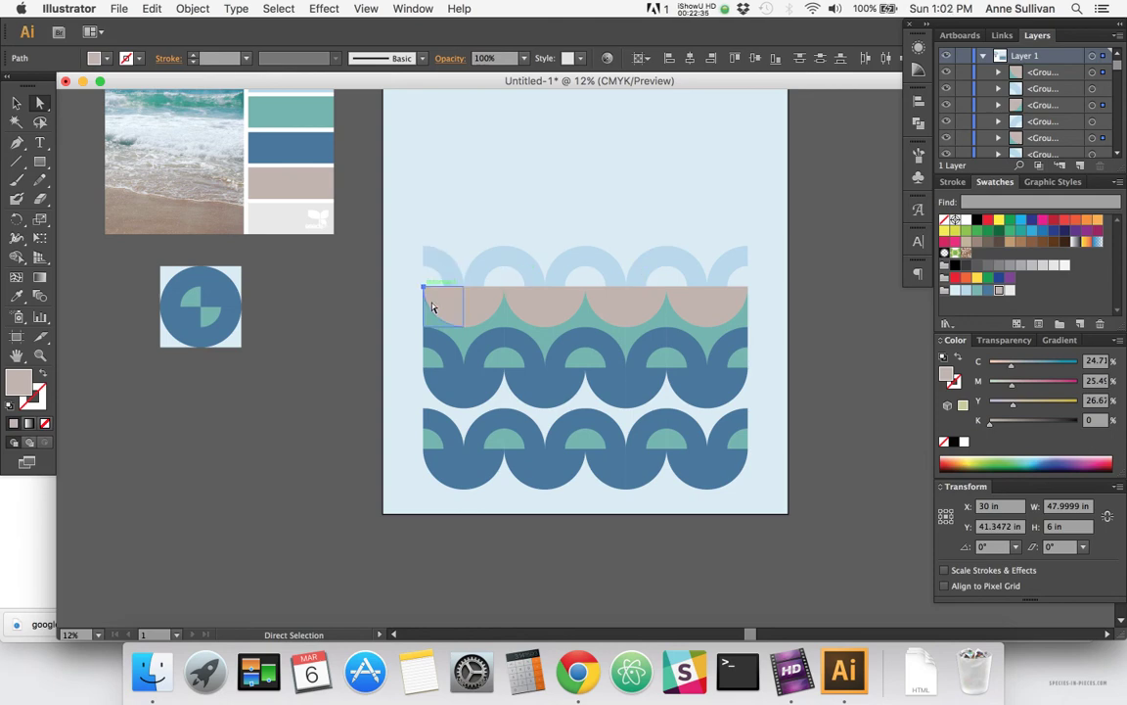
key(super+z)
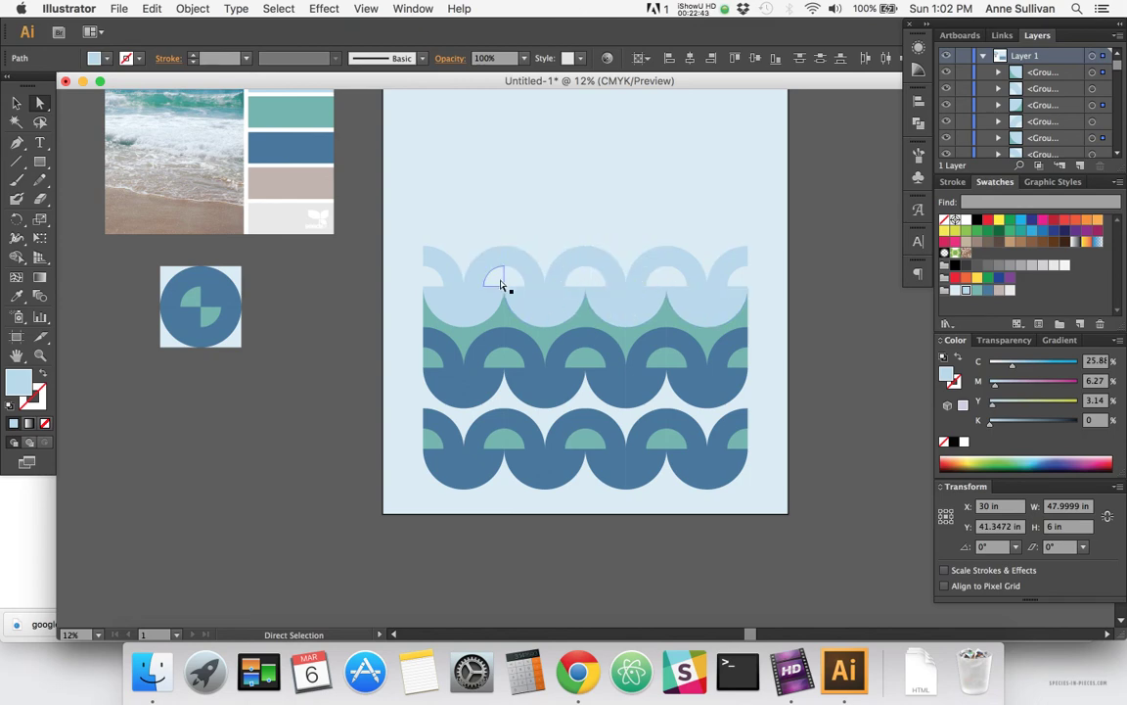
- Select all dark blue arcs and lower half circles of the second wave row and give them the palest blue background color with the Eyedropper
click(442, 349)
click(444, 381)
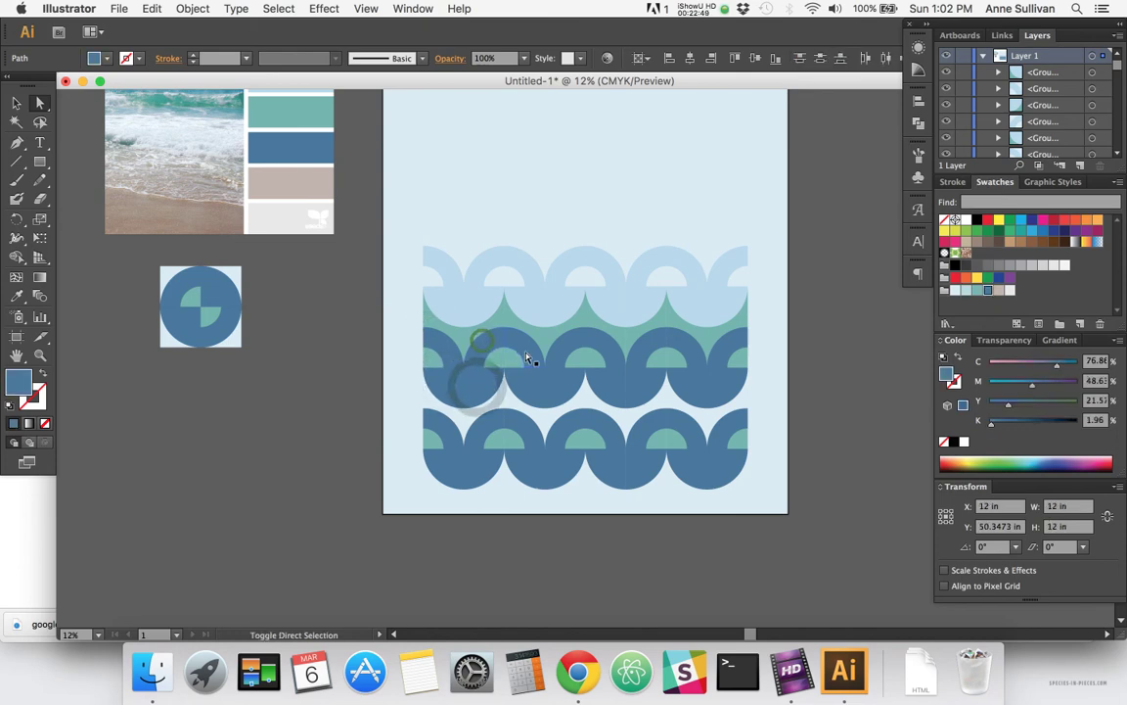
shift+click(482, 340)
shift+click(550, 391)
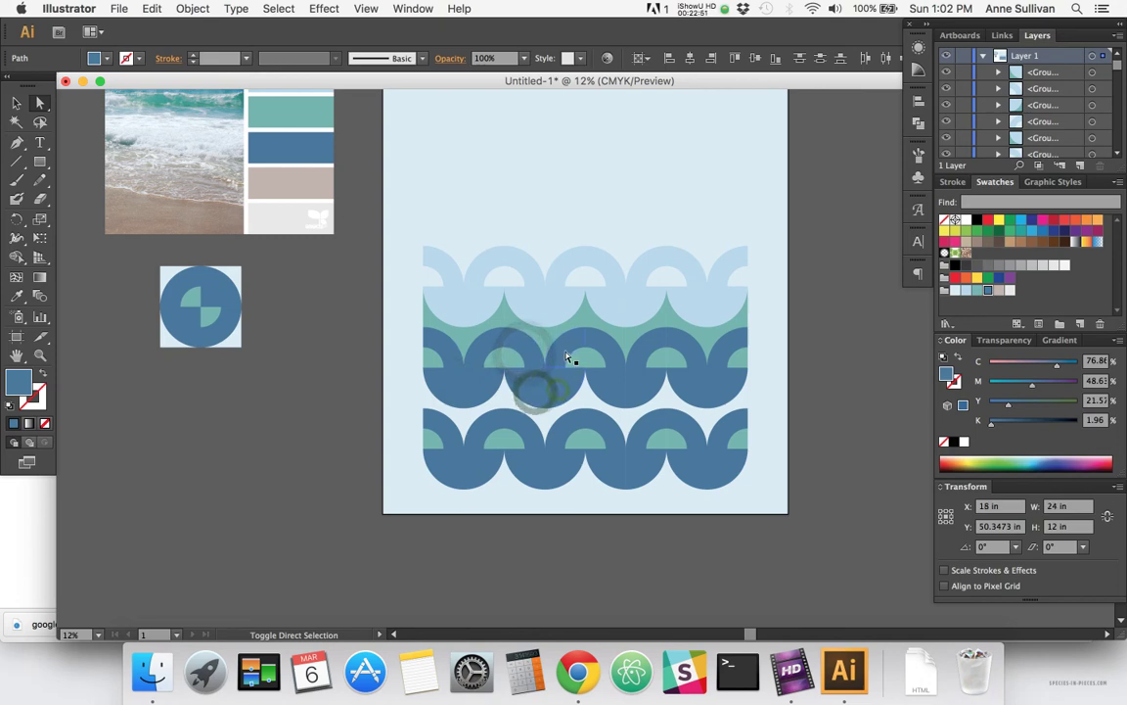
shift+click(609, 352)
shift+click(615, 391)
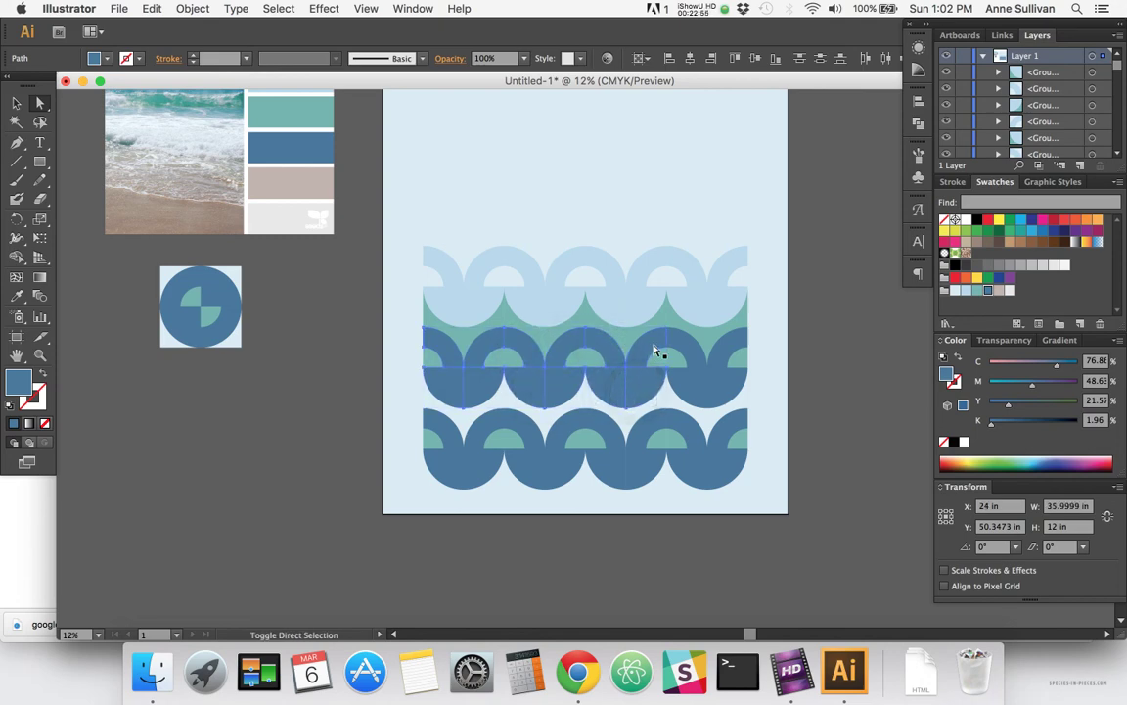
shift+click(692, 378)
shift+click(717, 383)
key(i)
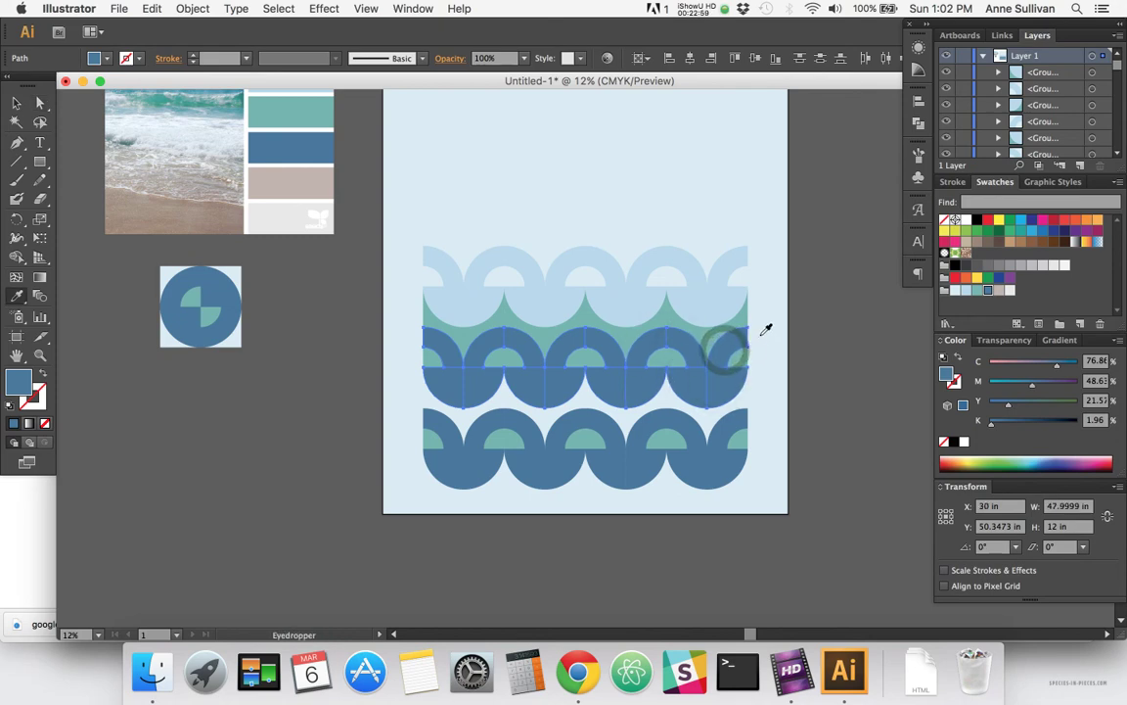
click(759, 335)
super+click(748, 376)
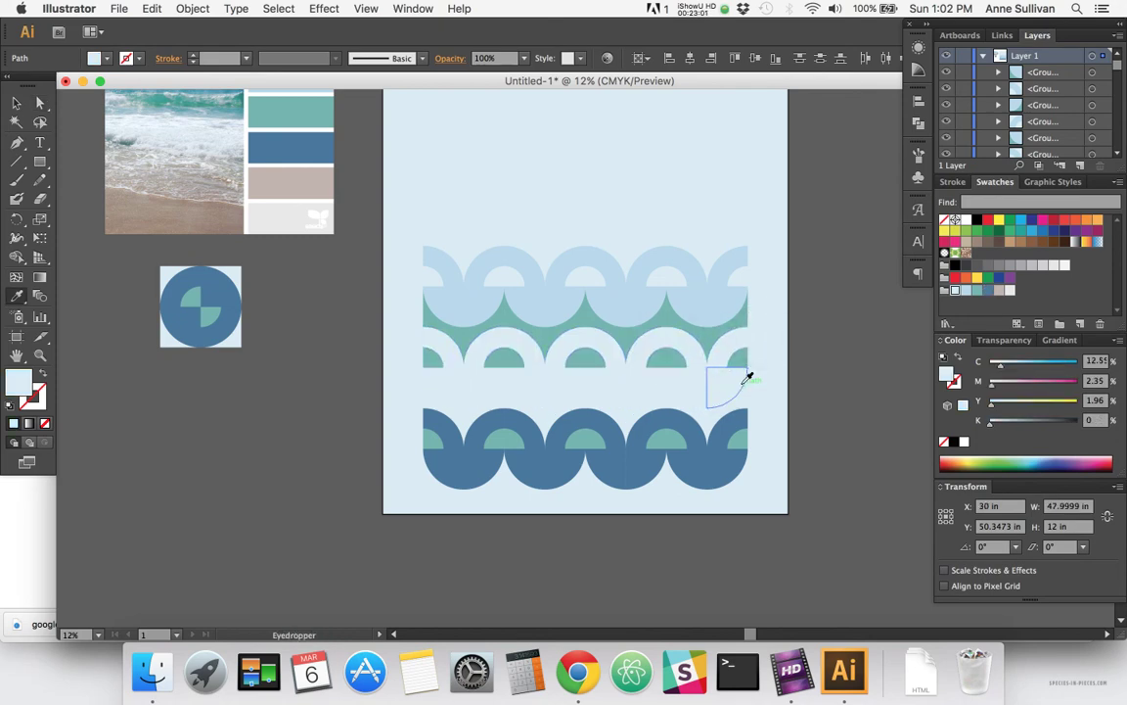
- Select the pale background pieces between the second and third wave rows, match them to the top row's light blue with the Eyedropper, and deselect
key(a)
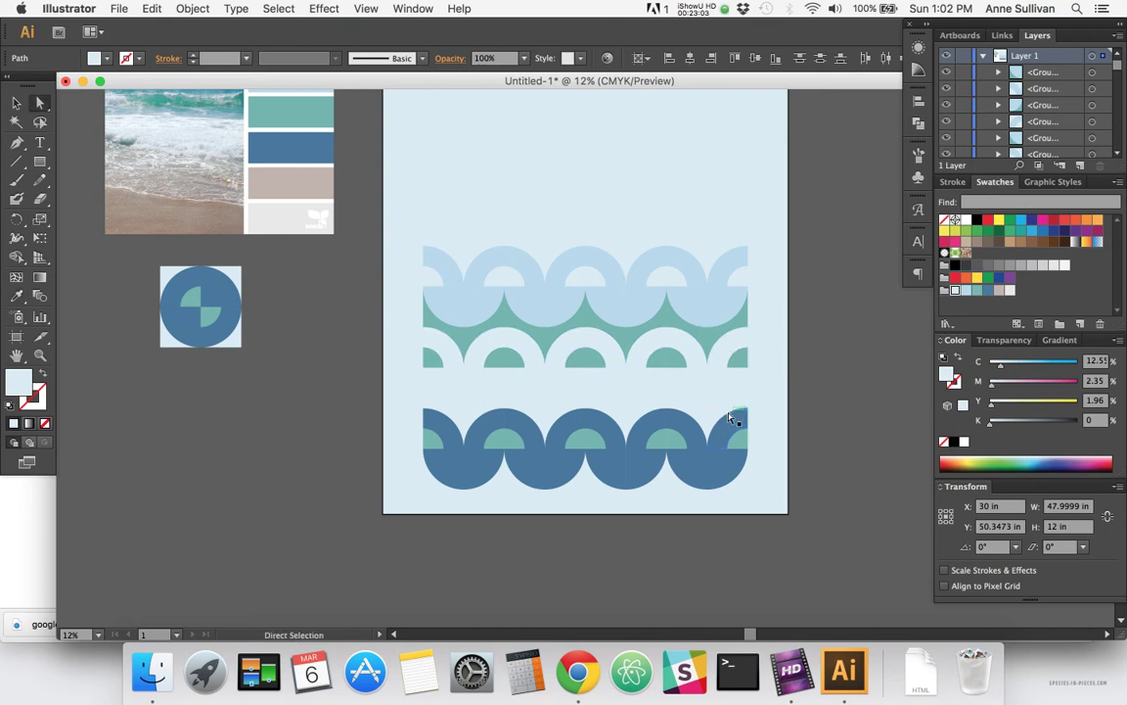
drag(742, 404, 431, 399)
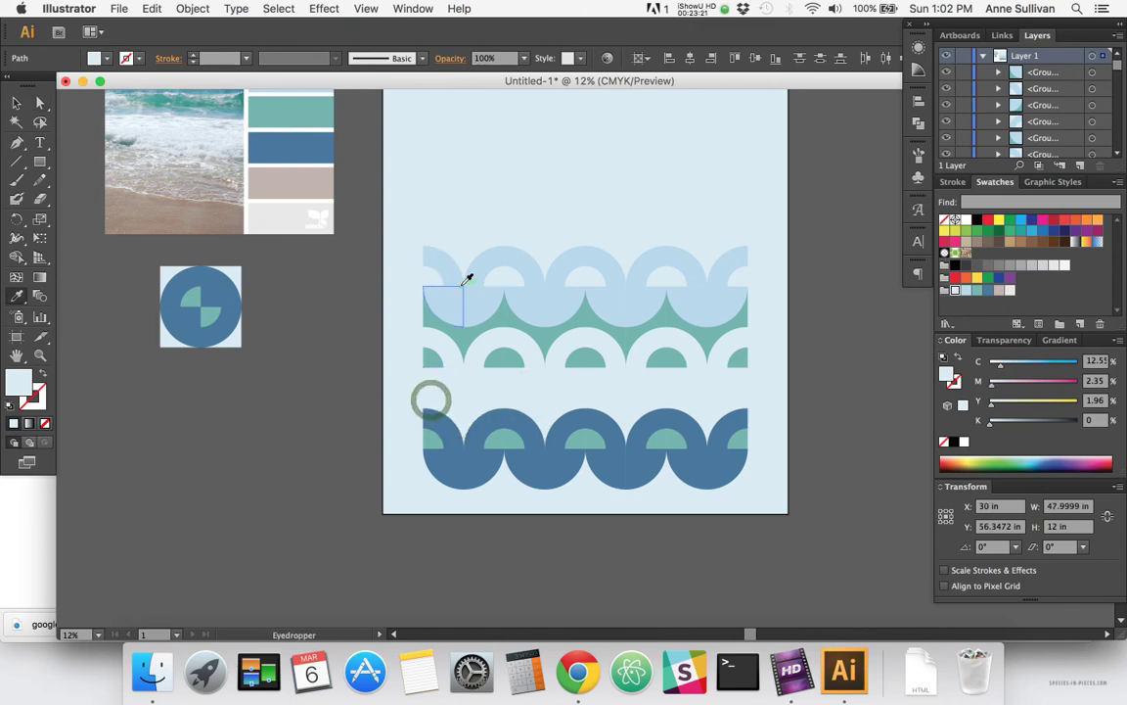
key(i)
click(468, 303)
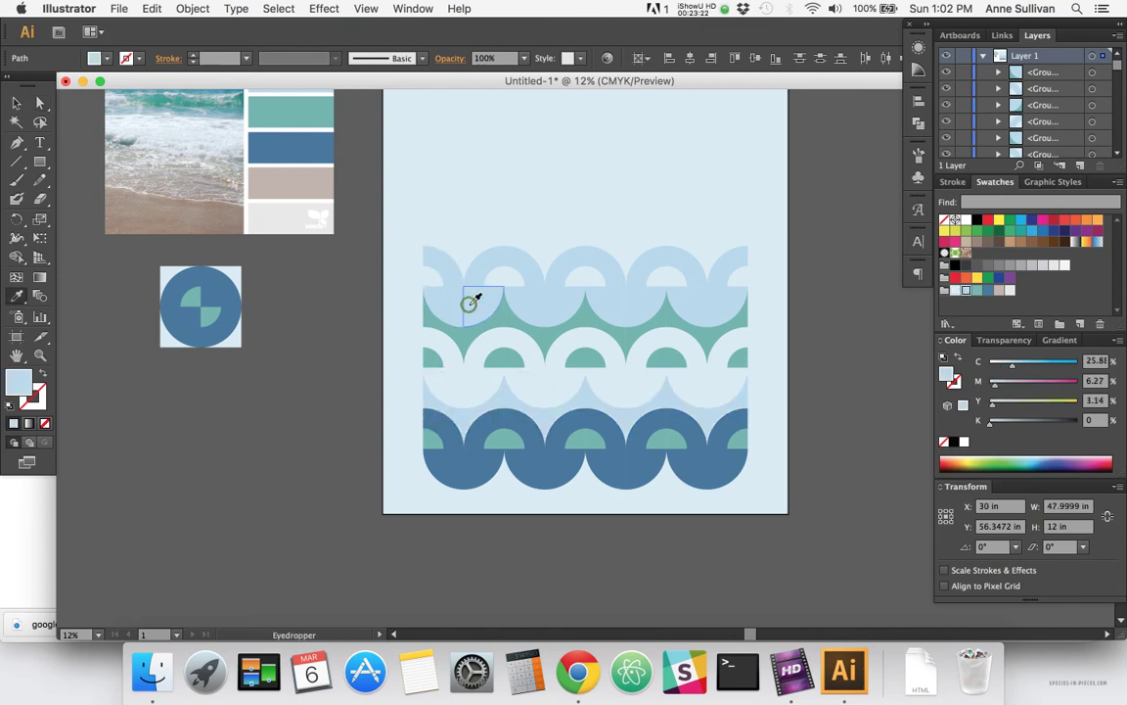
key(v)
click(865, 393)
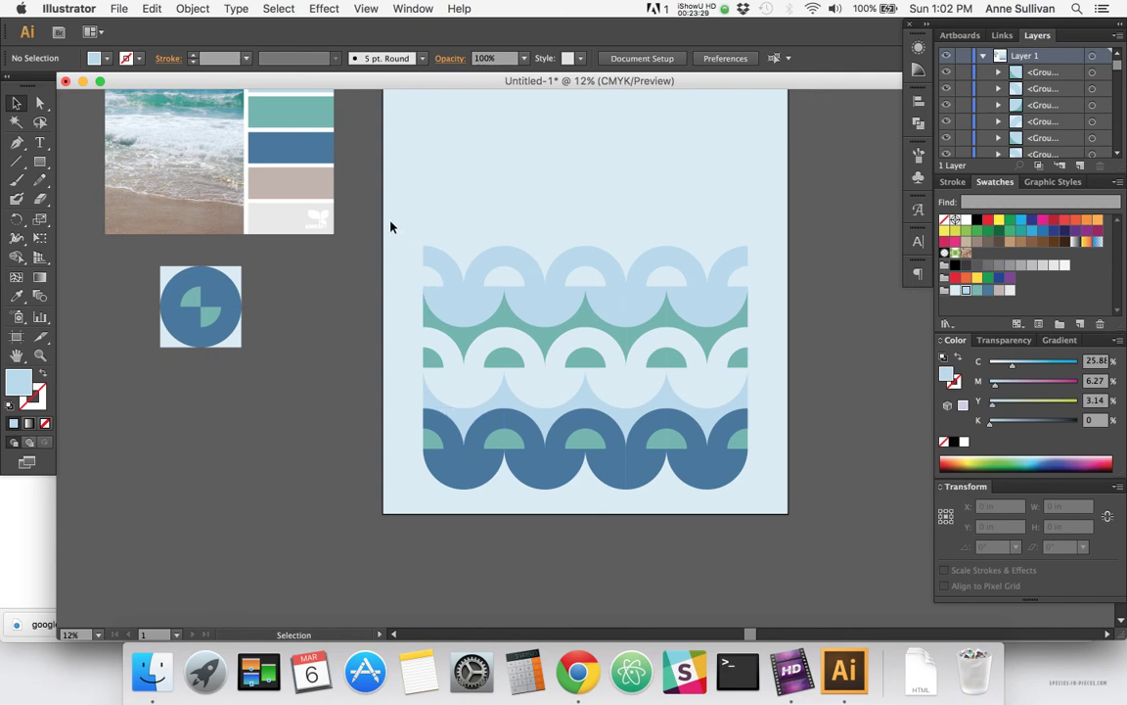
- Try rotating the entire three-row wave pattern upside down, and undo the rotation
drag(400, 224, 761, 557)
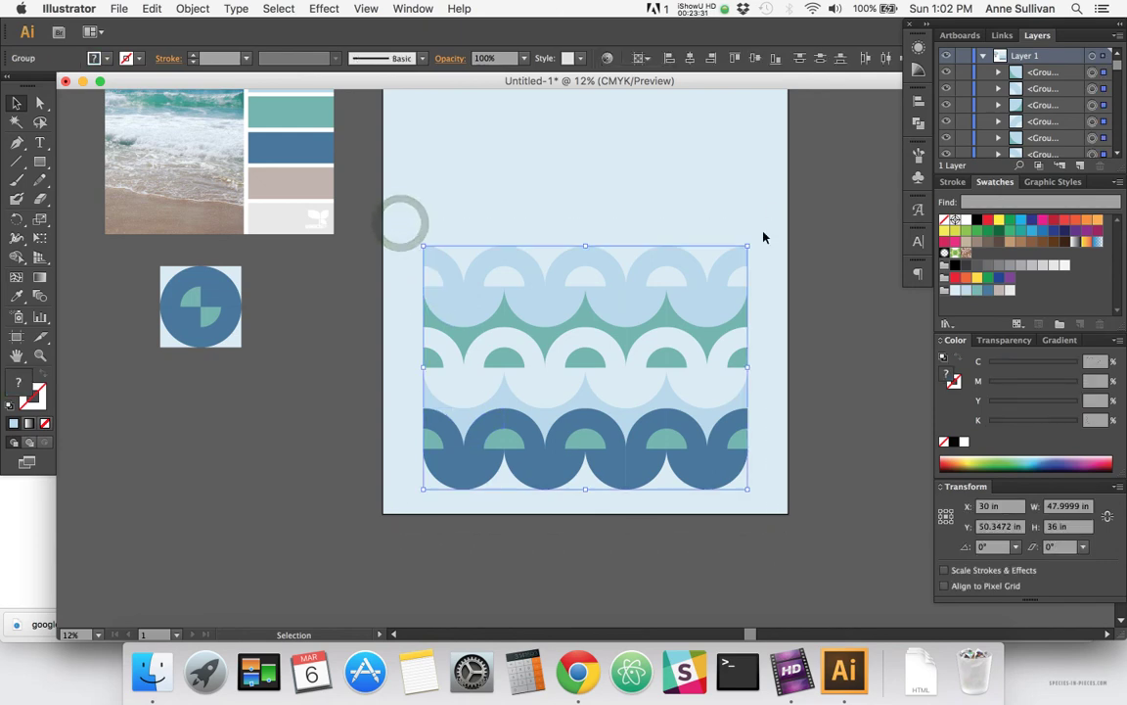
drag(754, 241, 426, 462)
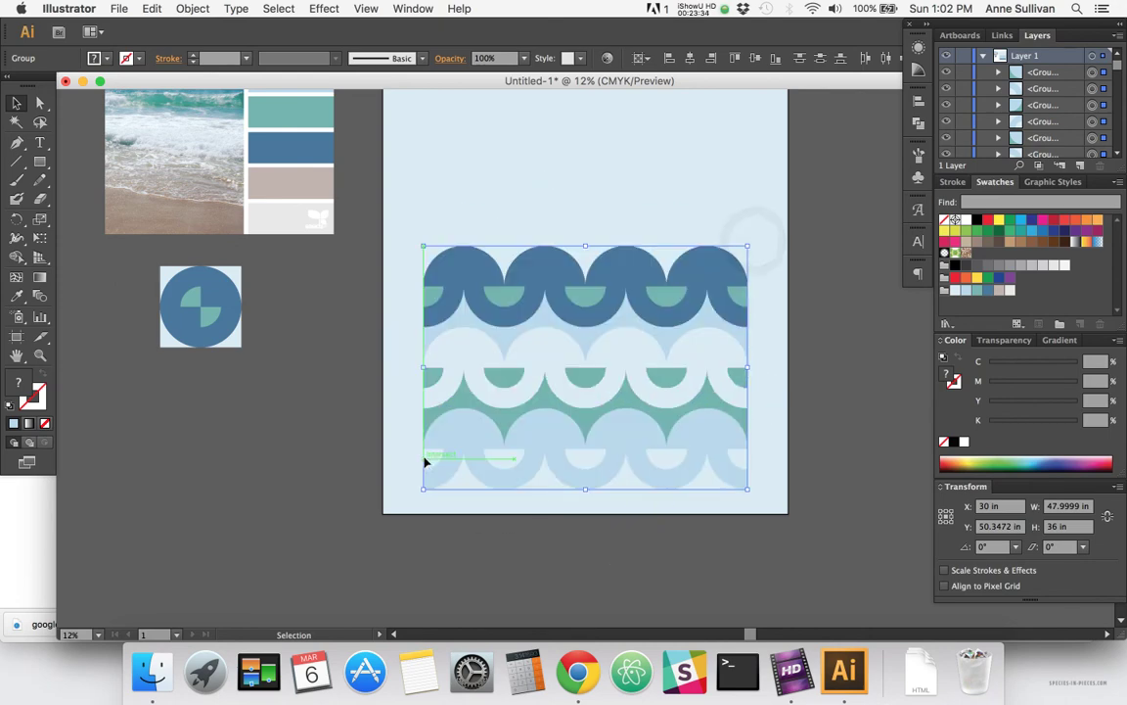
click(347, 433)
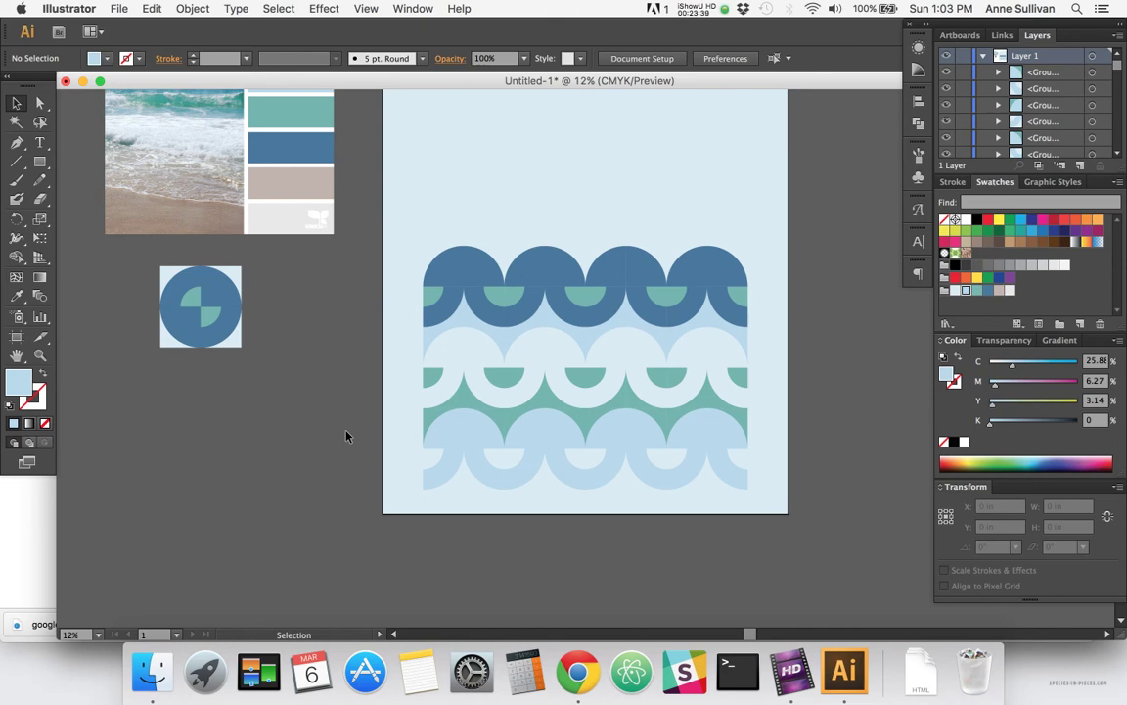
key(super+z)
key(super+z)
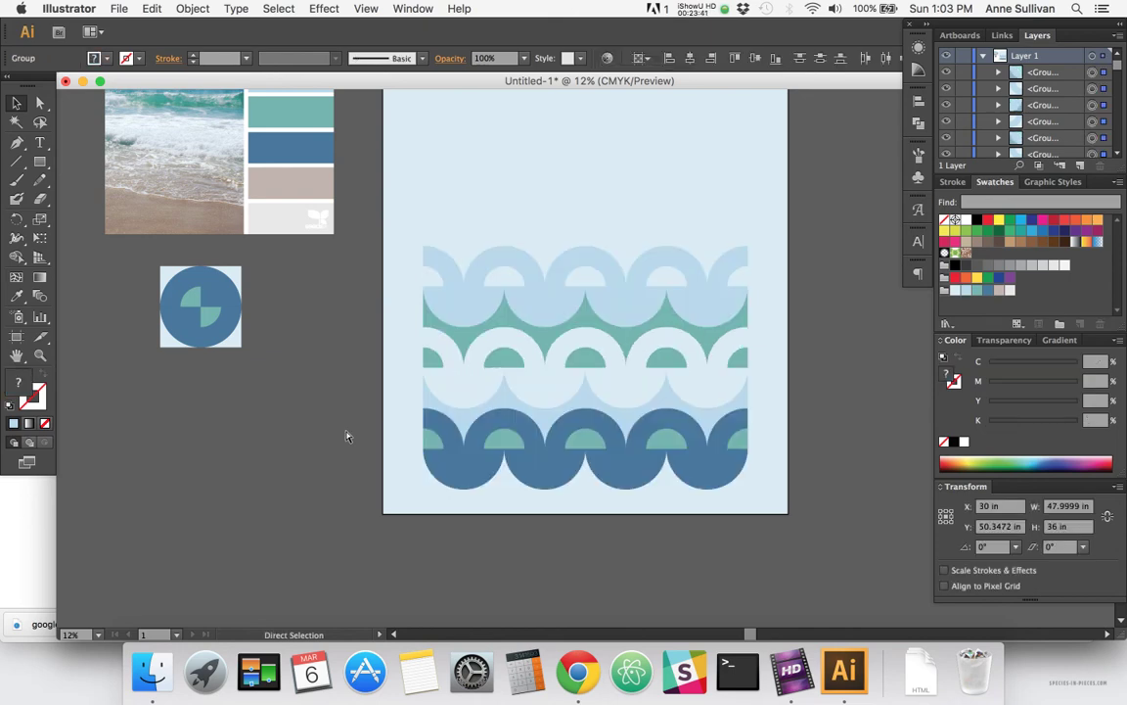
- Redo and undo the rotation to compare both orientations, return to the upright waves, and clear the selection
key(super+z)
key(super+shift+z)
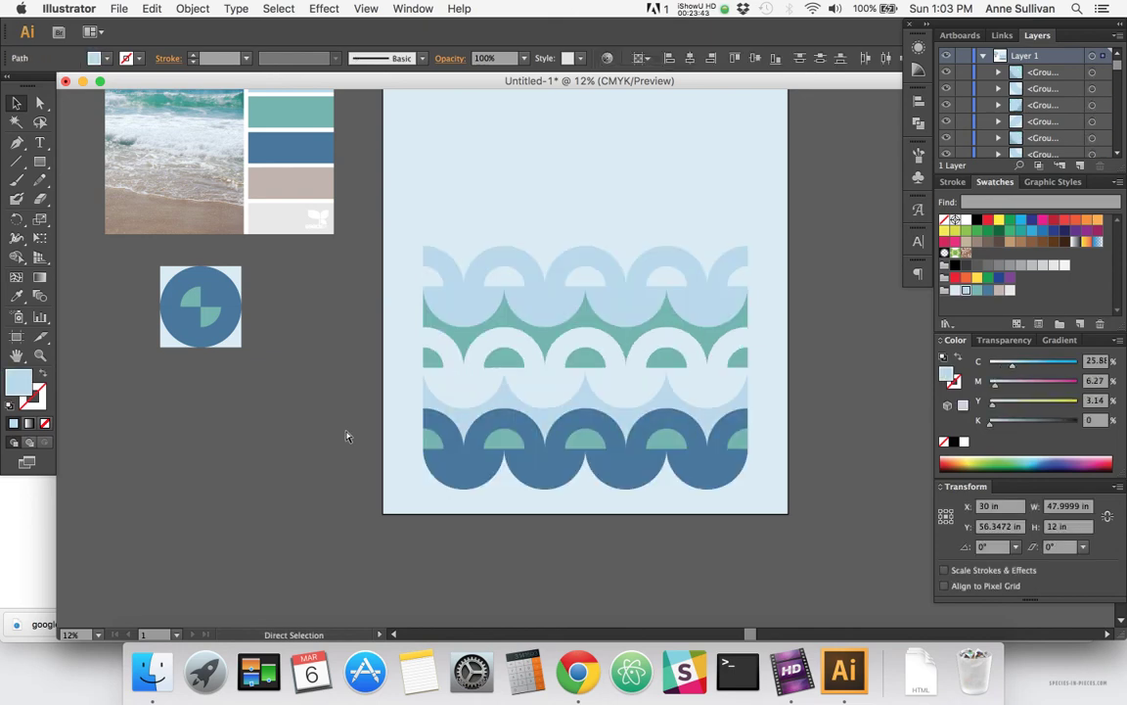
key(super+shift+z)
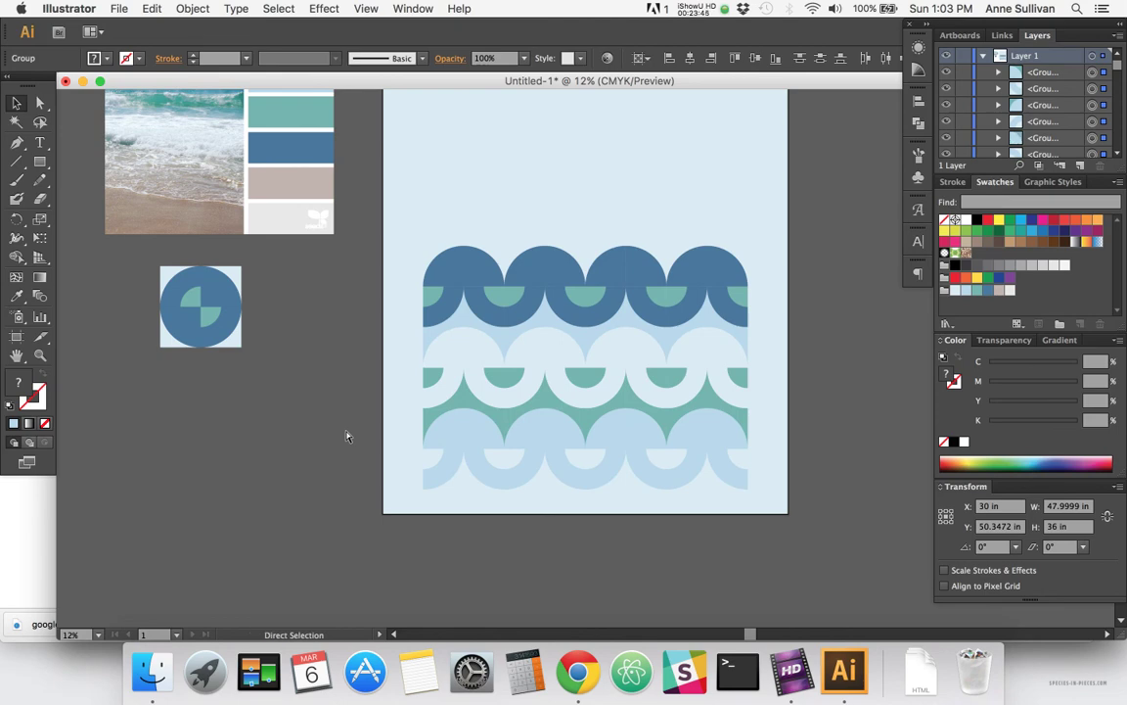
key(super+z)
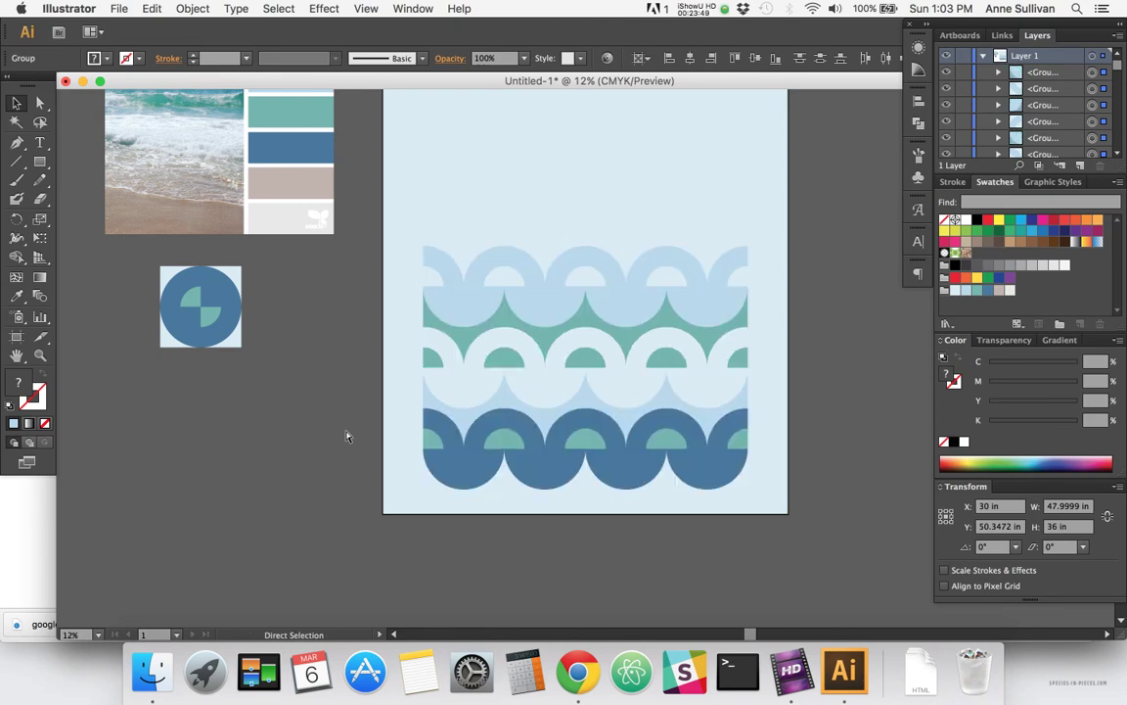
key(super+shift+z)
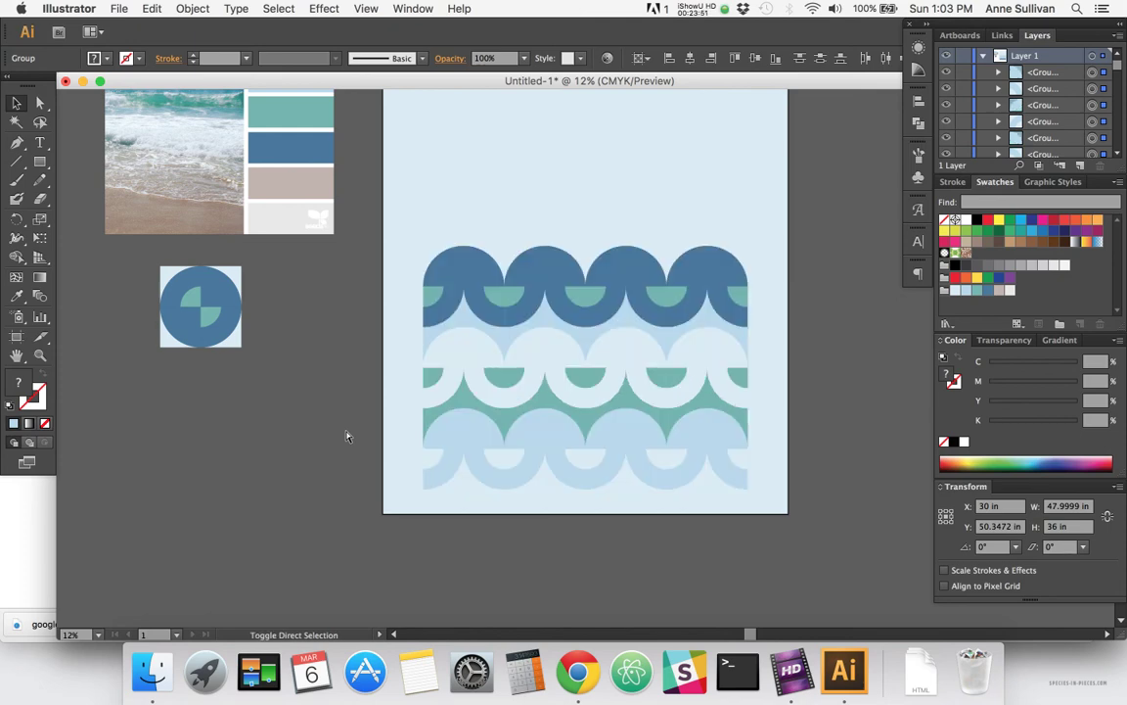
key(super+z)
click(358, 346)
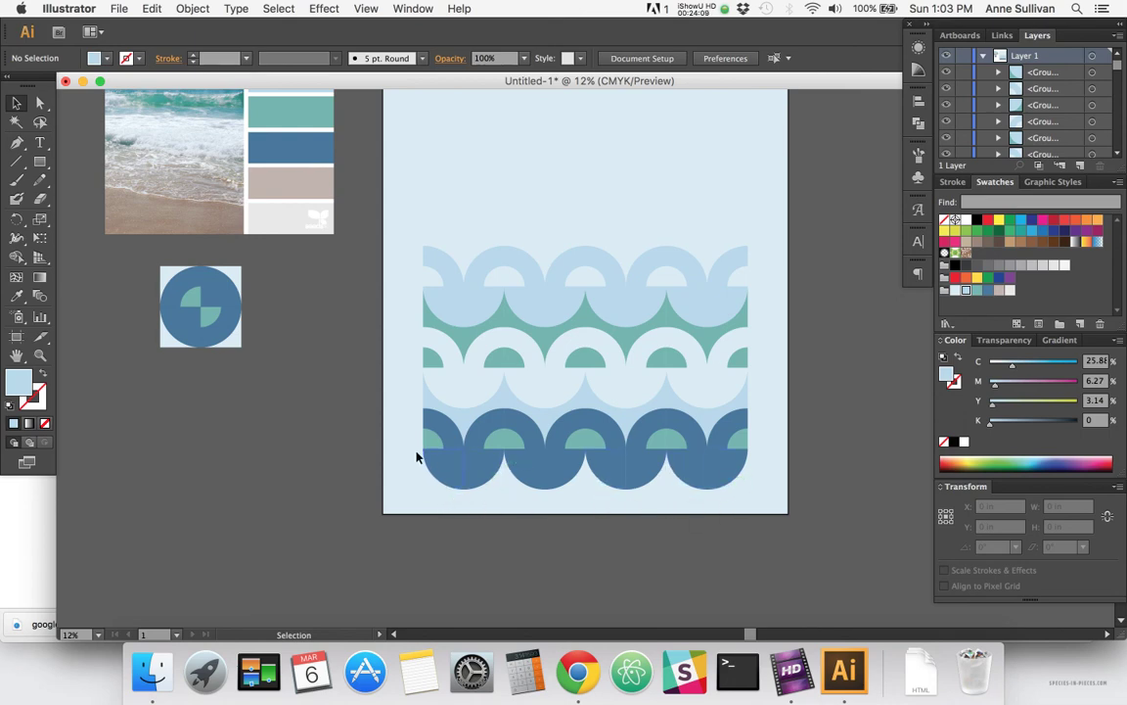
- Select all pale background pieces beneath the bottom wave row, try the taupe and teal swatches, and fill them with the light blue swatch
key(a)
click(429, 479)
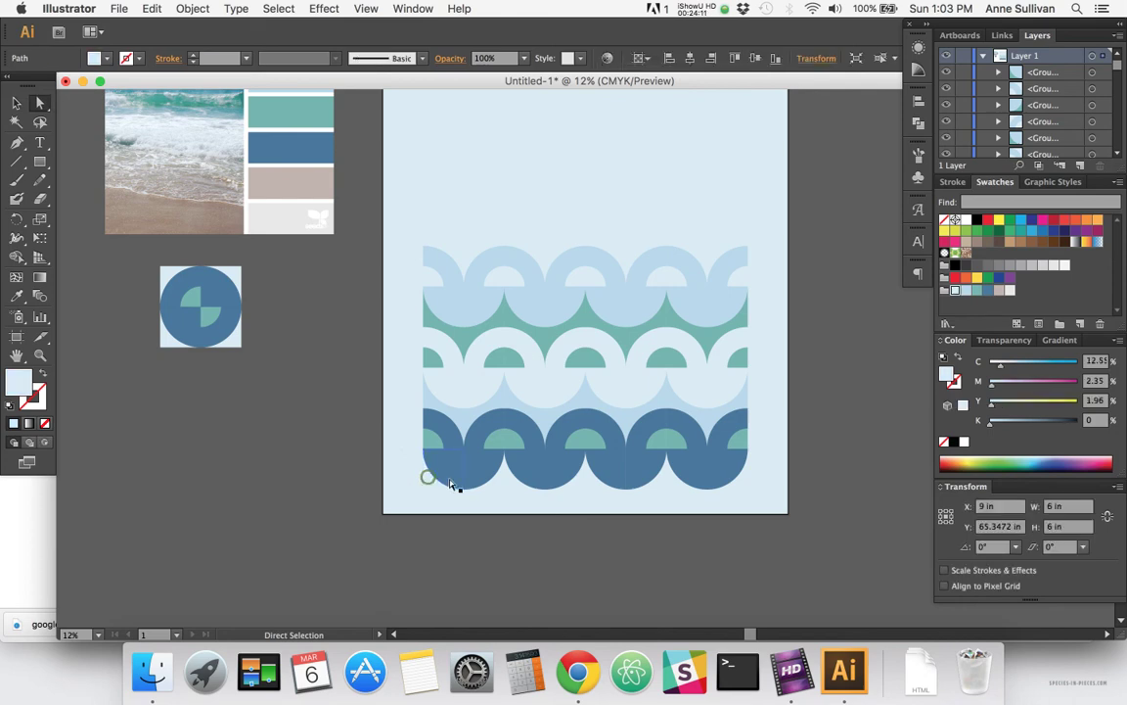
click(498, 479)
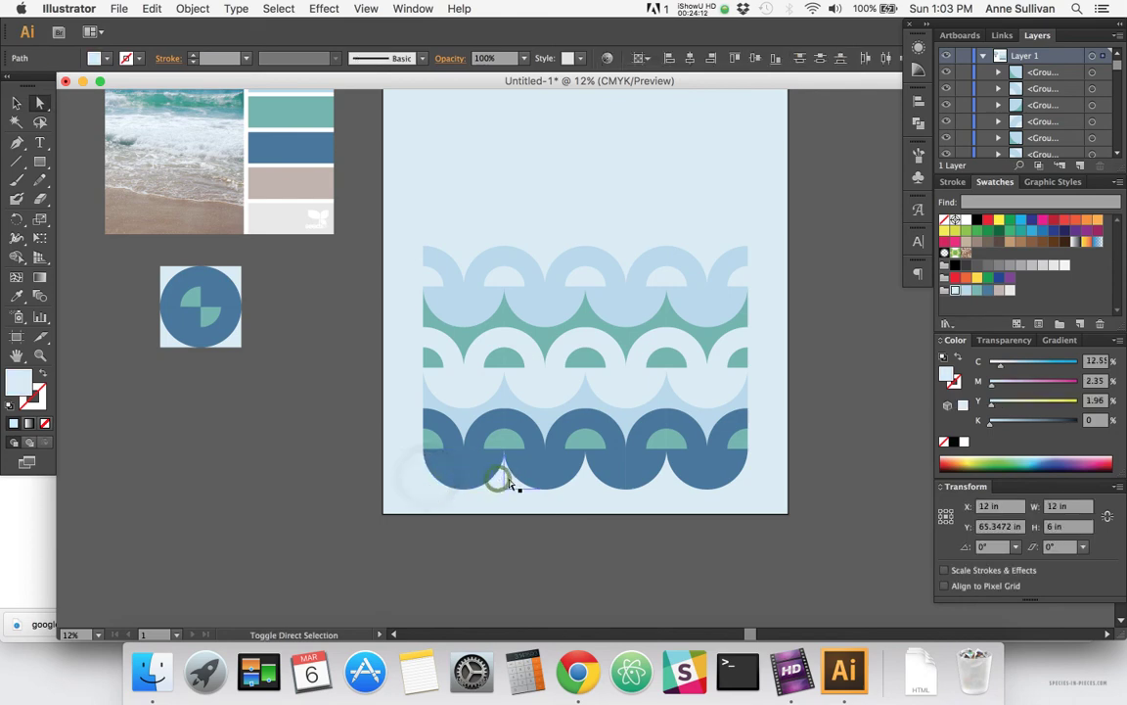
shift+click(590, 480)
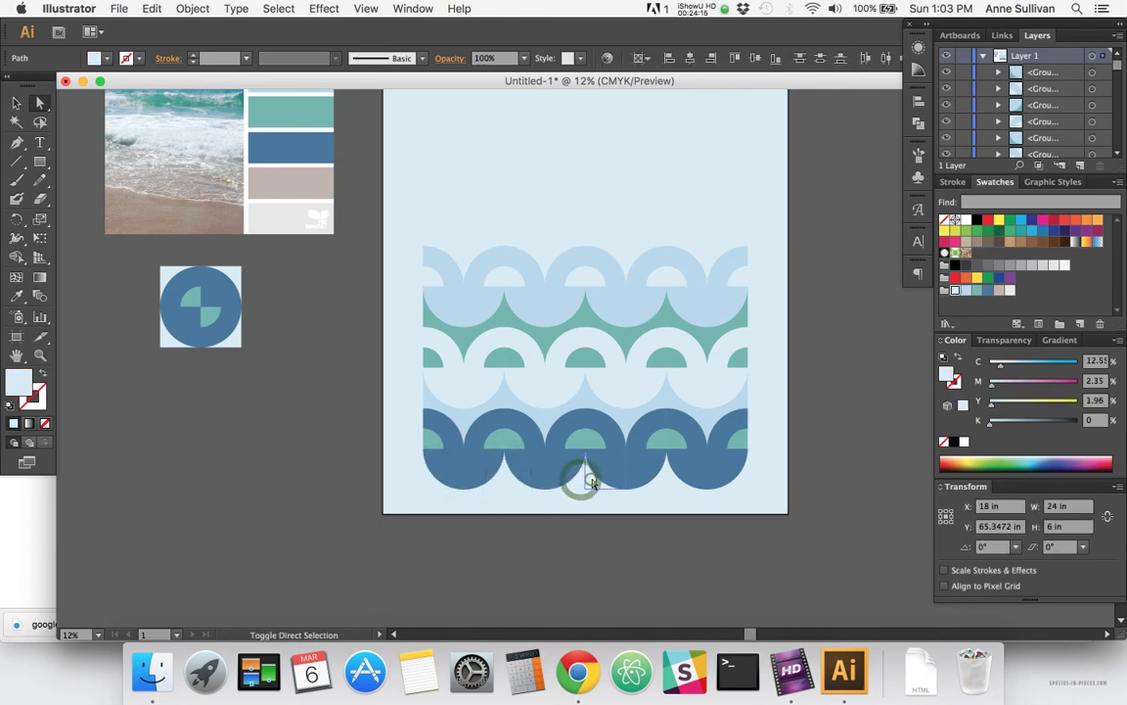
shift+click(671, 486)
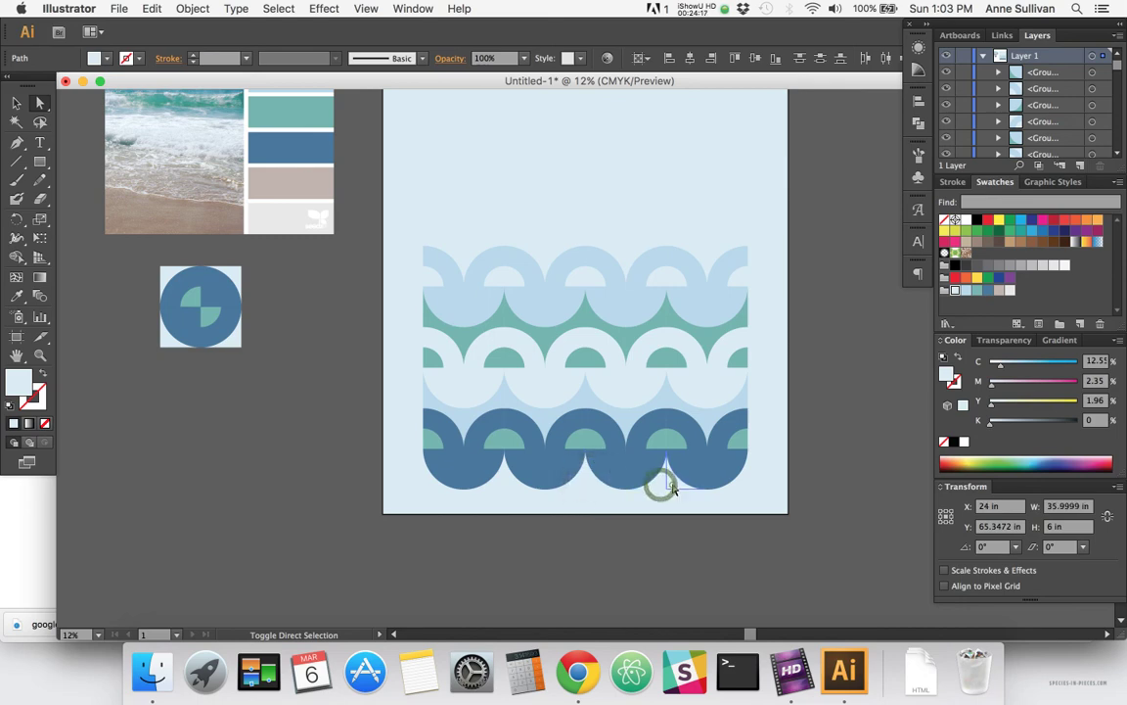
shift+click(739, 484)
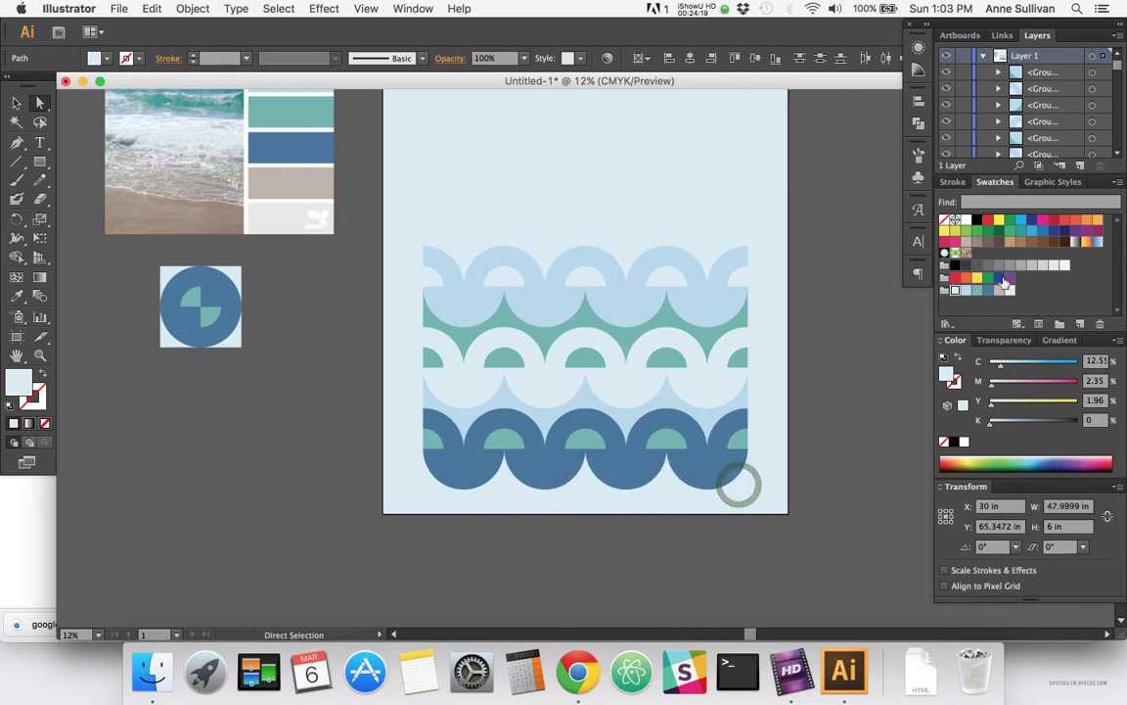
click(999, 291)
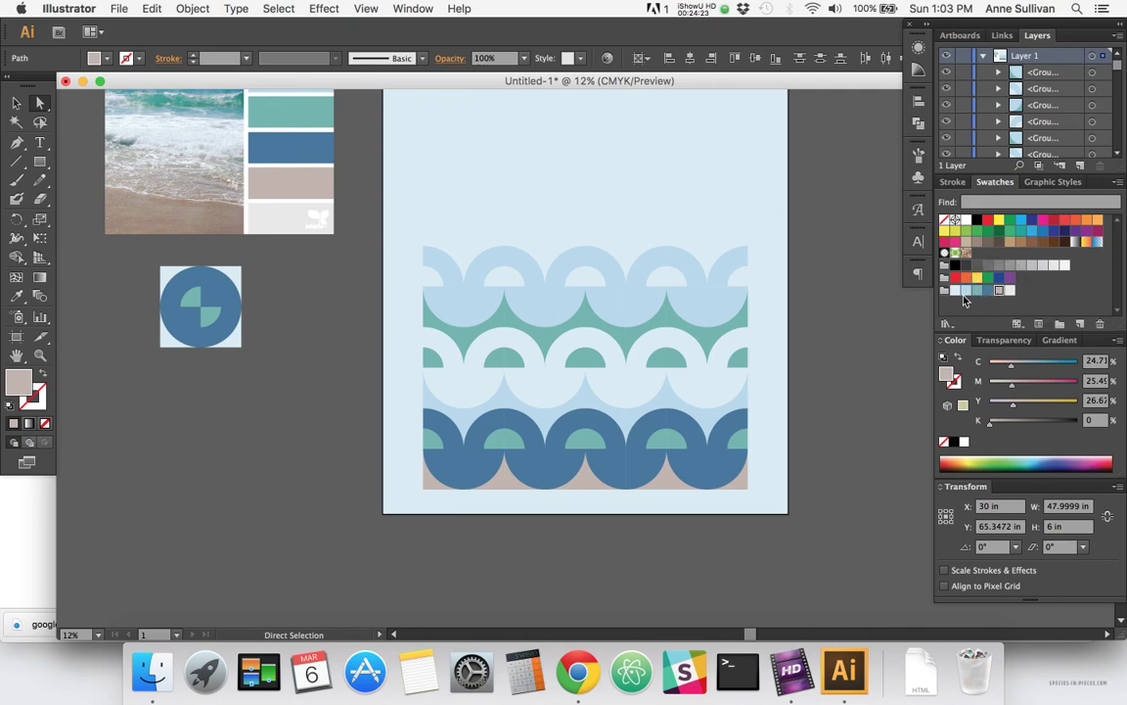
click(975, 291)
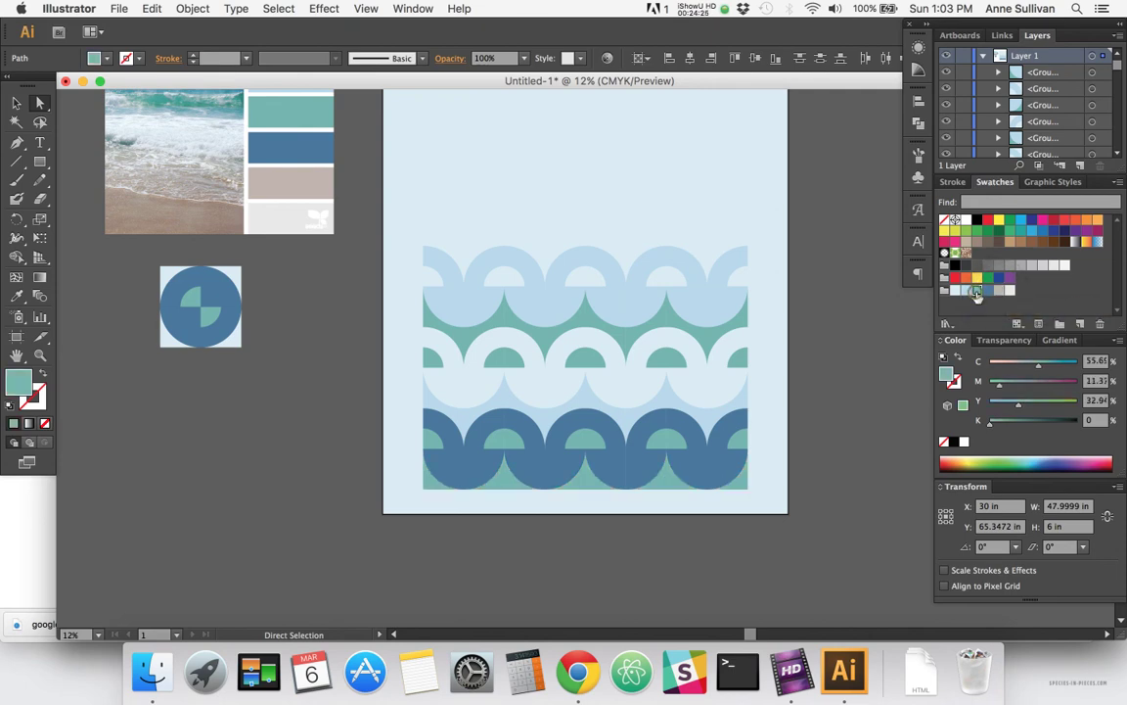
click(965, 291)
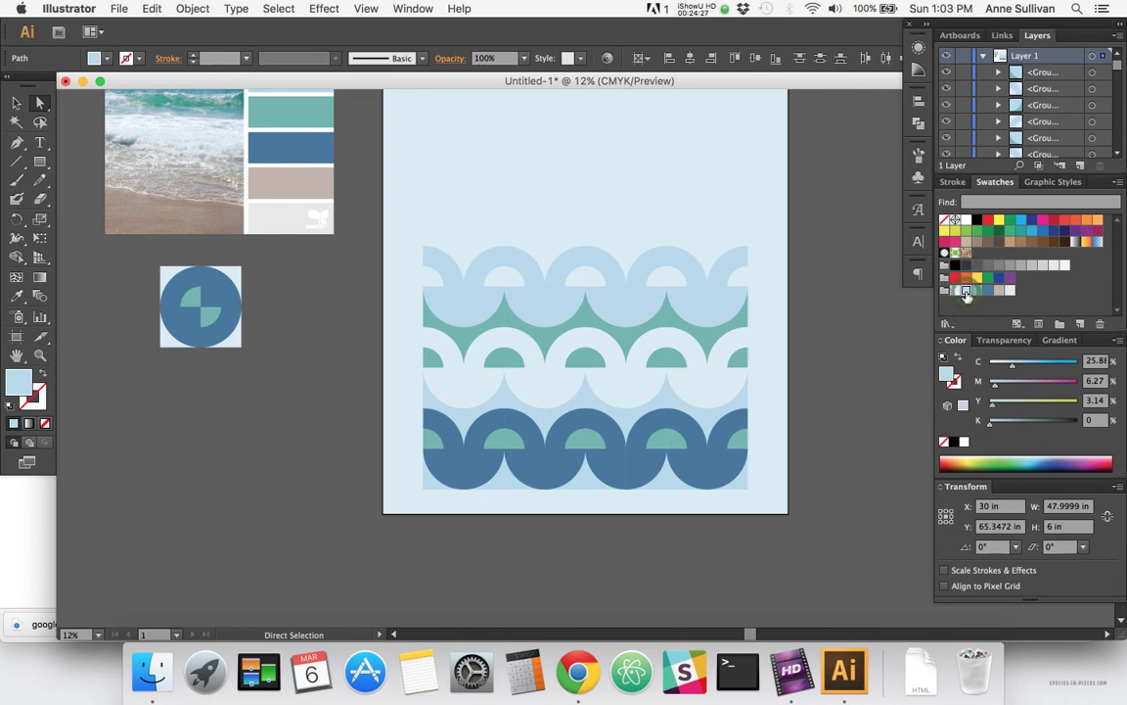
- Draw a light blue rectangle about 48 by 3.65 in from the bottom wave row down to the artboard's lower edge
click(98, 93)
click(39, 162)
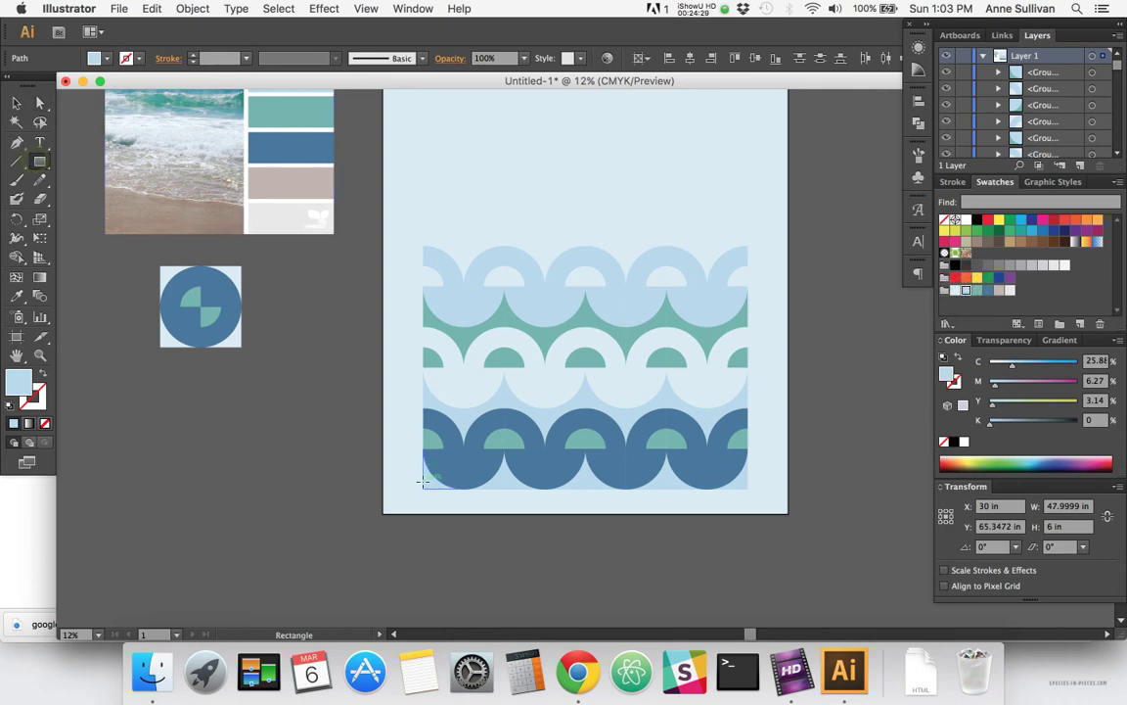
drag(423, 489, 755, 515)
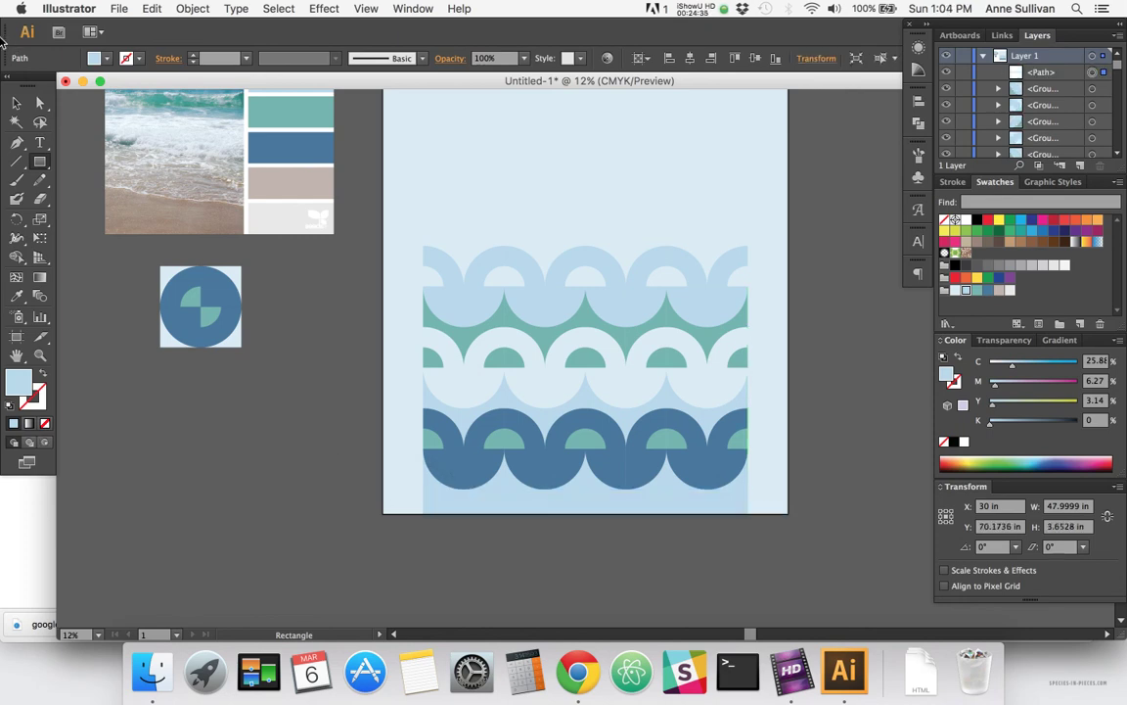
- Select the light blue bottom rectangle together with all light blue background pieces beneath the bottom wave row
click(16, 102)
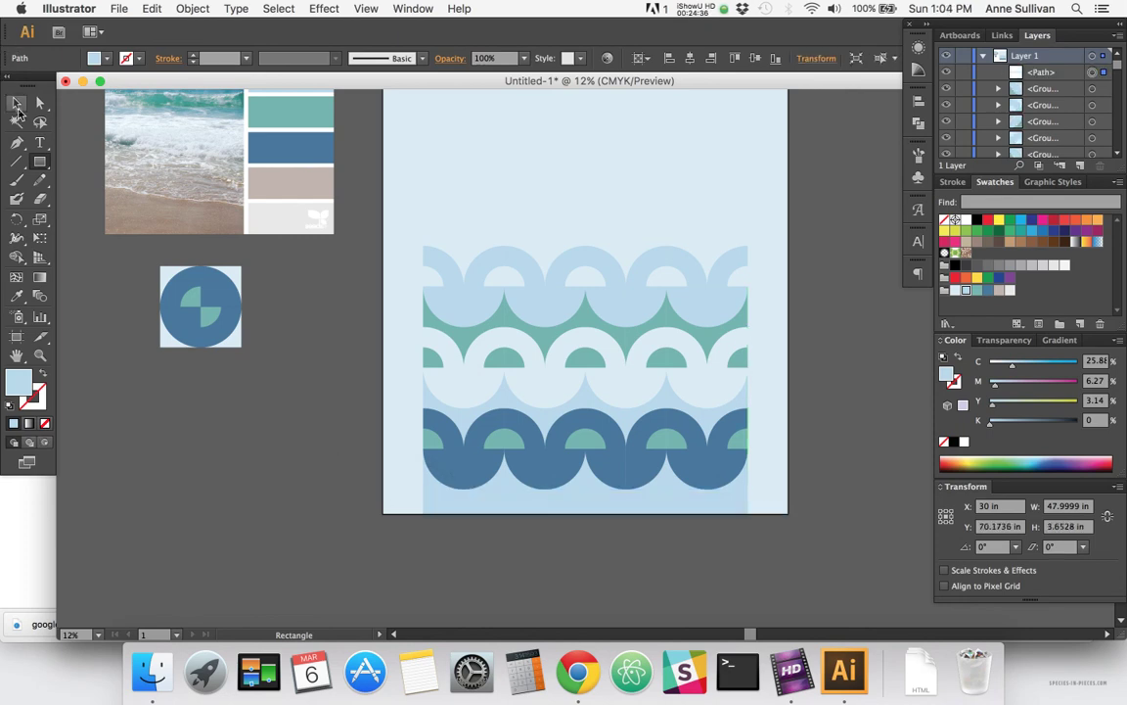
click(456, 553)
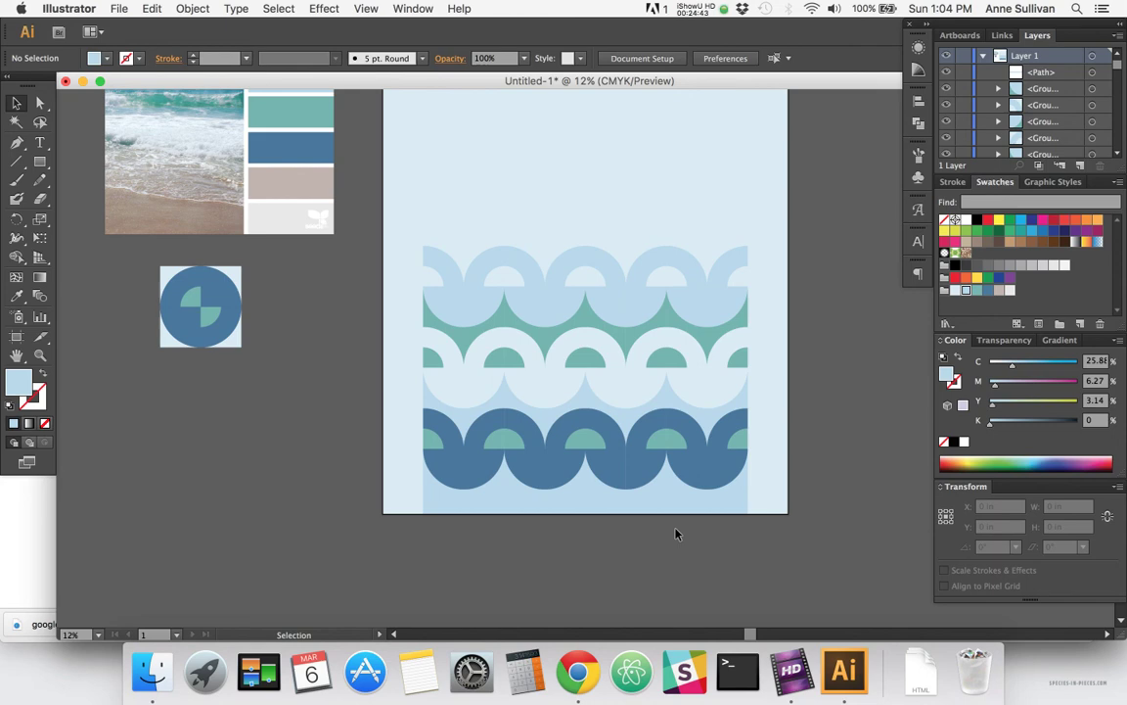
click(665, 500)
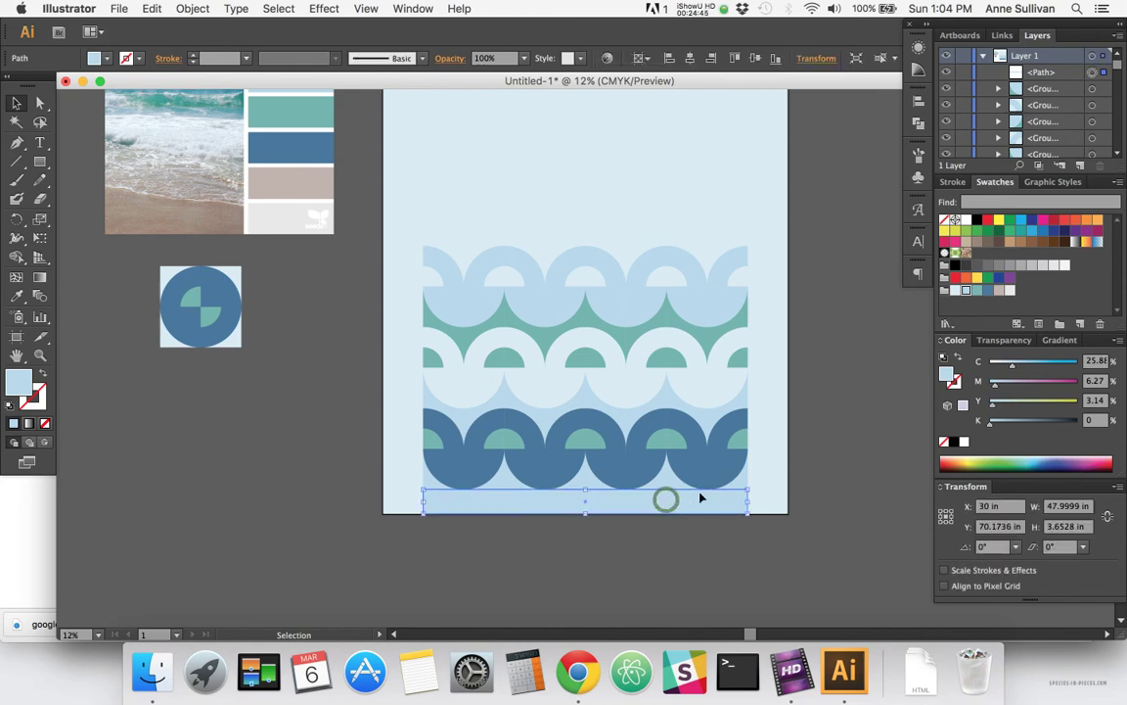
key(a)
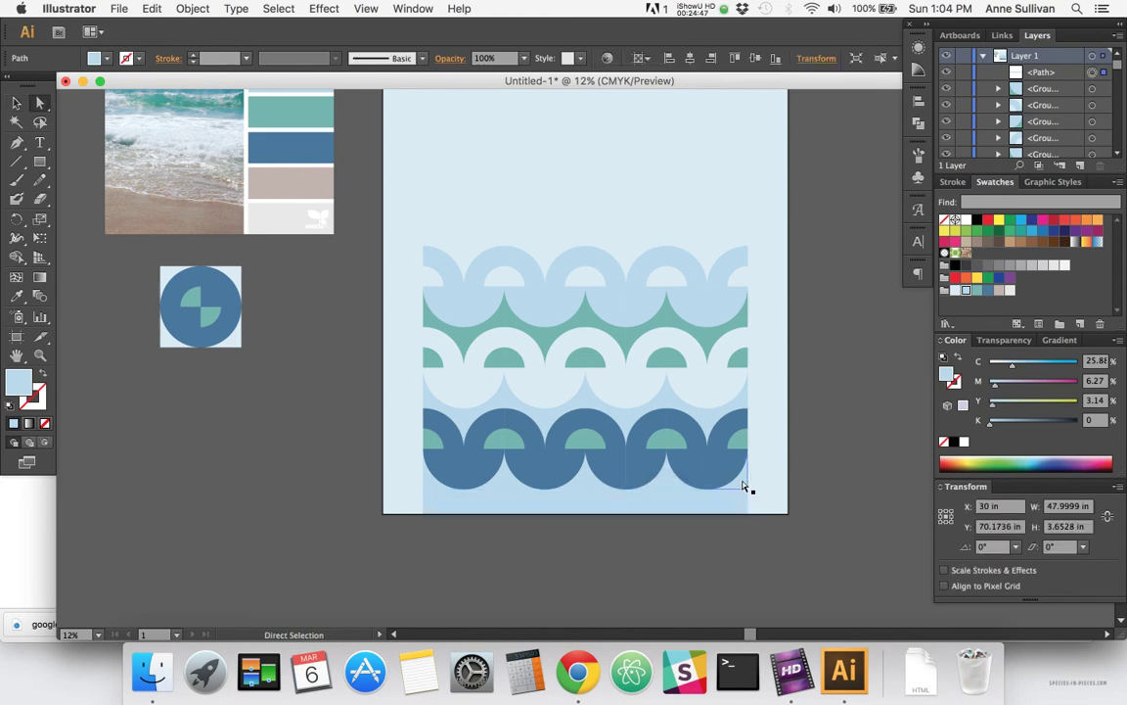
click(742, 481)
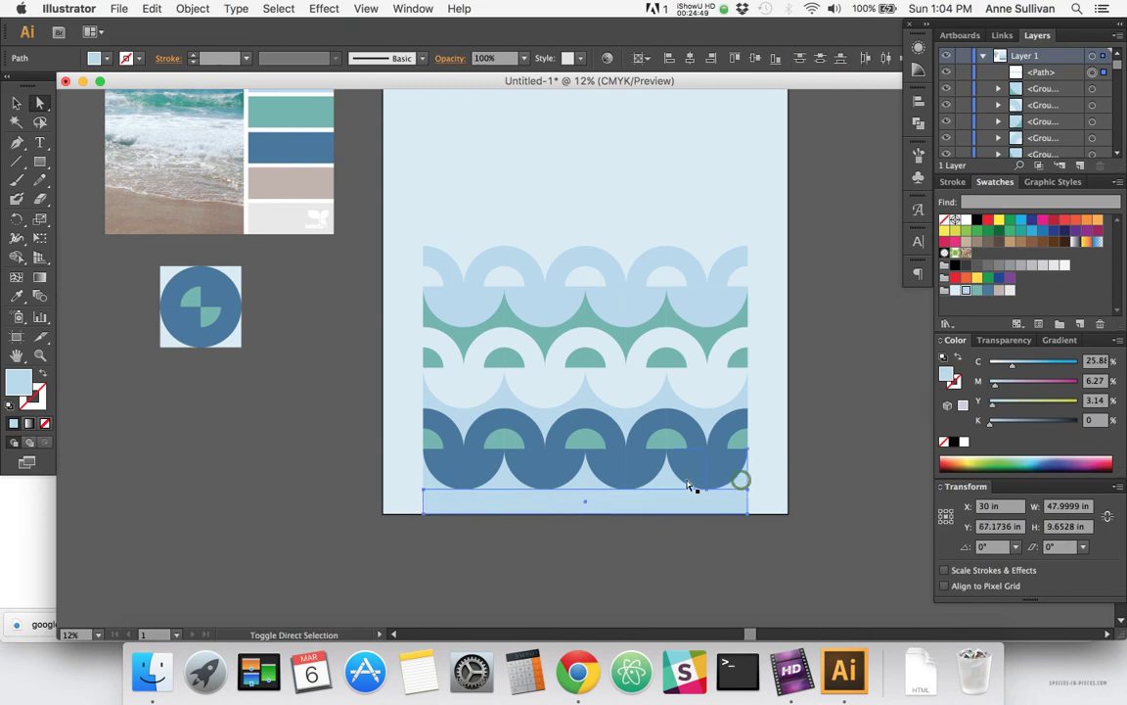
click(665, 480)
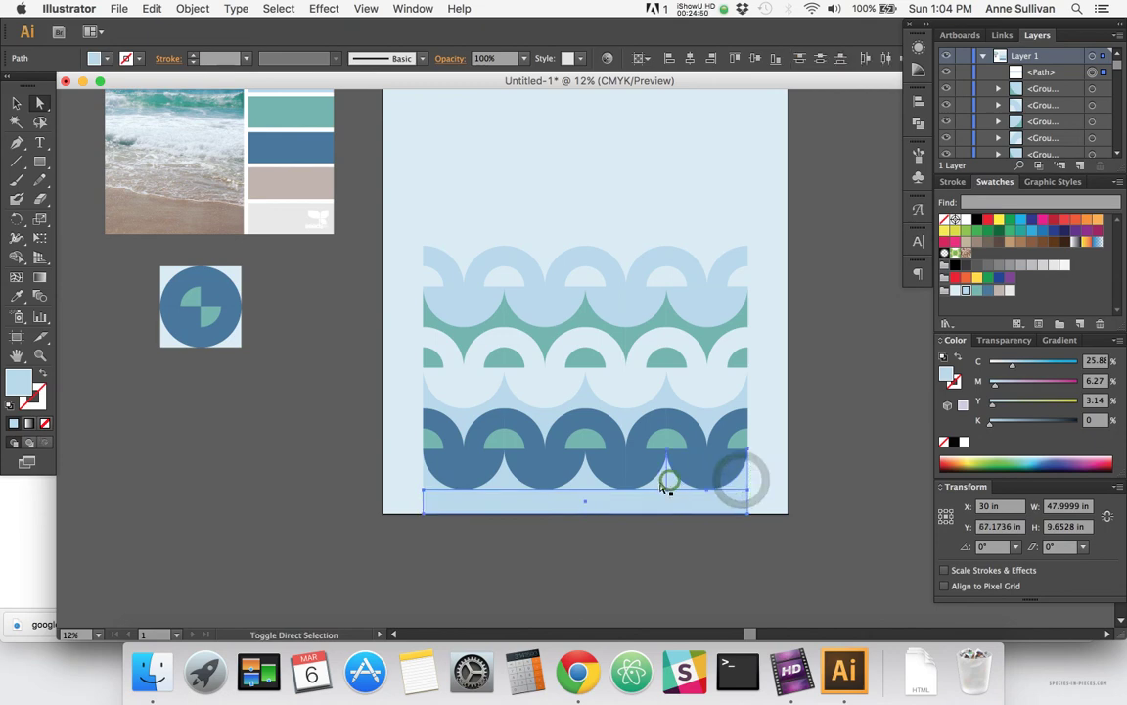
click(582, 481)
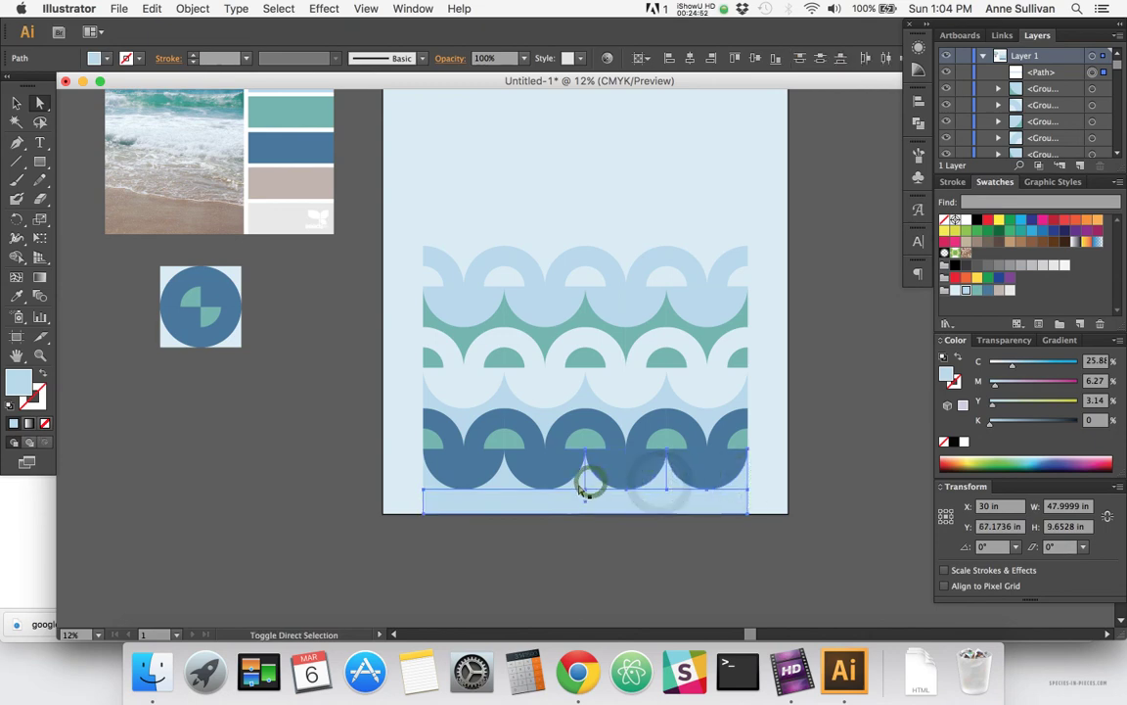
click(509, 482)
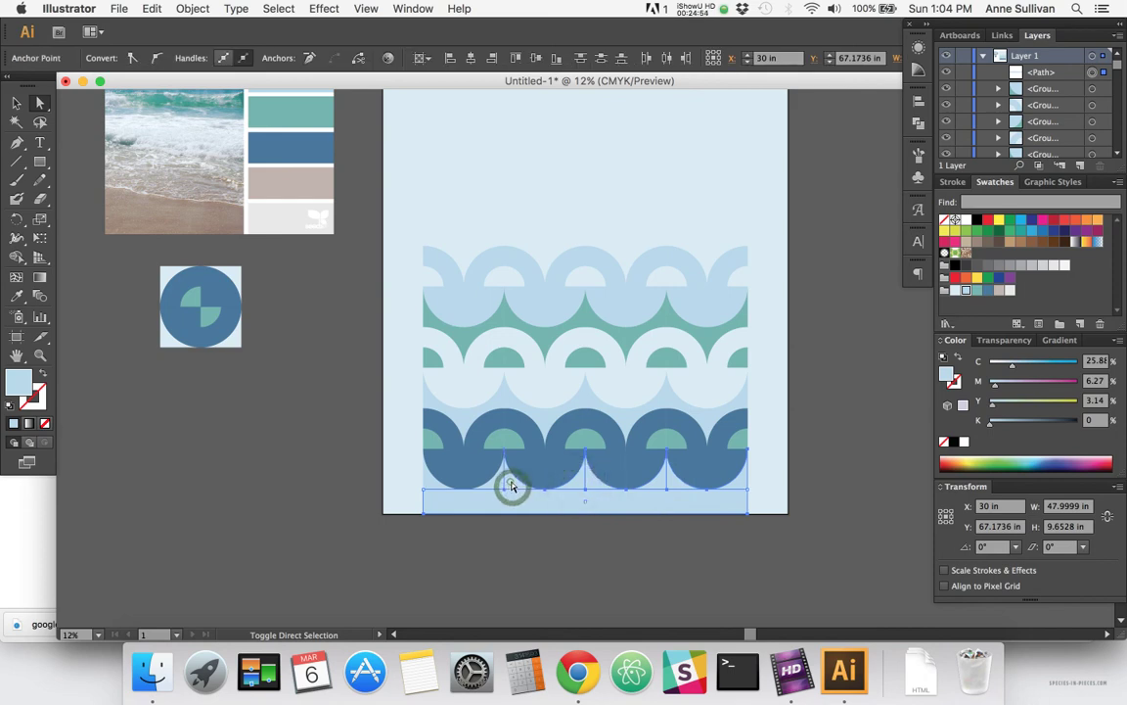
click(423, 478)
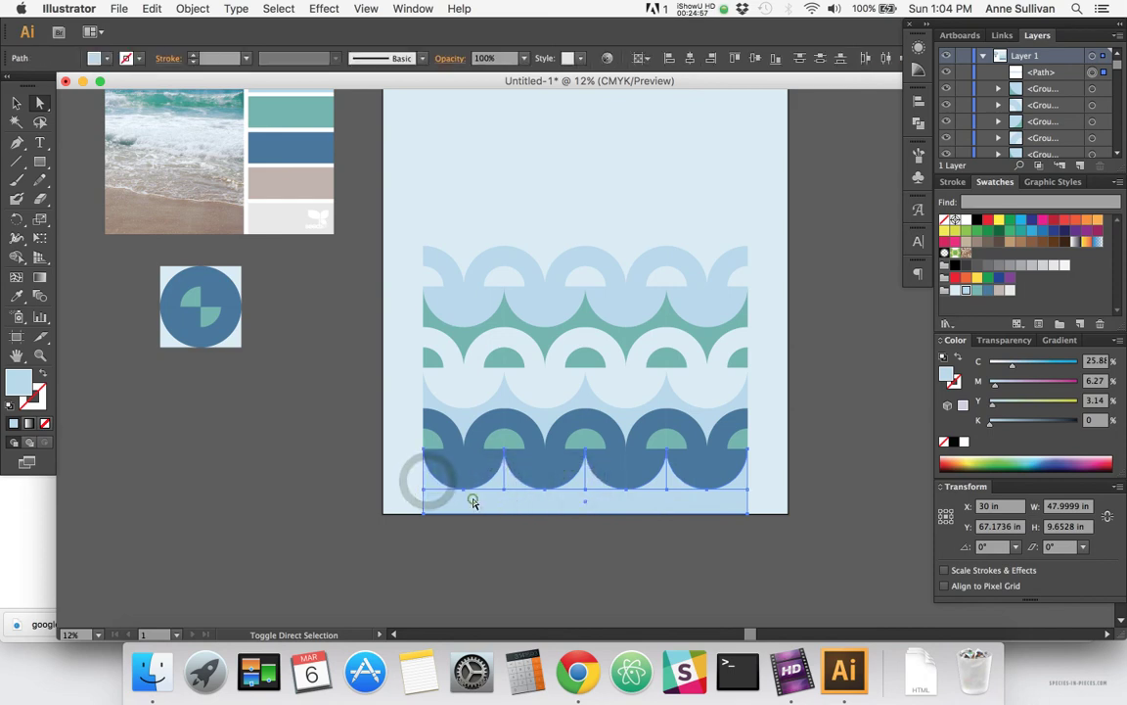
click(473, 501)
key(super+shift+a)
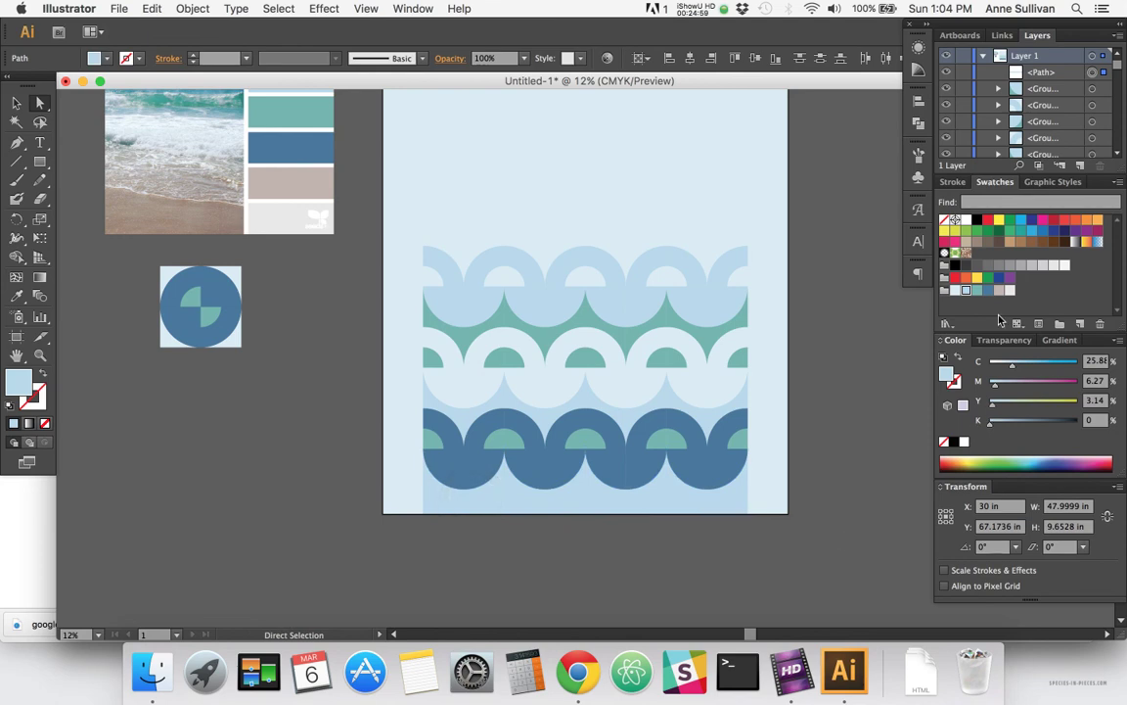
- Try the palest blue, light blue, teal, dark blue, taupe and light gray swatches on the selected bottom background pieces
click(958, 291)
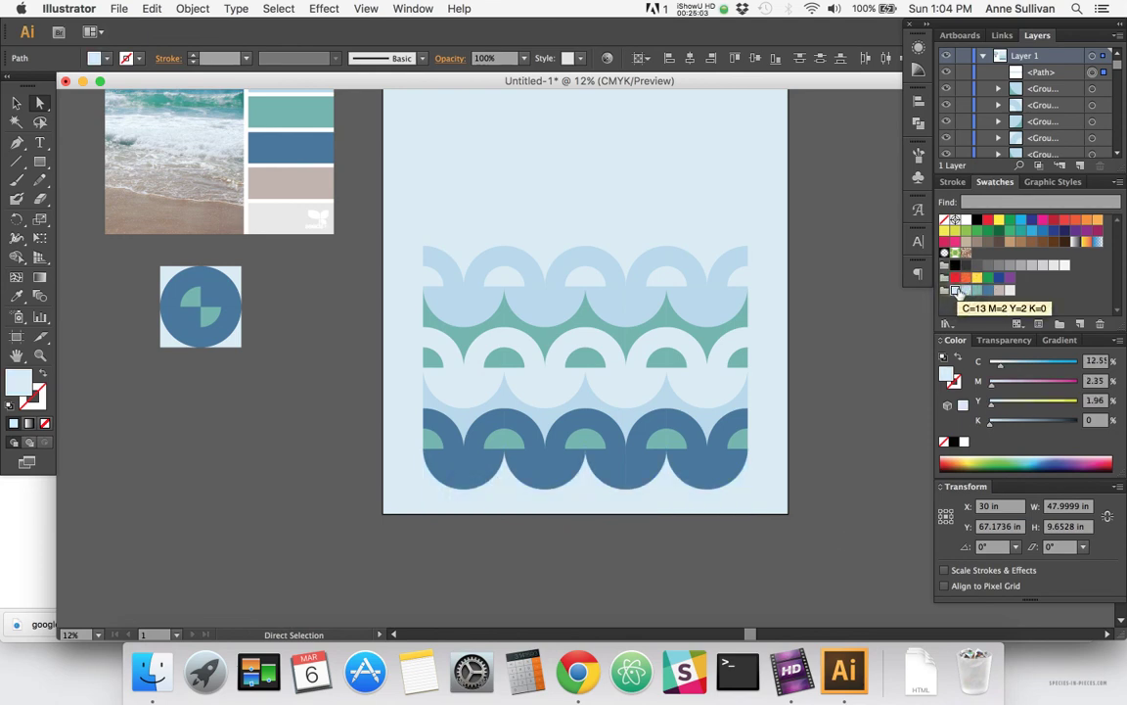
click(966, 291)
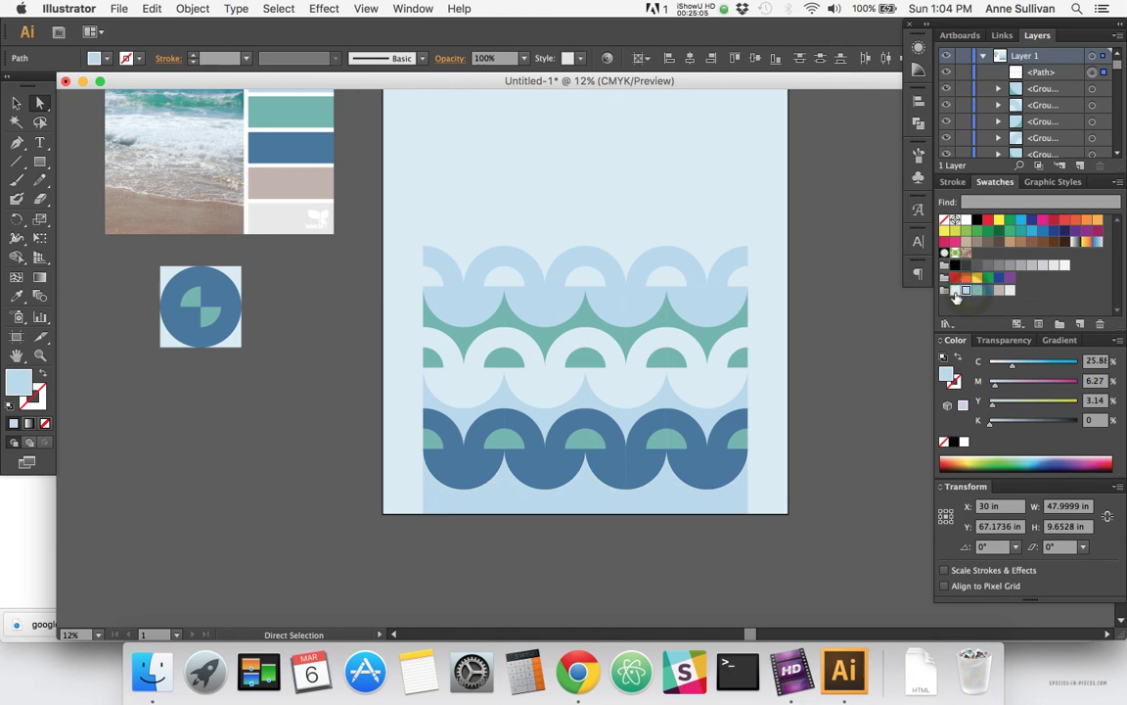
key(super+z)
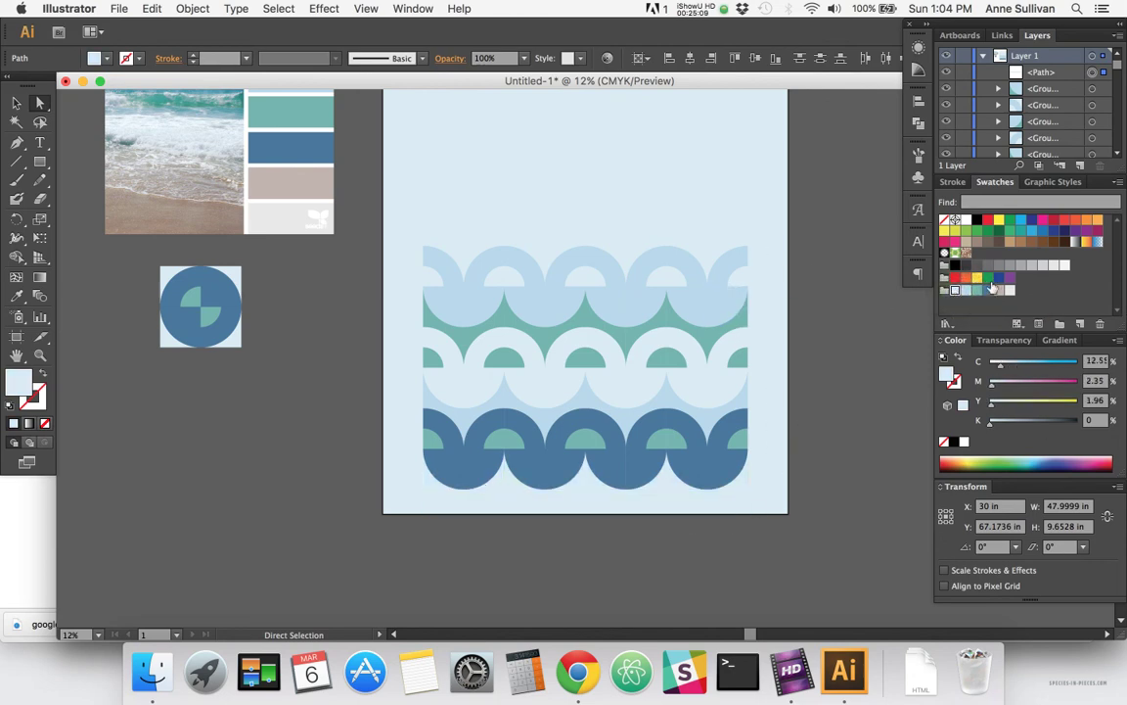
click(966, 291)
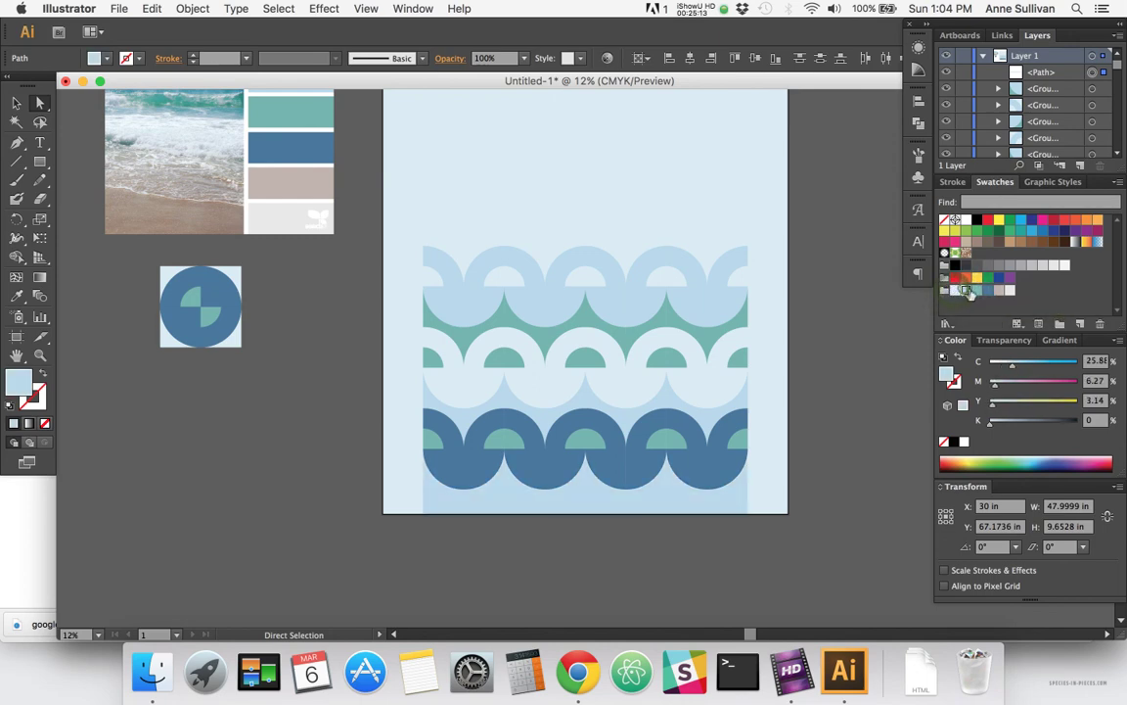
click(977, 292)
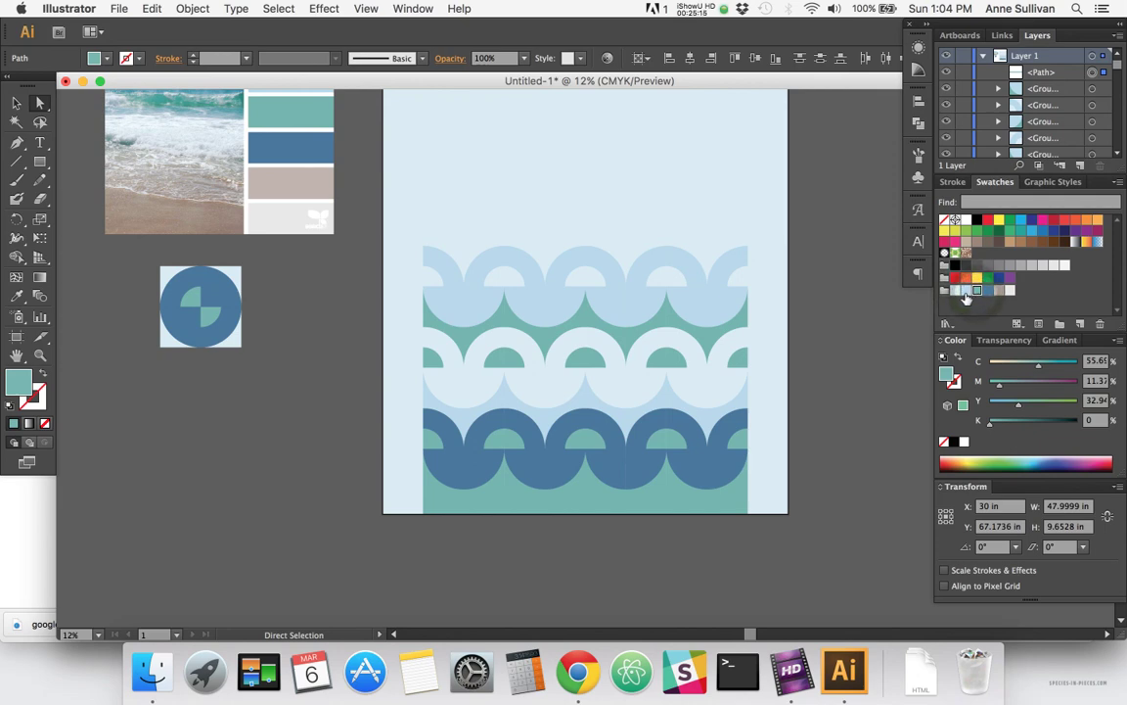
click(966, 291)
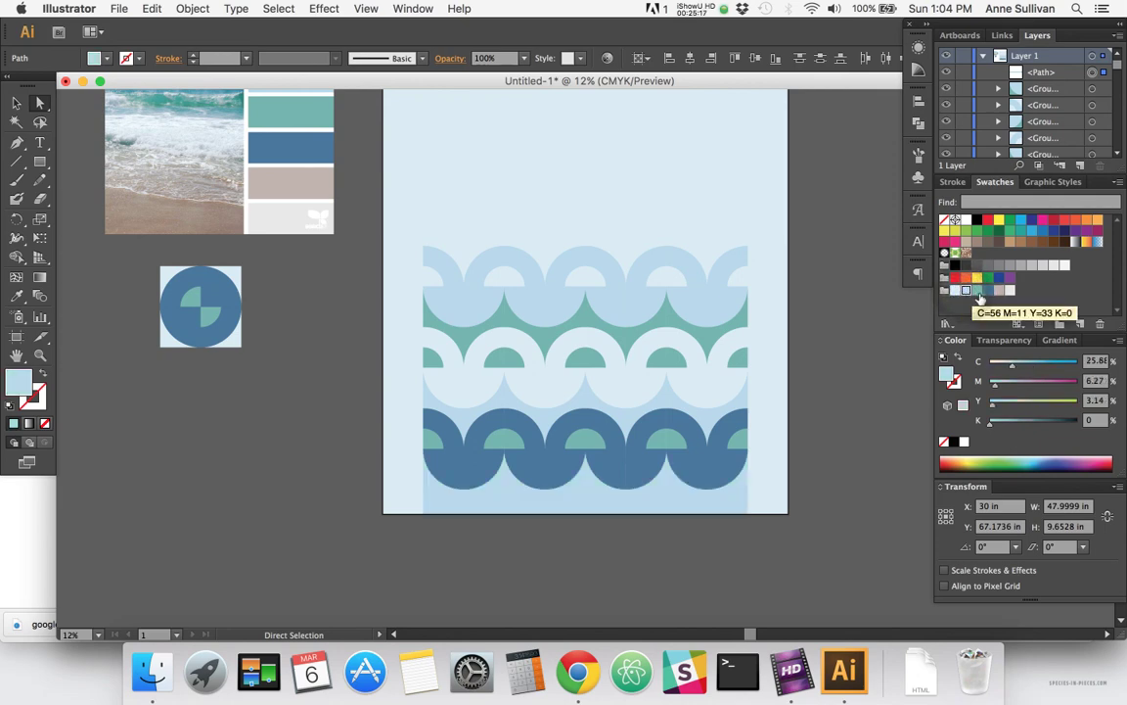
click(977, 293)
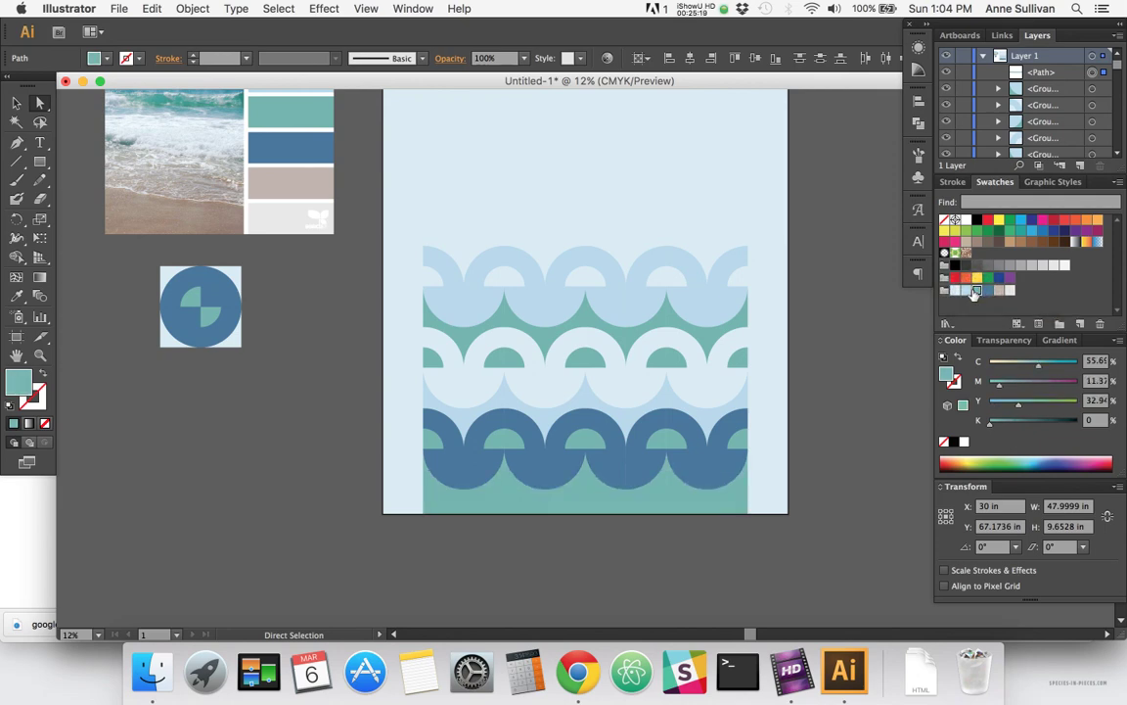
click(987, 291)
click(976, 292)
click(998, 291)
click(1009, 290)
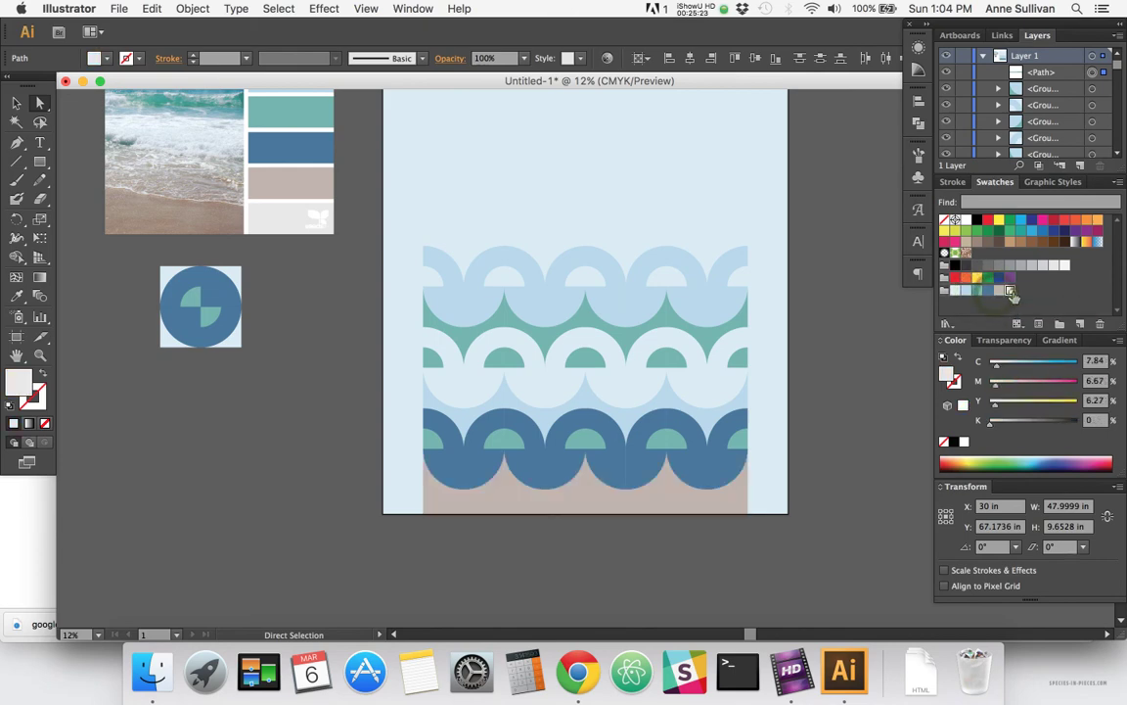
- Fill the selected bottom background pieces with the palest blue swatch (C=13 M=2 Y=2 K=0) and clear the selection
click(955, 290)
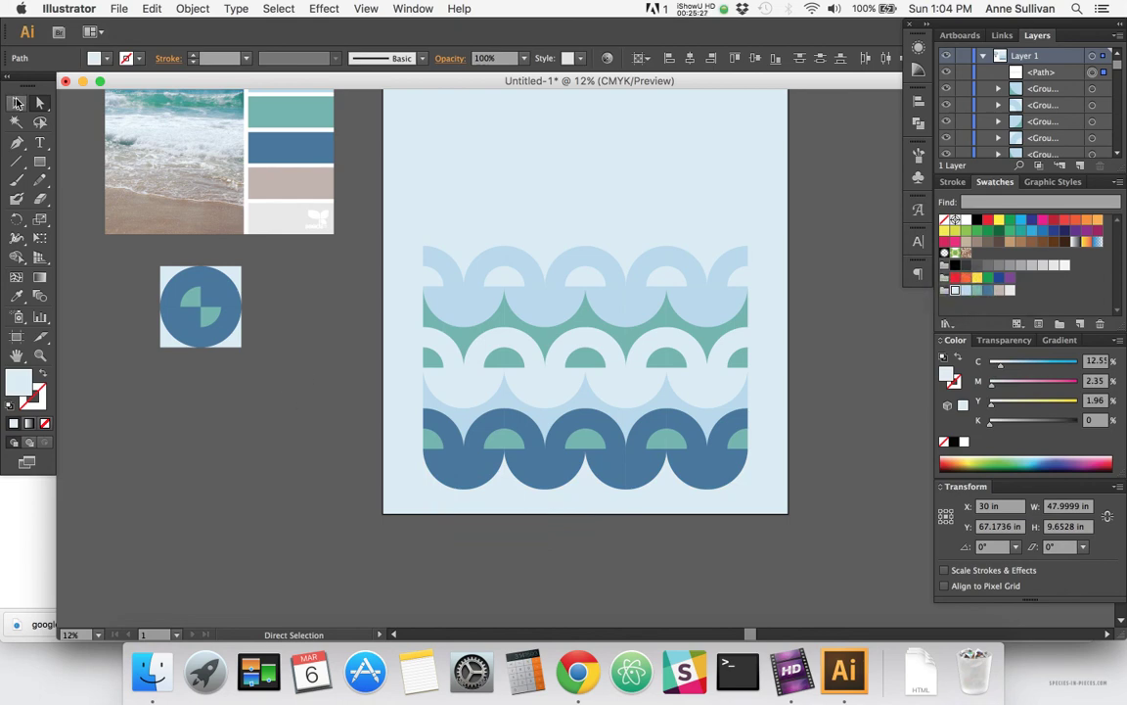
click(15, 102)
click(342, 310)
scroll(352, 282, up, 5)
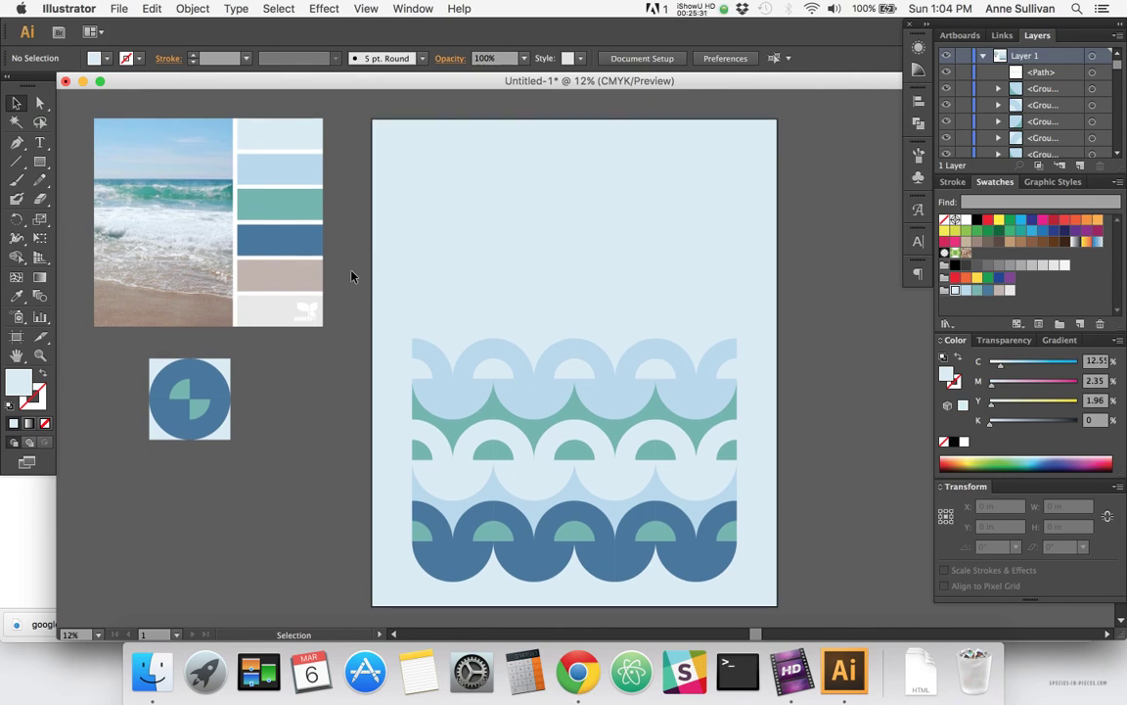
- Set up a Save for Web export of the artboard as PNG-24 with a width of 800 px
click(119, 9)
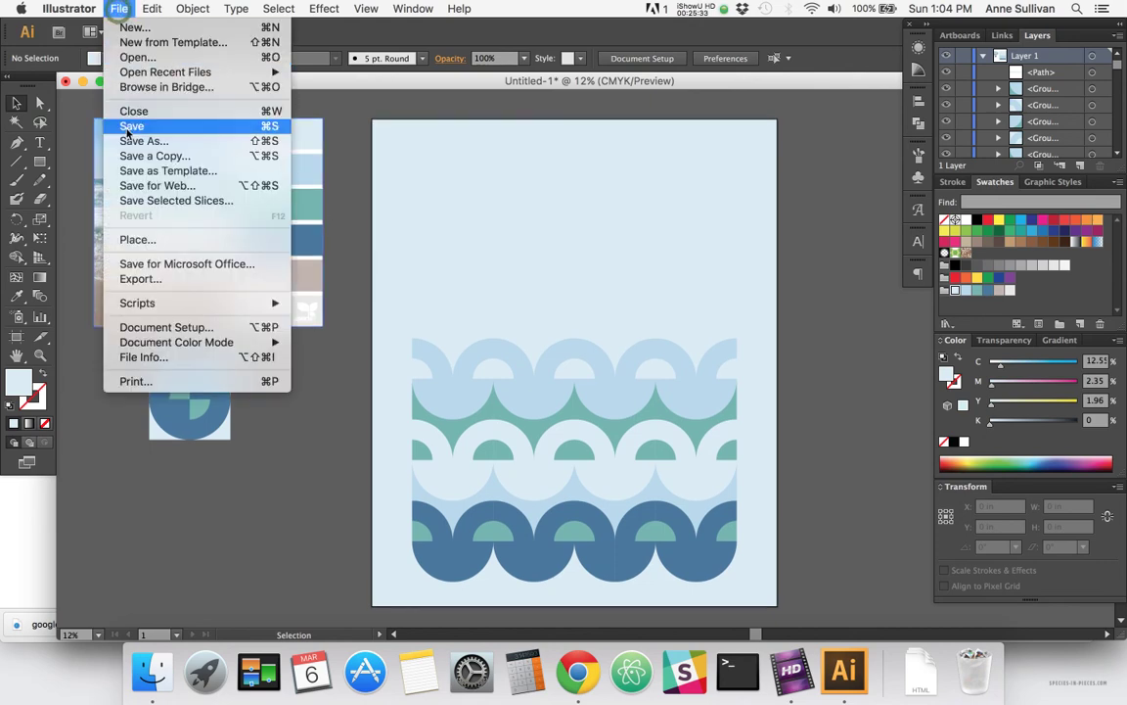
click(157, 185)
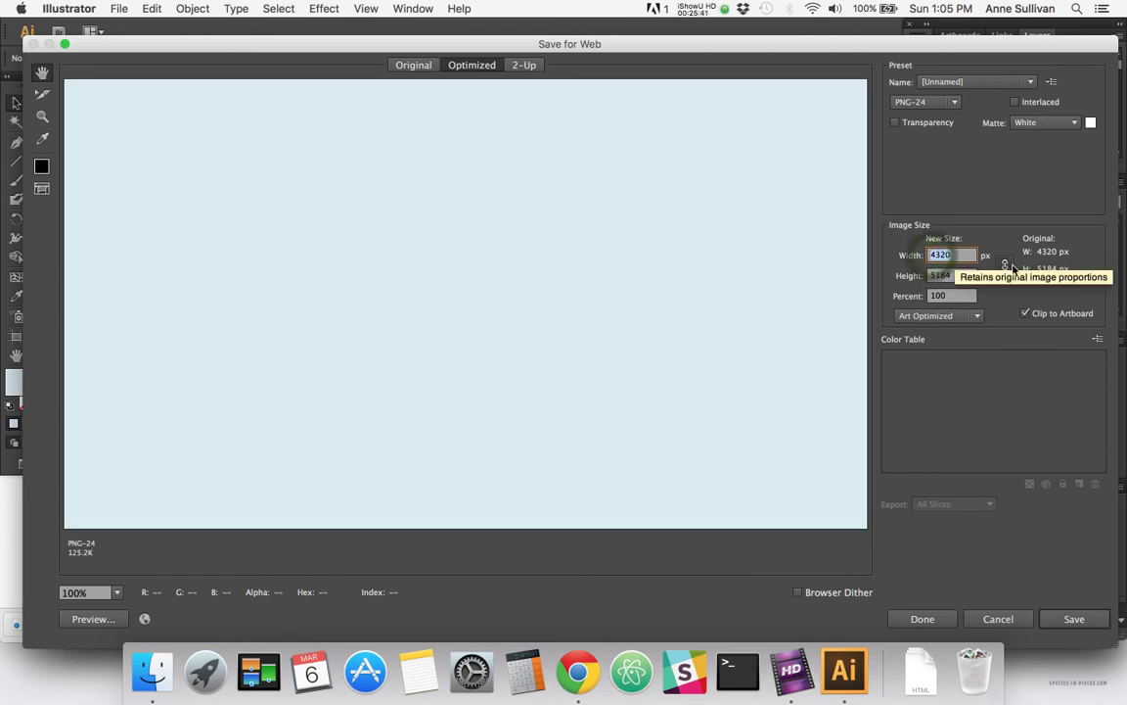
click(917, 104)
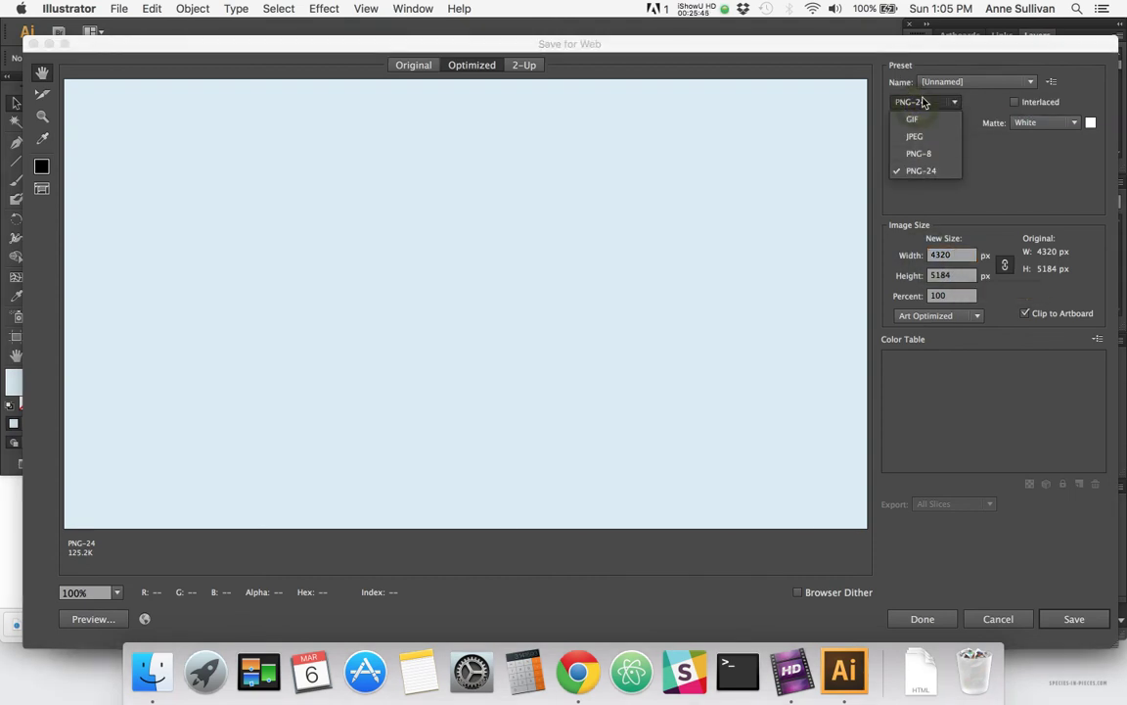
click(923, 104)
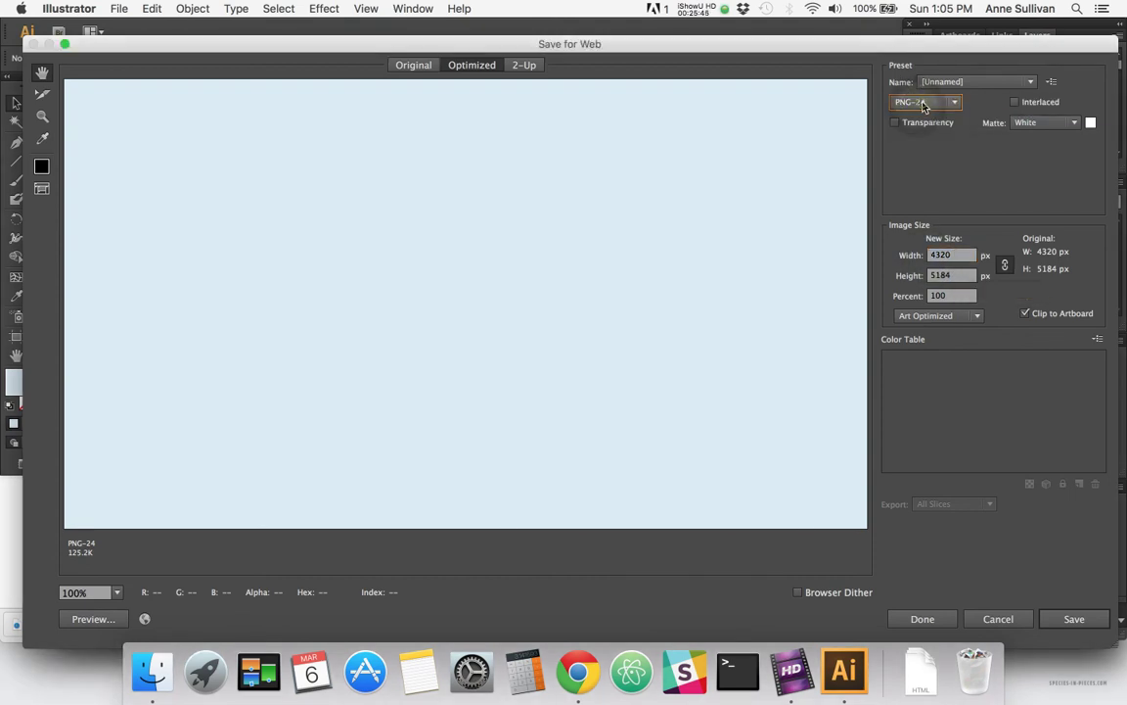
click(937, 256)
text(800)
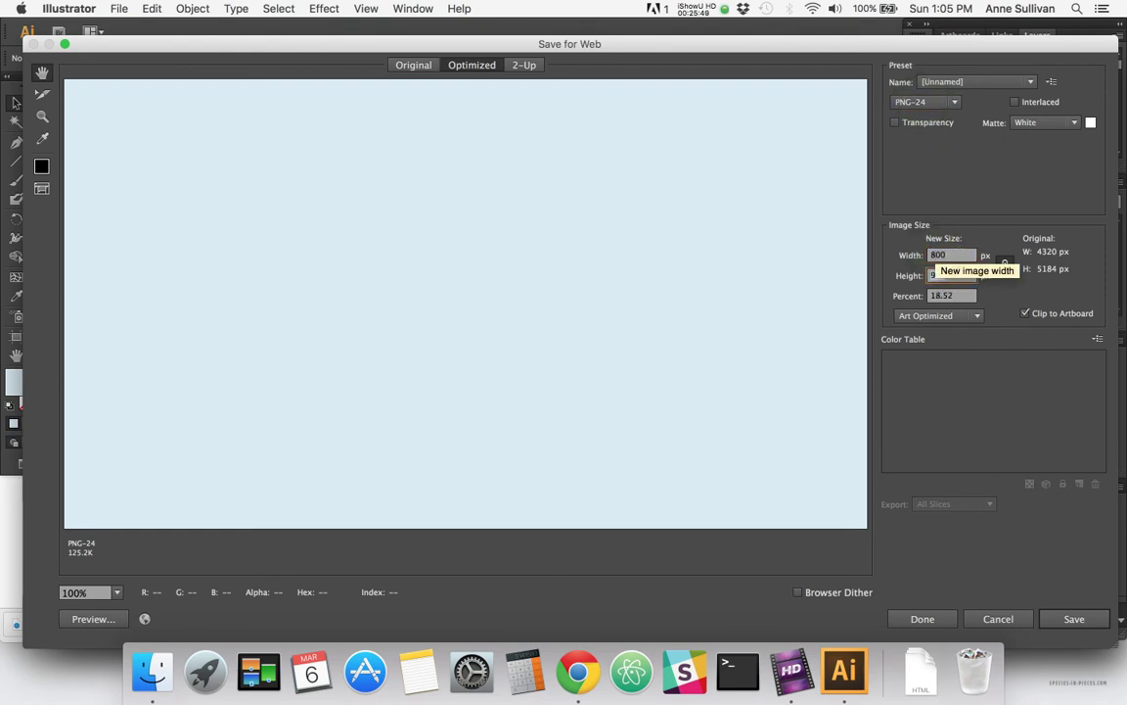
key(Tab)
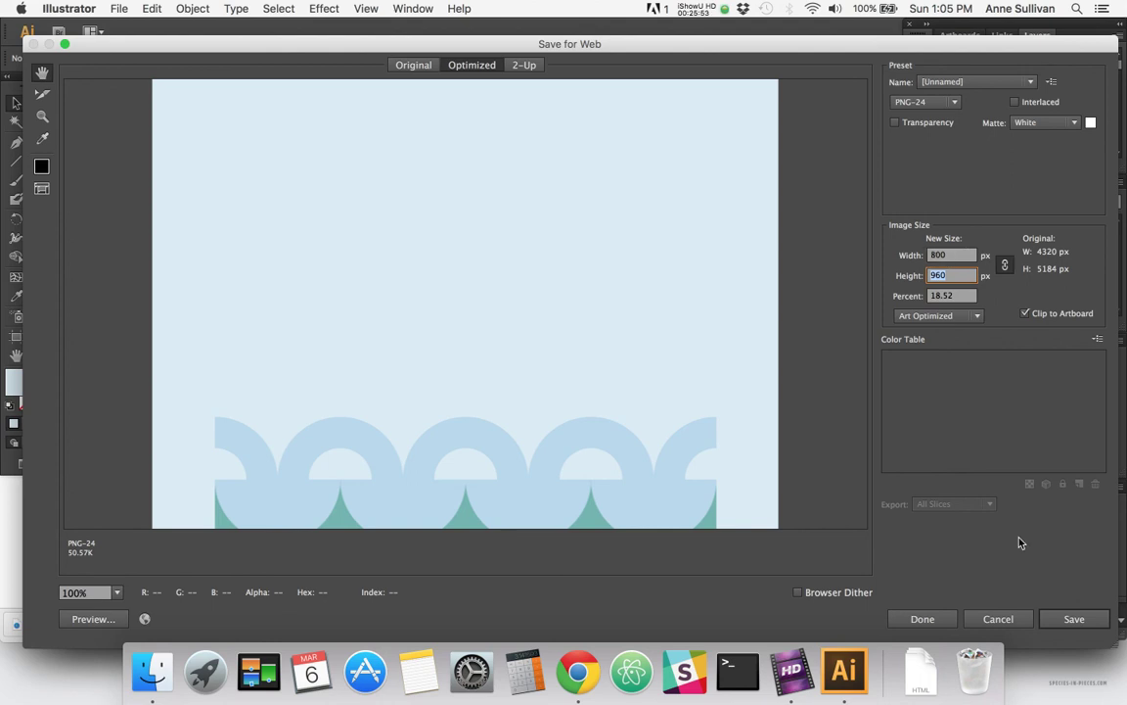
- Save the optimized image as 3-6-16-b.png in the march folder
click(1074, 618)
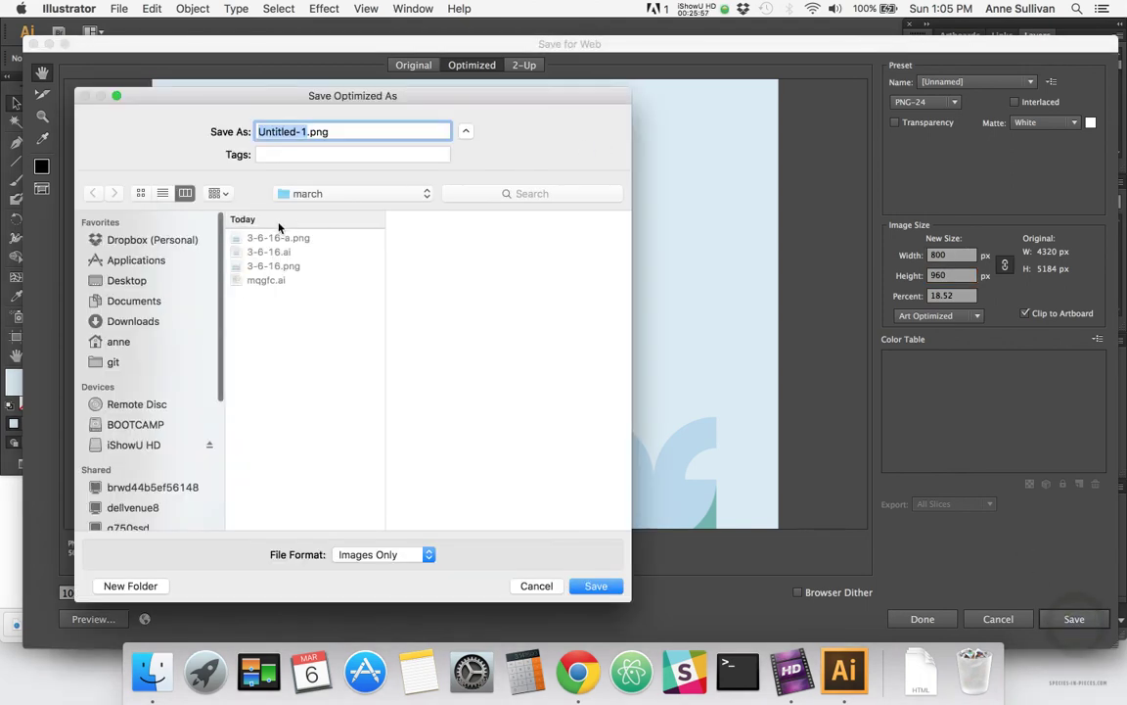
text(3-6)
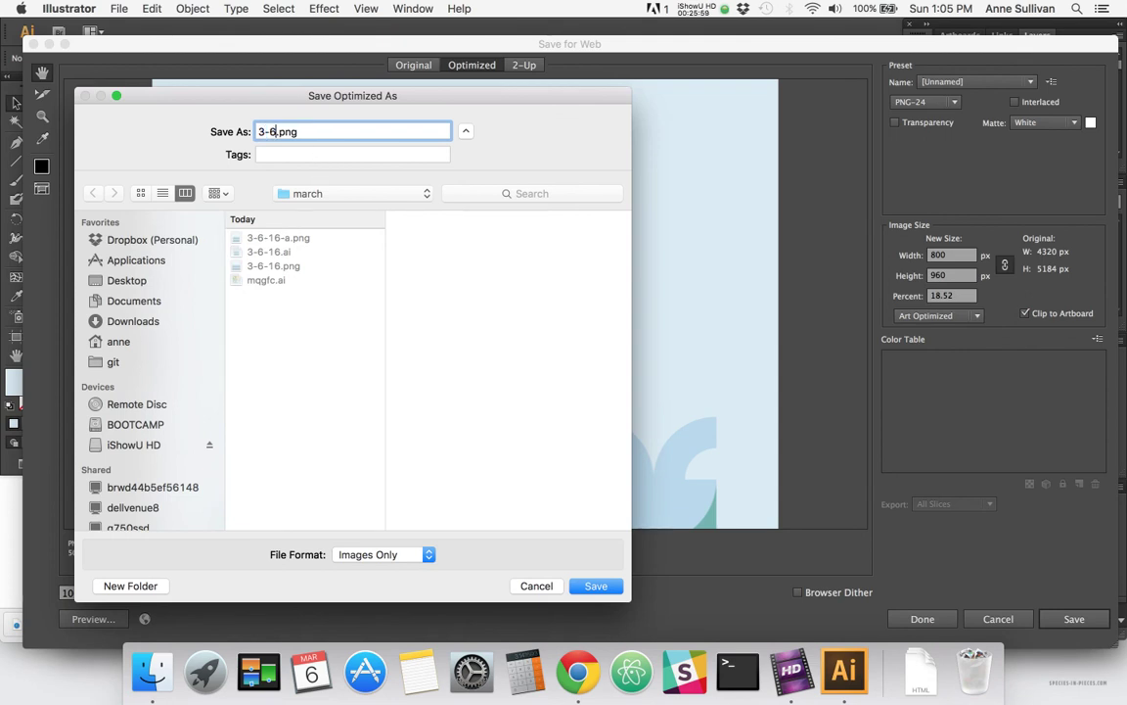
text(-16-b)
key(Return)
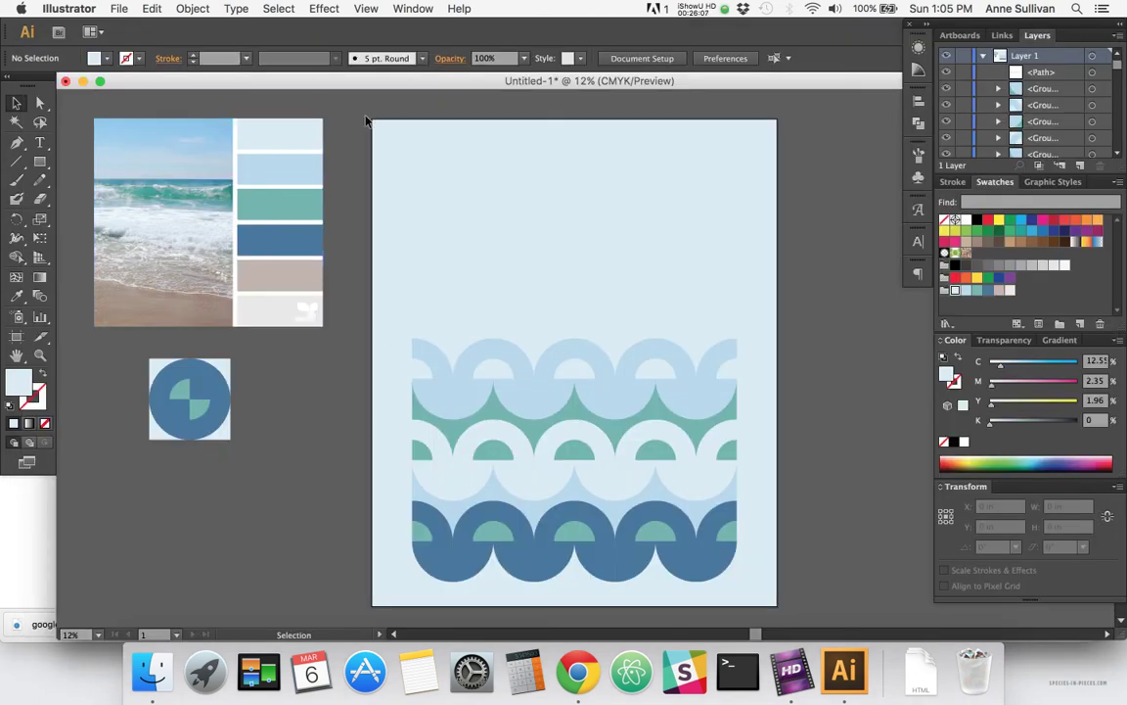
- Save the document as 3-6-16b.ai in the march folder, accepting the Illustrator CS6 options
click(118, 9)
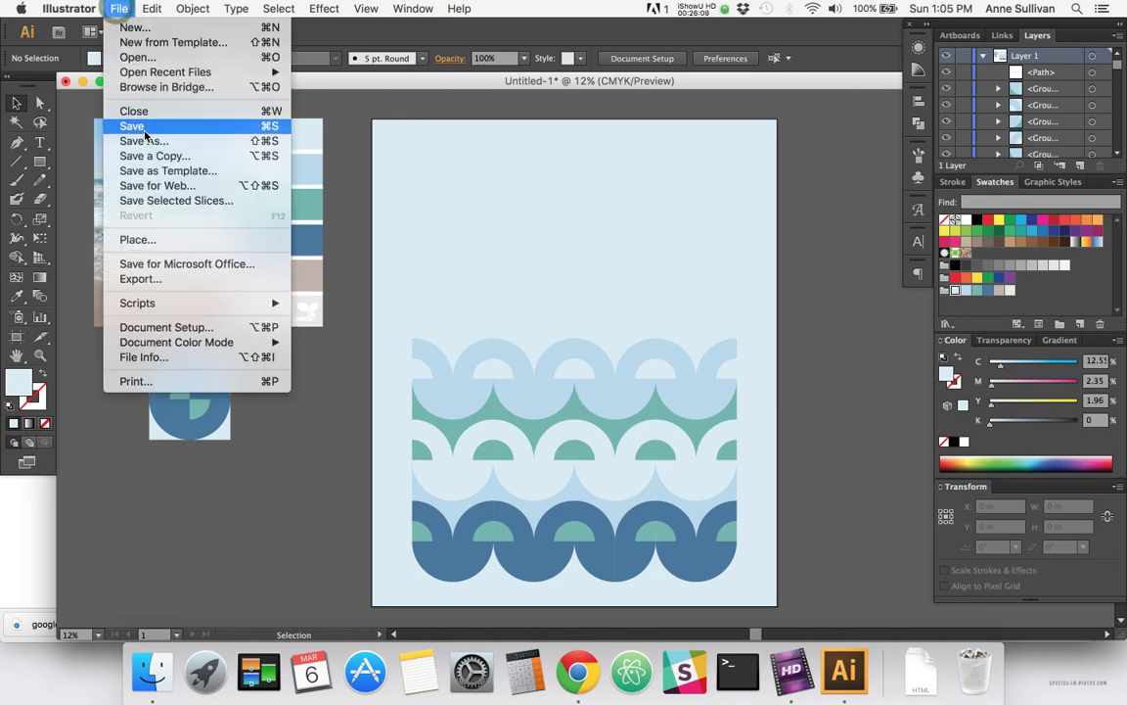
click(133, 123)
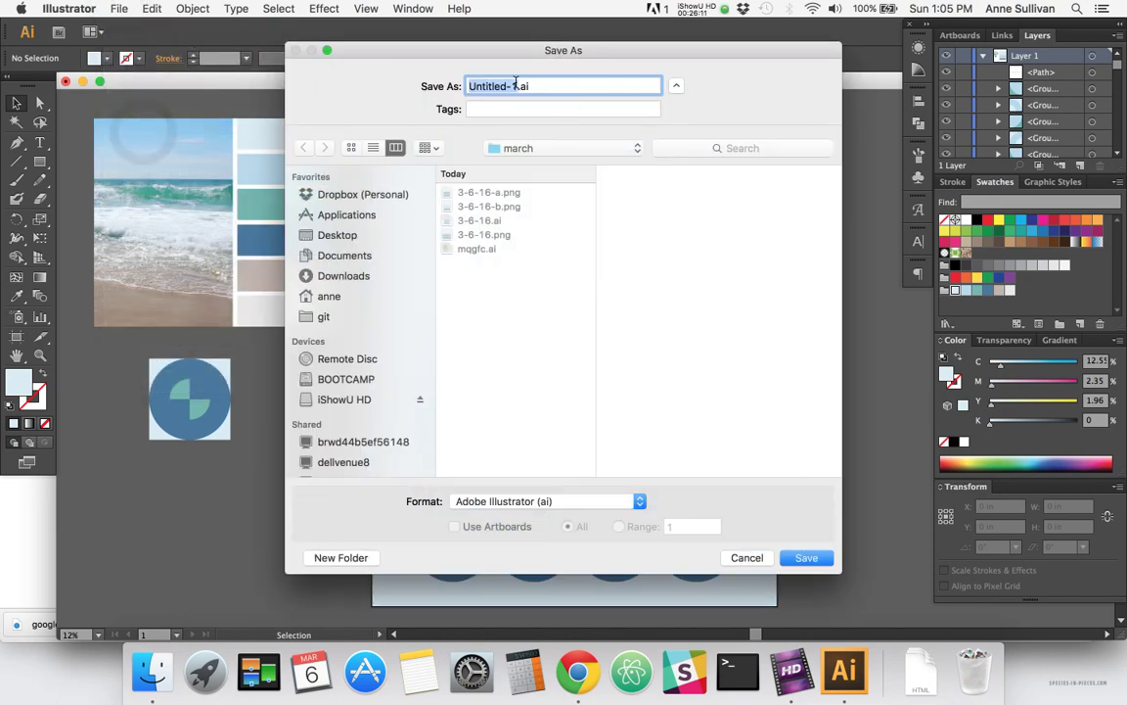
text(3-6-16b)
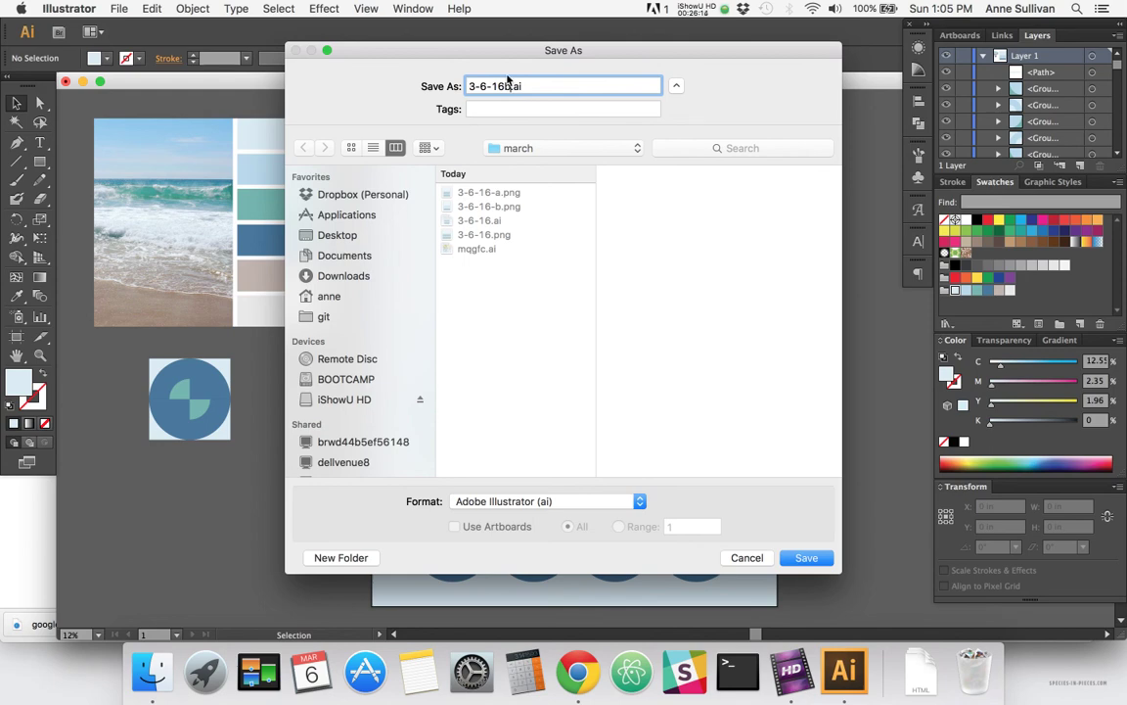
key(Return)
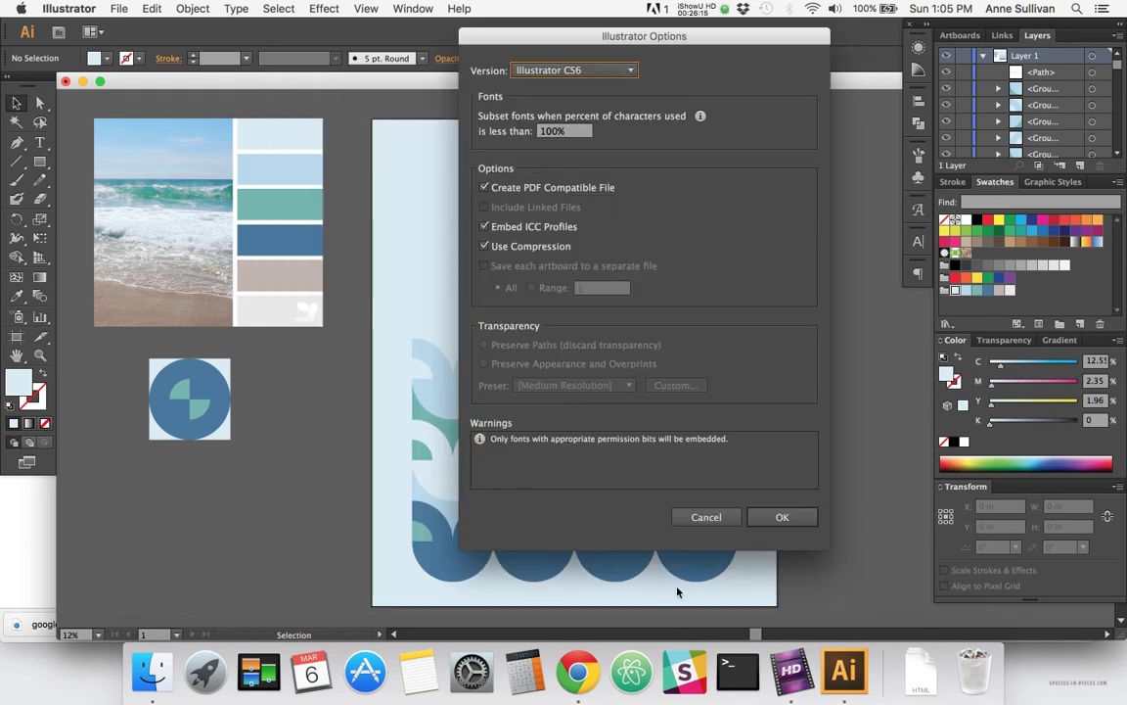
click(780, 519)
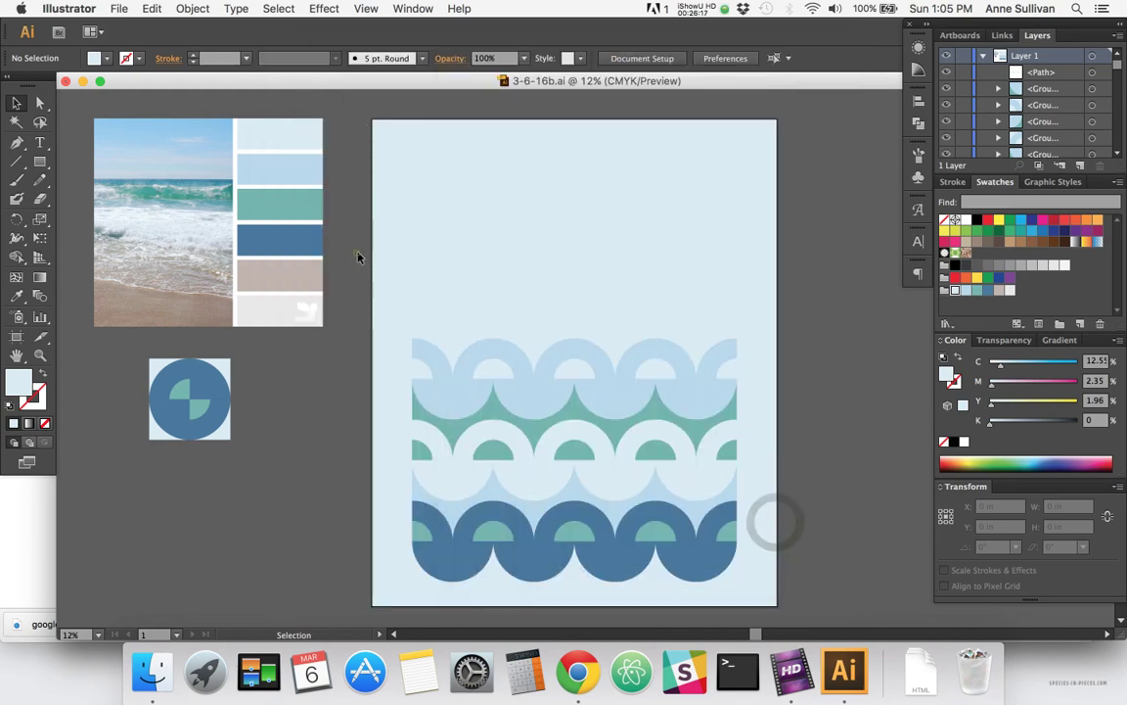
click(358, 256)
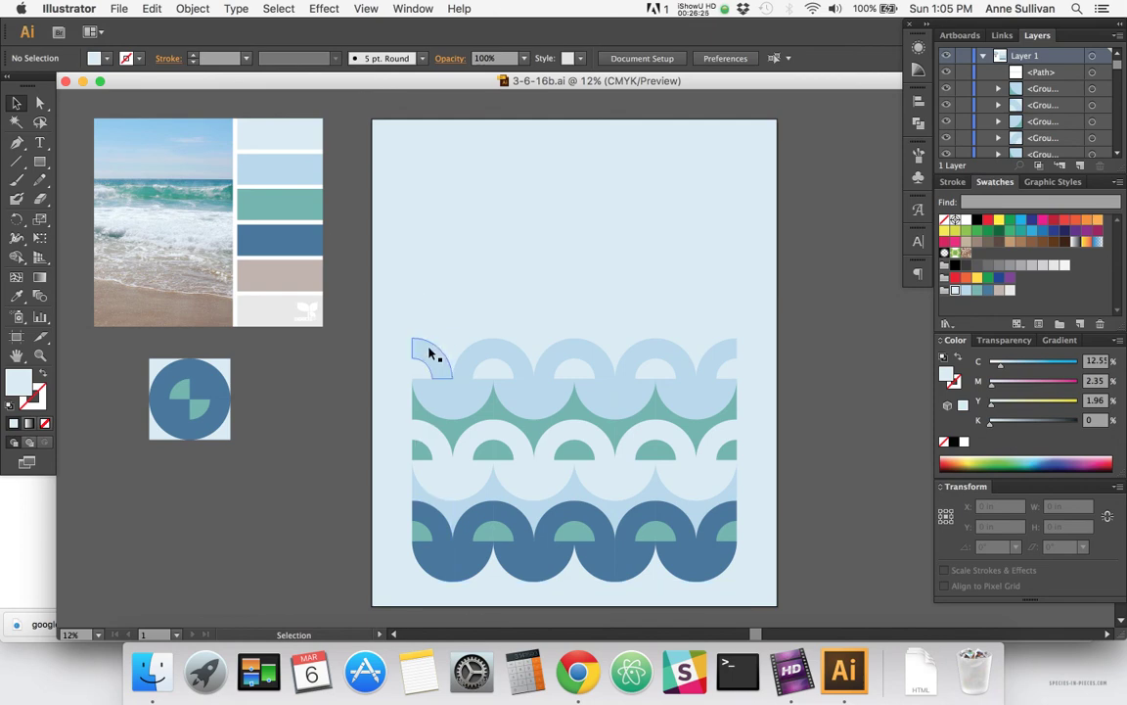
- Check the first wave block's size and draw a 6 by 72 in pale blue rectangle along the artboard's left edge
mouse_move(431, 354)
mouse_down()
mouse_move(493, 371)
mouse_move(491, 362)
mouse_move(520, 364)
mouse_move(430, 362)
mouse_move(440, 364)
mouse_up()
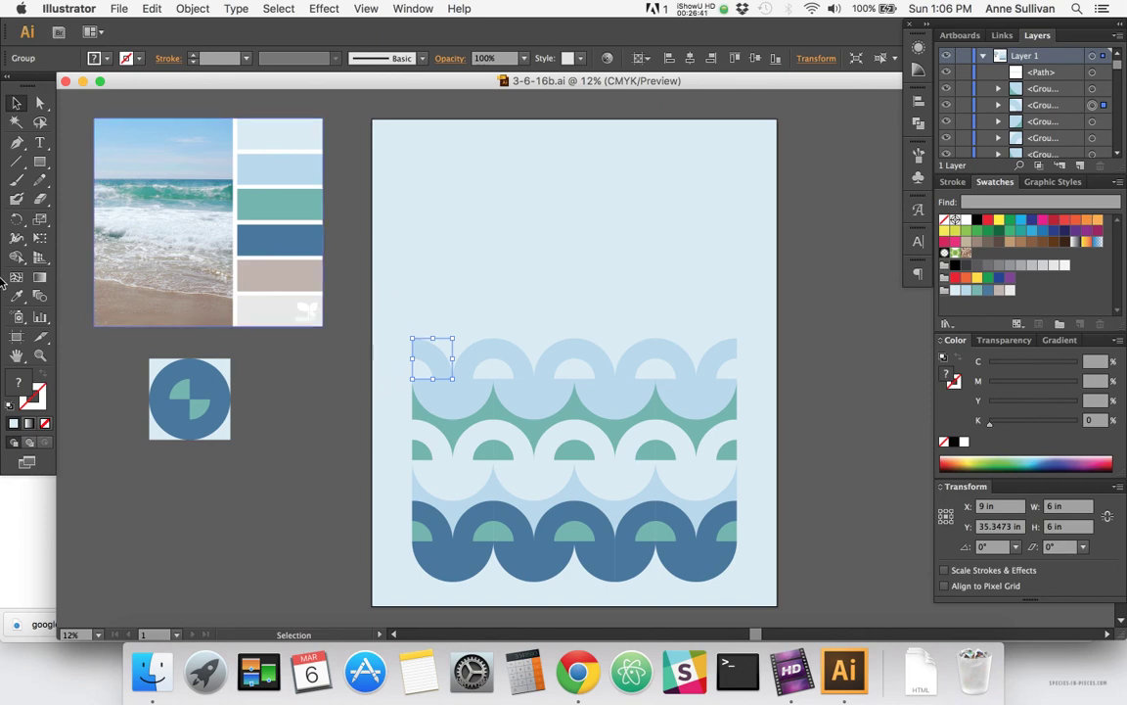
click(39, 160)
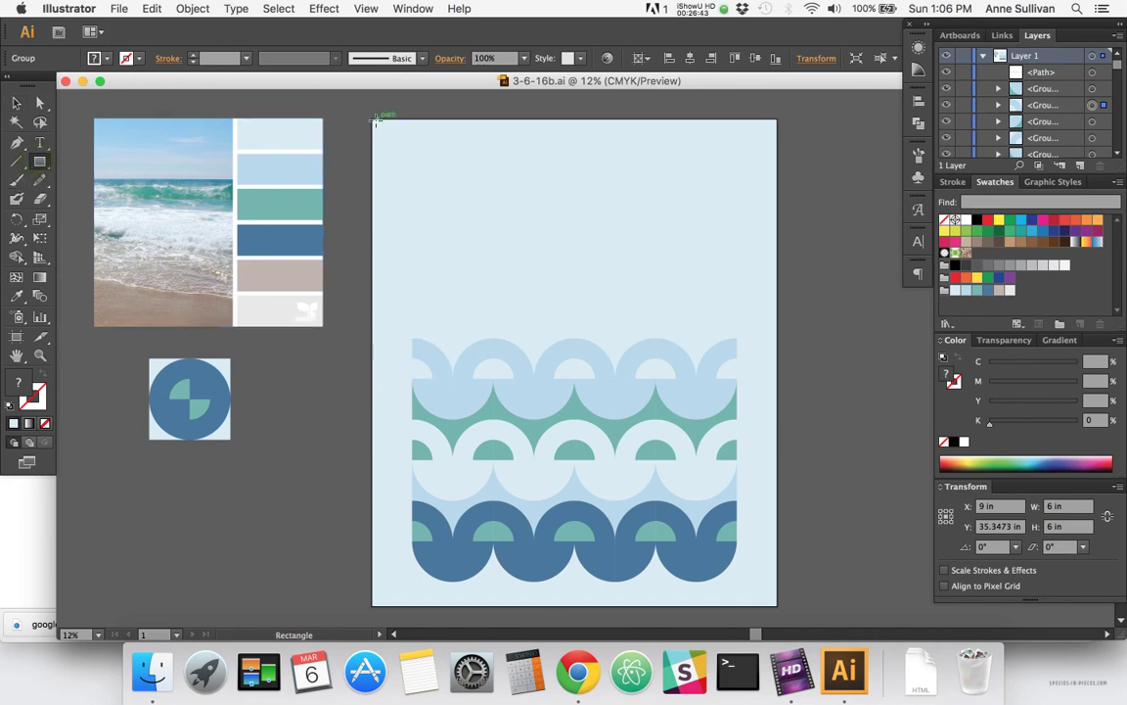
drag(372, 119, 412, 606)
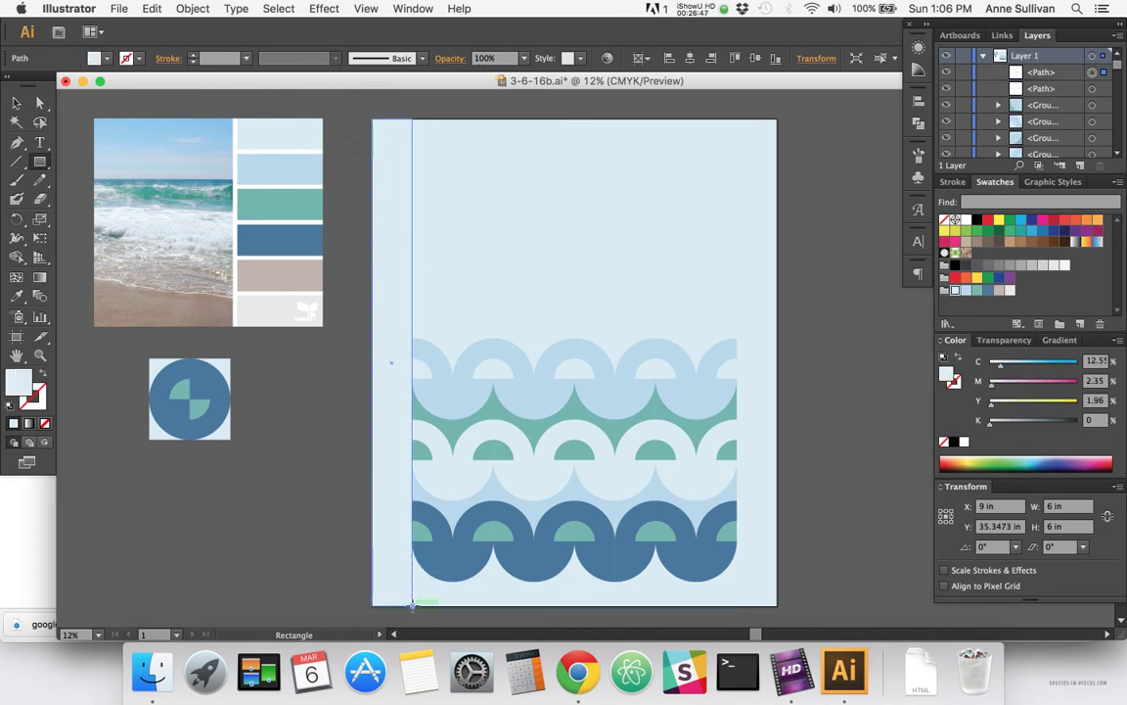
key(super+shift+a)
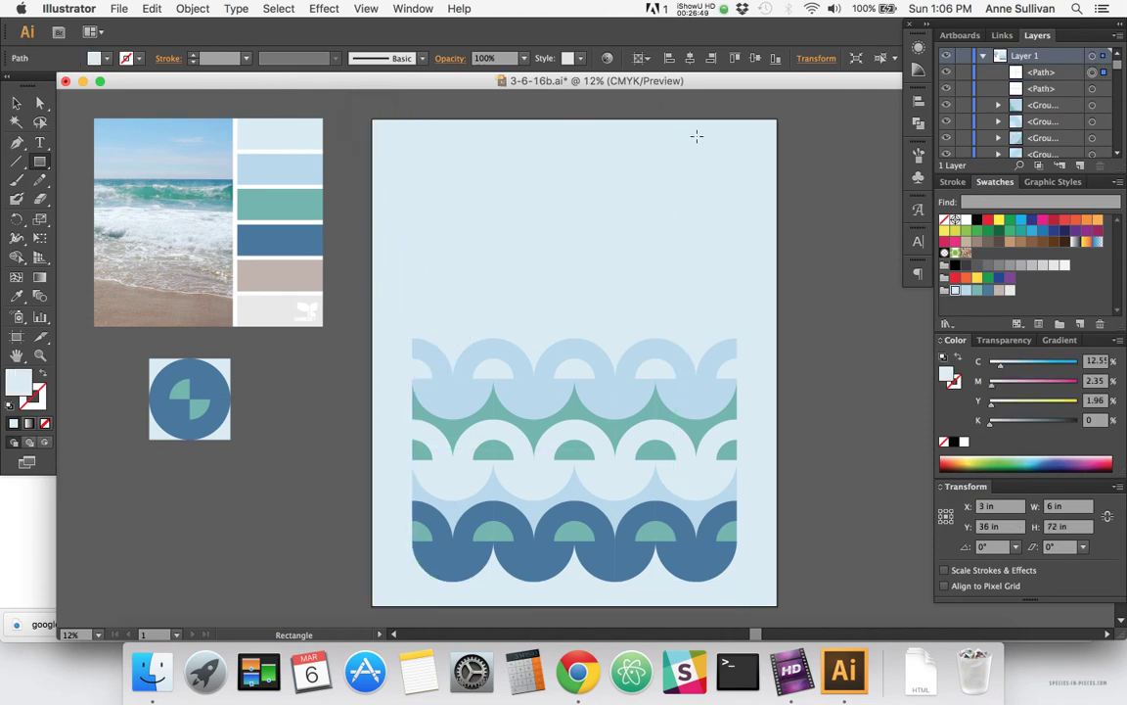
- Duplicate the 6 by 72 in side strip in front and place the copy along the artboard's right edge
click(392, 328)
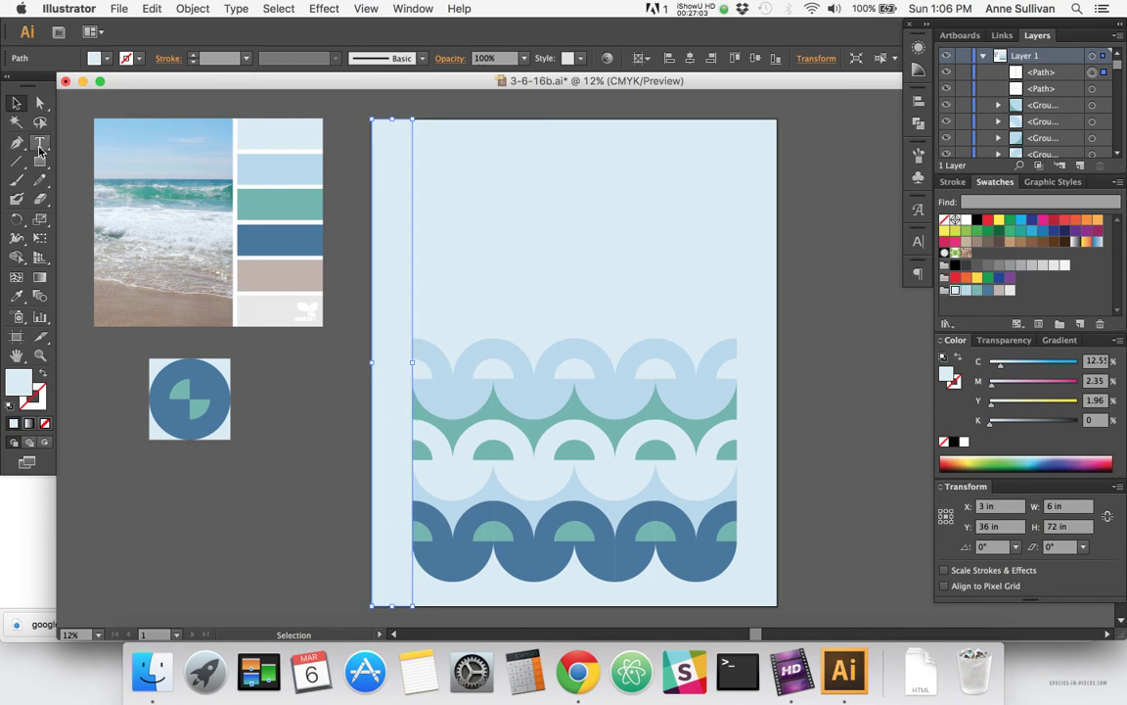
key(super+x)
key(super+f)
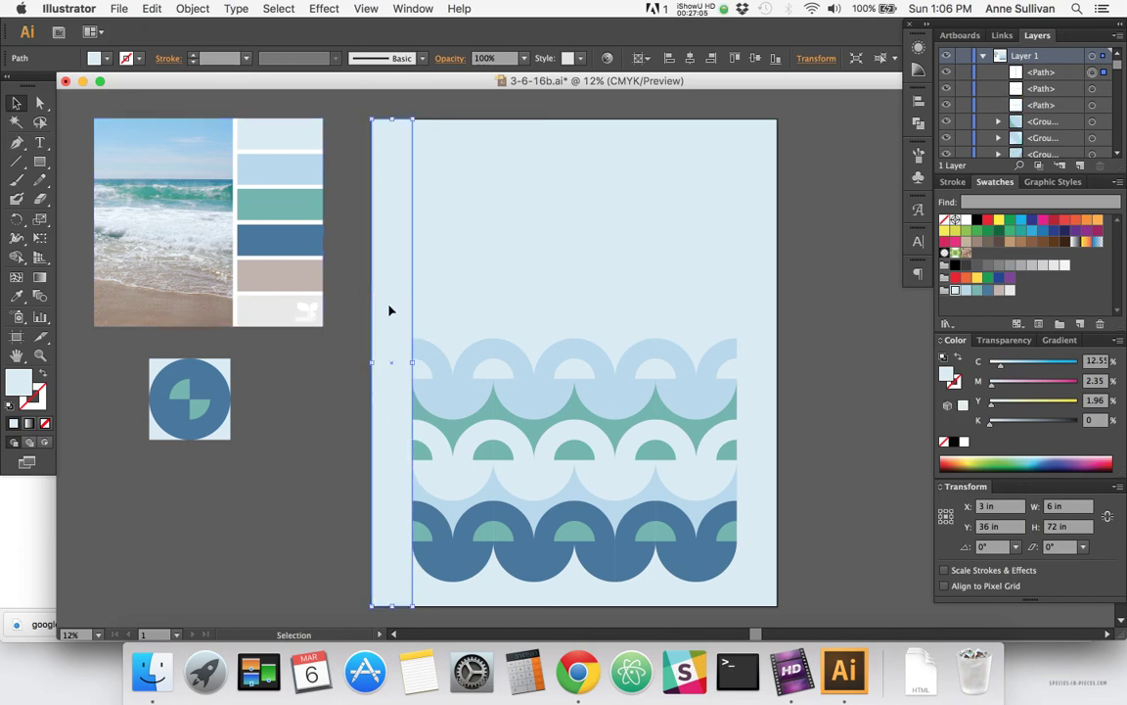
drag(397, 312, 760, 332)
click(353, 141)
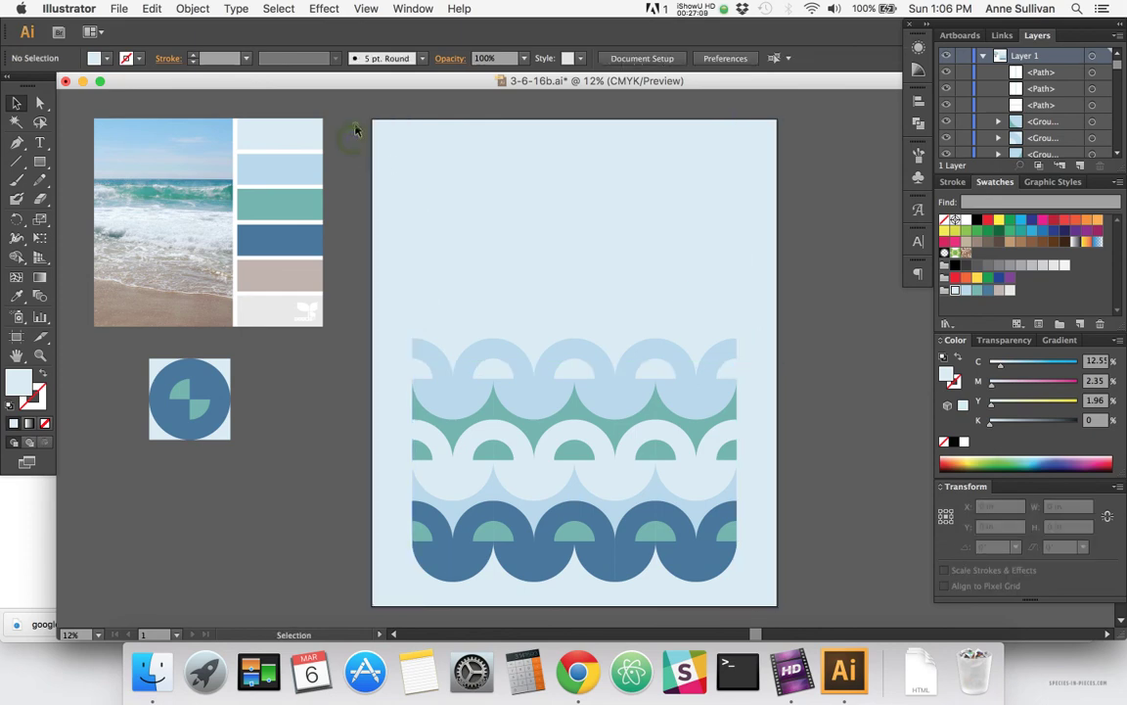
key(super+a)
- Draw a pale blue rectangle about 48 by 32.35 in between the side strips, from the artboard's top to the wave blocks
click(40, 161)
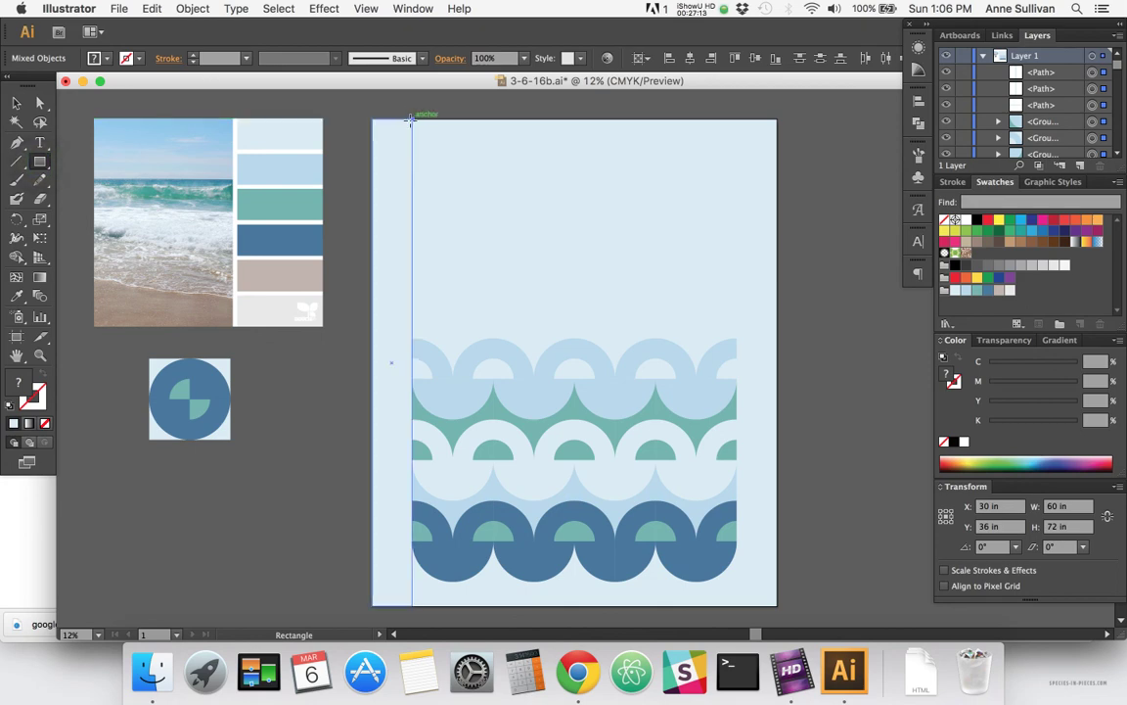
drag(411, 116, 737, 337)
click(16, 102)
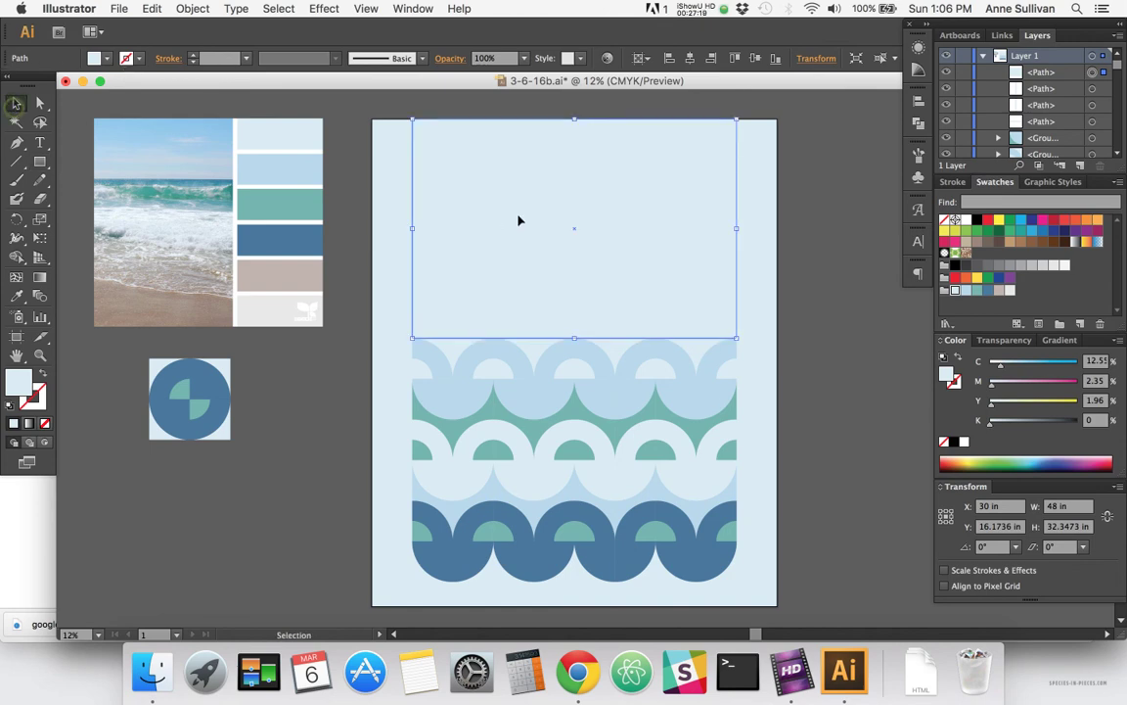
click(573, 237)
- Resize the strip below the waves to 48 by 4 in and align it to the artboard's bottom edge
drag(600, 558, 599, 589)
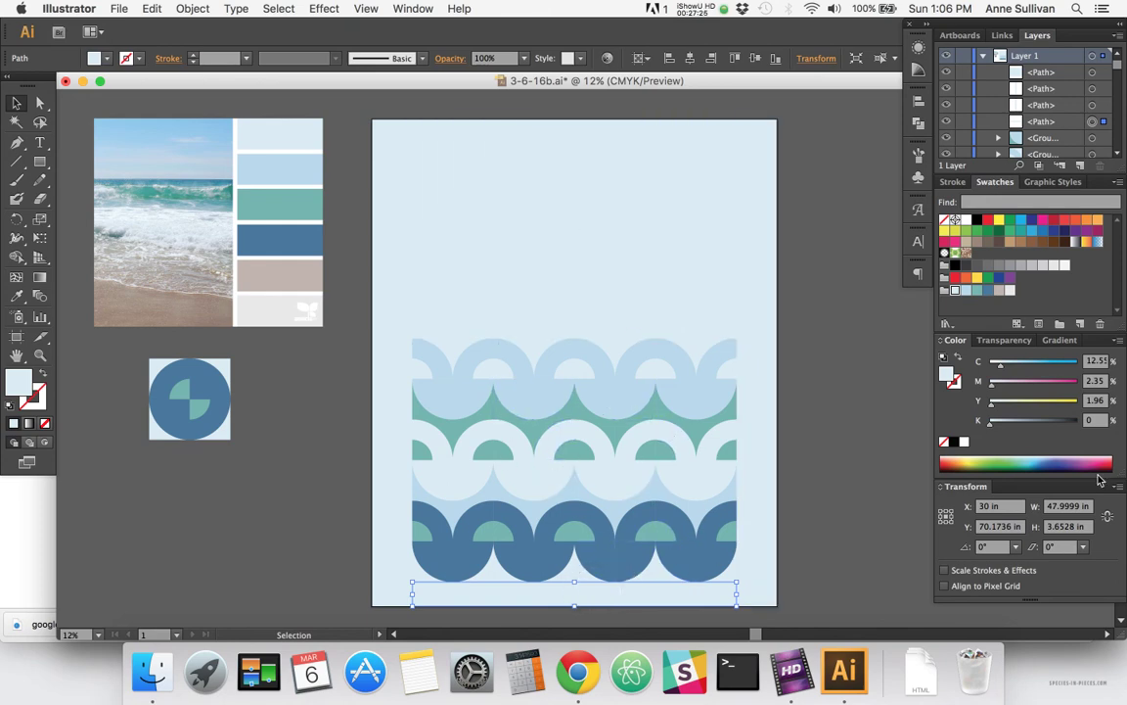
triple_click(1065, 506)
text(48)
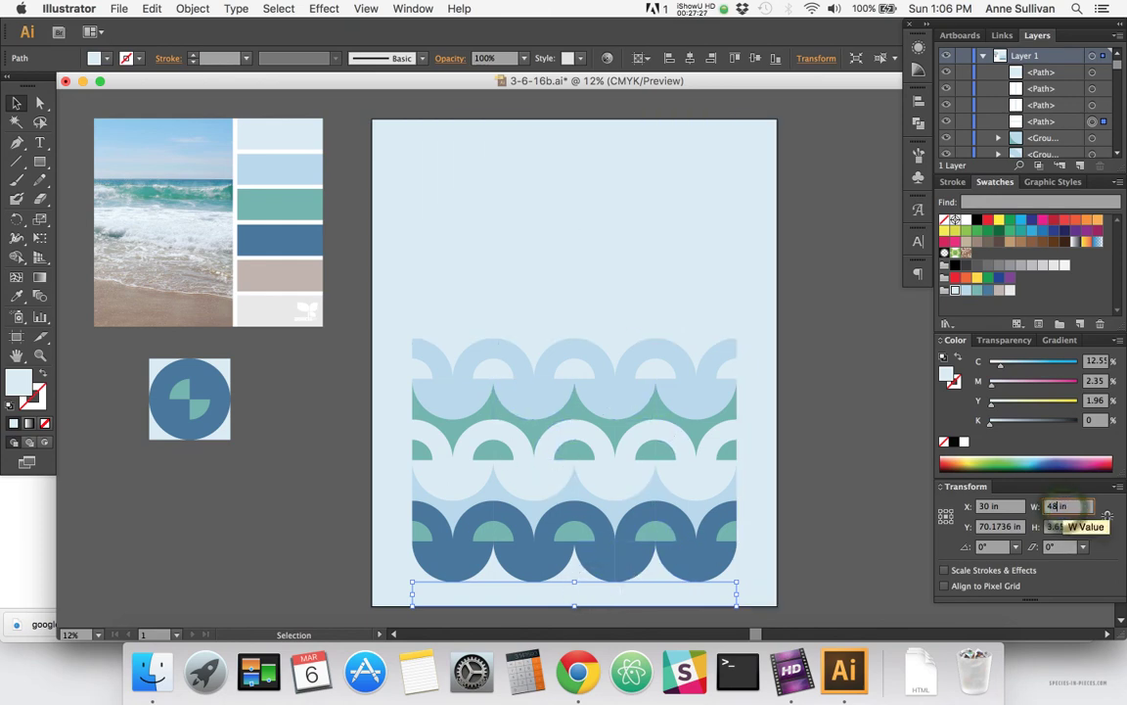
key(Tab)
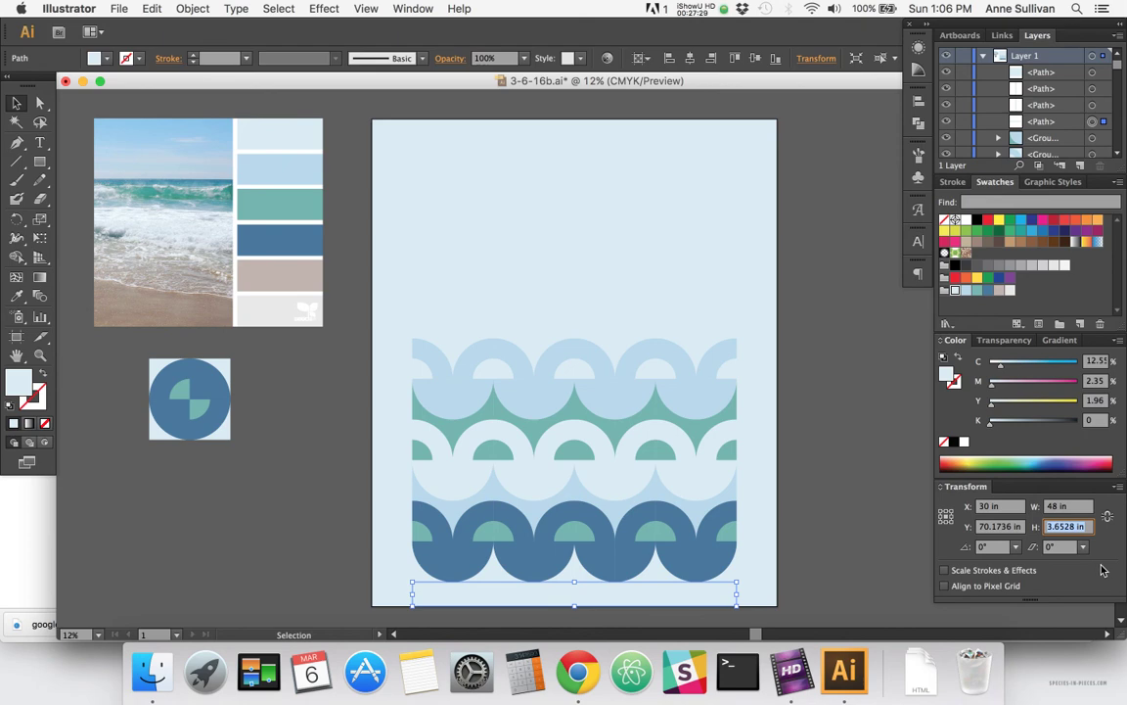
text(4)
key(Return)
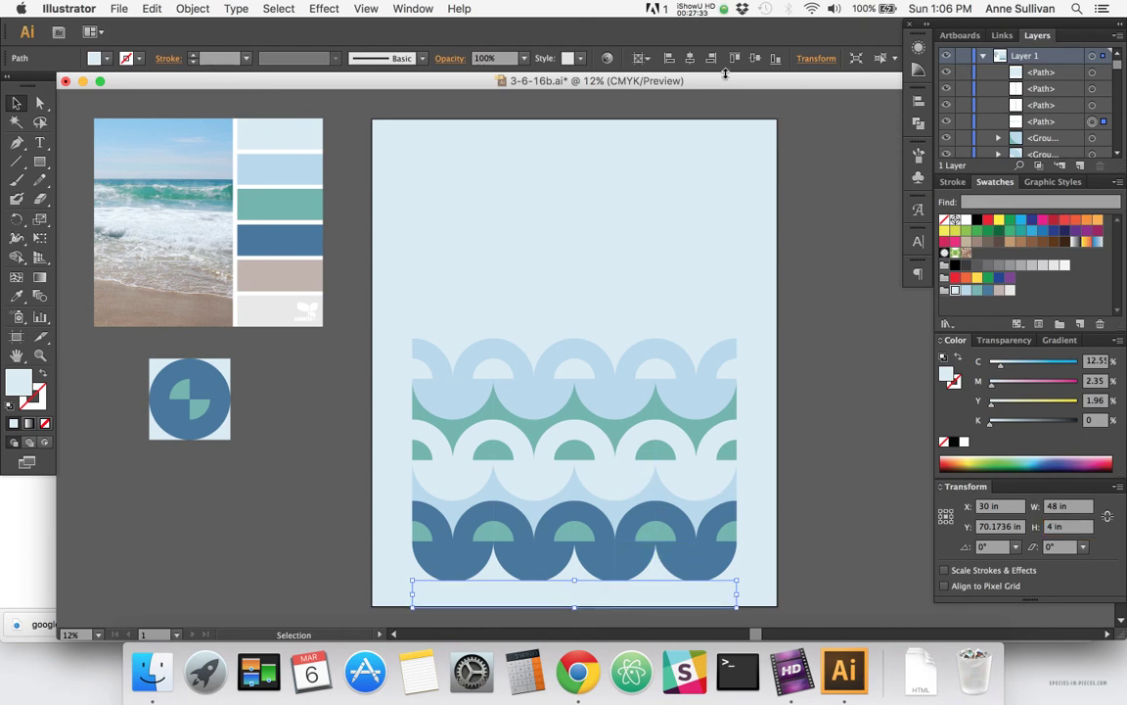
click(774, 60)
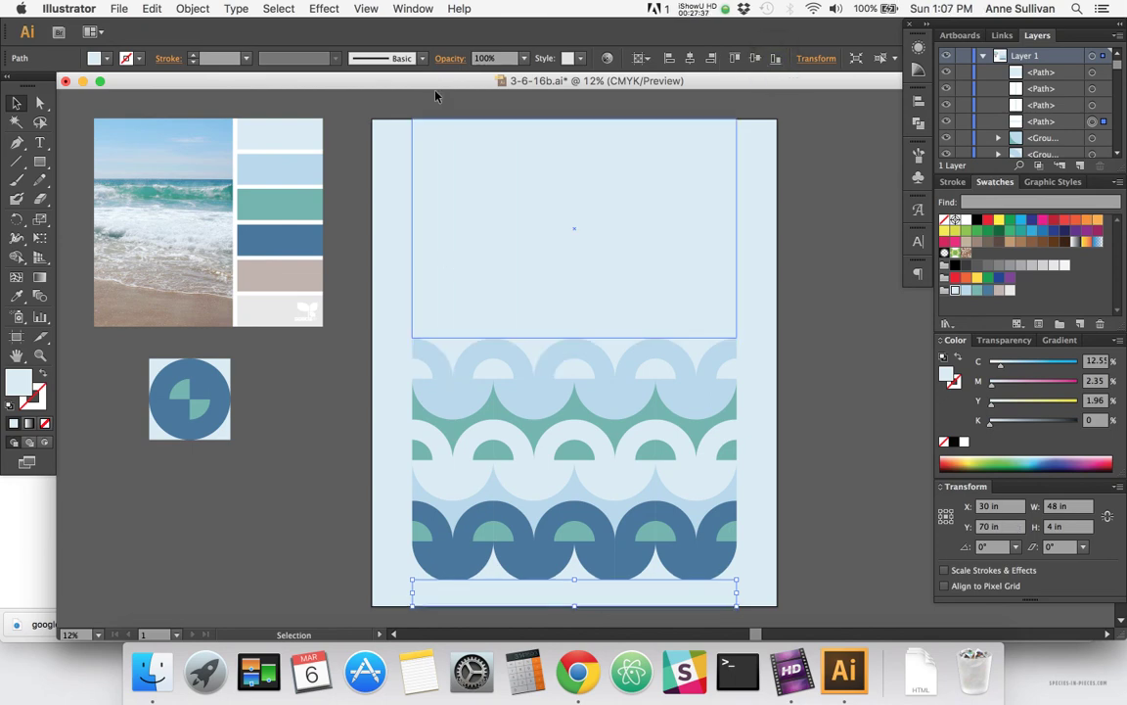
- Try to distribute the vertical spacing of the ungrouped wave blocks and the bottom strip, and undo the change
drag(423, 103, 729, 575)
shift+click(555, 231)
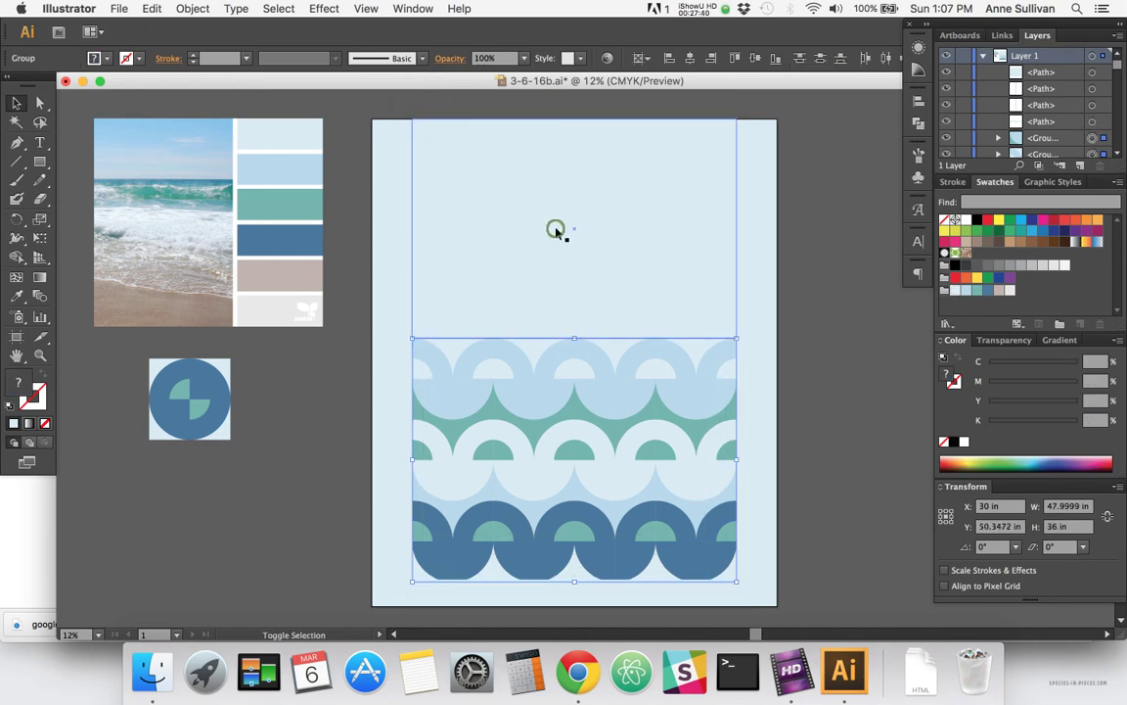
shift+click(592, 599)
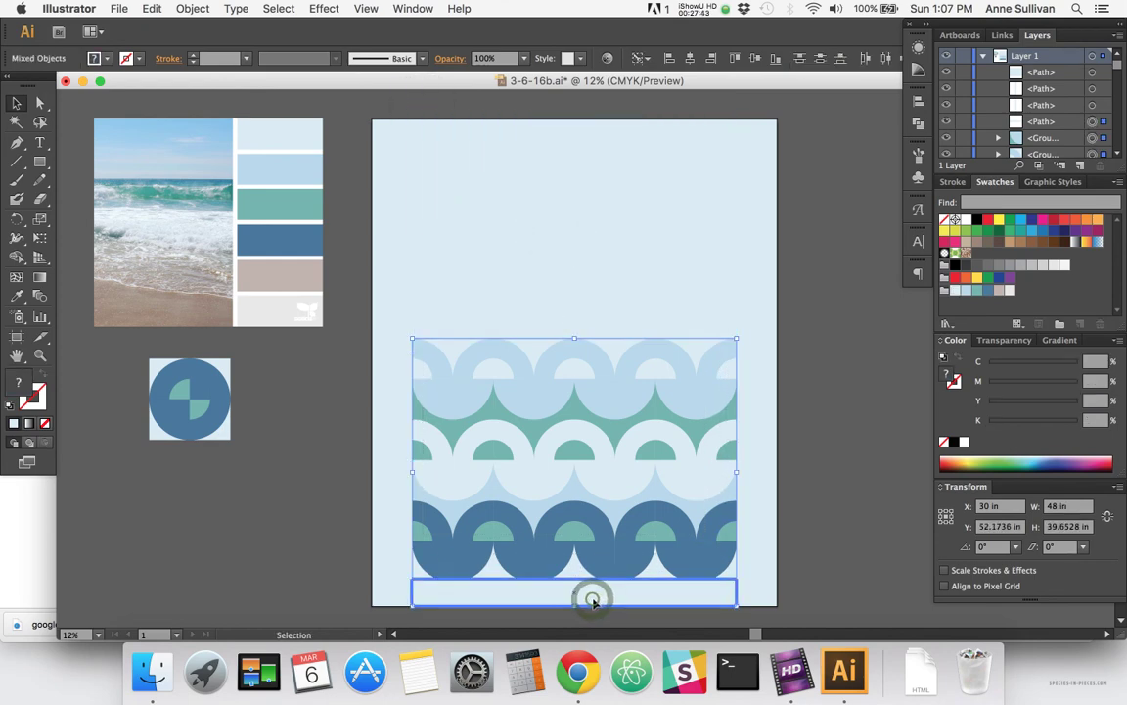
click(917, 101)
click(727, 211)
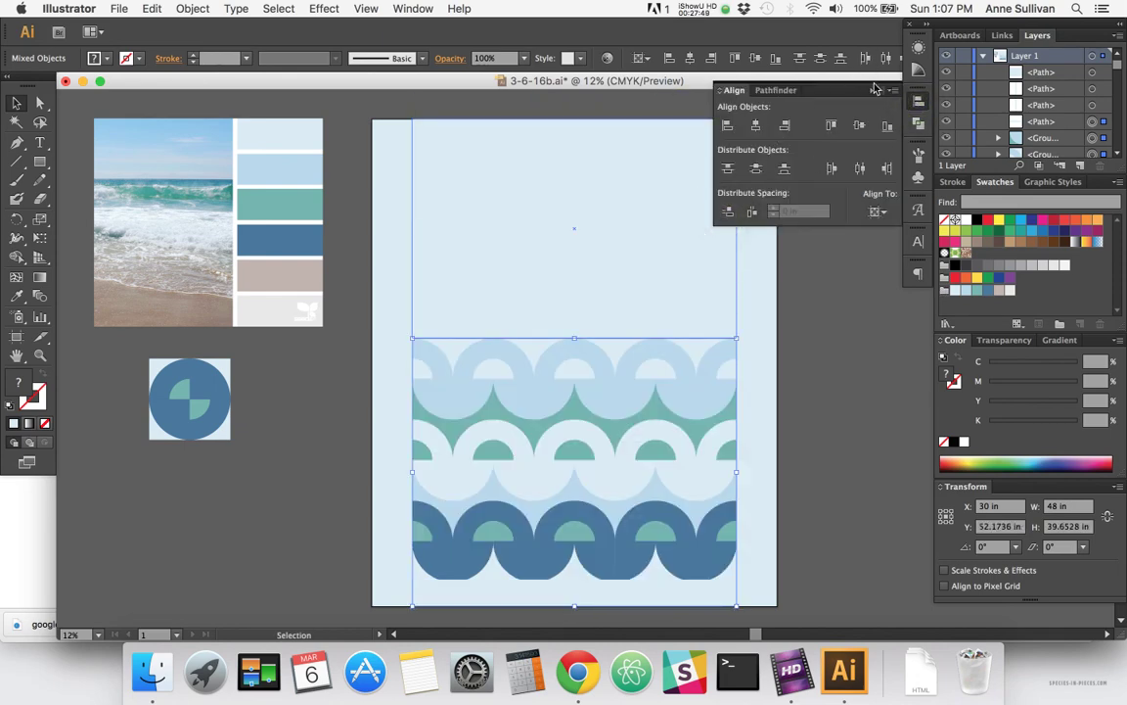
key(super+z)
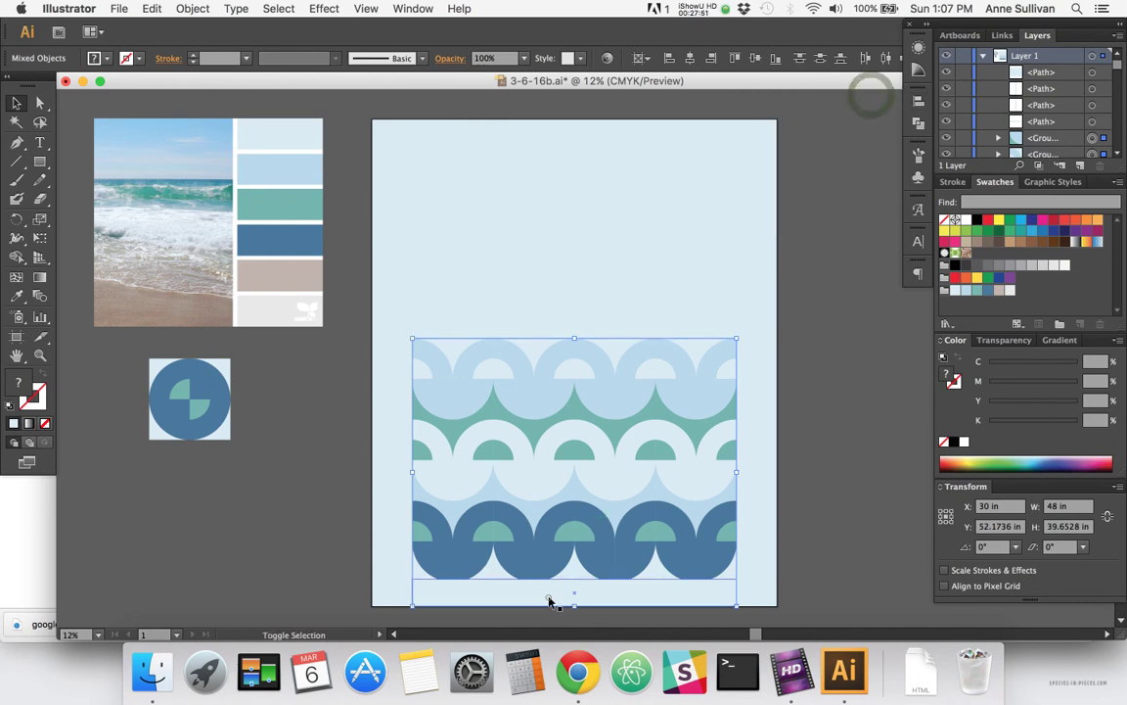
- Group the wave blocks and distribute them vertically at 0 in spacing from the bottom strip, using the strip as key object
shift+click(548, 595)
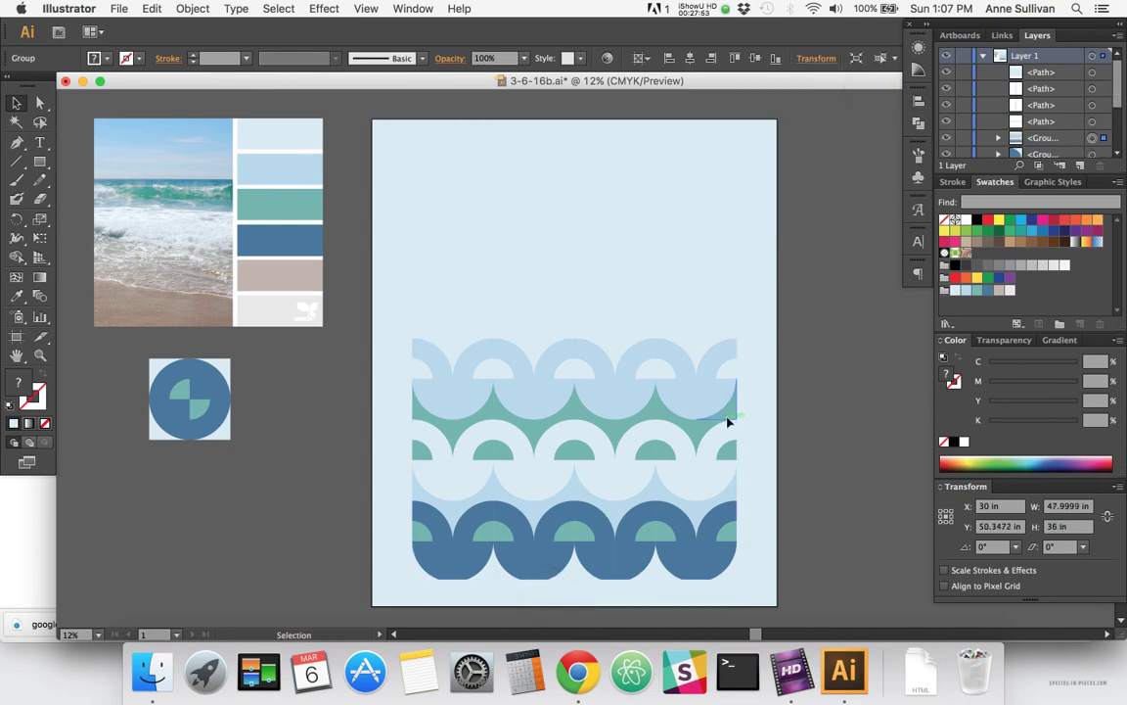
shift+click(631, 599)
shift+click(630, 596)
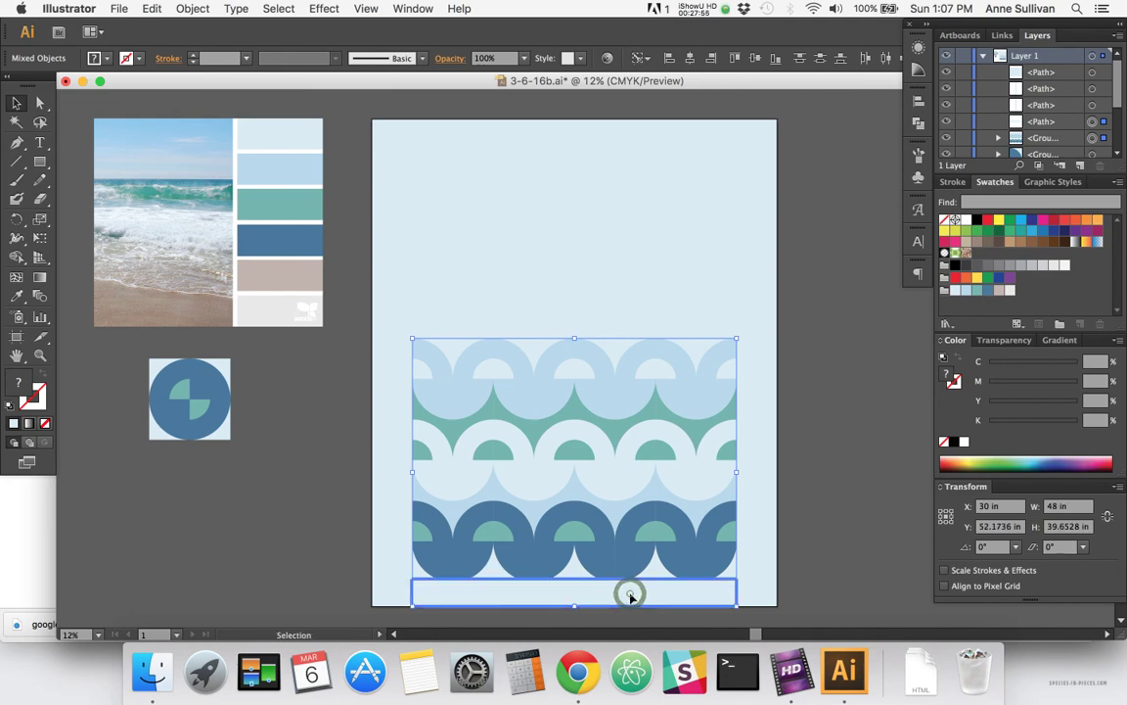
click(918, 102)
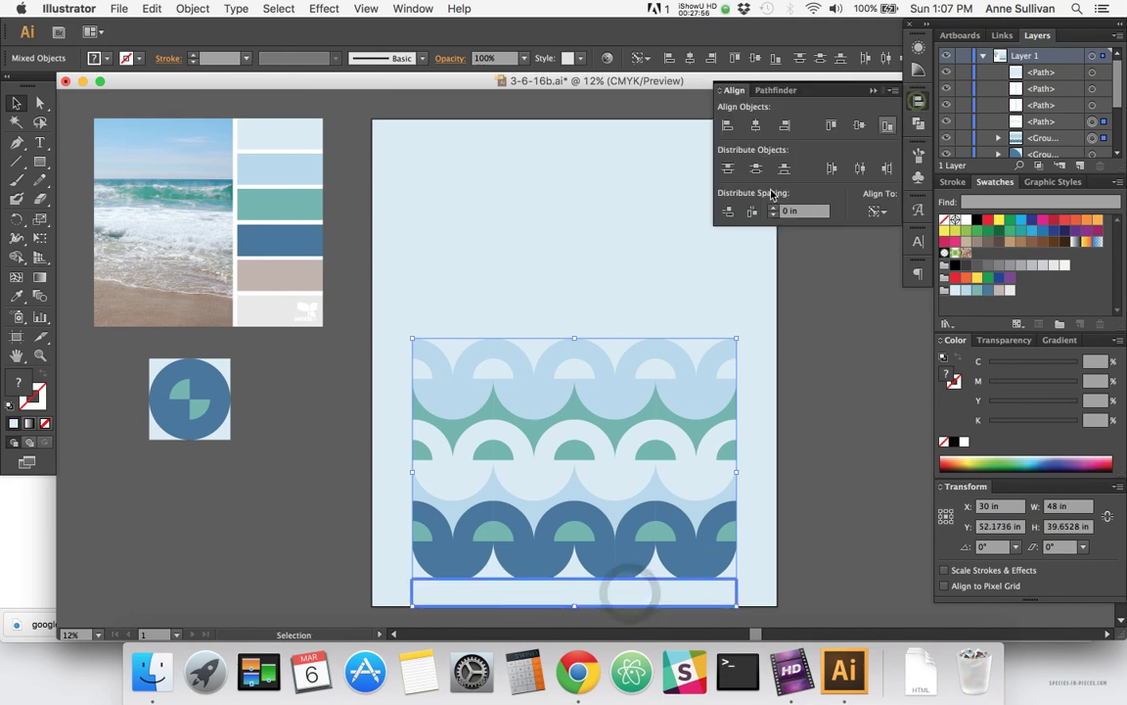
click(727, 212)
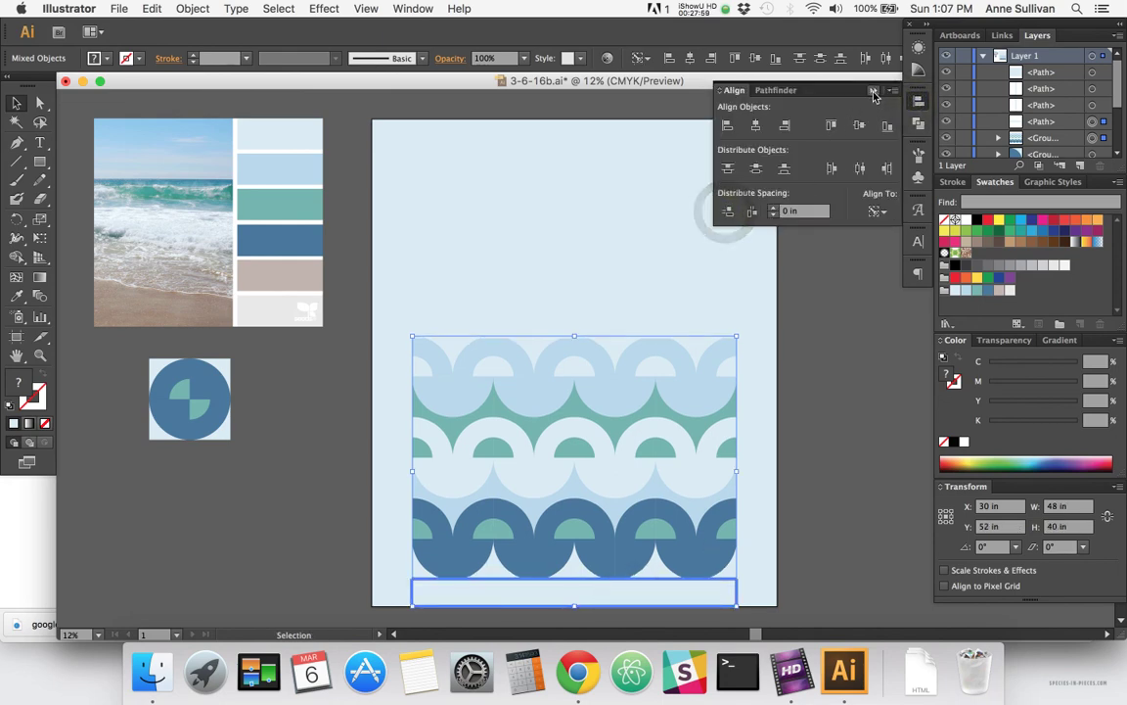
click(873, 91)
- Shorten the top background rectangle to 48 by 32 in so it meets the top of the waves
click(598, 238)
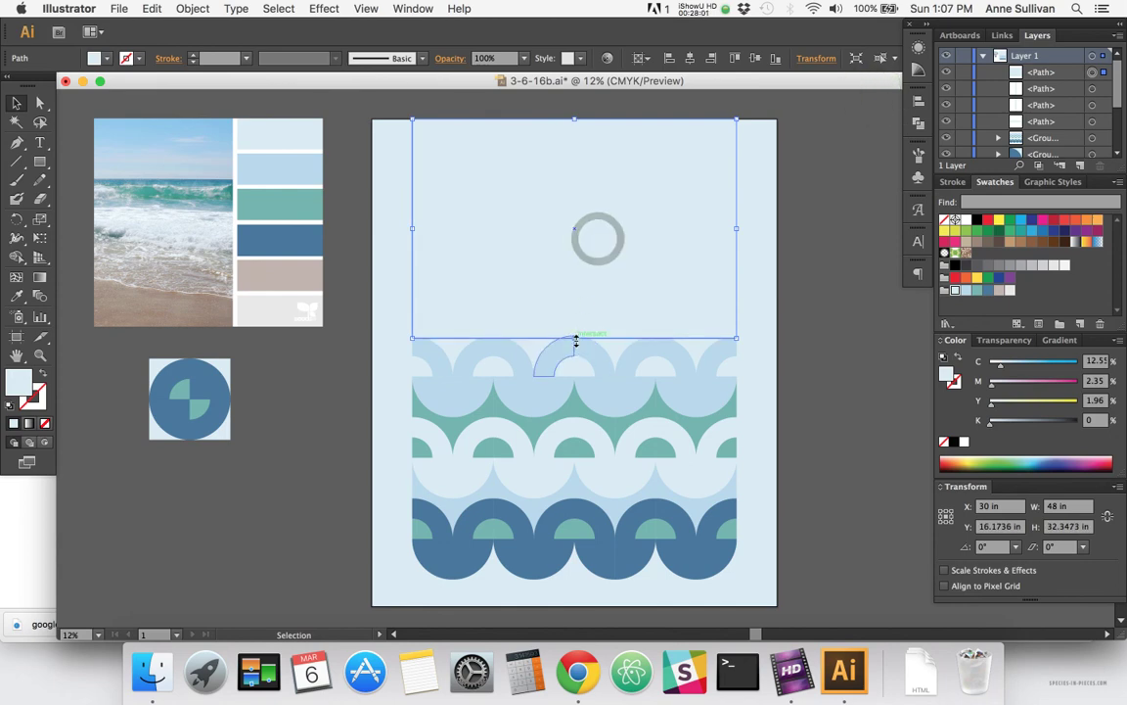
drag(575, 338, 576, 336)
click(810, 266)
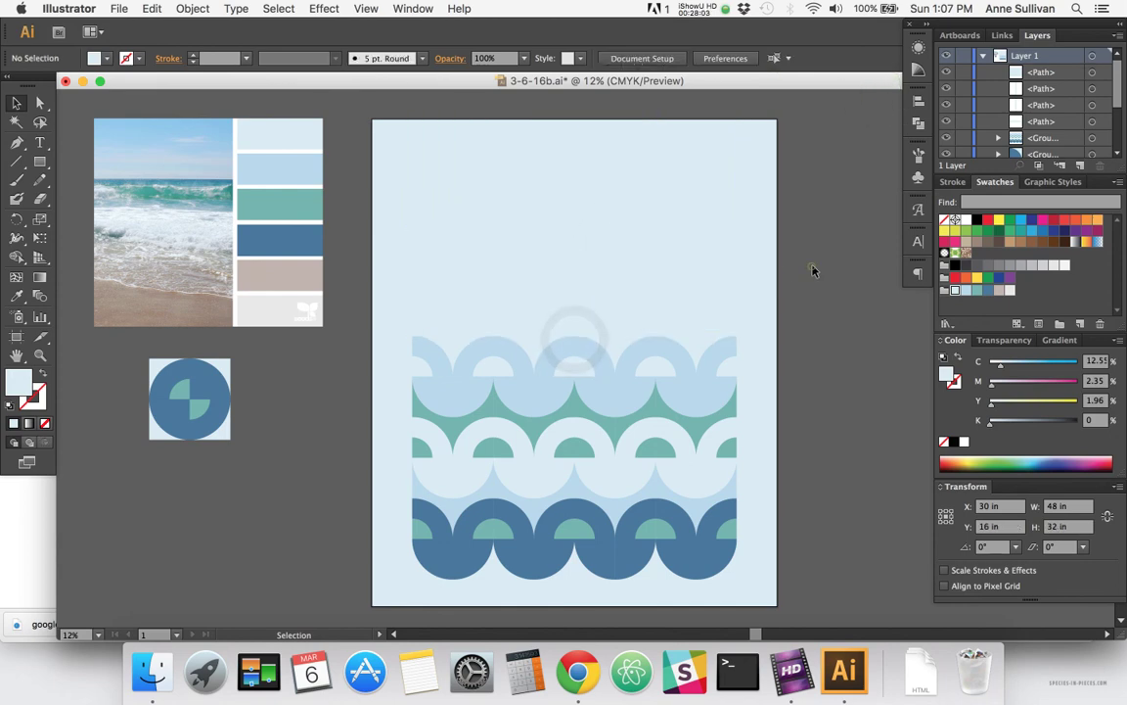
- Check the sizes of the top rectangle, bottom strip and wave group, and ungroup the wave blocks
click(564, 224)
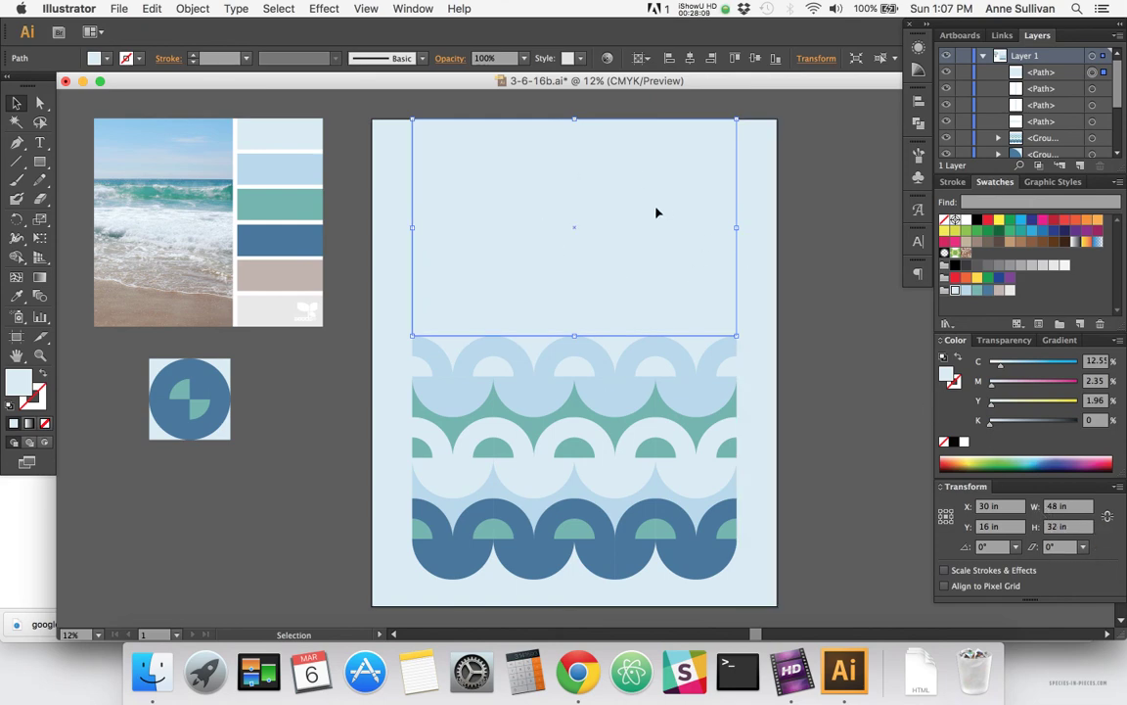
click(636, 590)
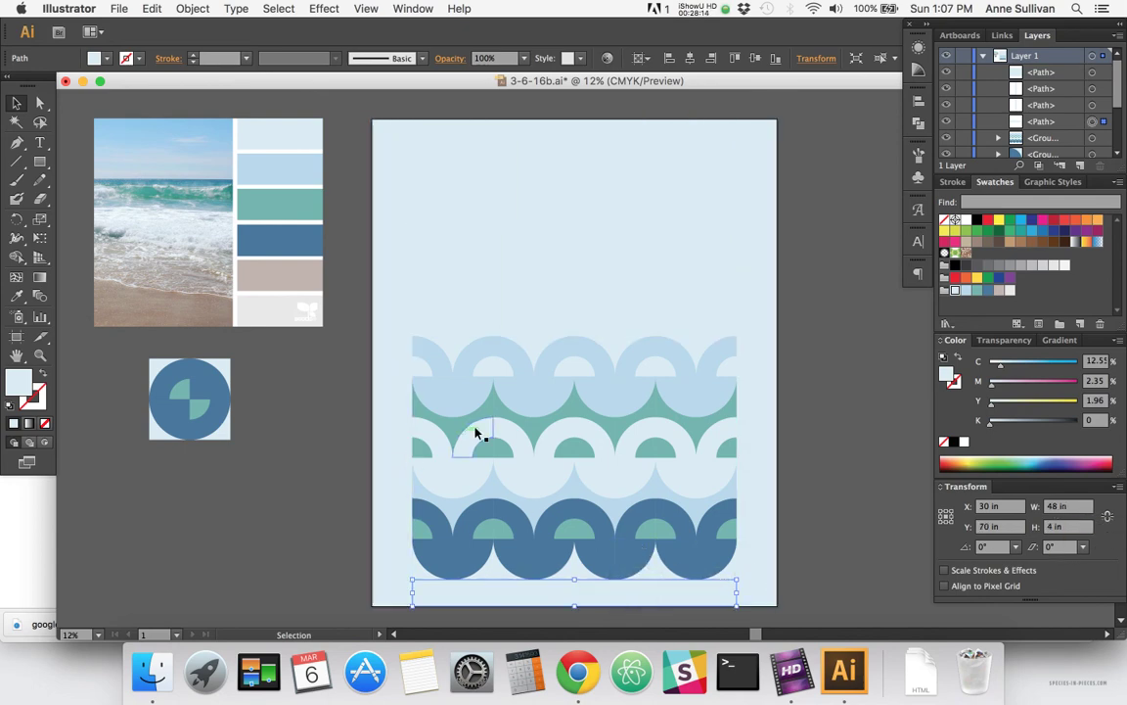
click(435, 363)
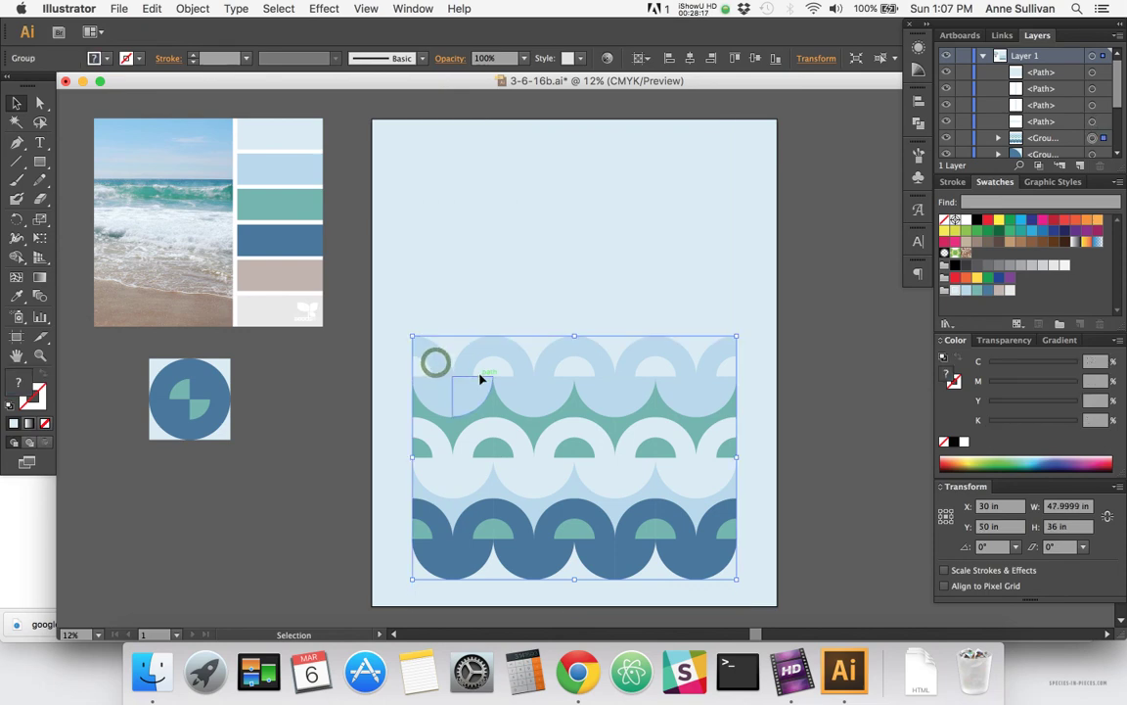
click(310, 334)
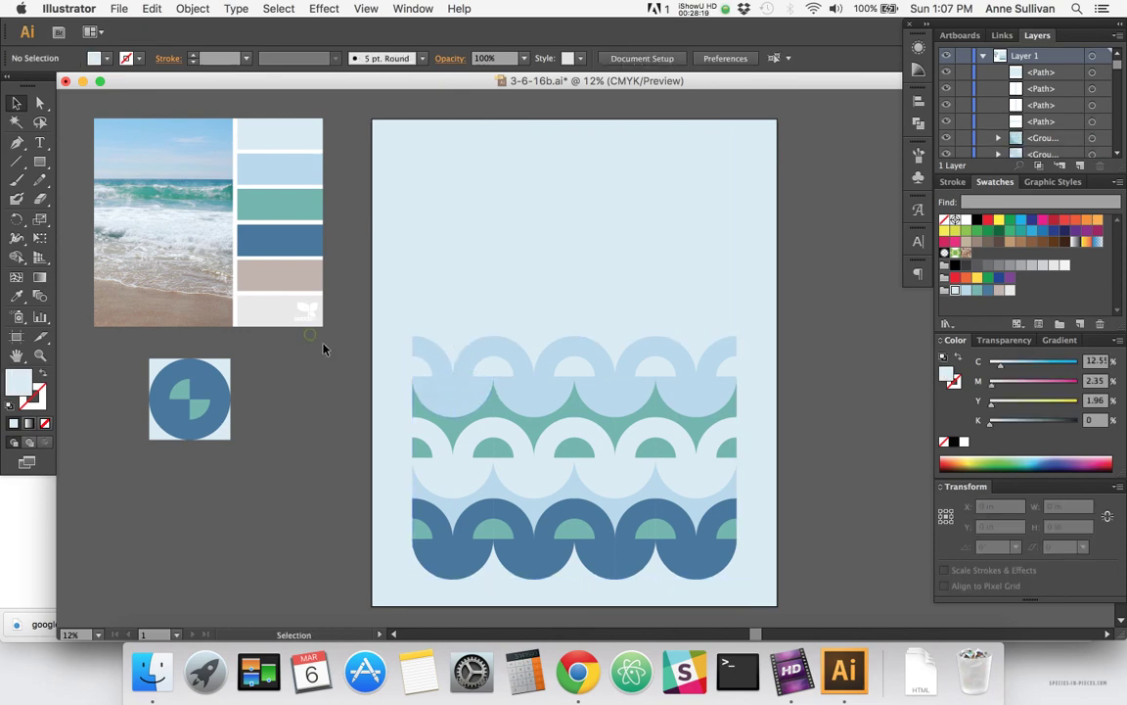
- Check the size of individual wave blocks, clear the selection and save the document
drag(423, 354, 407, 443)
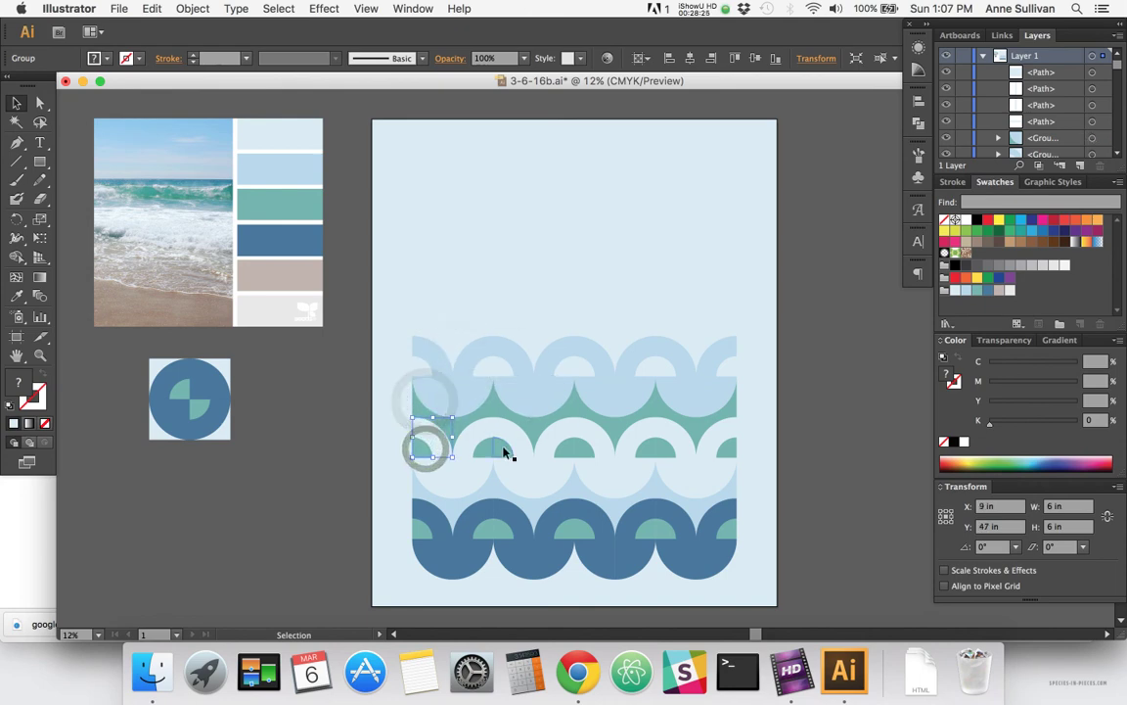
click(357, 118)
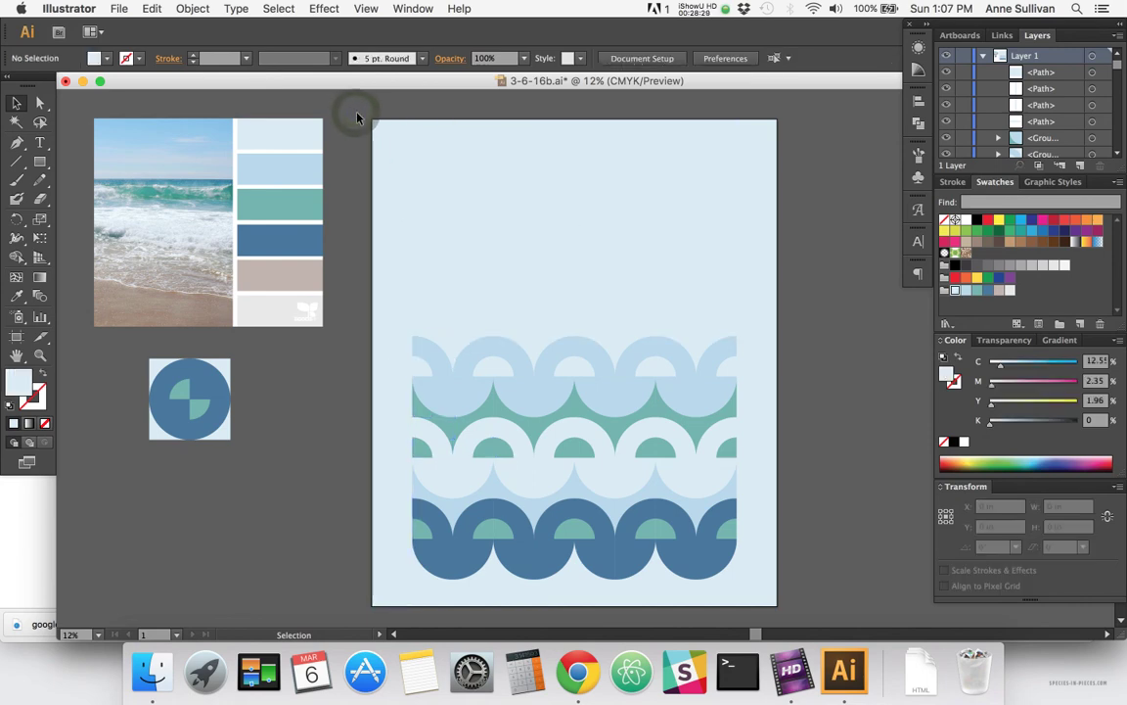
key(a)
key(super+s)
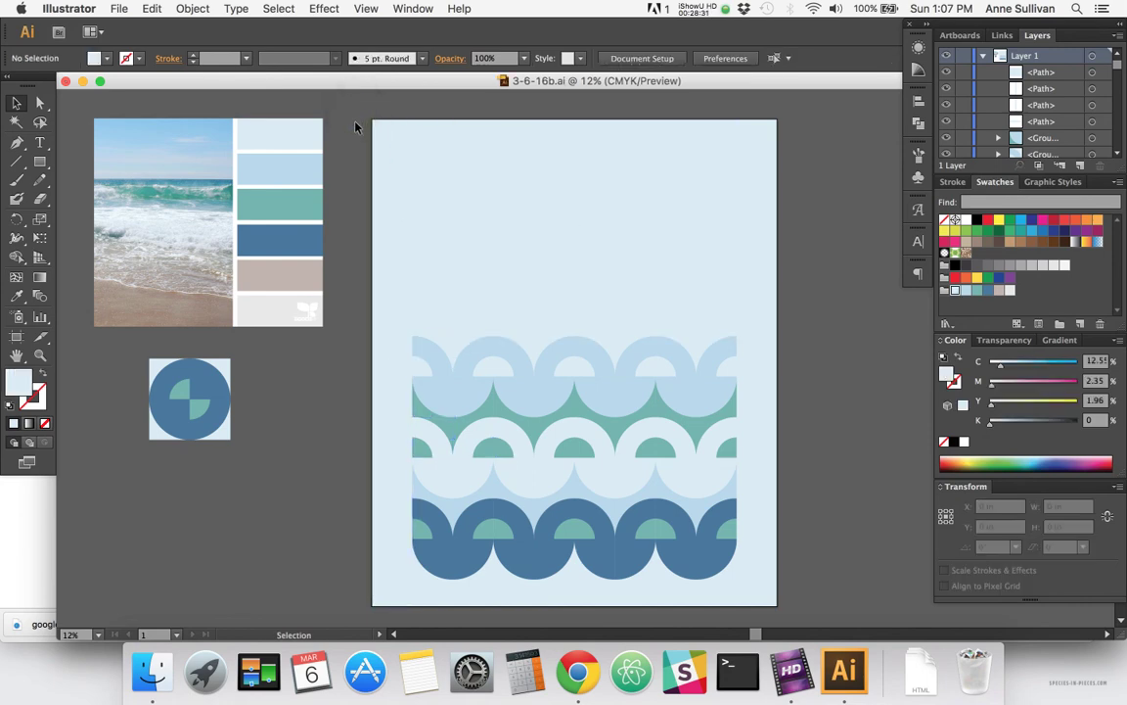